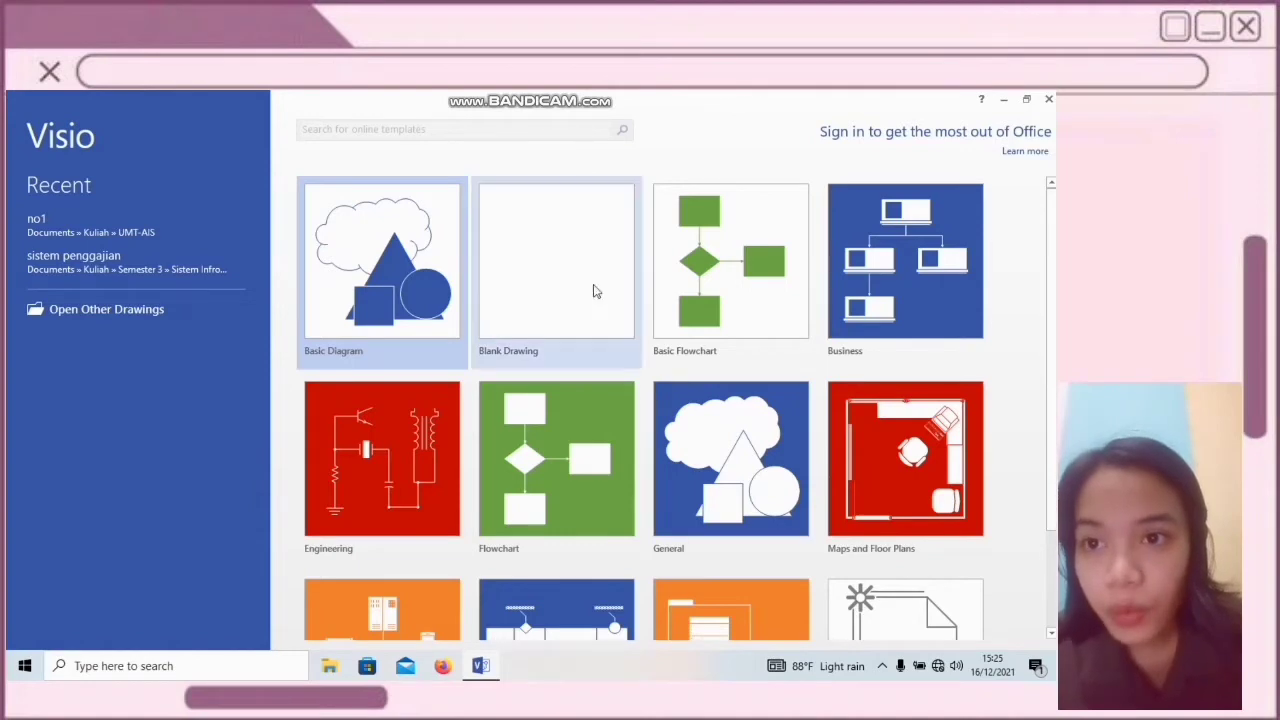
Create a blank drawing in metric units and set its page orientation to landscape
{"action": "left_click", "coordinate": [562, 303]}
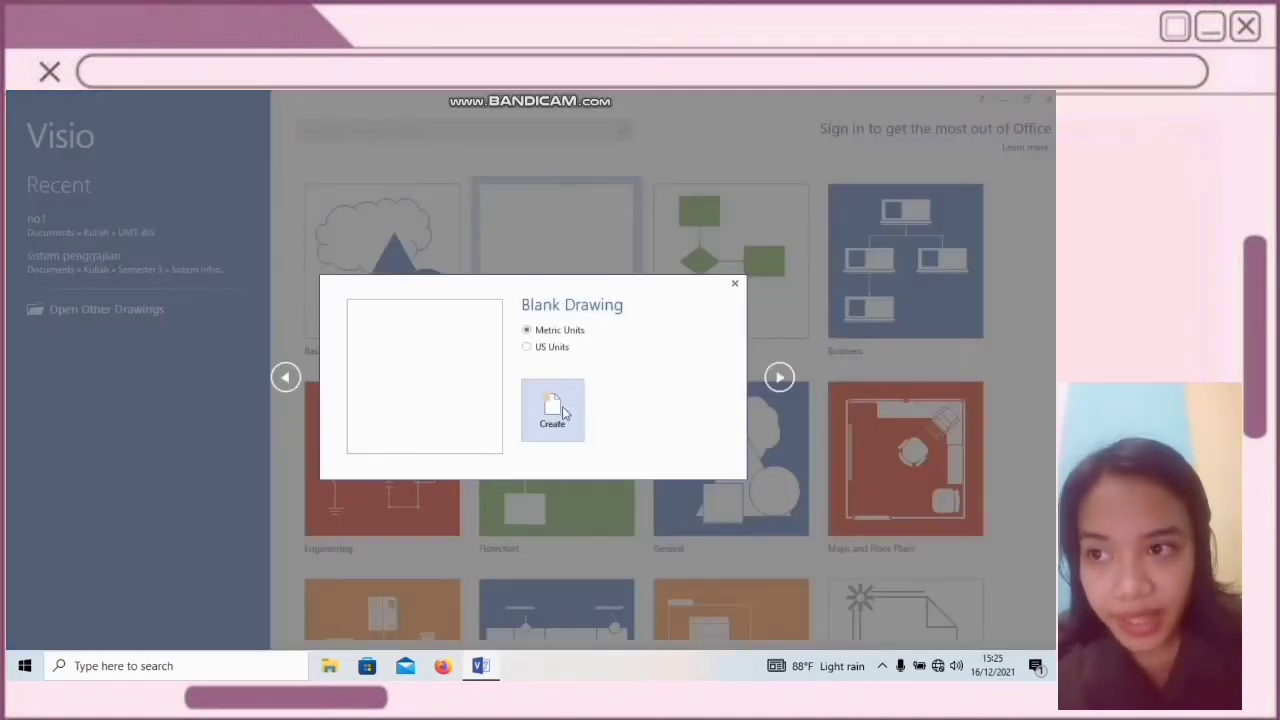
{"action": "left_click", "coordinate": [562, 423]}
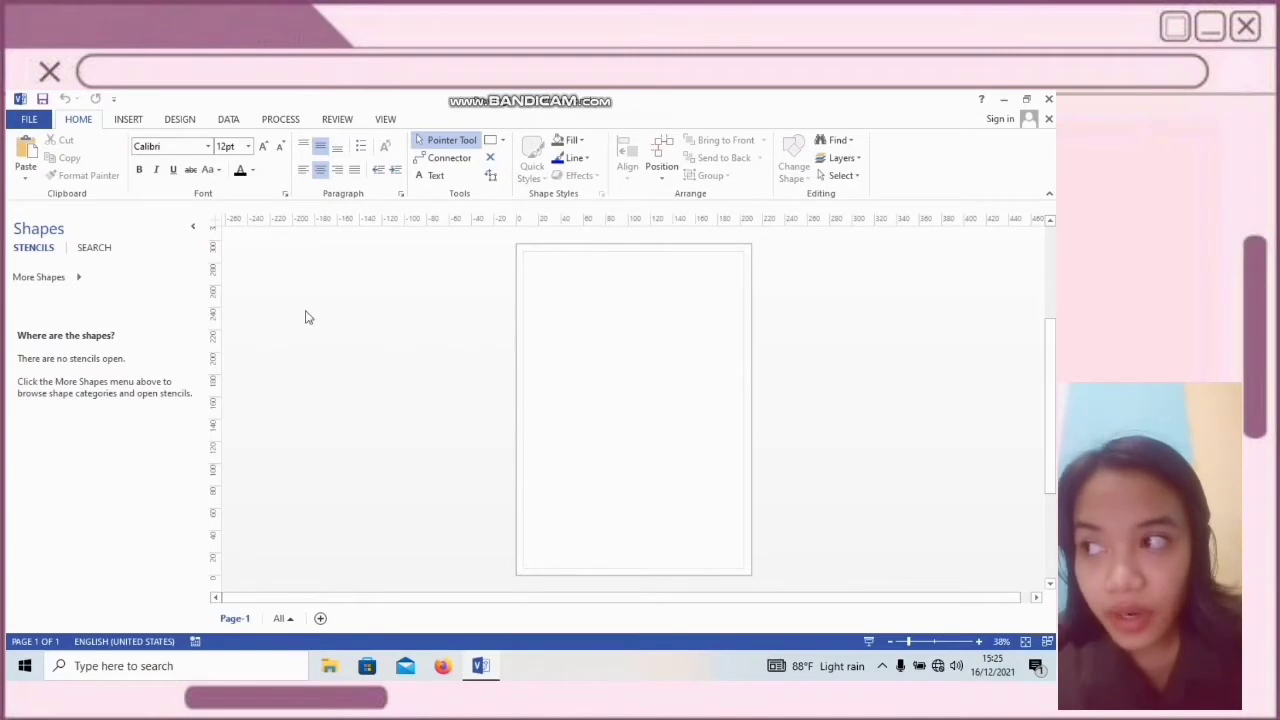
{"action": "left_click", "coordinate": [181, 121]}
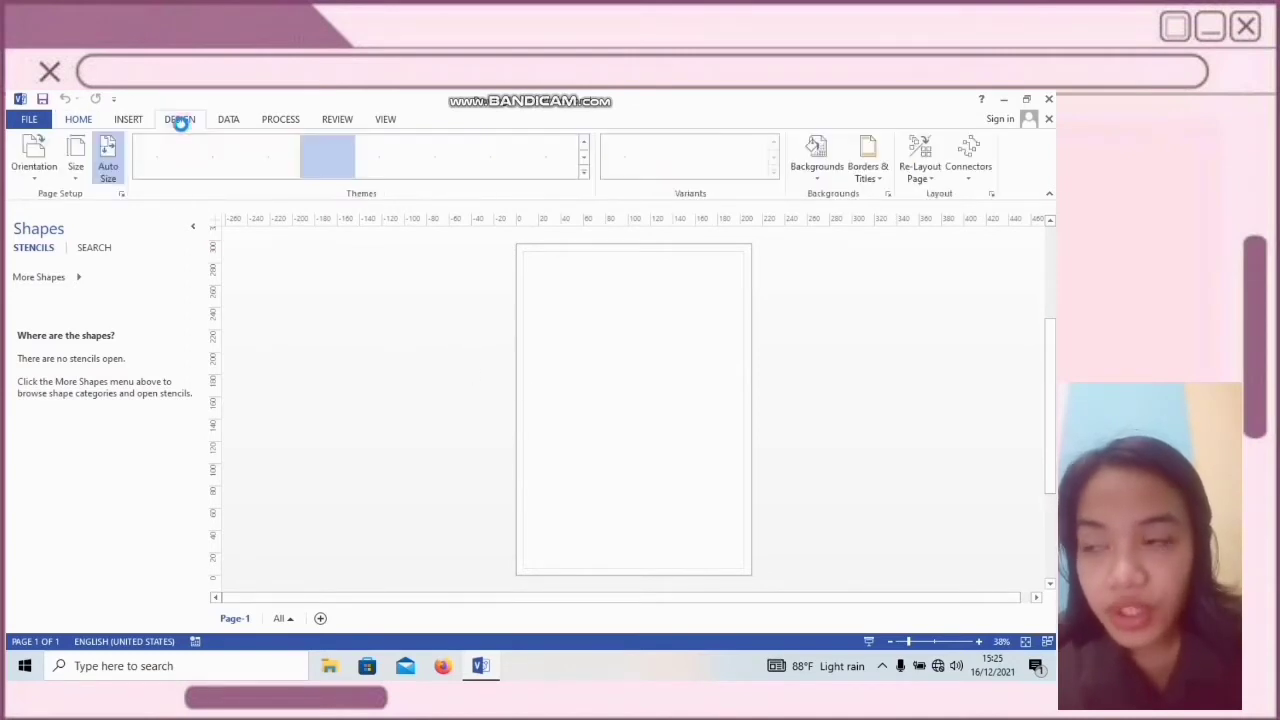
{"action": "left_click", "coordinate": [22, 168]}
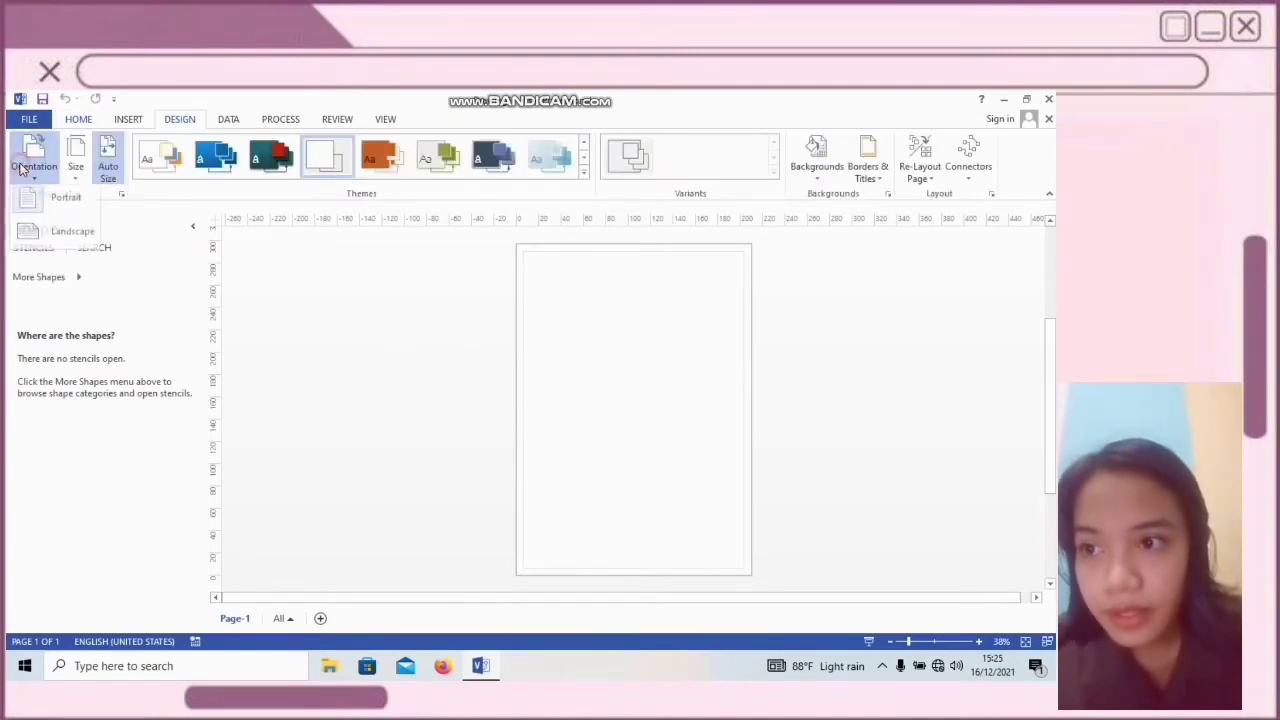
{"action": "left_click", "coordinate": [31, 238]}
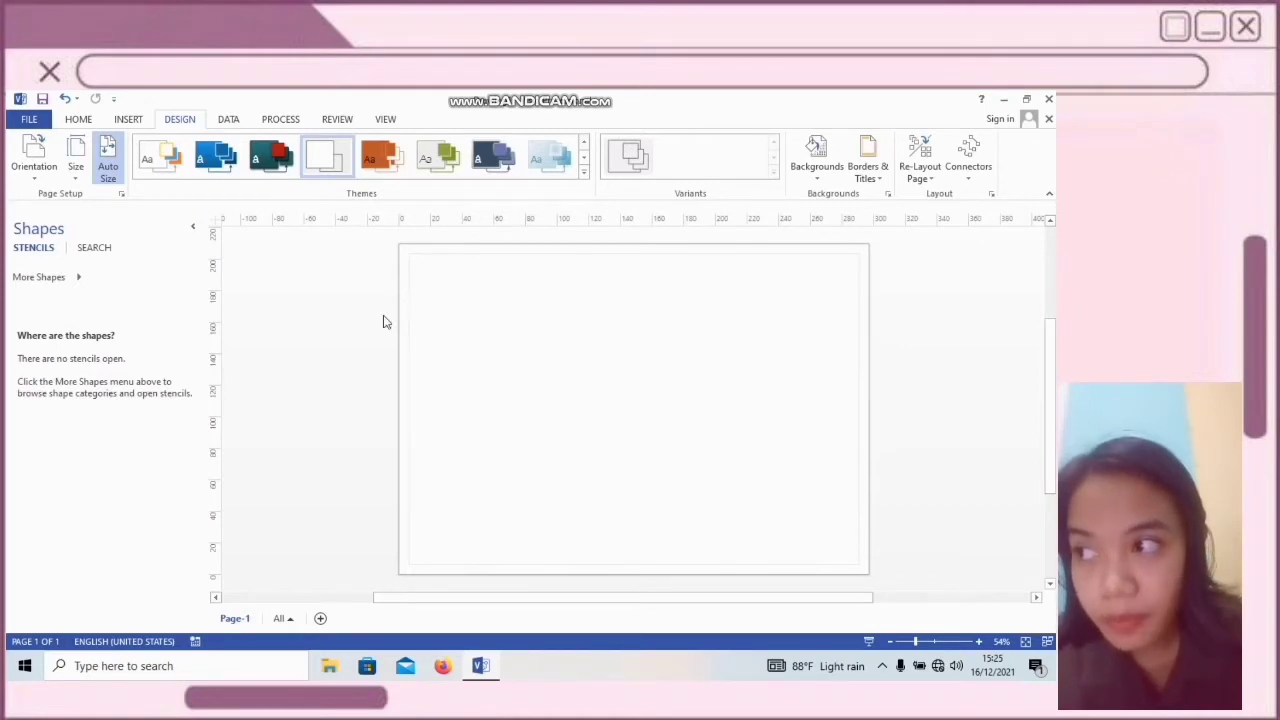
Search the shapes for "dfd" and expand the full list of Data Flow Diagram Shapes
{"action": "left_click", "coordinate": [100, 252]}
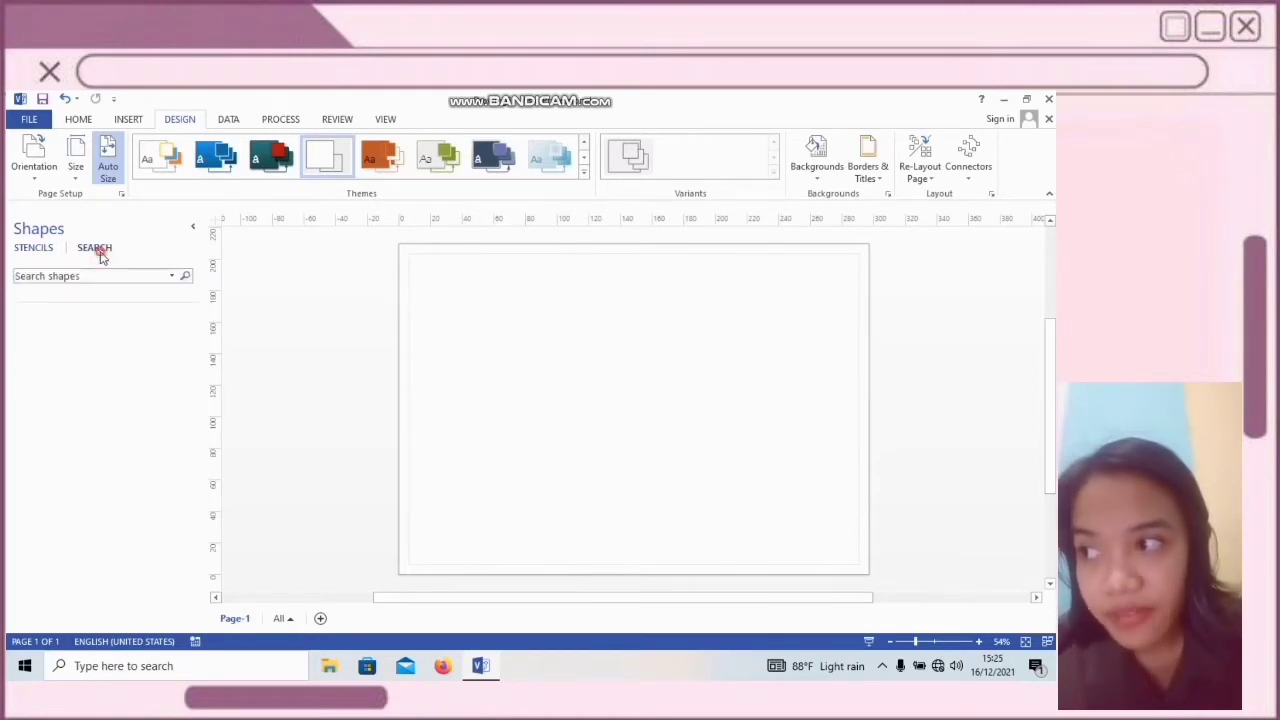
{"action": "left_click", "coordinate": [100, 277]}
{"action": "type", "text": "dfd"}
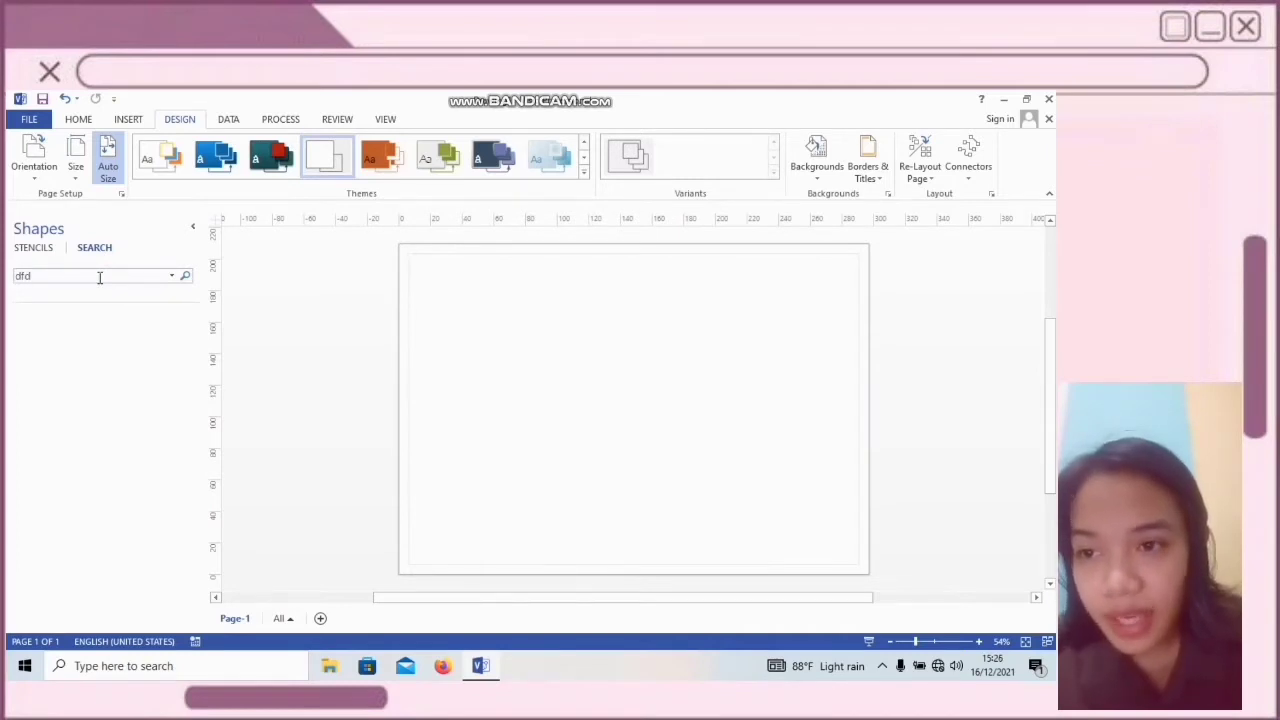
{"action": "key", "text": "Return"}
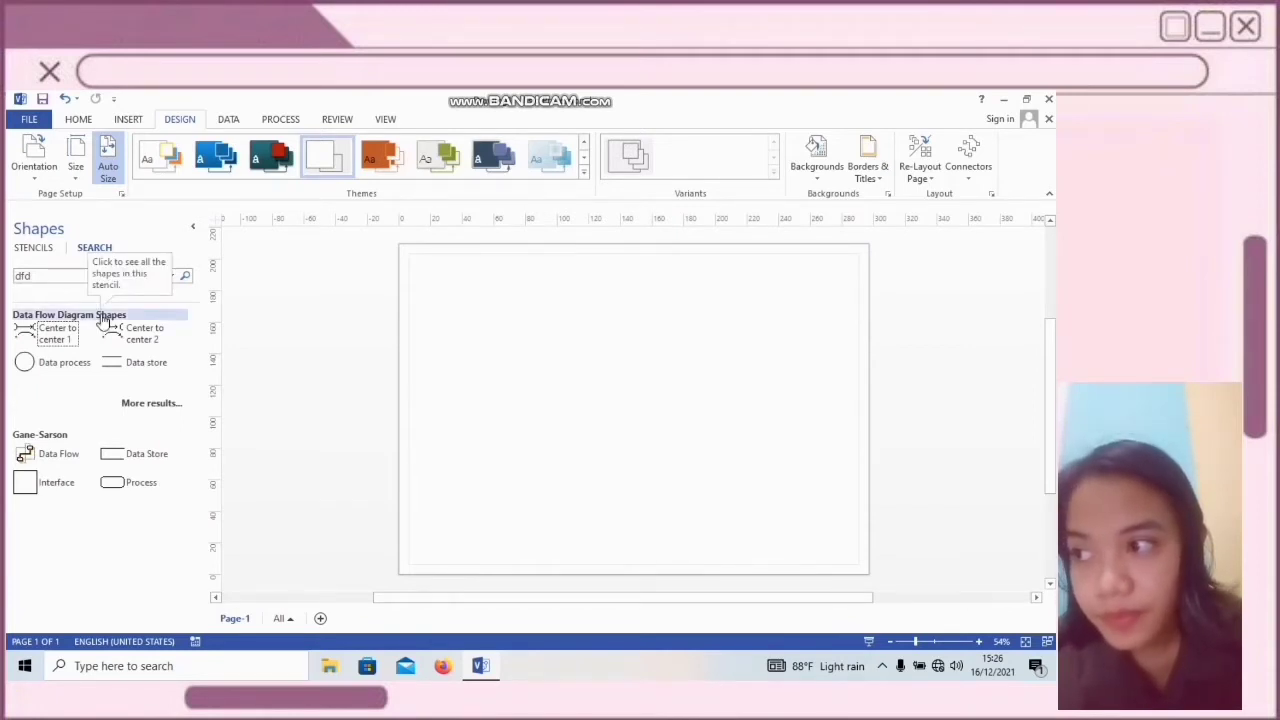
{"action": "left_click", "coordinate": [155, 404]}
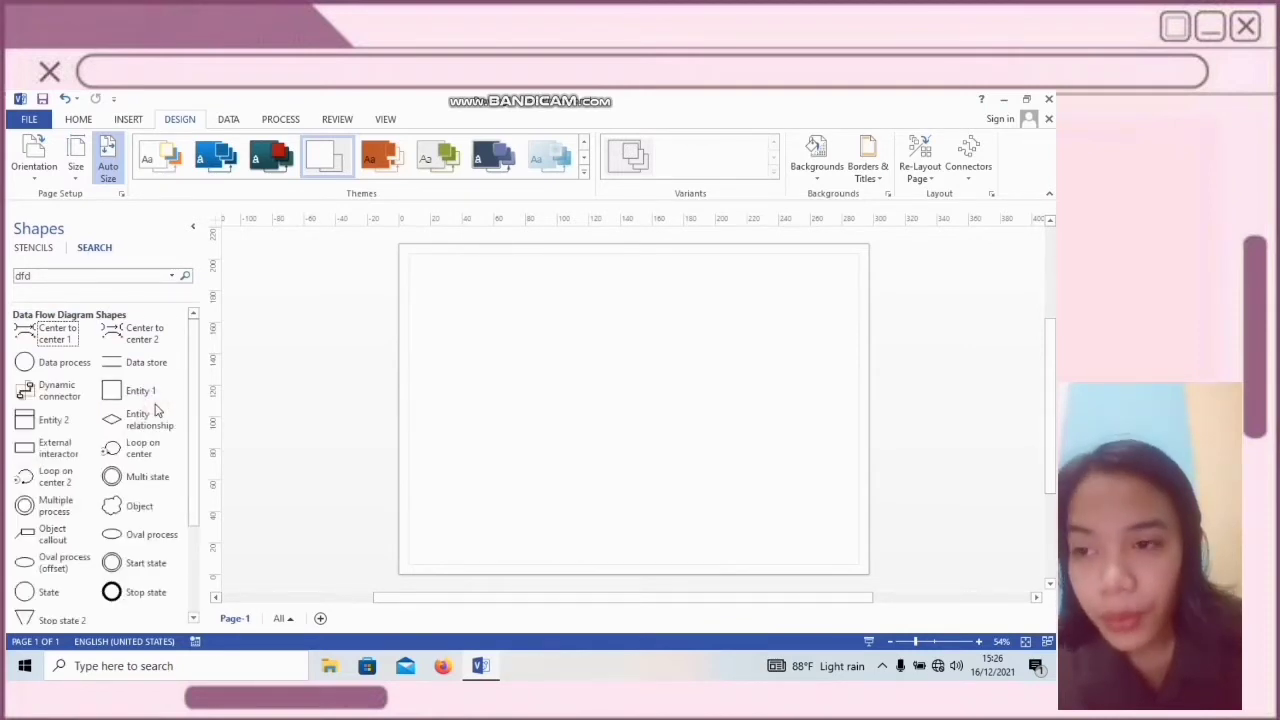
Place a Data process circle about 56.5 mm in diameter near the centre of the page
{"action": "mouse_move", "coordinate": [591, 105]}
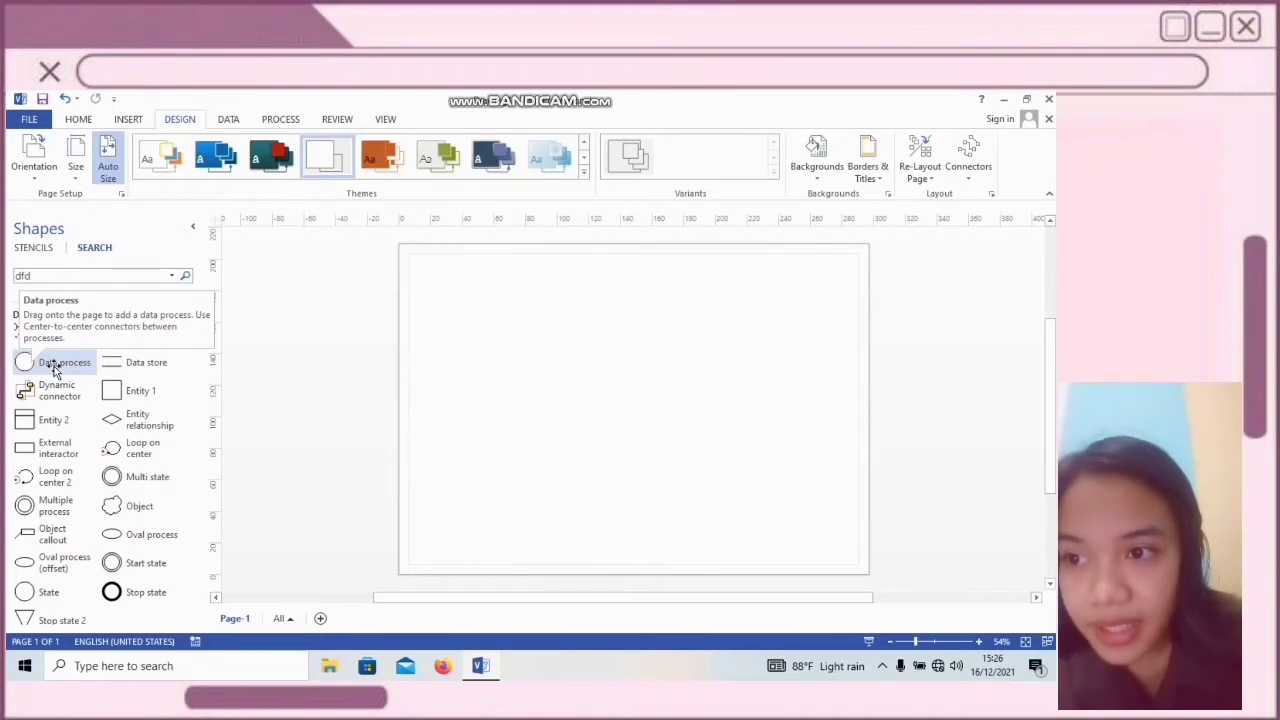
{"action": "left_click_drag", "start_coordinate": [55, 372], "coordinate": [706, 481]}
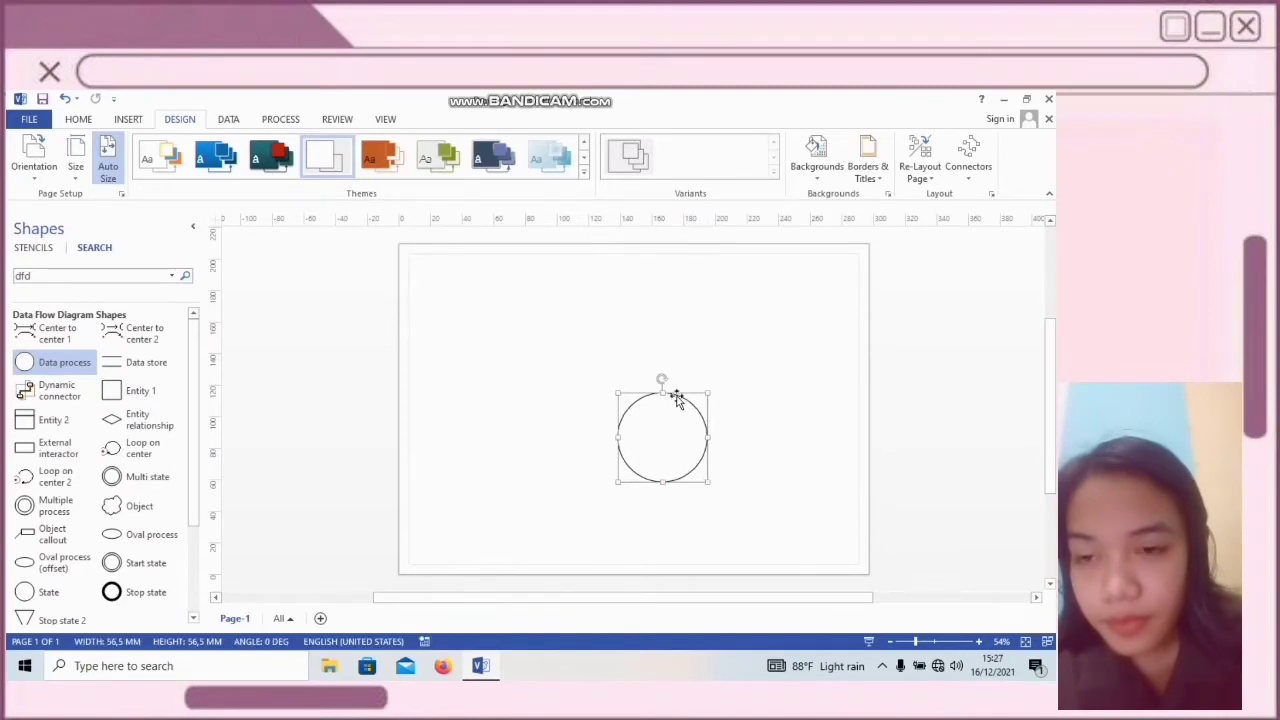
{"action": "left_click_drag", "start_coordinate": [677, 391], "coordinate": [633, 368]}
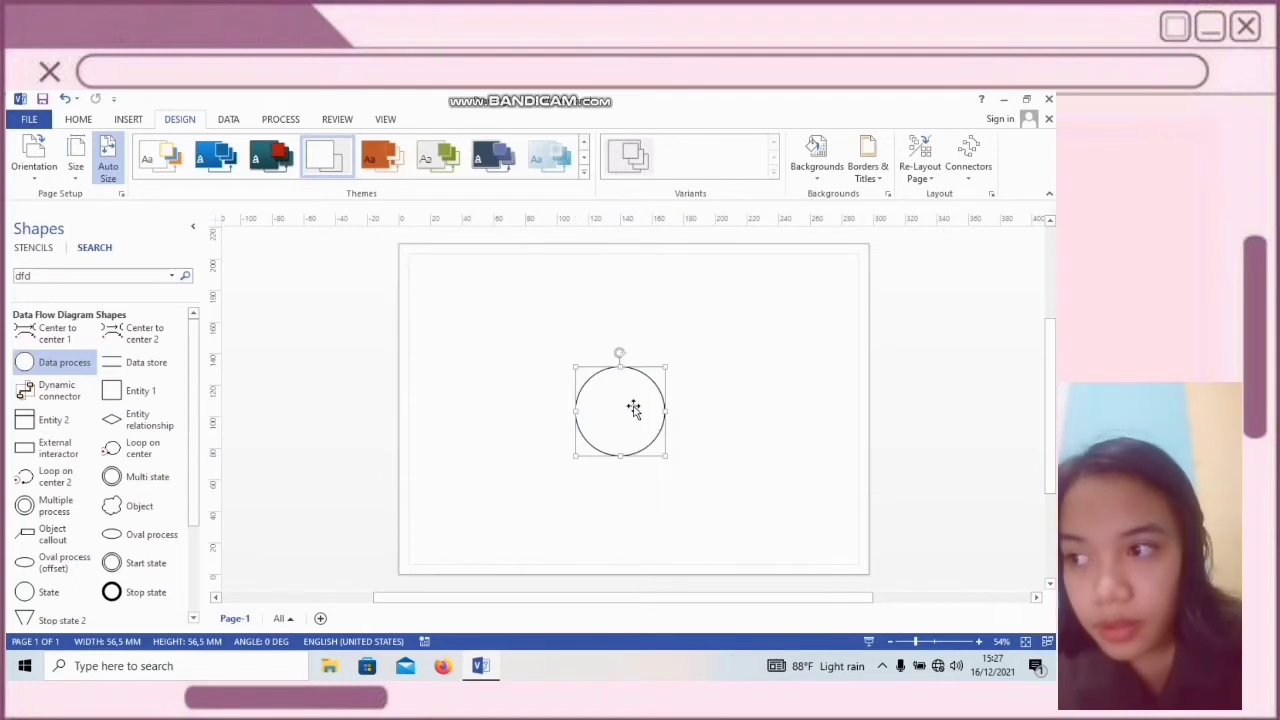
{"action": "key", "text": "Escape"}
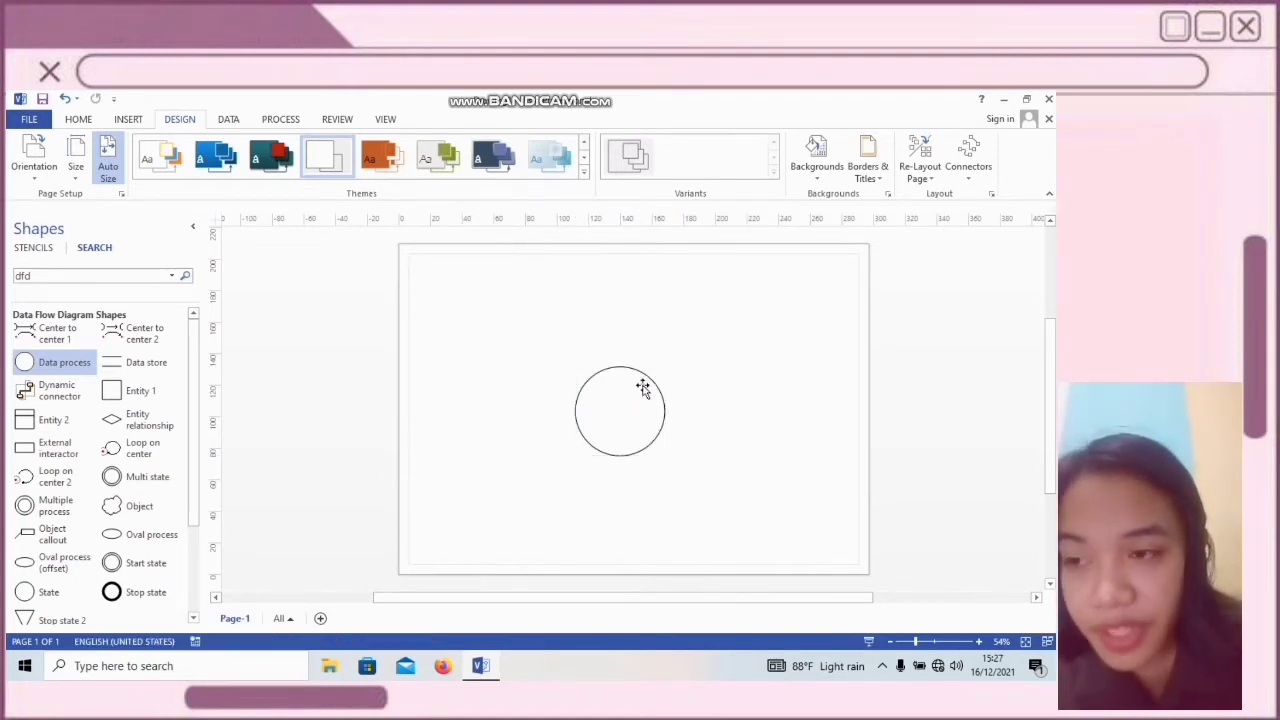
Label the process circle "S&S Account Payable"
{"action": "double_click", "coordinate": [643, 384]}
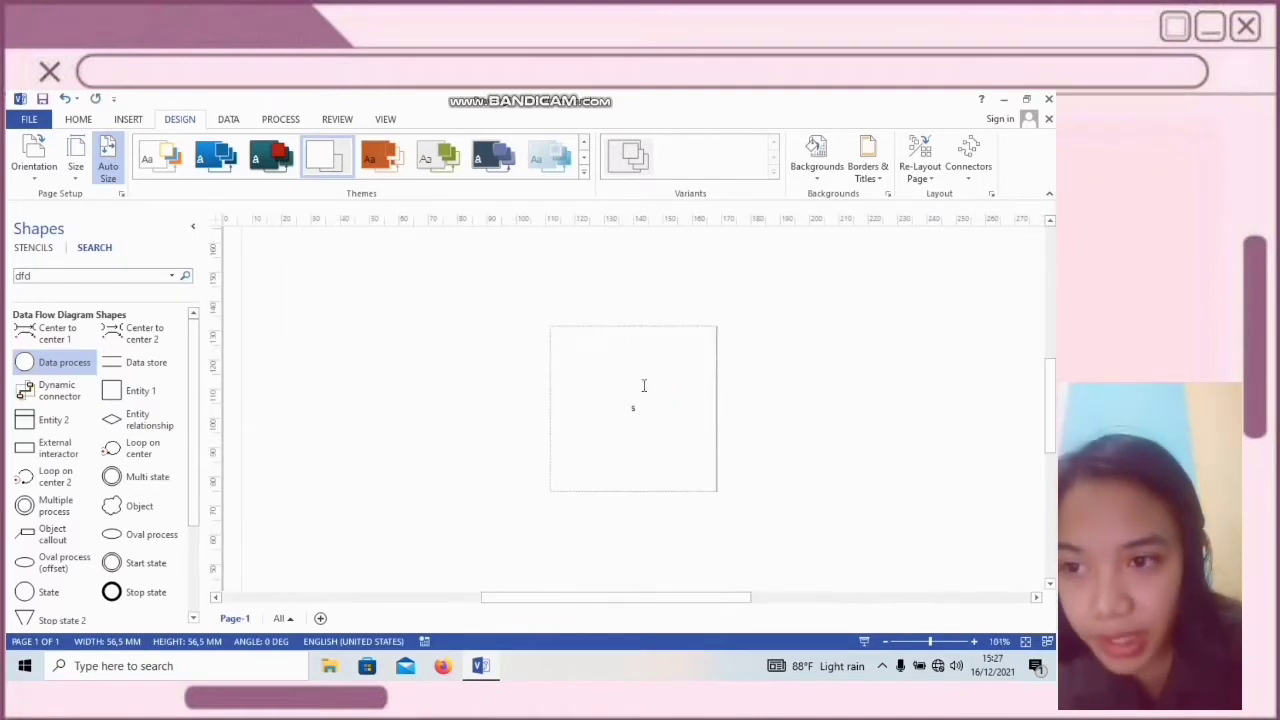
{"action": "type", "text": "s&s"}
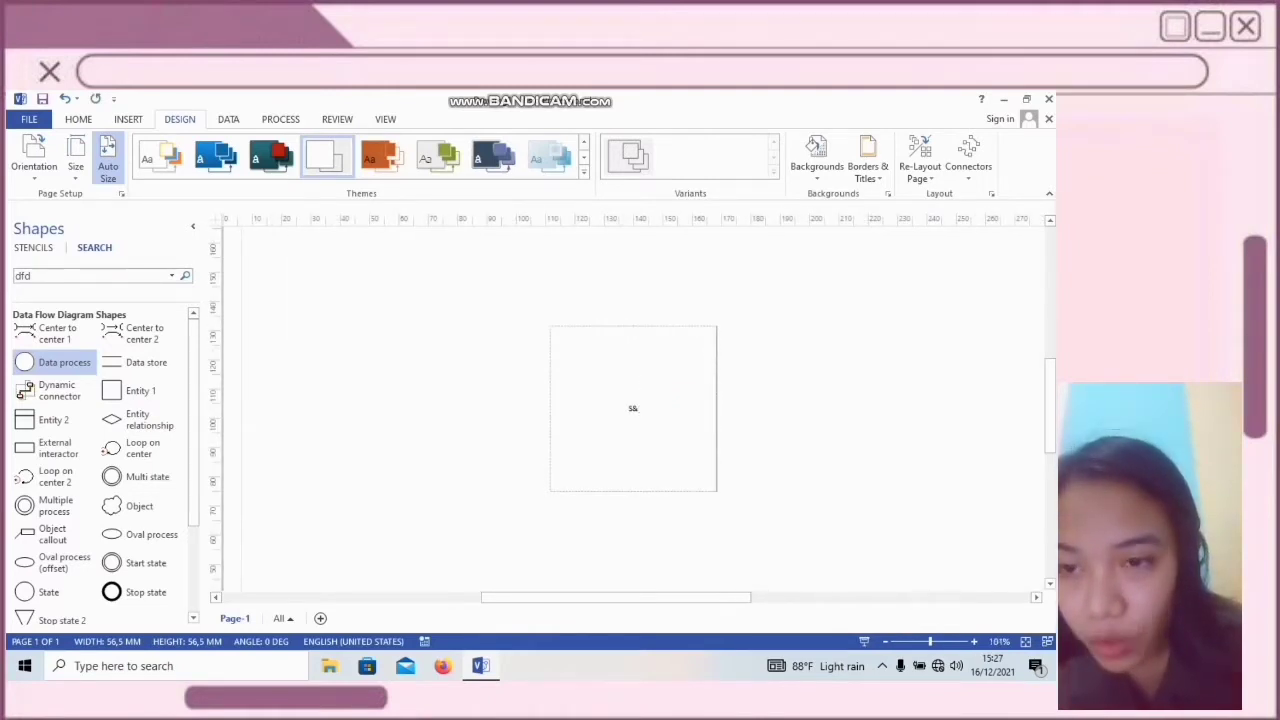
{"action": "type", "text": " aCCOUN"}
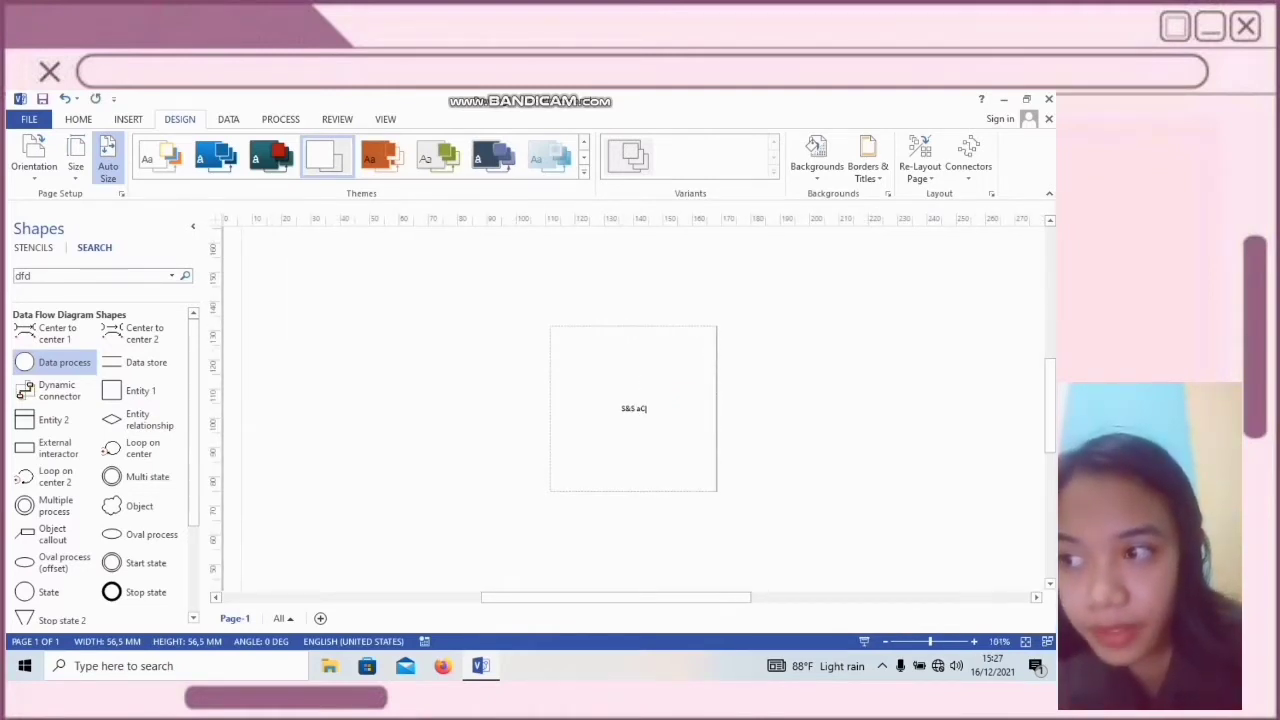
{"action": "key", "text": "BackSpace"}
{"action": "key", "text": "BackSpace"}
{"action": "key", "text": "BackSpace"}
{"action": "key", "text": "BackSpace"}
{"action": "key", "text": "BackSpace"}
{"action": "key", "text": "BackSpace"}
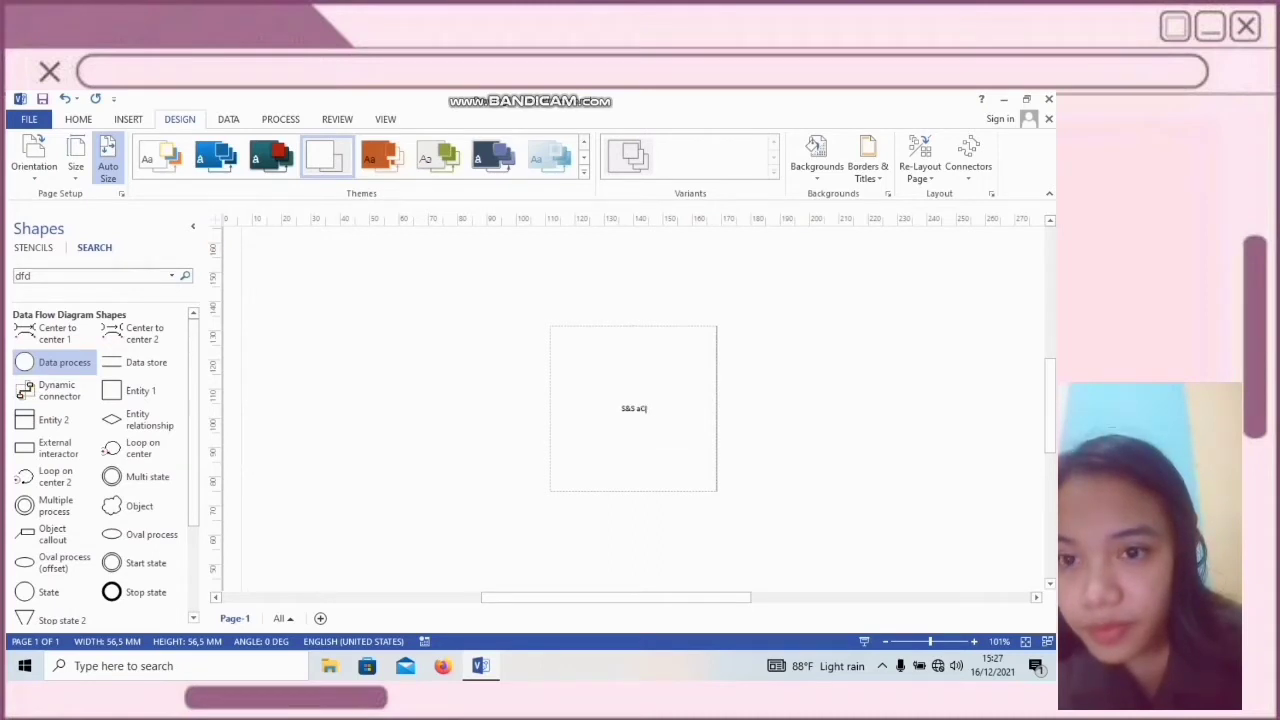
{"action": "type", "text": "Accoun"}
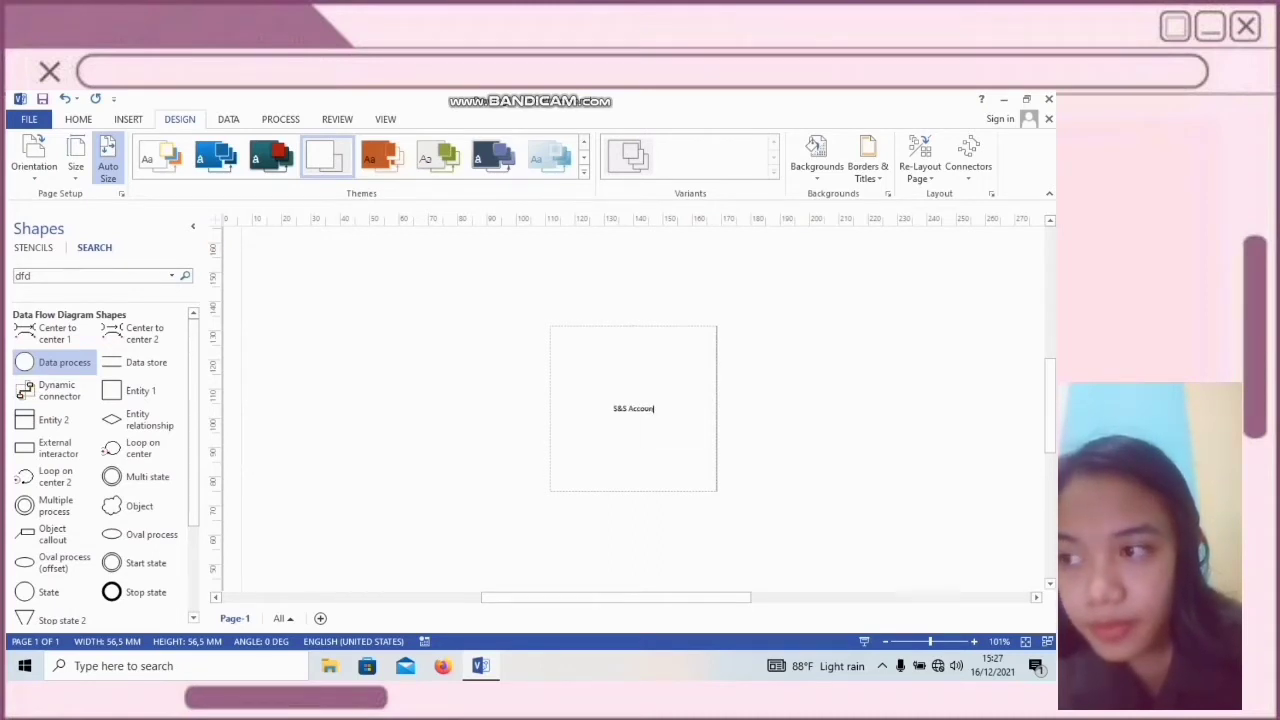
{"action": "type", "text": "t Payable"}
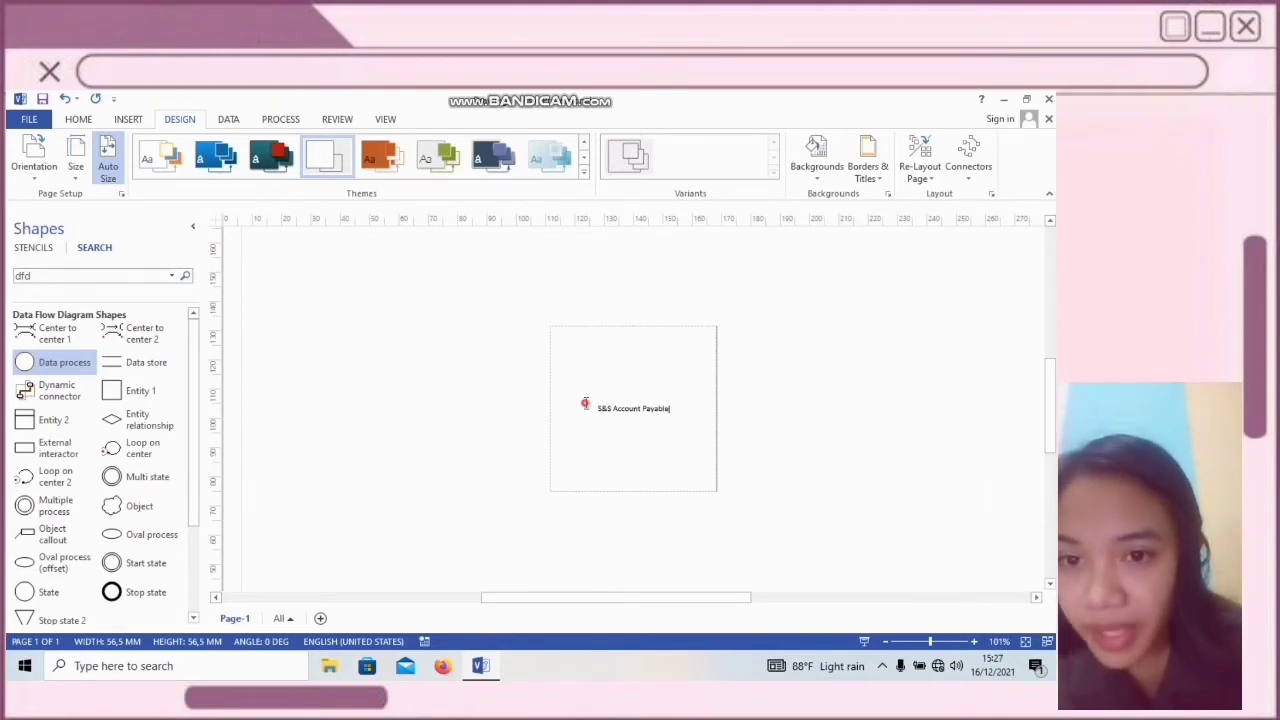
Set the circle's label to 16 pt and shift the circle slightly up and to the right
{"action": "triple_click", "coordinate": [581, 406]}
{"action": "left_click", "coordinate": [78, 119]}
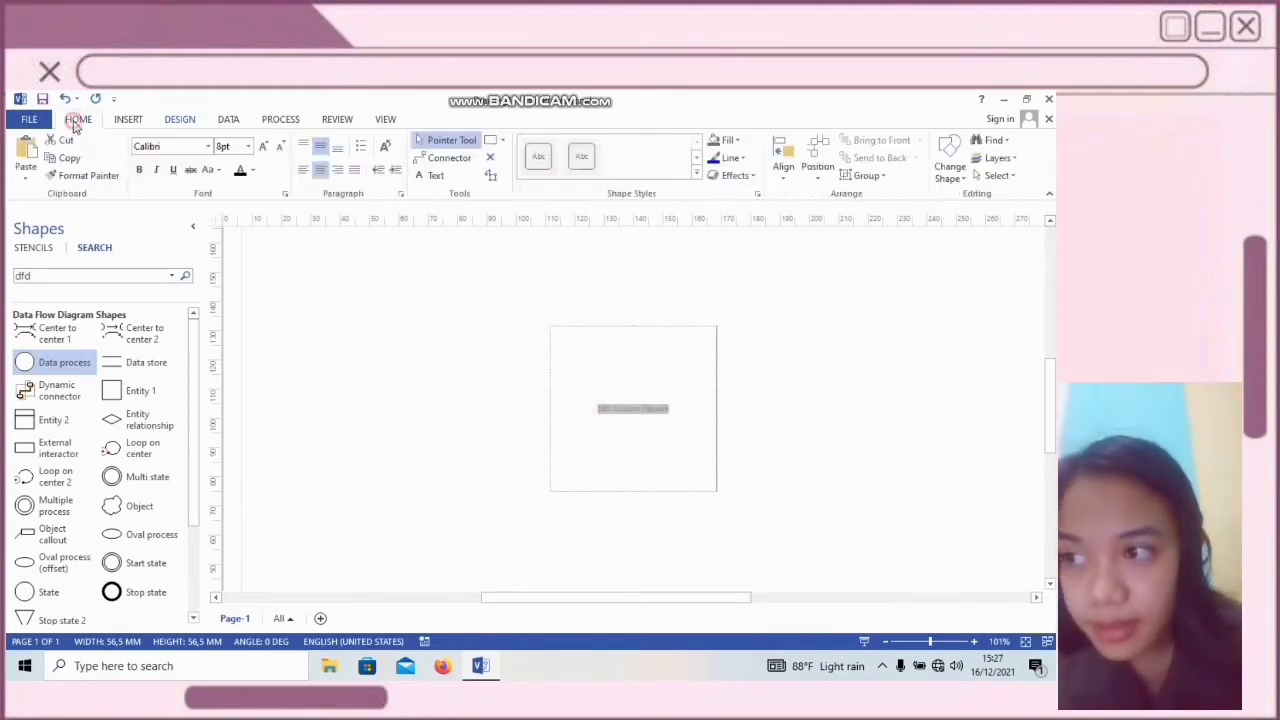
{"action": "left_click", "coordinate": [248, 147]}
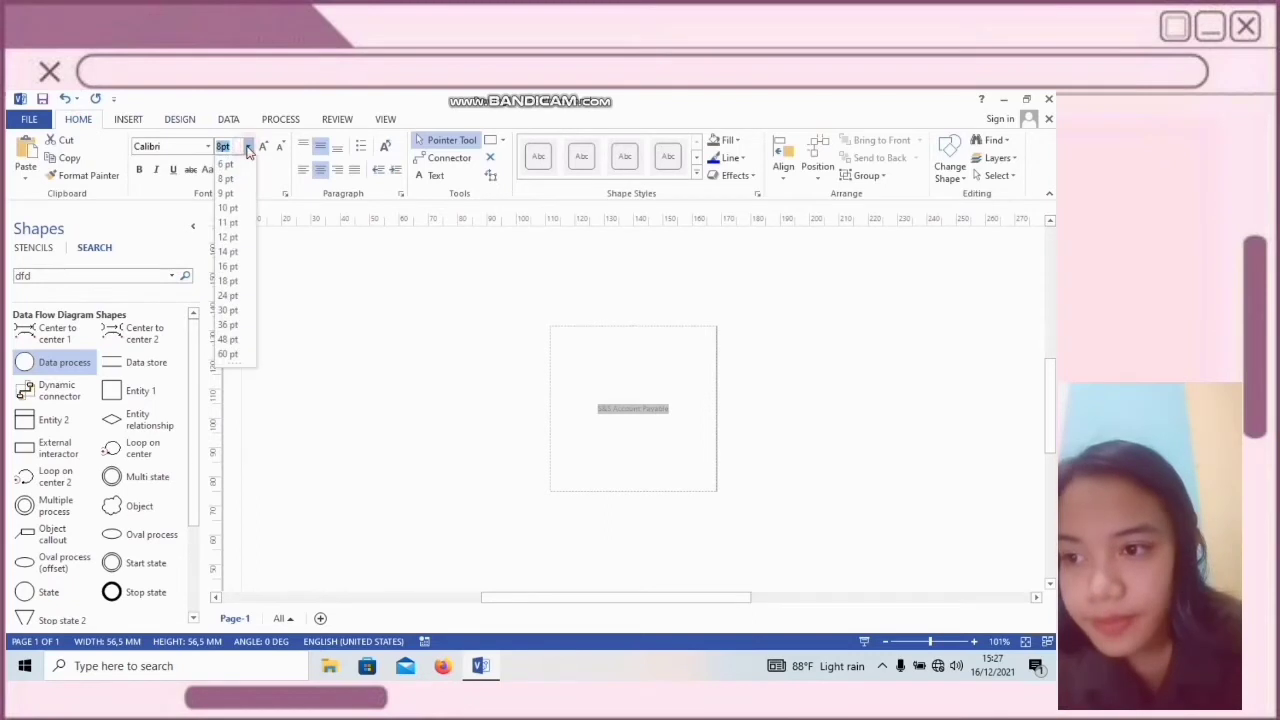
{"action": "left_click", "coordinate": [228, 268]}
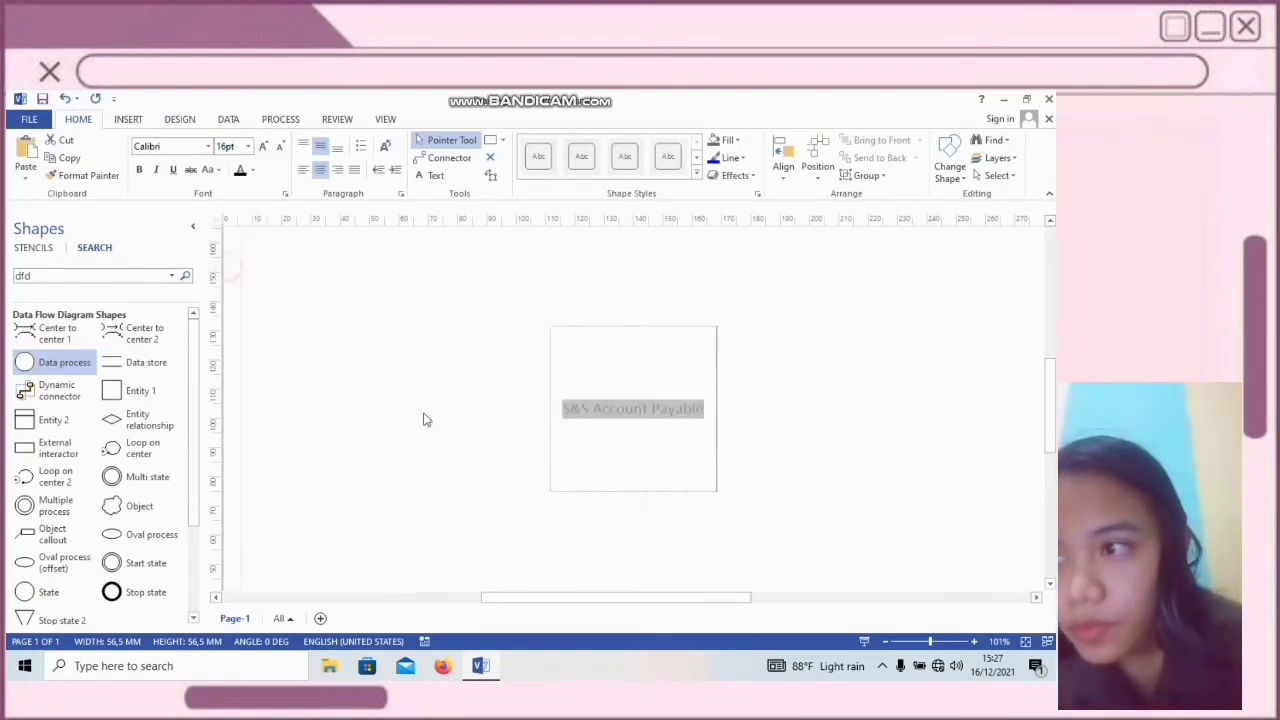
{"action": "left_click", "coordinate": [440, 426]}
{"action": "left_click_drag", "start_coordinate": [648, 380], "coordinate": [659, 369]}
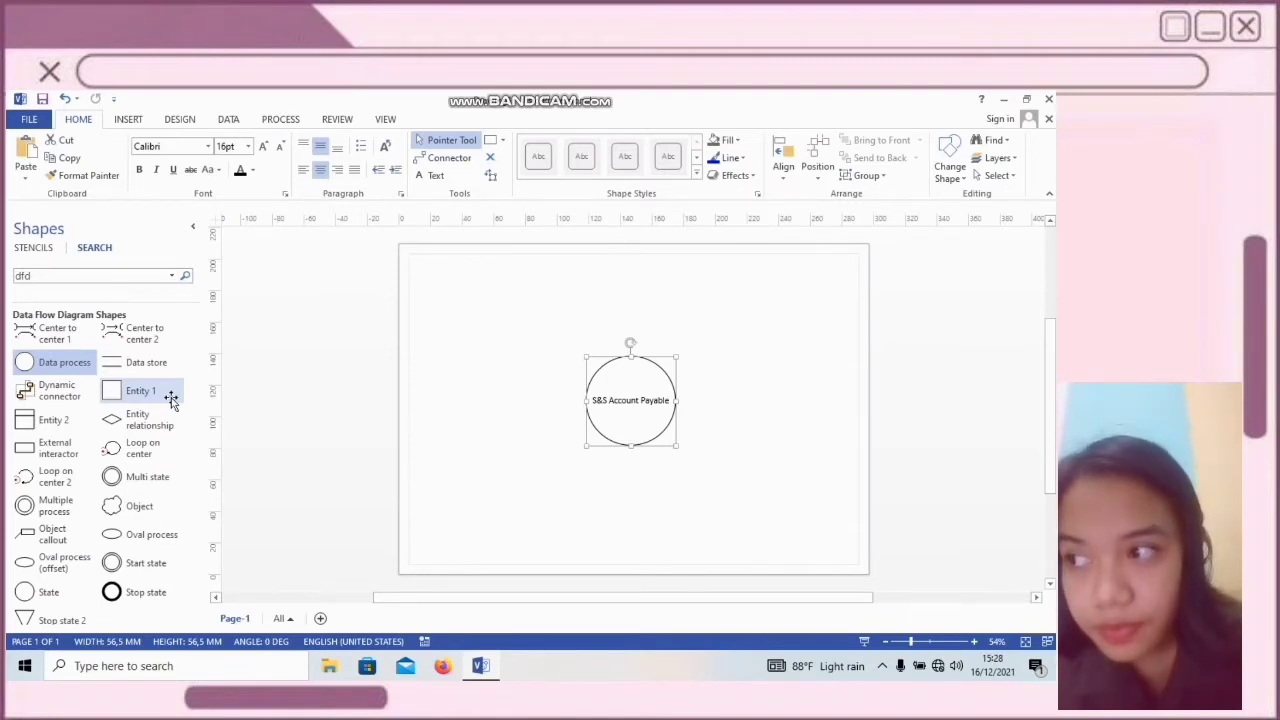
Place an Entity 1 shape near the page's upper-left corner and widen it to match the circle, about 56.5 mm
{"action": "mouse_move", "coordinate": [171, 398]}
{"action": "left_mouse_down"}
{"action": "mouse_move", "coordinate": [343, 402]}
{"action": "mouse_move", "coordinate": [494, 337]}
{"action": "mouse_move", "coordinate": [449, 292]}
{"action": "left_mouse_up"}
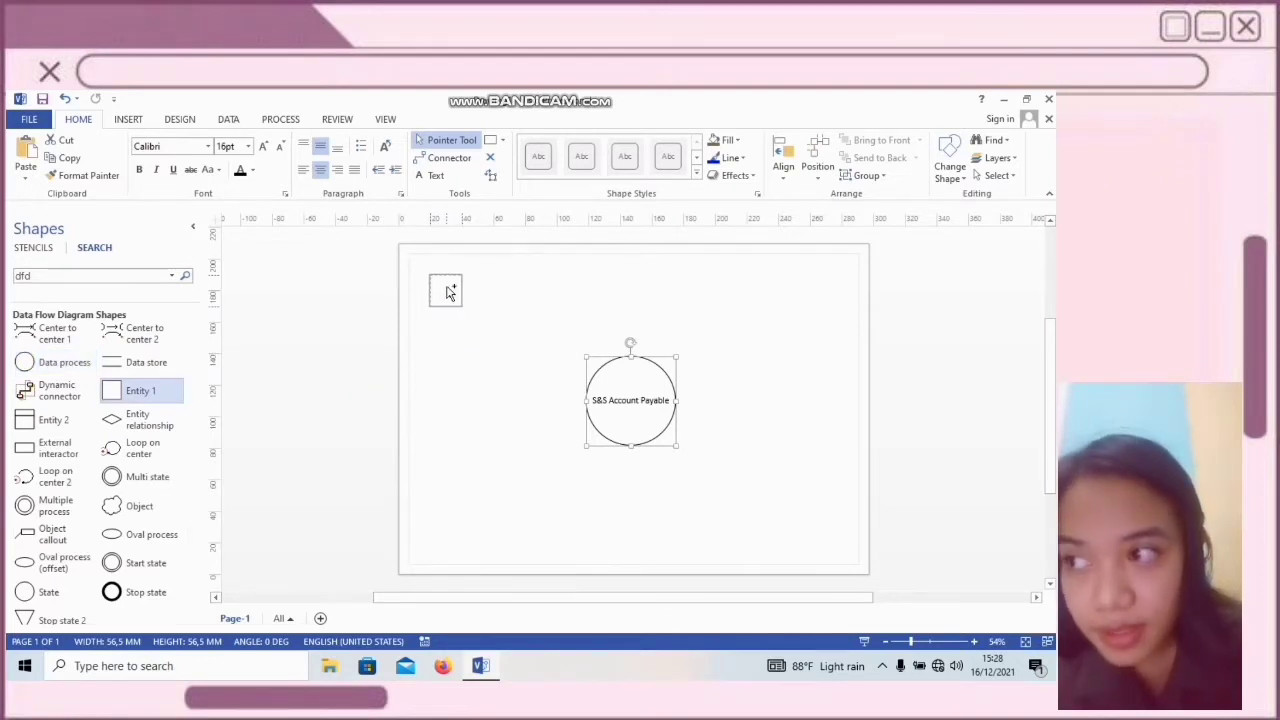
{"action": "left_click_drag", "start_coordinate": [449, 292], "coordinate": [447, 291]}
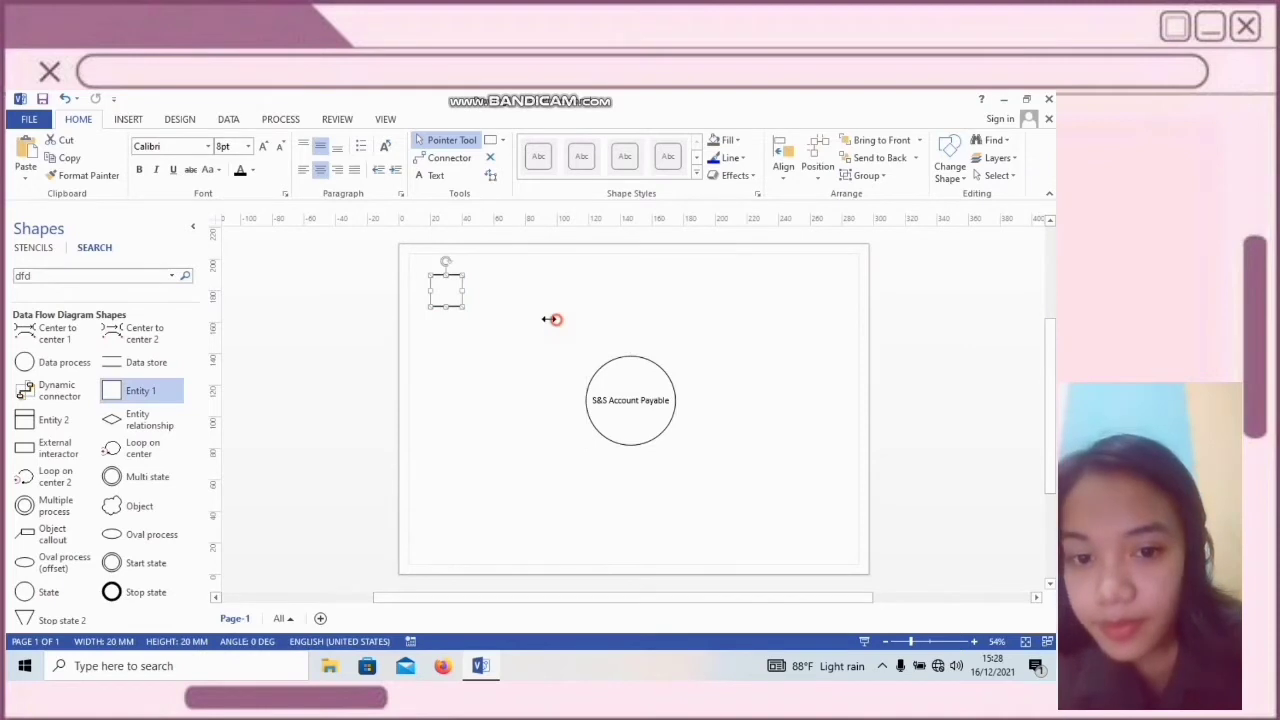
{"action": "left_click_drag", "start_coordinate": [552, 319], "coordinate": [525, 318]}
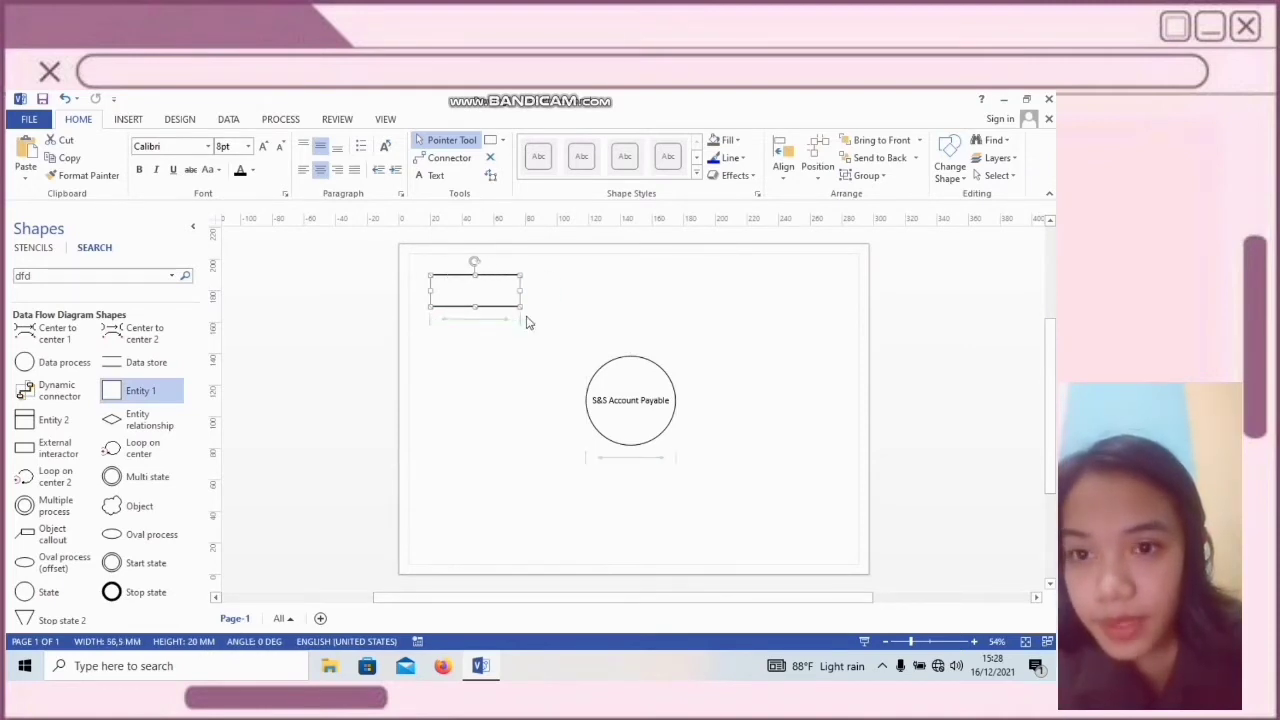
Label the entity rectangle "Purchasing" in 16 pt text
{"action": "double_click", "coordinate": [445, 302]}
{"action": "type", "text": "Pu"}
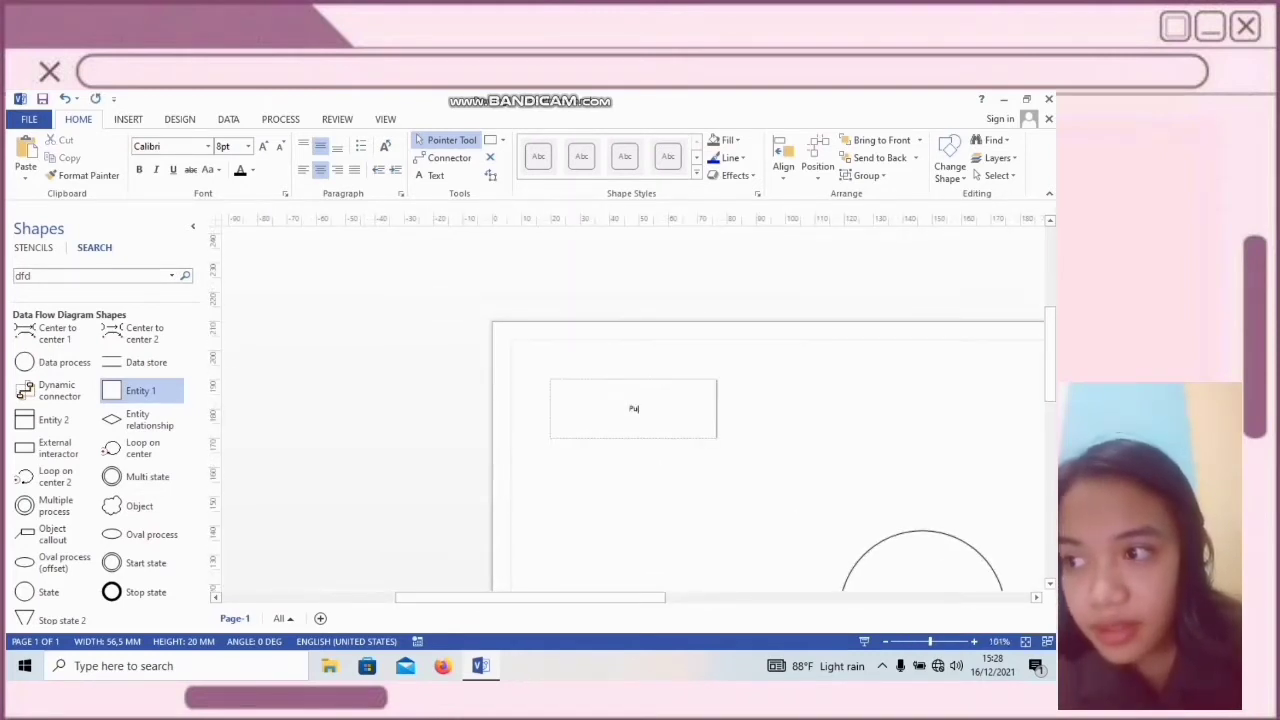
{"action": "type", "text": "rchasing"}
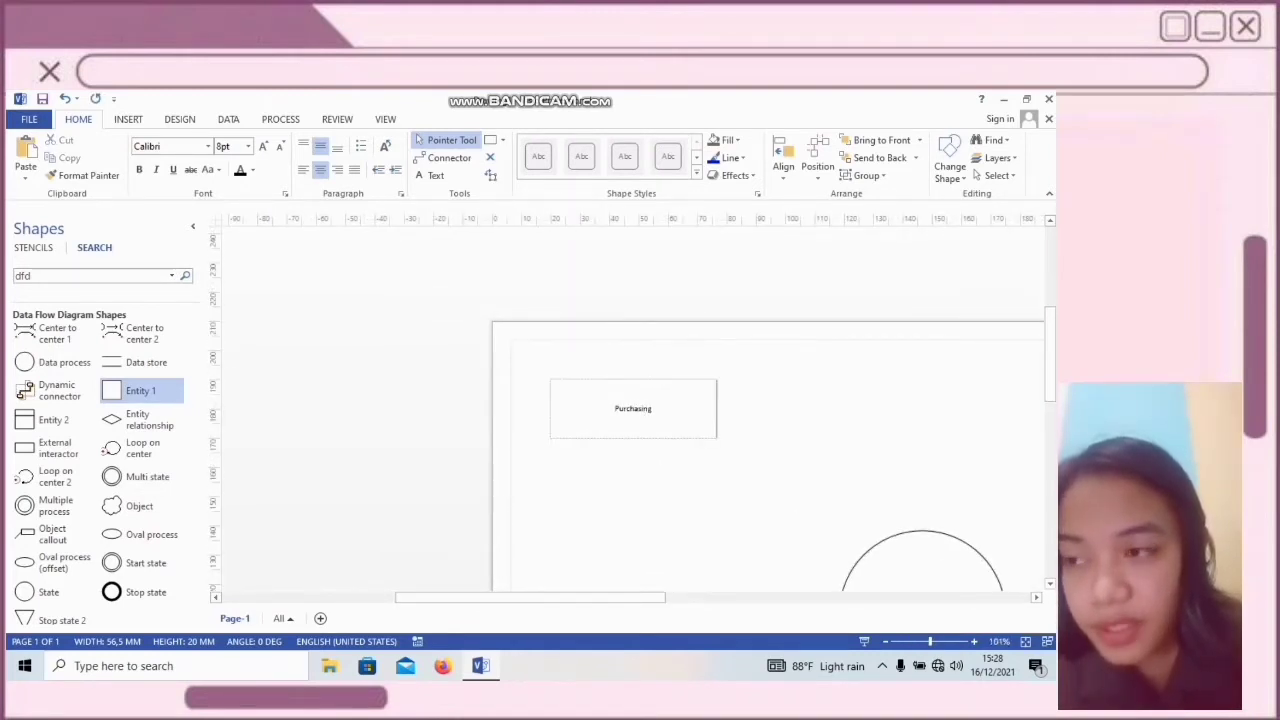
{"action": "double_click", "coordinate": [604, 407]}
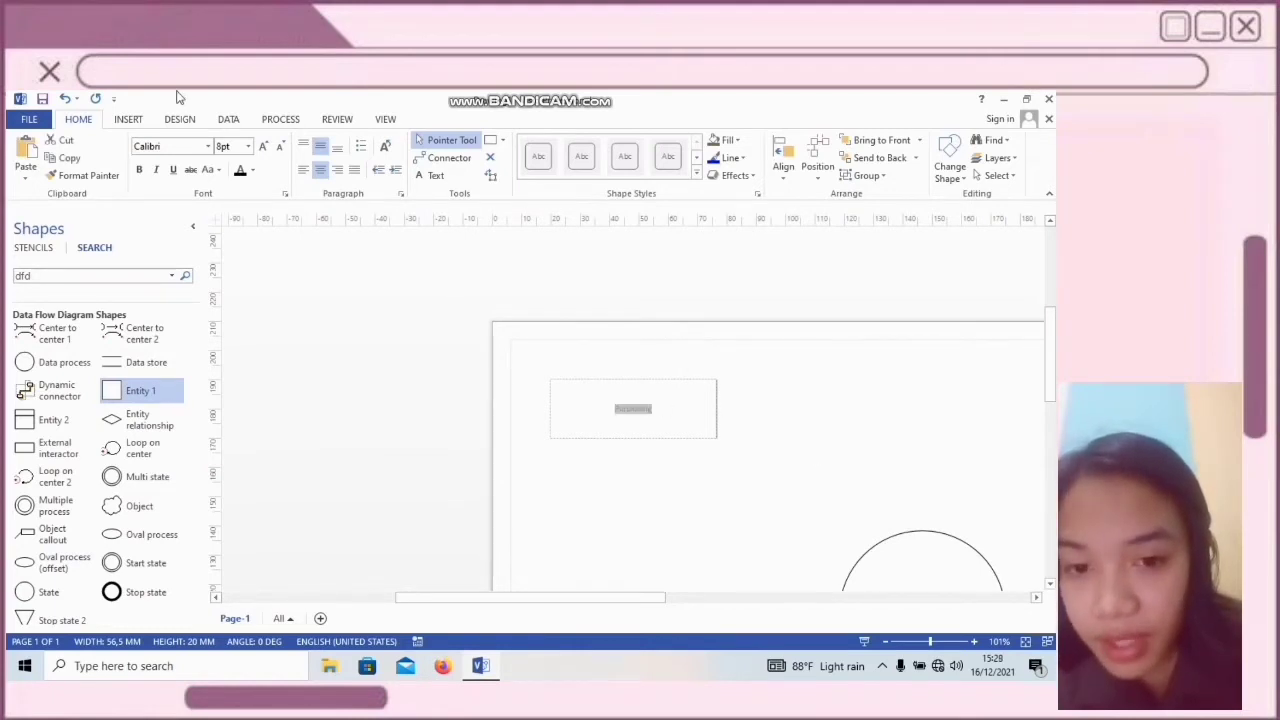
{"action": "left_click", "coordinate": [248, 146]}
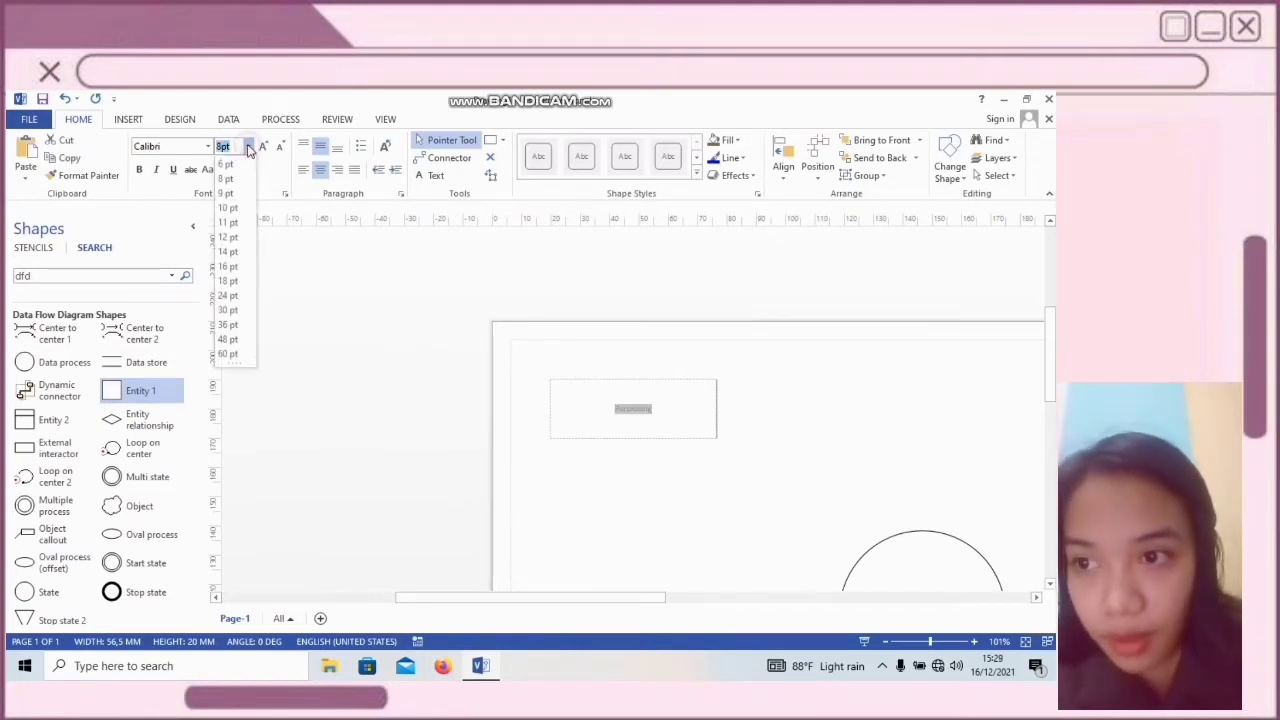
{"action": "left_click", "coordinate": [230, 266]}
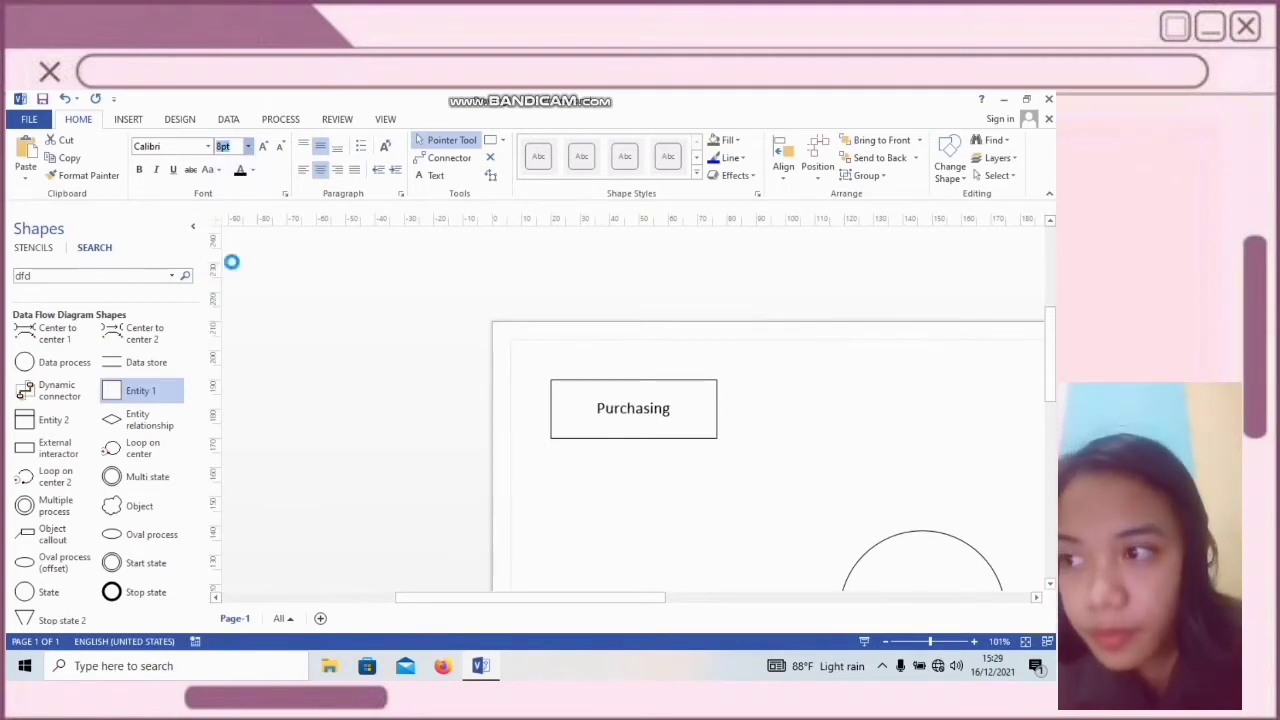
{"action": "left_click", "coordinate": [674, 472]}
{"action": "scroll", "coordinate": [674, 472], "scroll_direction": "down", "scroll_amount": 3, "text": "ctrl"}
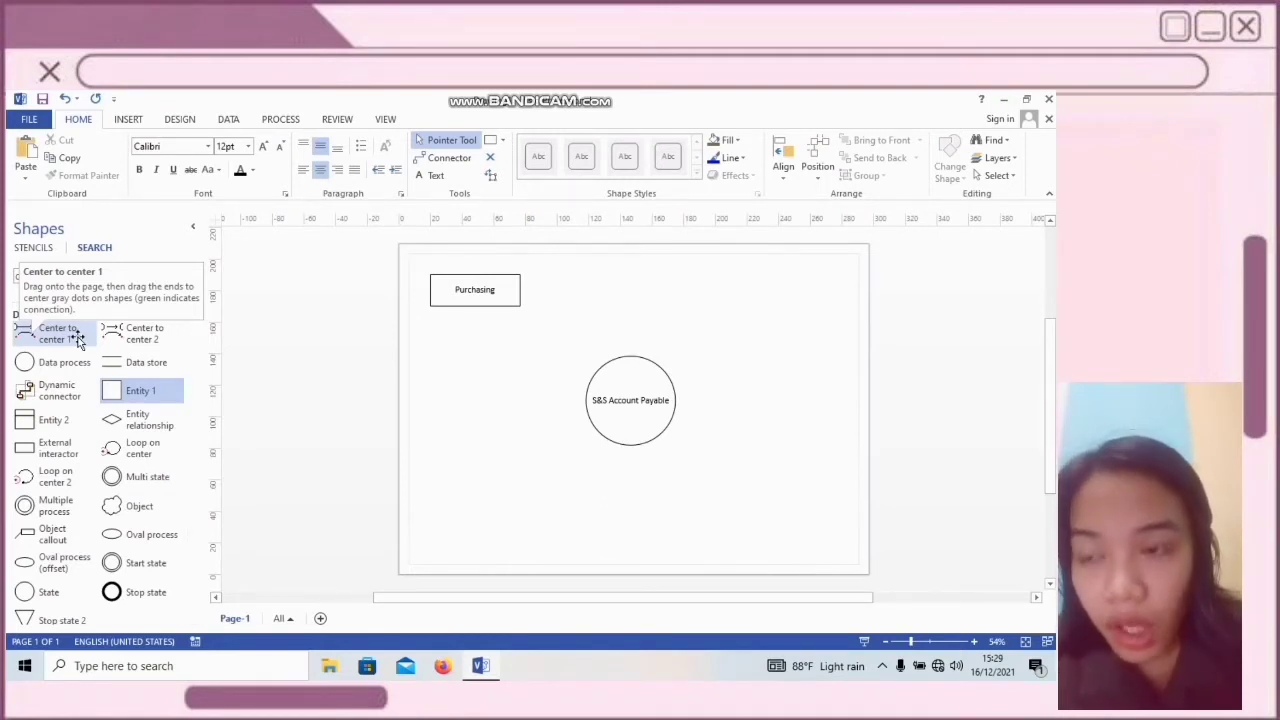
Add a Center to center 1 connector joining the Purchasing entity to the S&S Account Payable circle
{"action": "left_click_drag", "start_coordinate": [77, 338], "coordinate": [622, 370]}
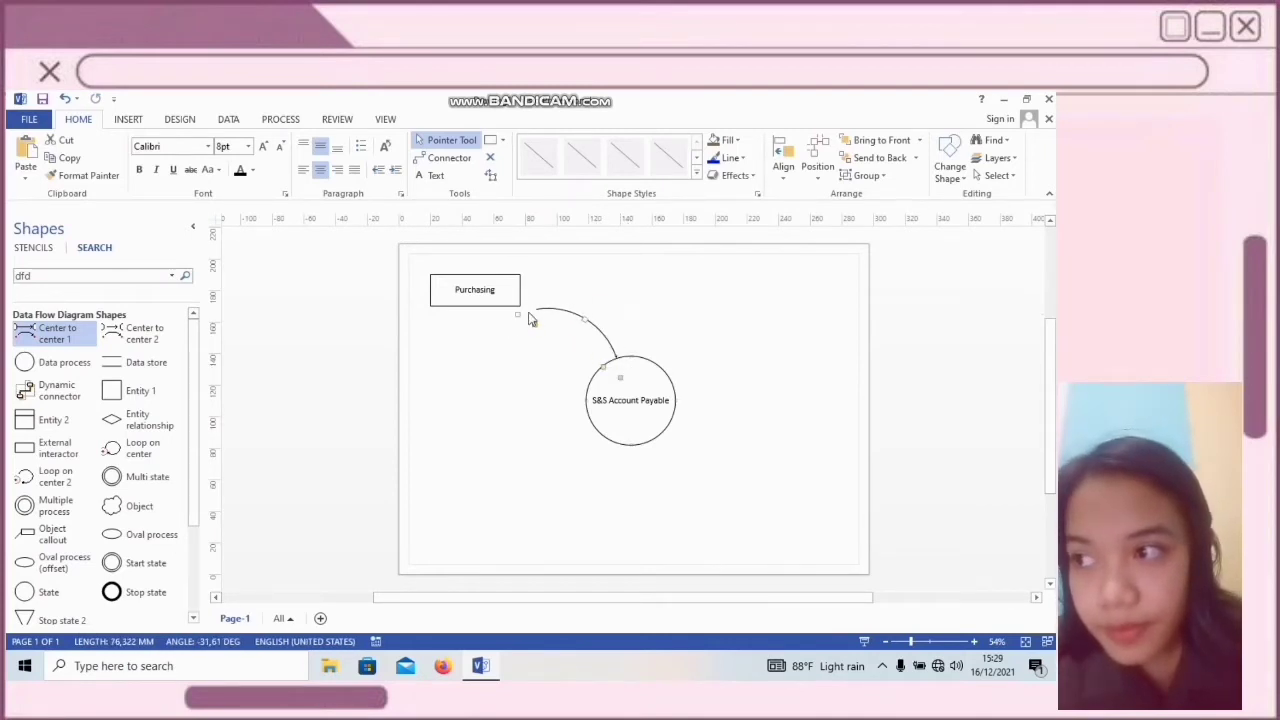
{"action": "mouse_move", "coordinate": [520, 314]}
{"action": "left_mouse_down"}
{"action": "mouse_move", "coordinate": [521, 296]}
{"action": "mouse_move", "coordinate": [500, 296]}
{"action": "mouse_move", "coordinate": [511, 297]}
{"action": "left_mouse_up"}
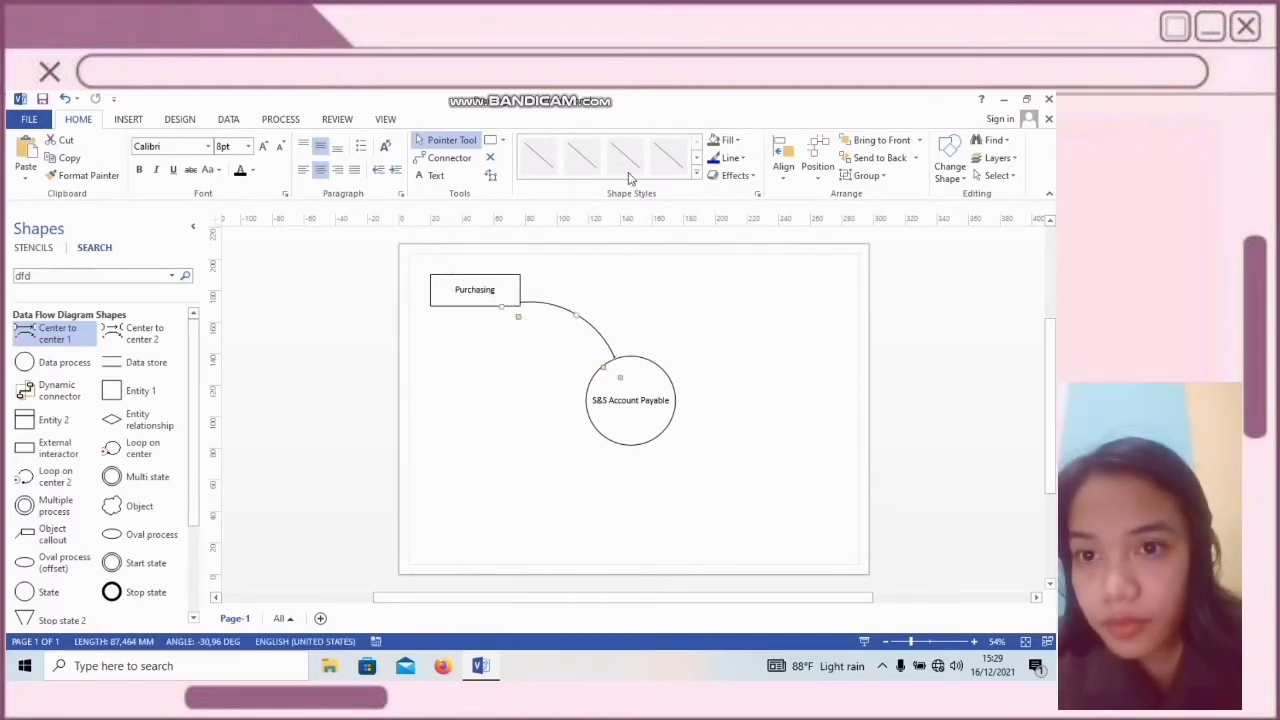
{"action": "mouse_move", "coordinate": [627, 97]}
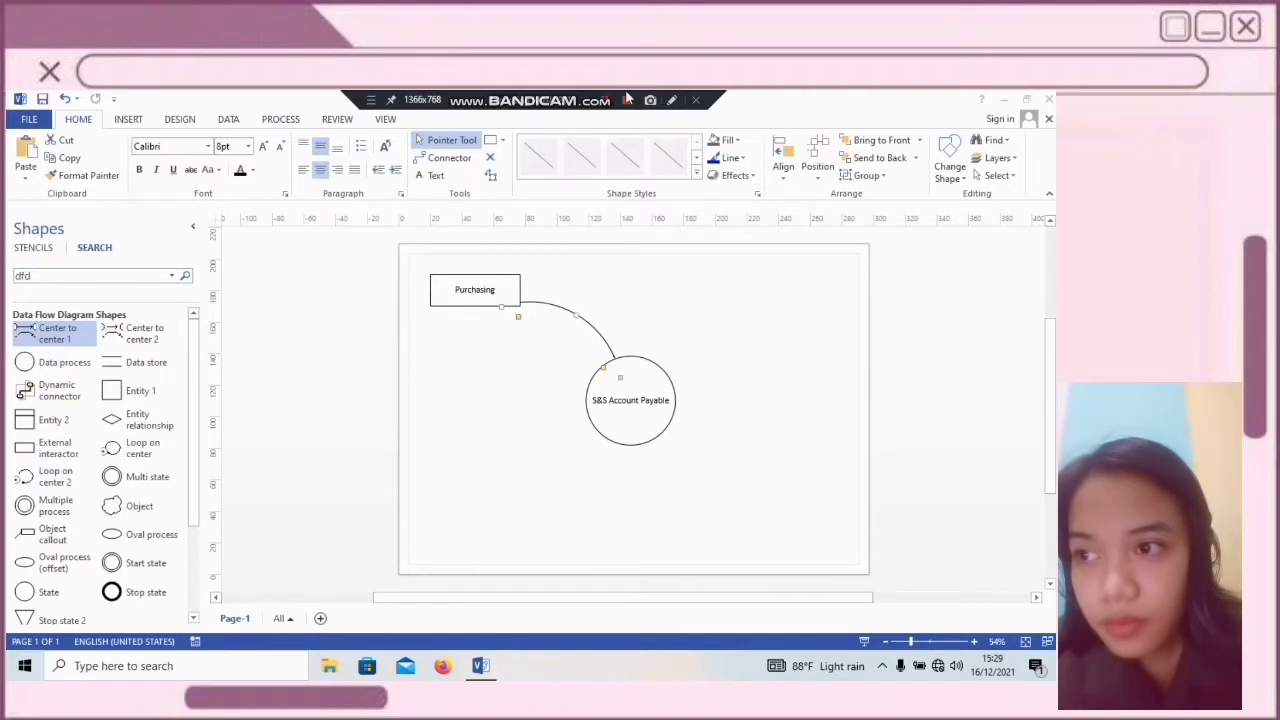
Label the connector between Purchasing and the S&S Account Payable circle "Purchase Order" in 12 pt text
{"action": "left_click", "coordinate": [593, 329]}
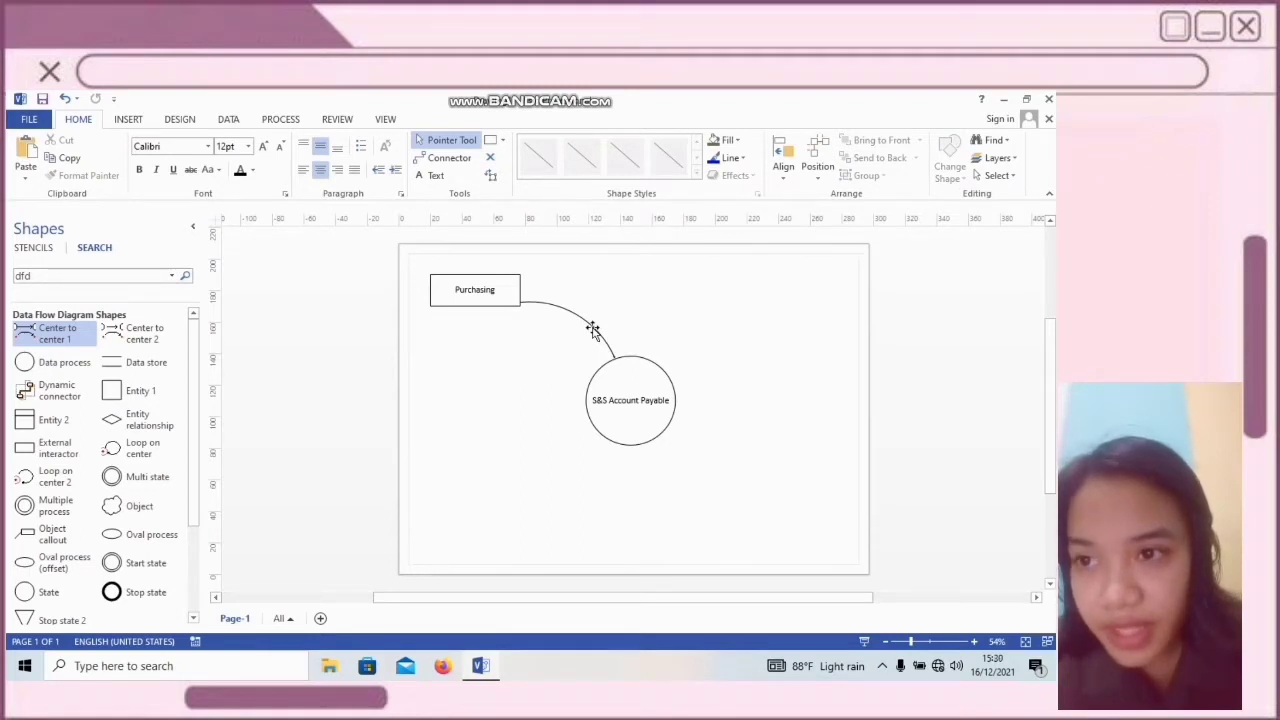
{"action": "left_click", "coordinate": [593, 329]}
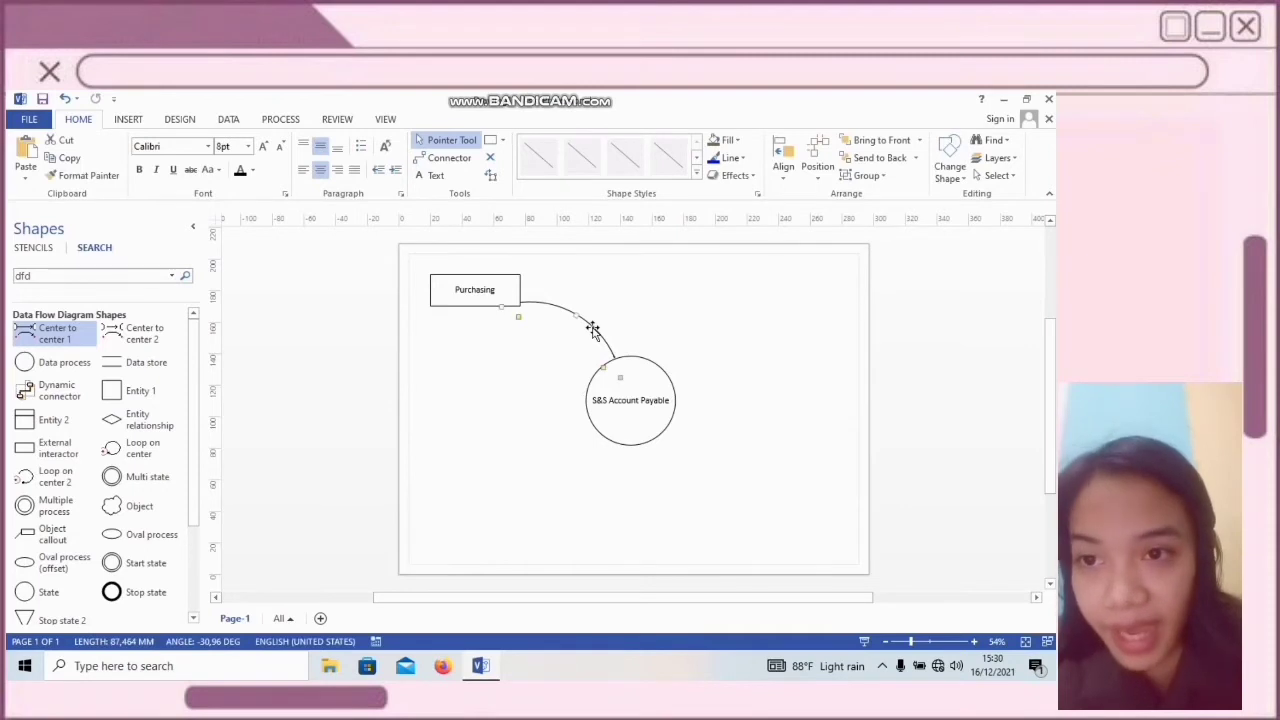
{"action": "double_click", "coordinate": [593, 329]}
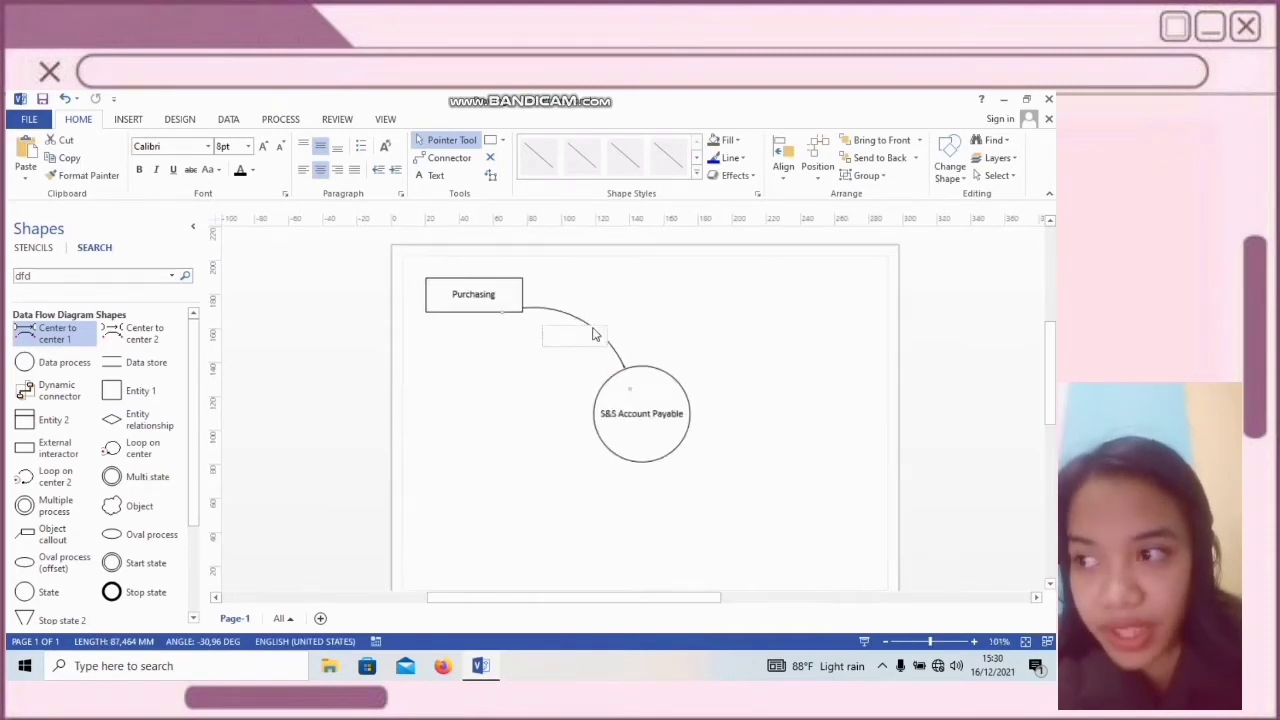
{"action": "type", "text": "Purchas"}
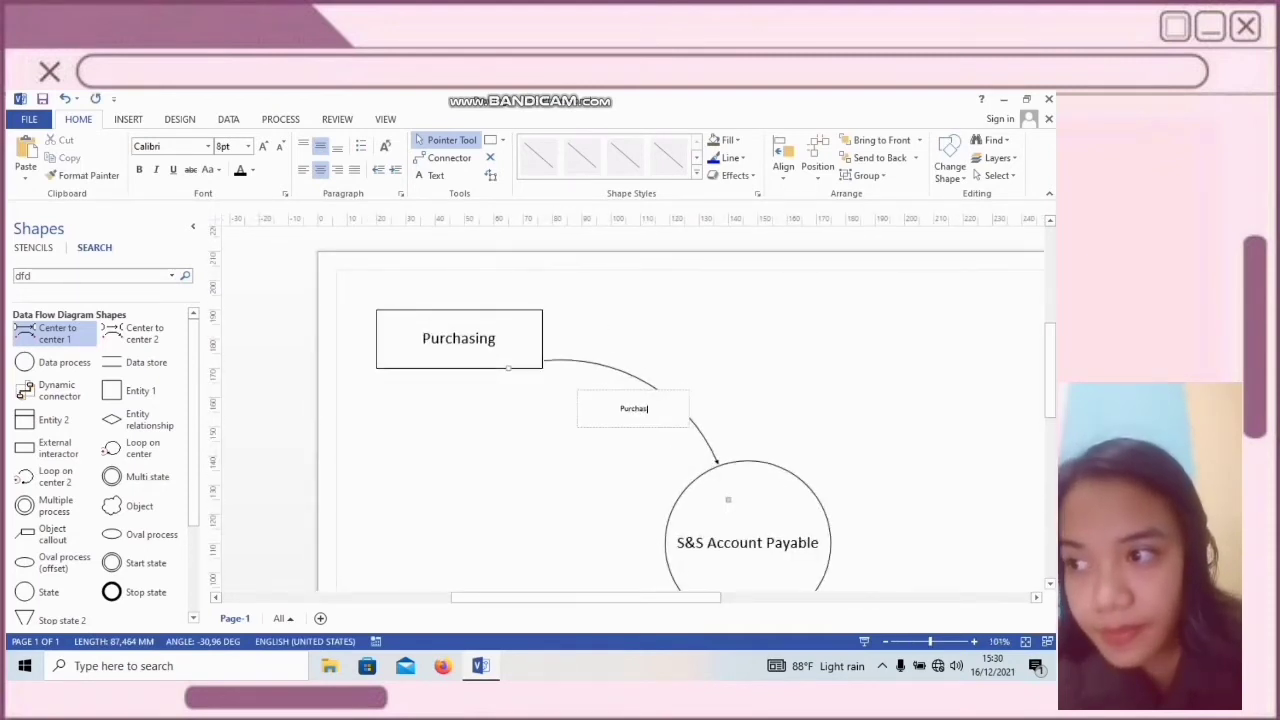
{"action": "type", "text": "e Order"}
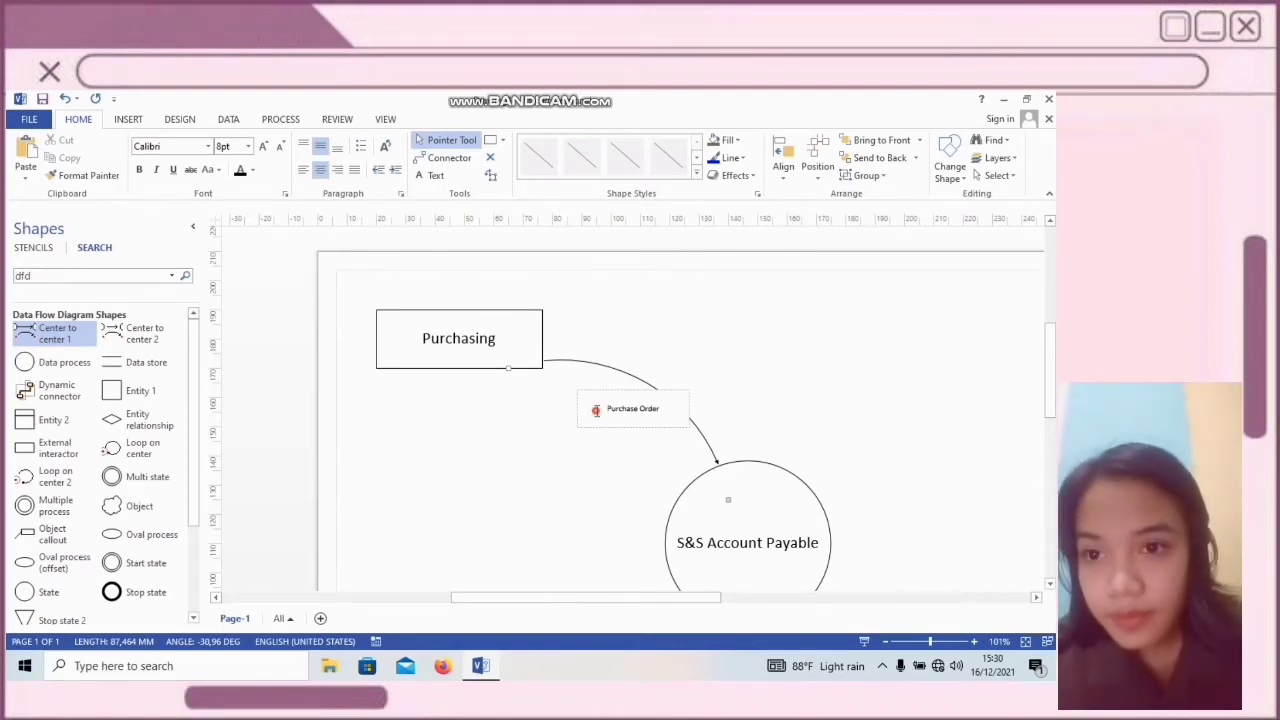
{"action": "triple_click", "coordinate": [596, 410]}
{"action": "left_click", "coordinate": [249, 147]}
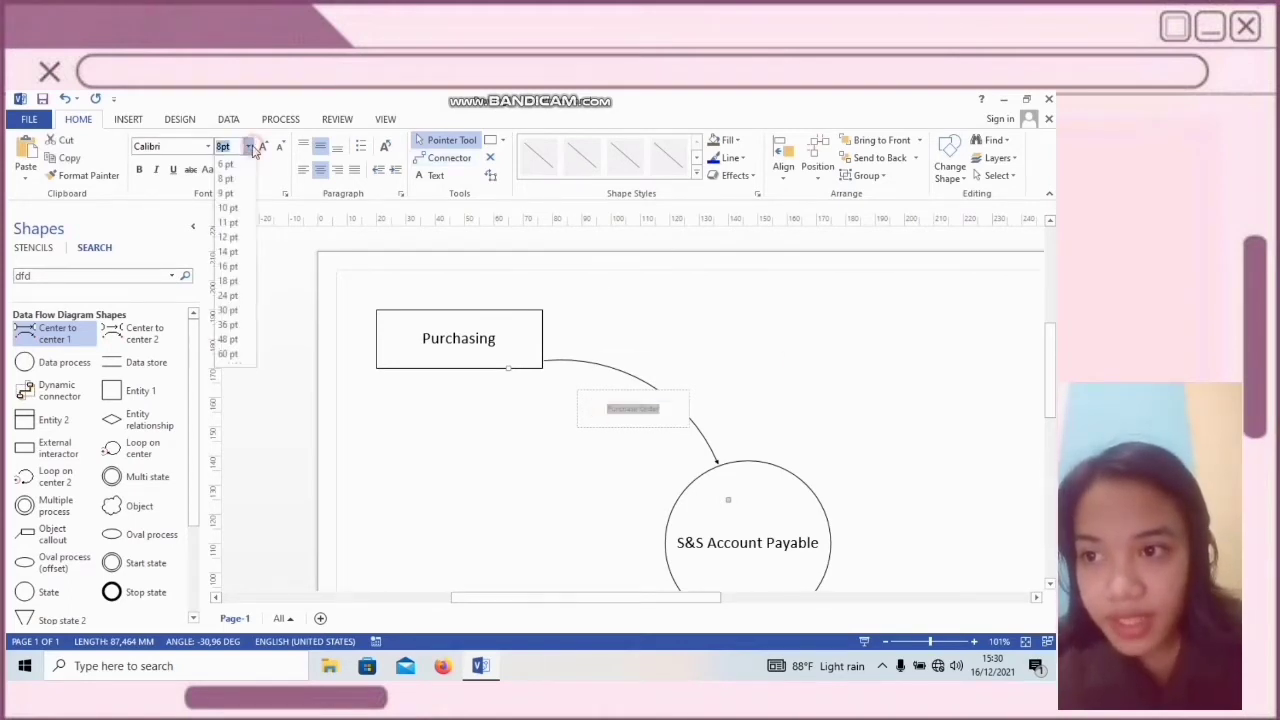
{"action": "left_click", "coordinate": [228, 237]}
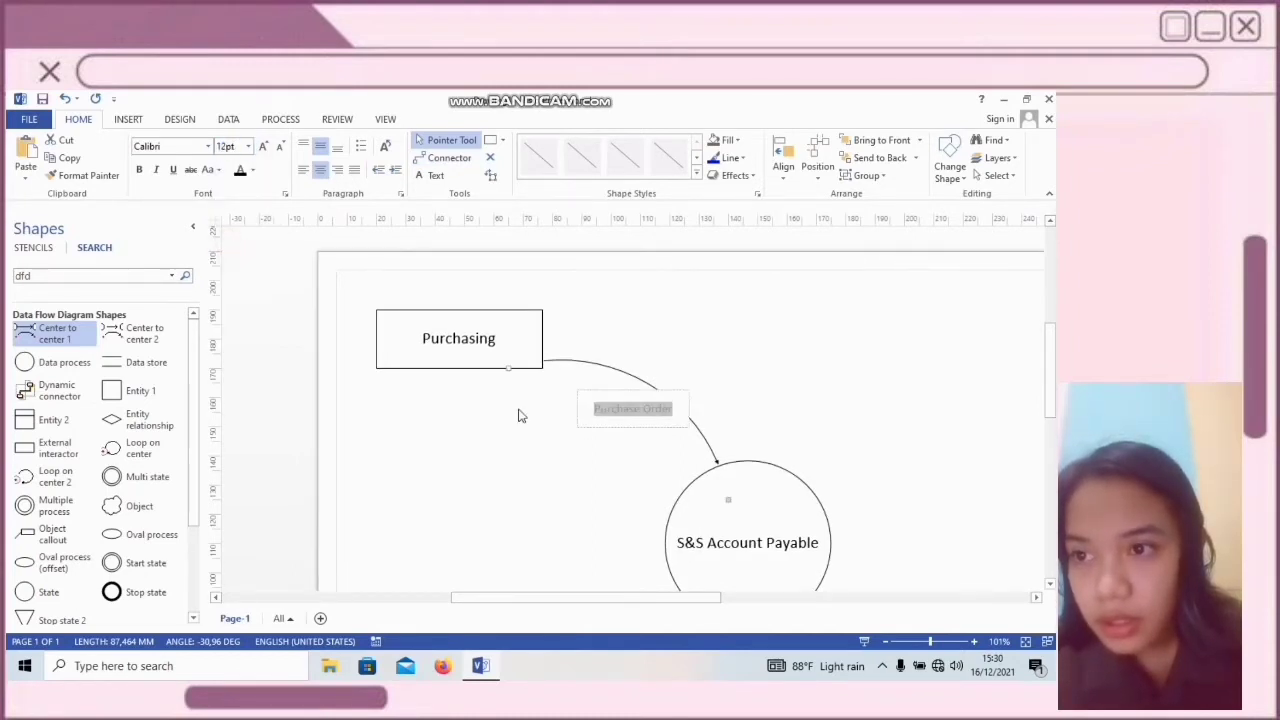
{"action": "scroll", "coordinate": [518, 415], "scroll_direction": "down", "scroll_amount": 3}
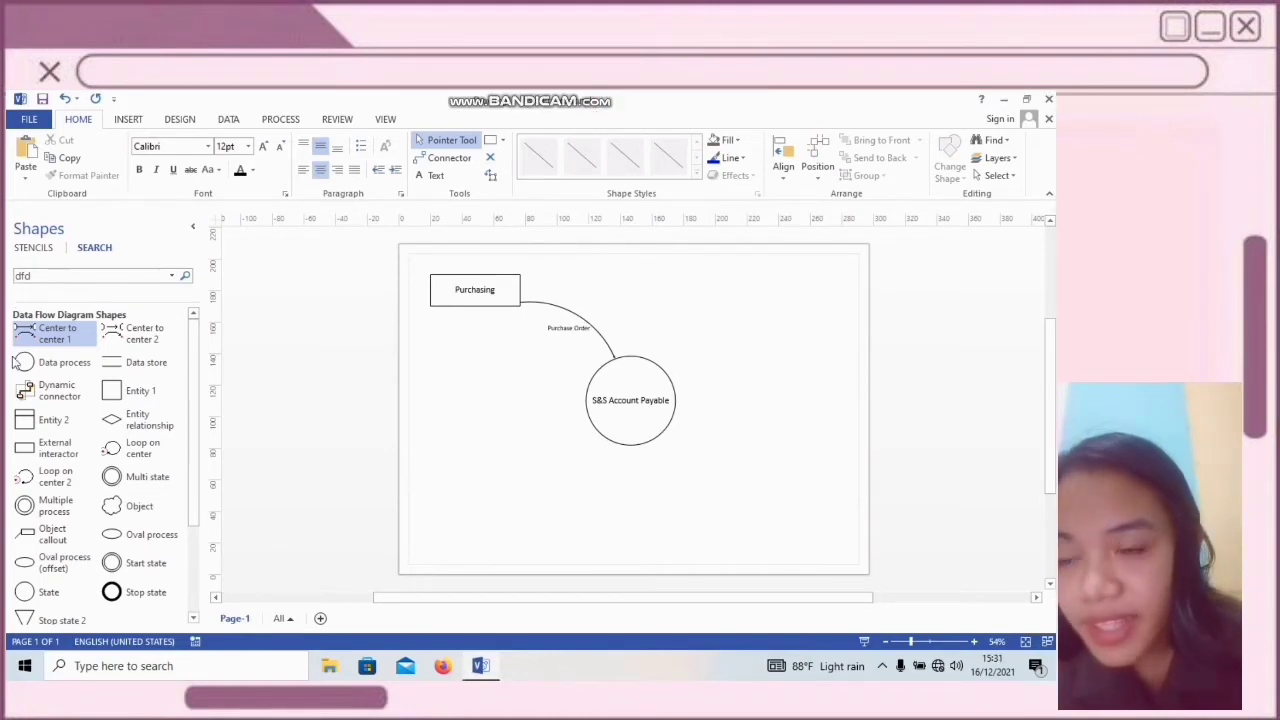
Place an Entity 1 shape about 56.5 mm wide near the page's upper-right corner and label it "Receiving" in 16 pt text
{"action": "left_click_drag", "start_coordinate": [134, 388], "coordinate": [762, 288]}
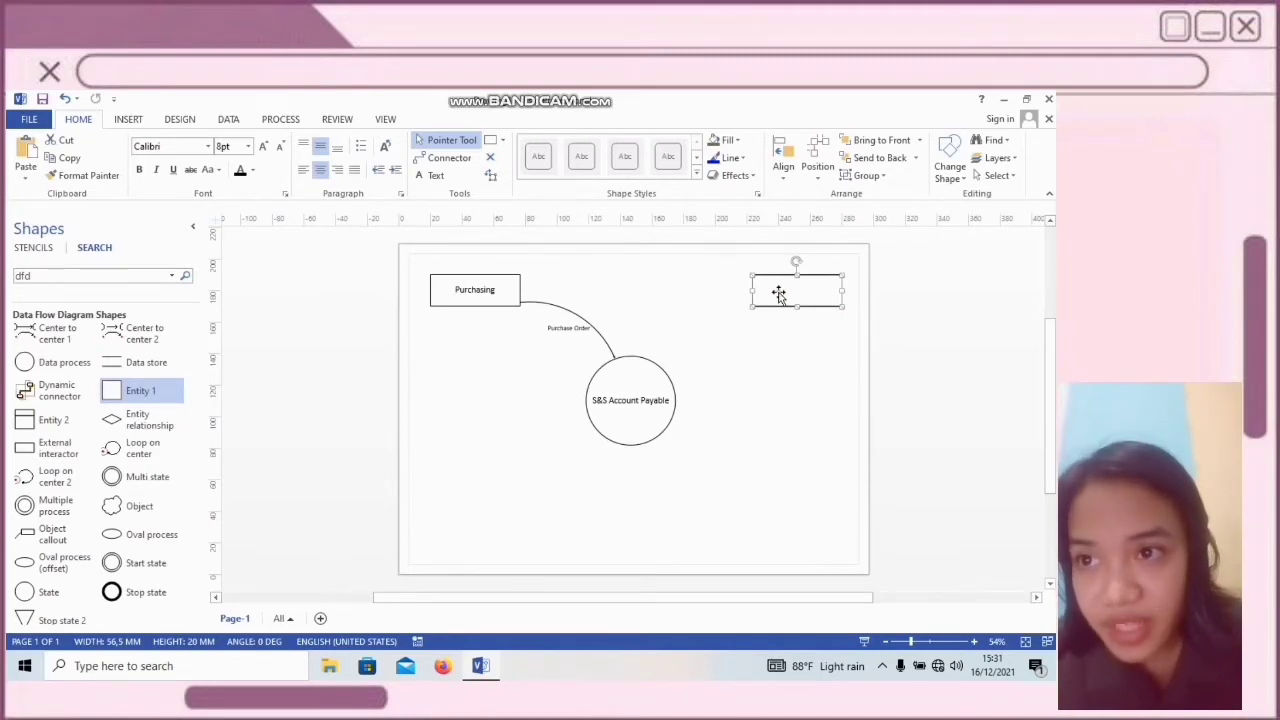
{"action": "double_click", "coordinate": [779, 294]}
{"action": "type", "text": "Rece"}
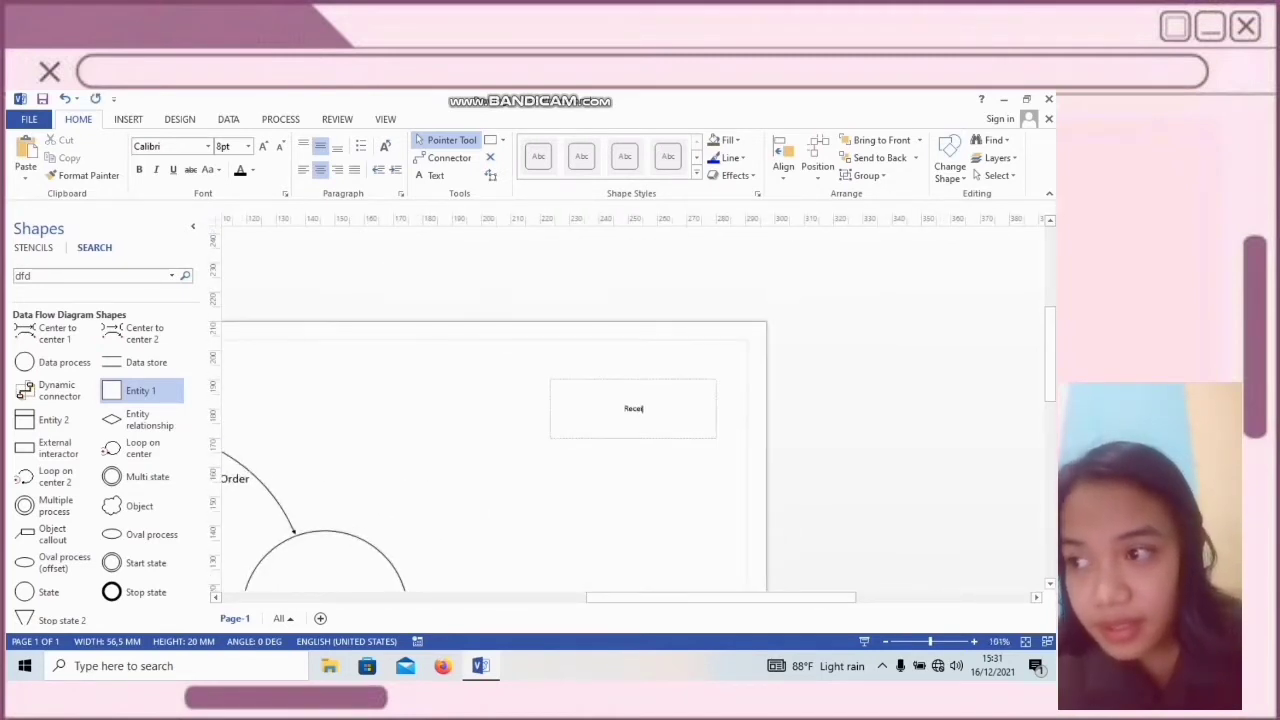
{"action": "type", "text": "iving"}
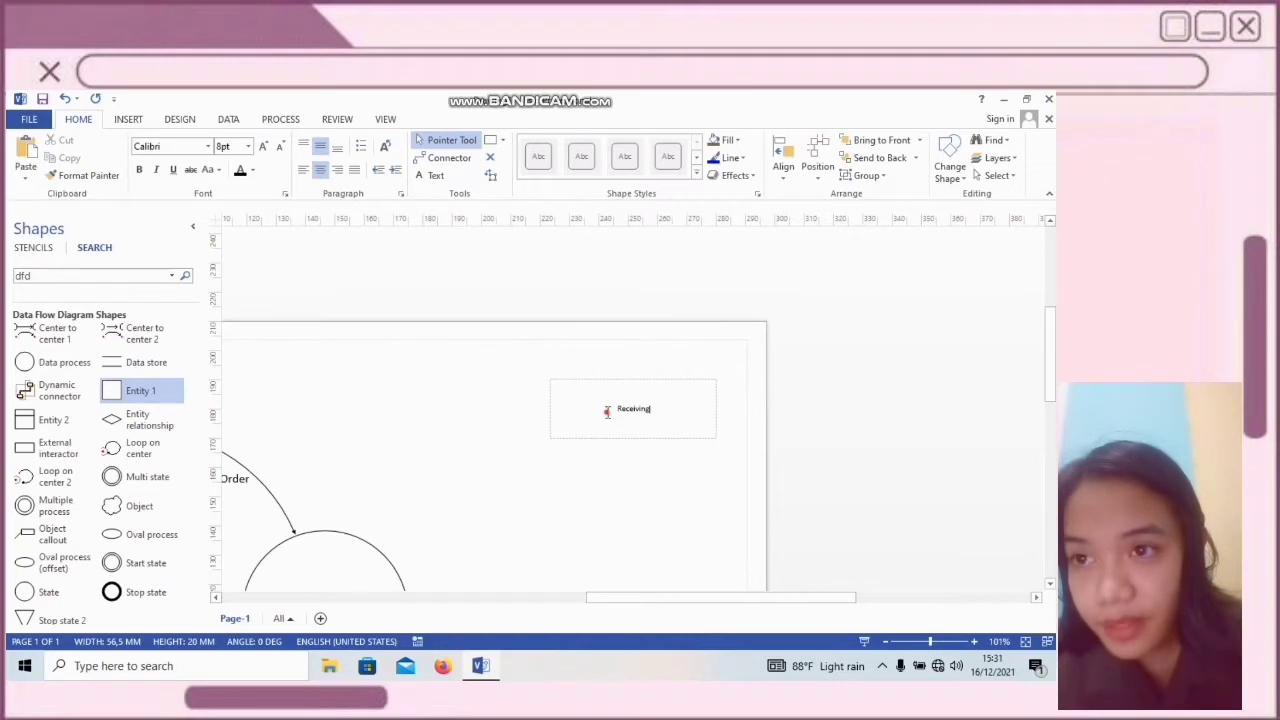
{"action": "left_click_drag", "start_coordinate": [607, 411], "coordinate": [652, 410]}
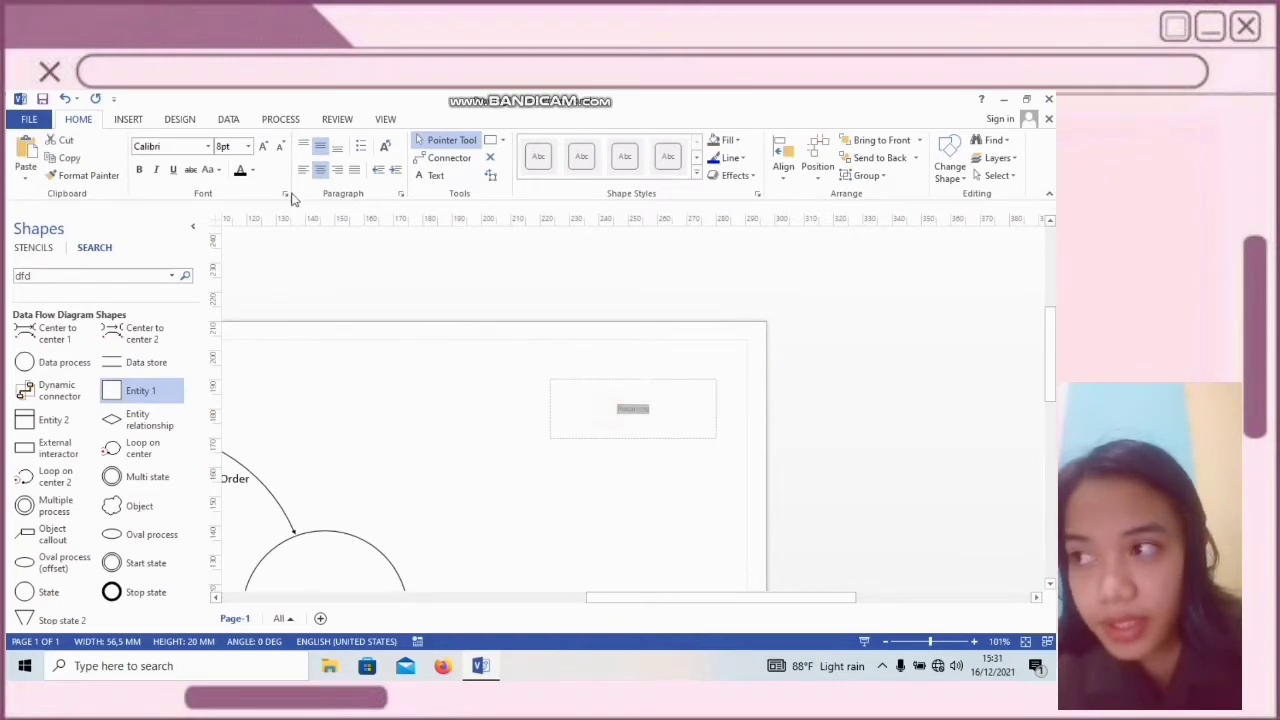
{"action": "left_click", "coordinate": [248, 146]}
{"action": "left_click", "coordinate": [231, 266]}
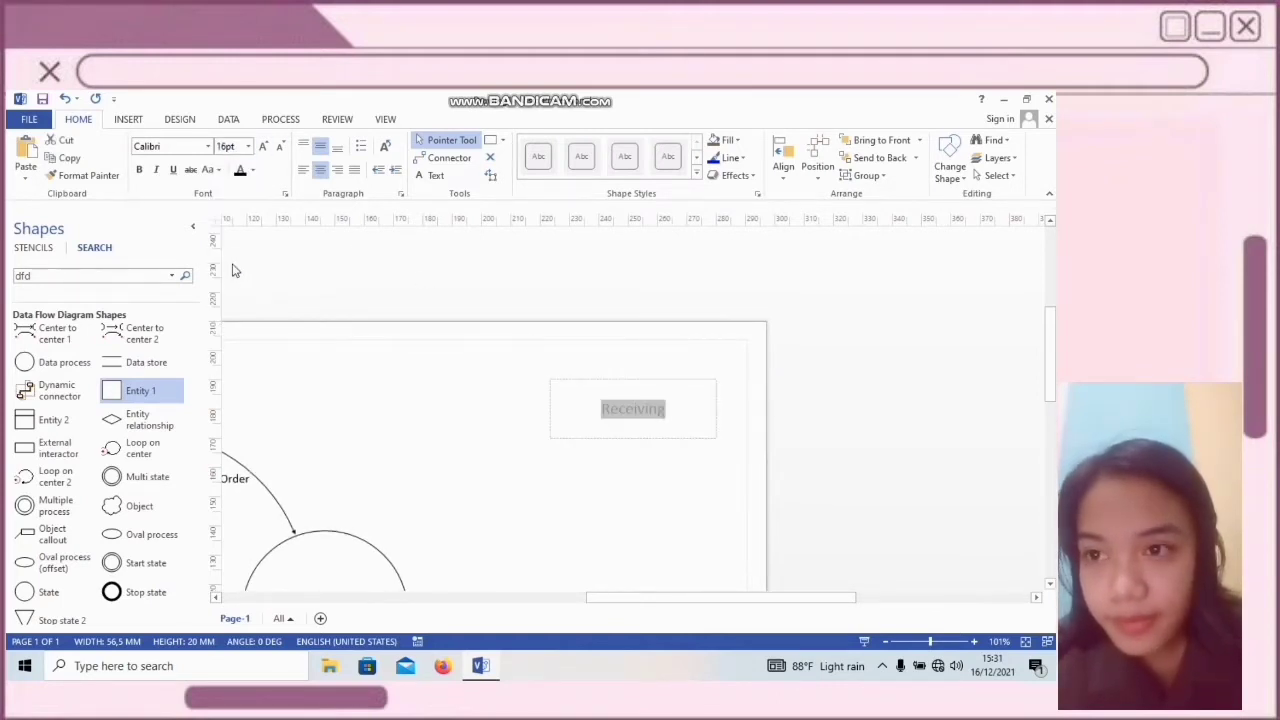
{"action": "left_click", "coordinate": [471, 447]}
{"action": "key", "text": "ctrl+shift+w"}
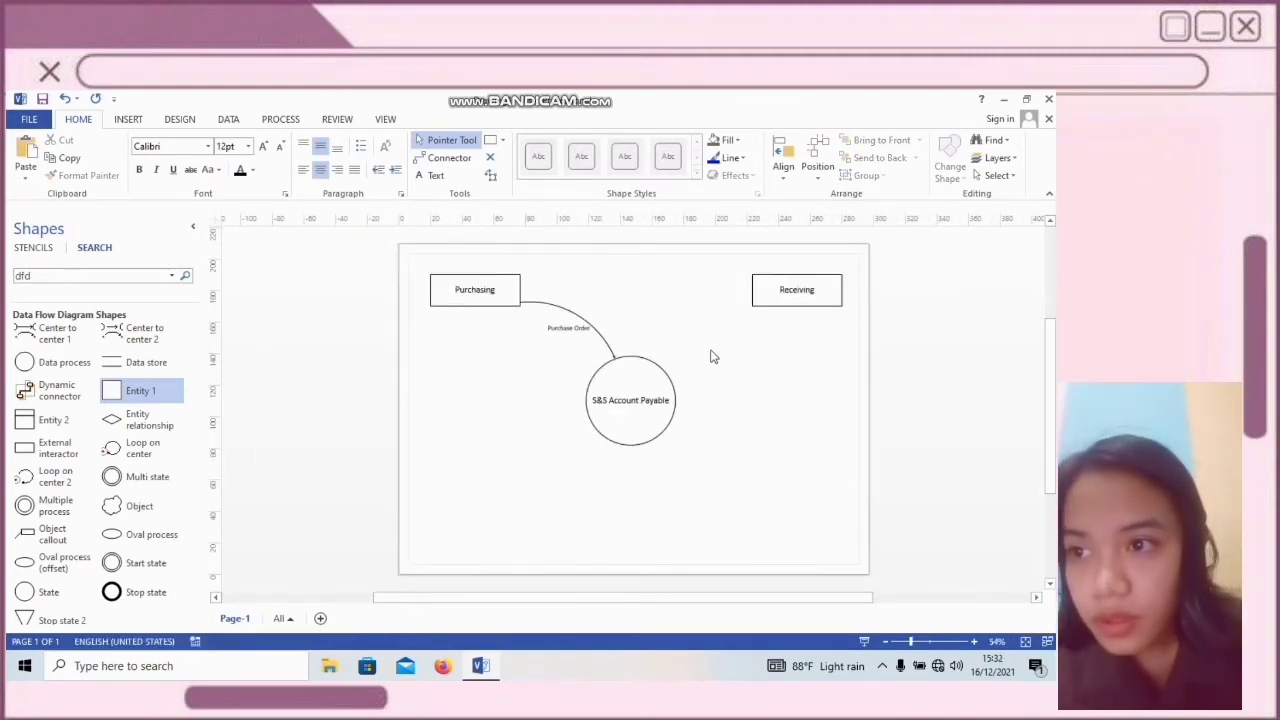
Add a Center to center 1 connector running from the Receiving entity to the upper edge of the S&S Account Payable circle
{"action": "left_click", "coordinate": [58, 336]}
{"action": "left_click_drag", "start_coordinate": [296, 360], "coordinate": [665, 383]}
{"action": "left_click_drag", "start_coordinate": [699, 339], "coordinate": [748, 272]}
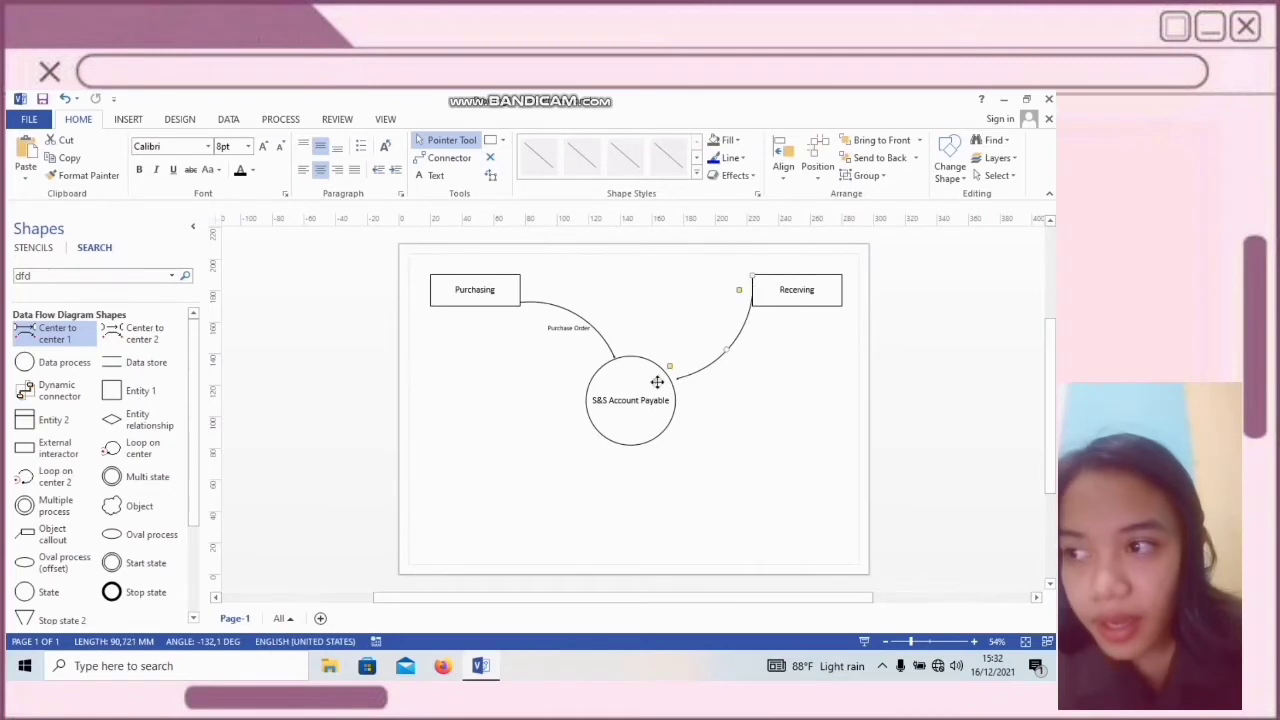
{"action": "mouse_move", "coordinate": [657, 381]}
{"action": "left_mouse_down"}
{"action": "mouse_move", "coordinate": [668, 356]}
{"action": "mouse_move", "coordinate": [650, 357]}
{"action": "left_mouse_up"}
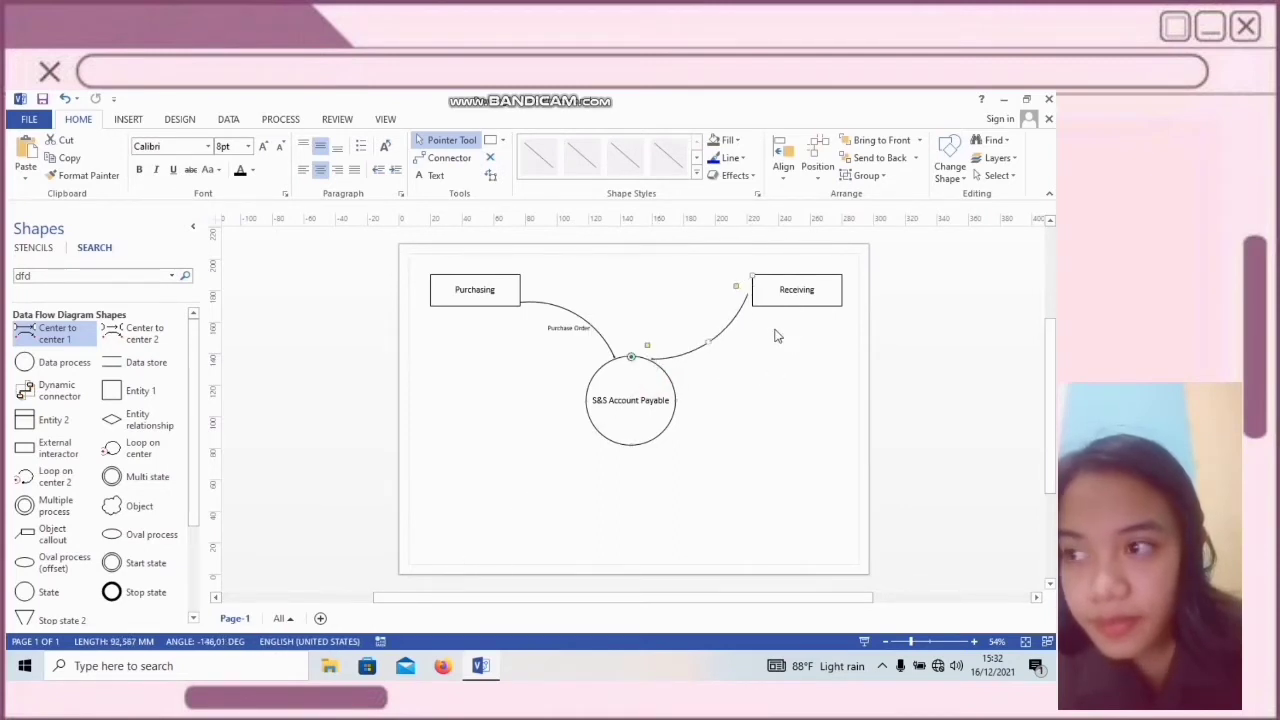
Label the connector from Receiving to the circle "Receiving Report" in 14 pt text
{"action": "left_click", "coordinate": [721, 334]}
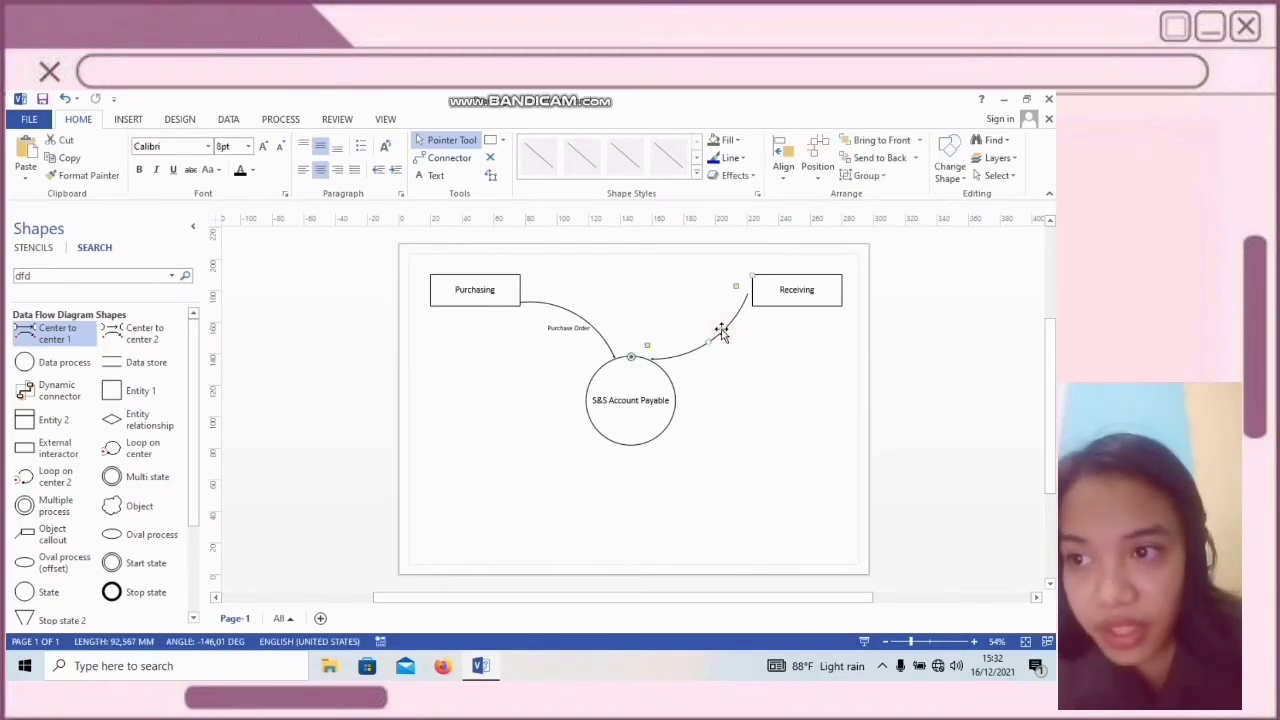
{"action": "type", "text": "Receiving"}
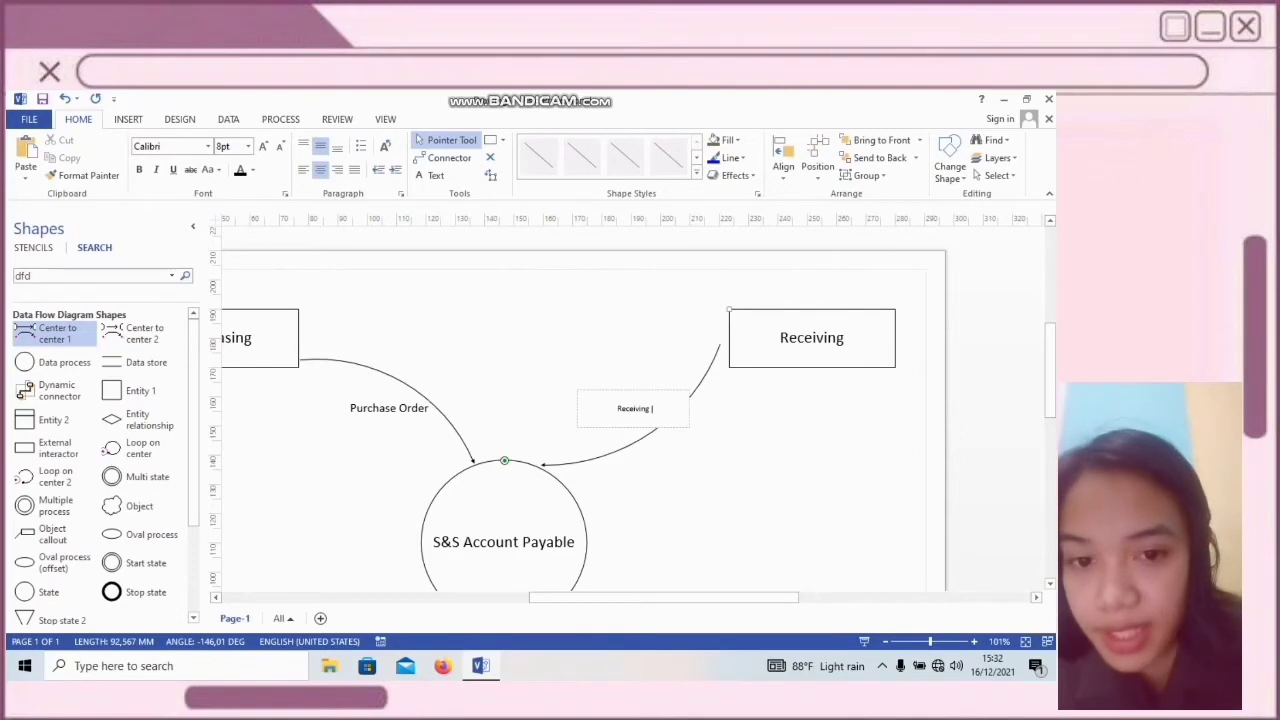
{"action": "type", "text": " Report"}
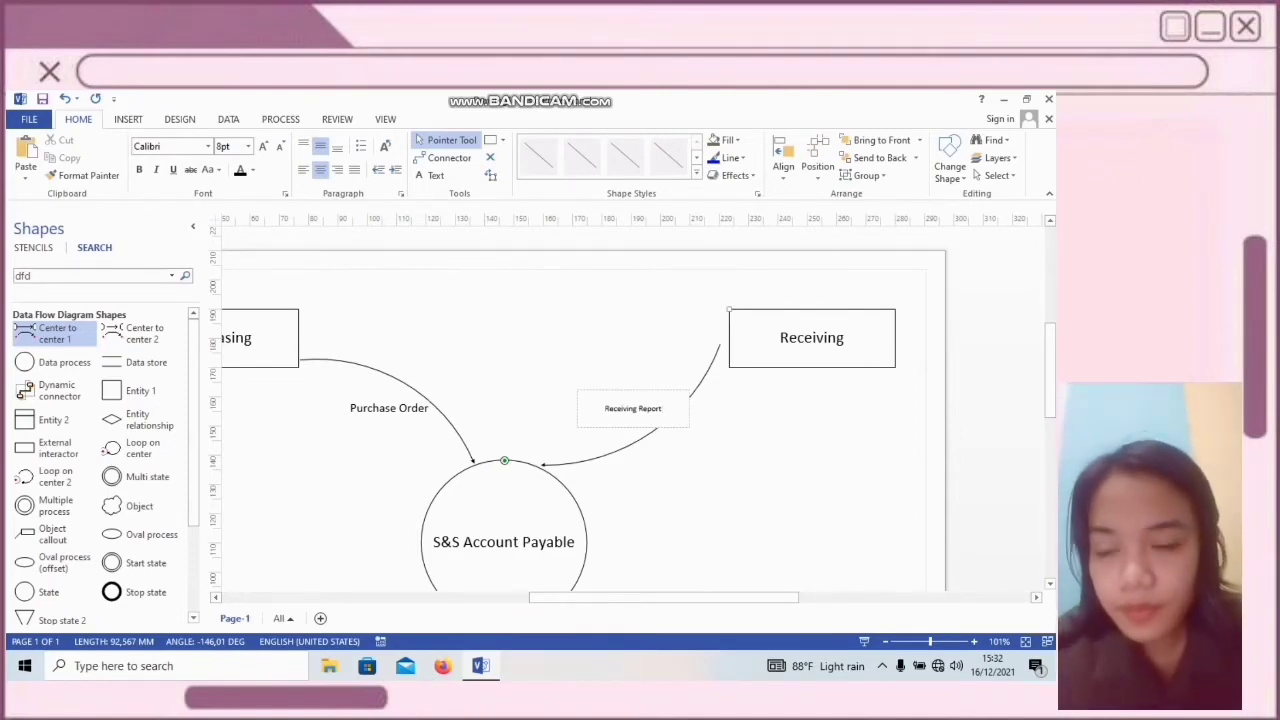
{"action": "left_click_drag", "start_coordinate": [666, 412], "coordinate": [605, 409]}
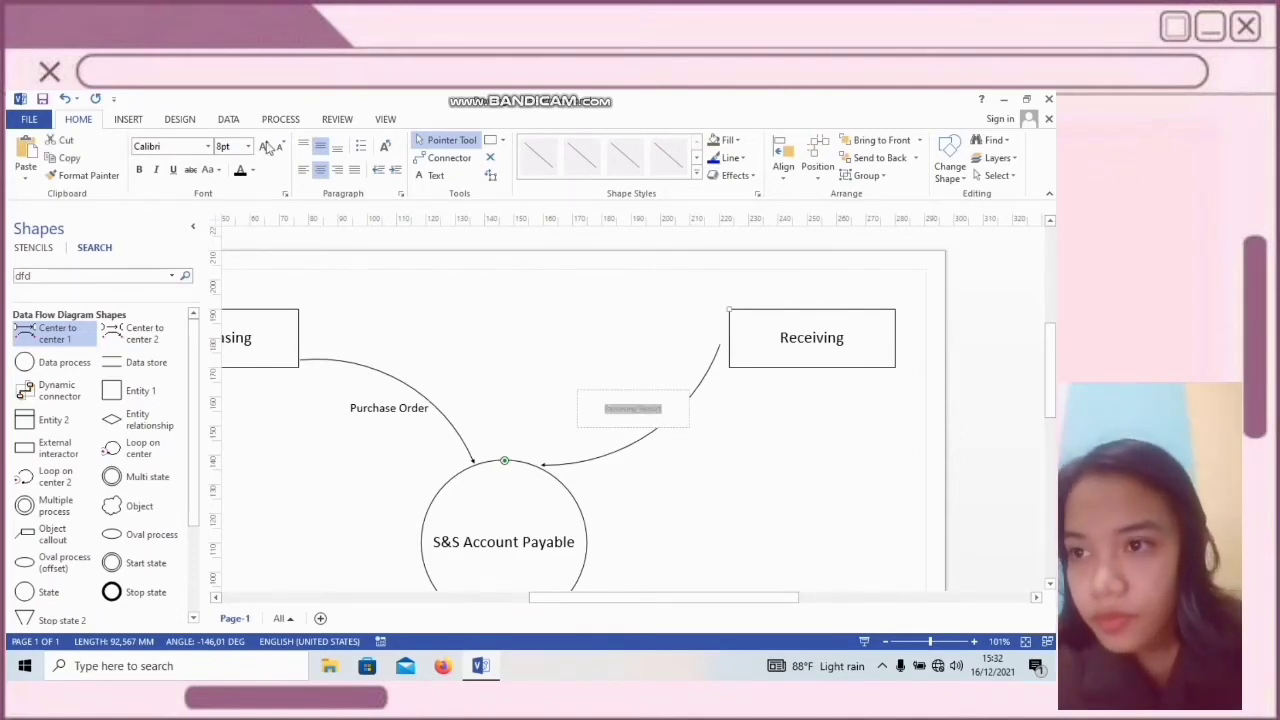
{"action": "left_click", "coordinate": [249, 147]}
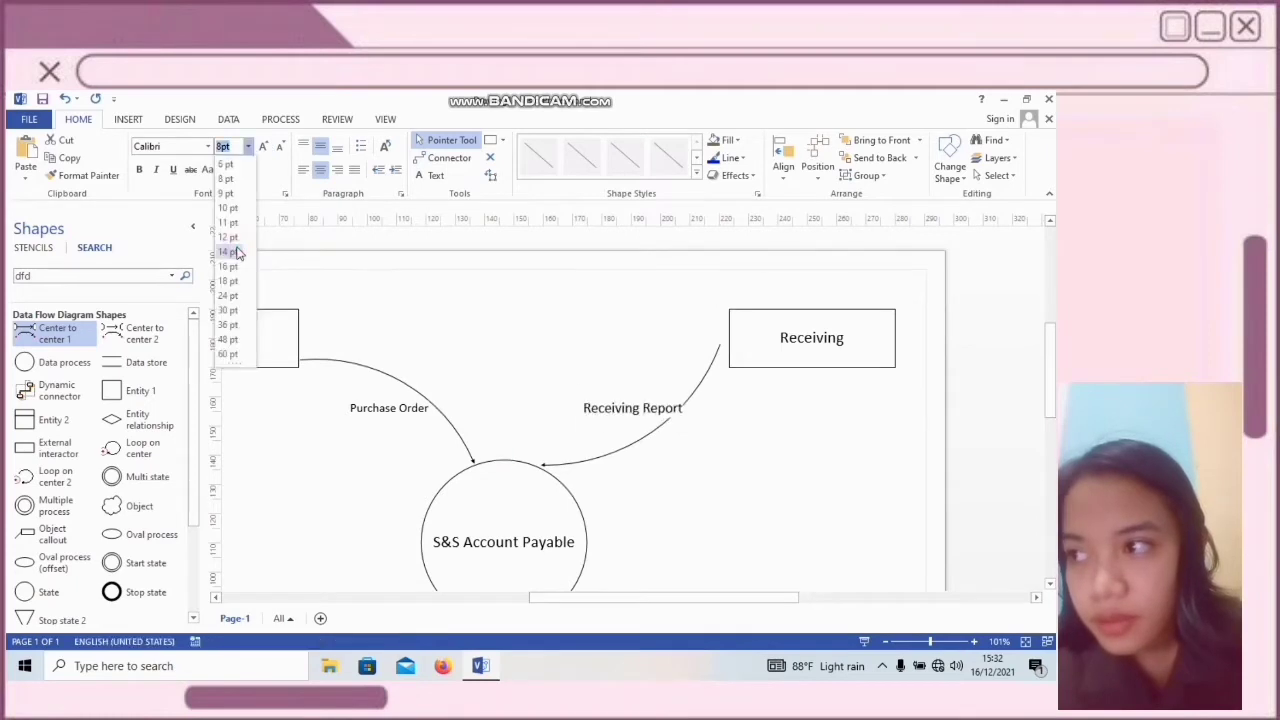
{"action": "left_click", "coordinate": [237, 252]}
{"action": "left_click", "coordinate": [686, 466]}
{"action": "scroll", "coordinate": [686, 466], "scroll_direction": "down", "scroll_amount": 3}
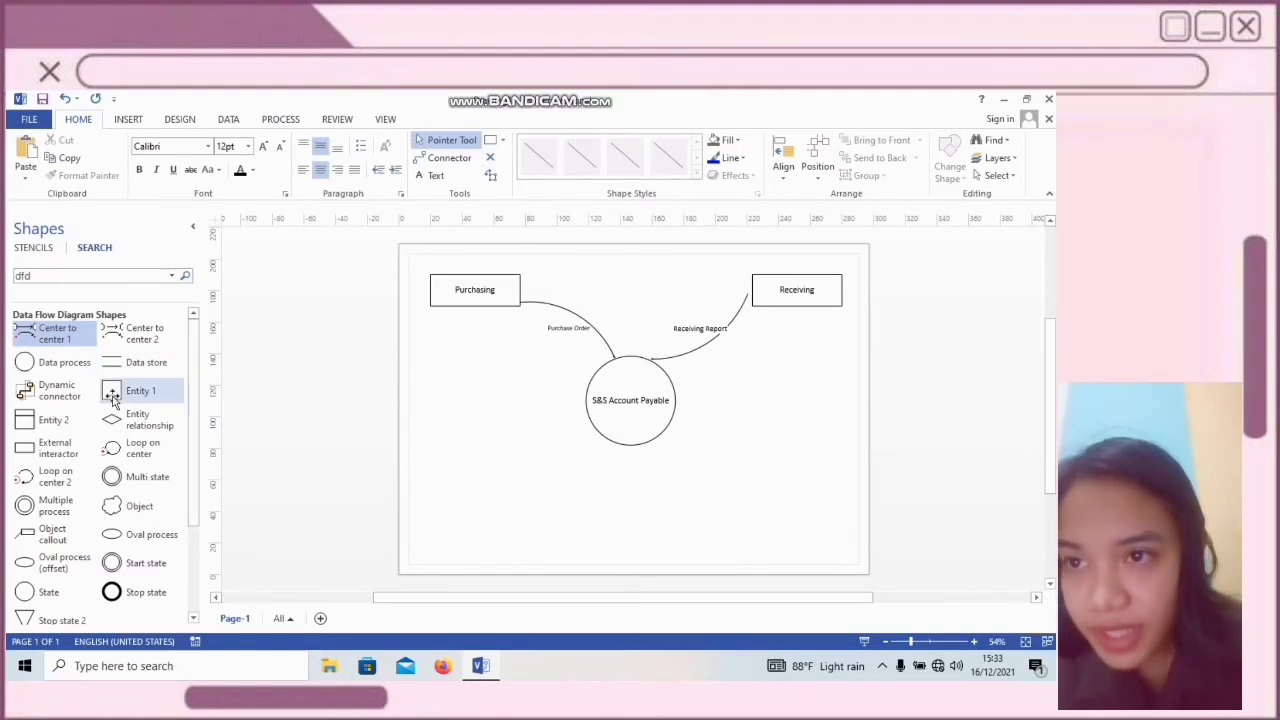
Place an Entity 1 shape near the page's lower-left corner, widen it to about 56.5 mm, and label it "Vendor" in 16 pt text
{"action": "left_click_drag", "start_coordinate": [111, 391], "coordinate": [451, 515]}
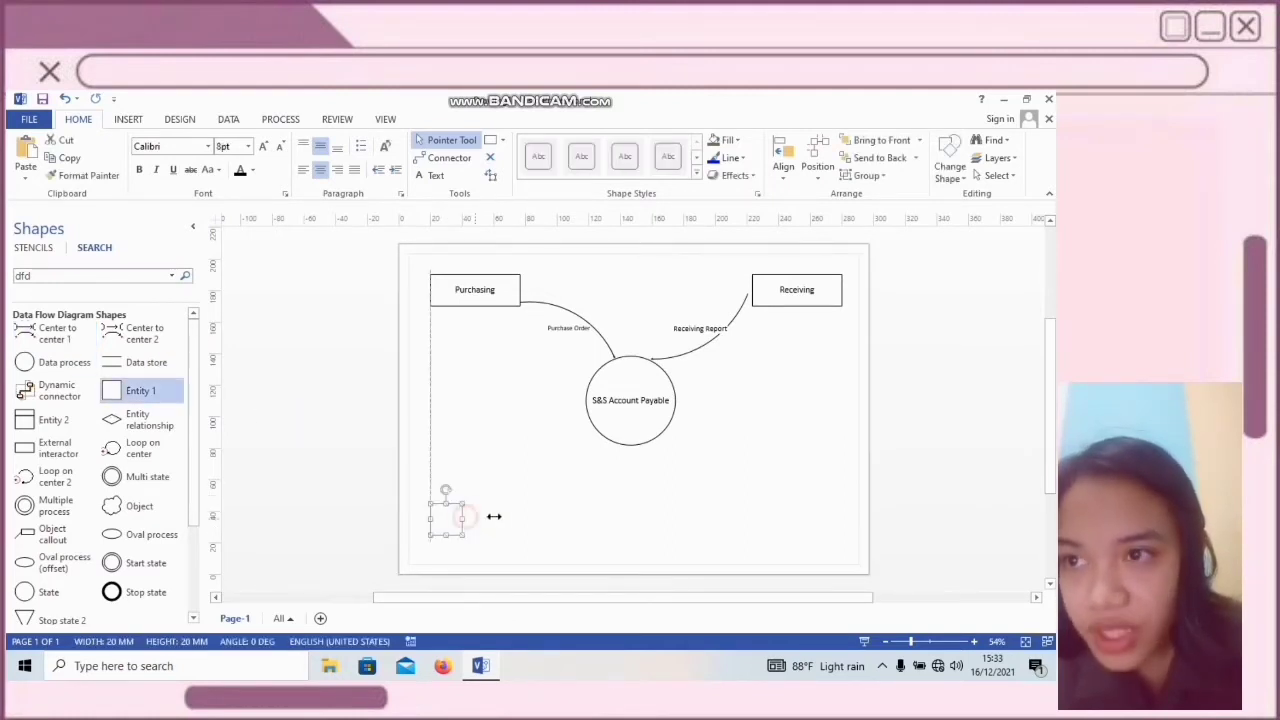
{"action": "left_click_drag", "start_coordinate": [523, 516], "coordinate": [477, 517]}
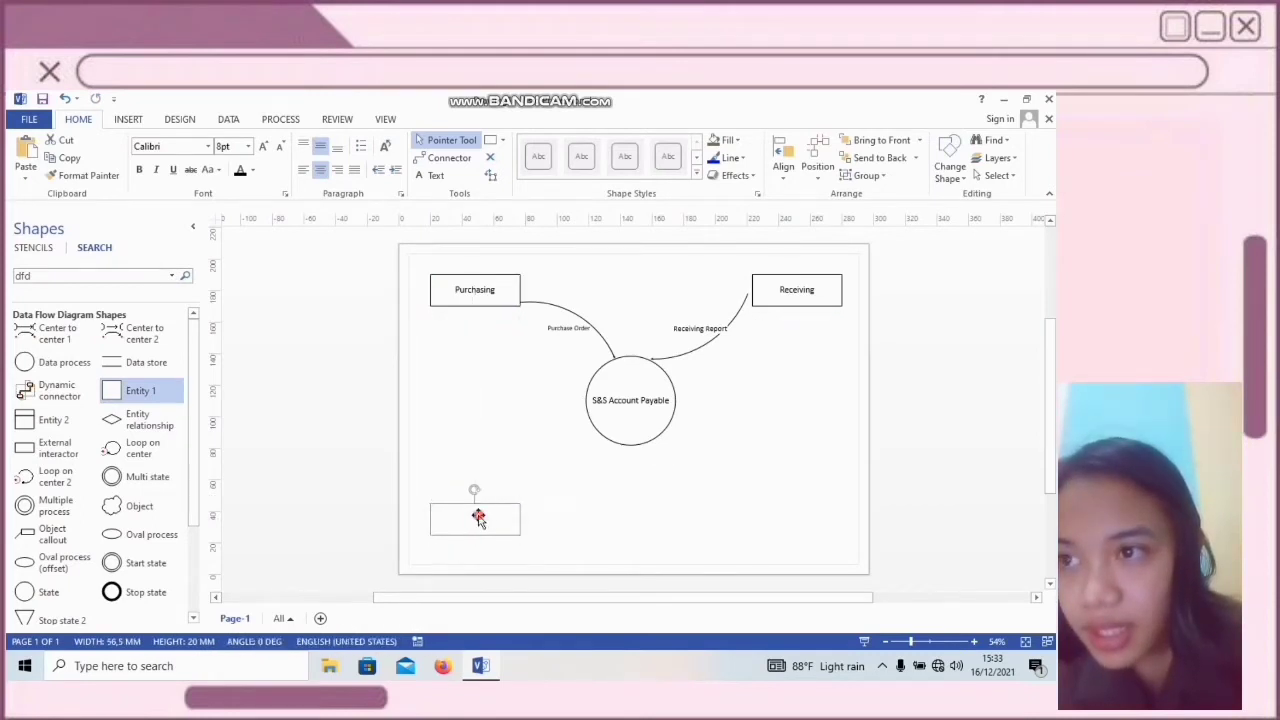
{"action": "scroll", "coordinate": [478, 521], "scroll_direction": "up", "scroll_amount": 3, "text": "ctrl"}
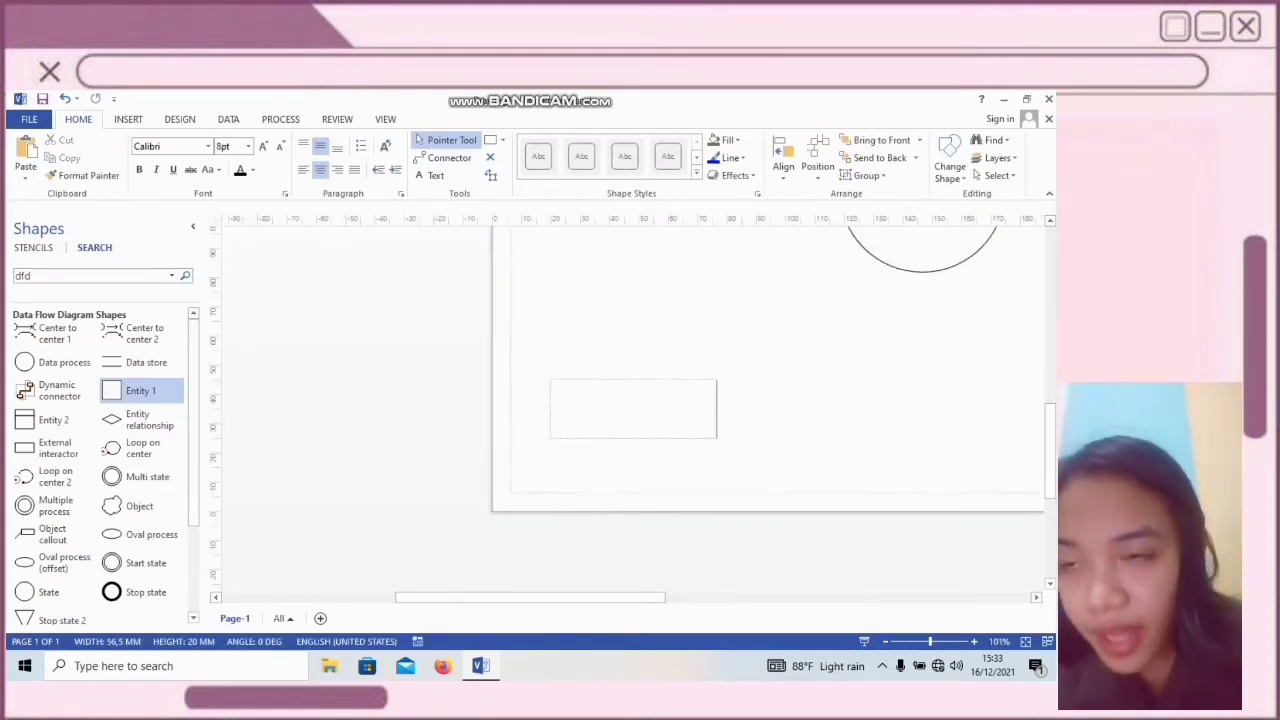
{"action": "type", "text": "dor"}
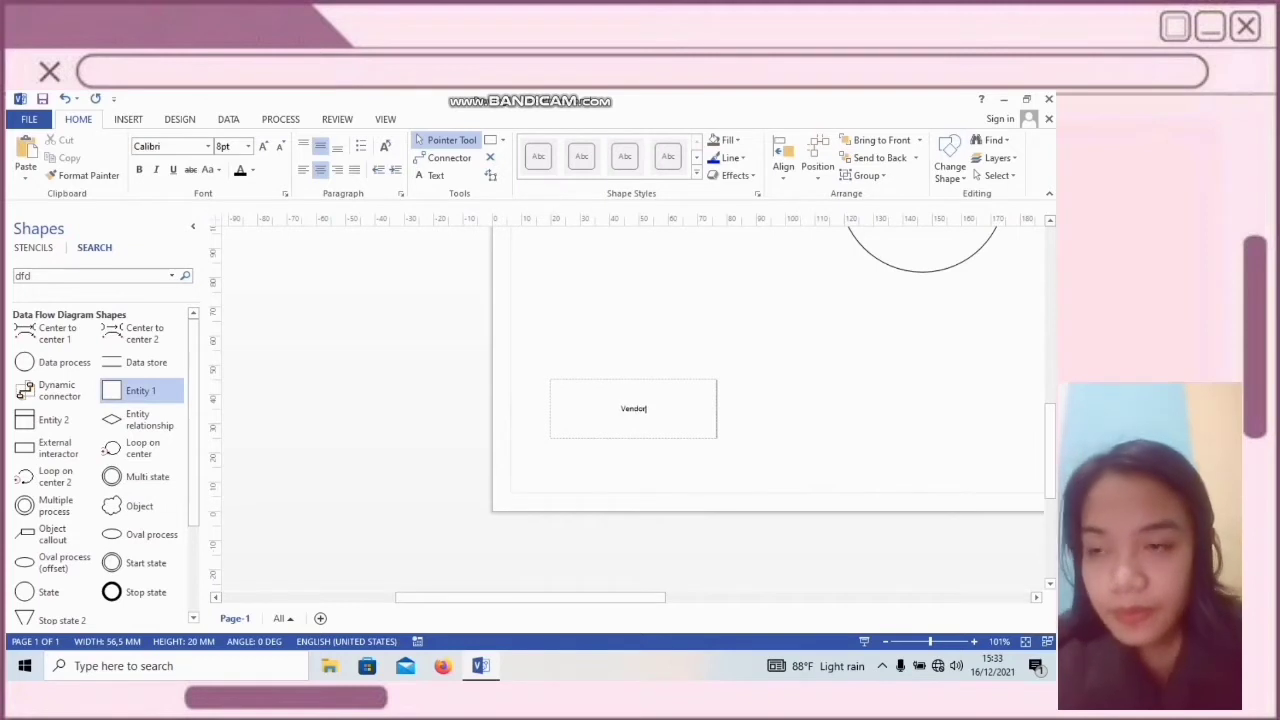
{"action": "double_click", "coordinate": [621, 406]}
{"action": "left_click", "coordinate": [248, 146]}
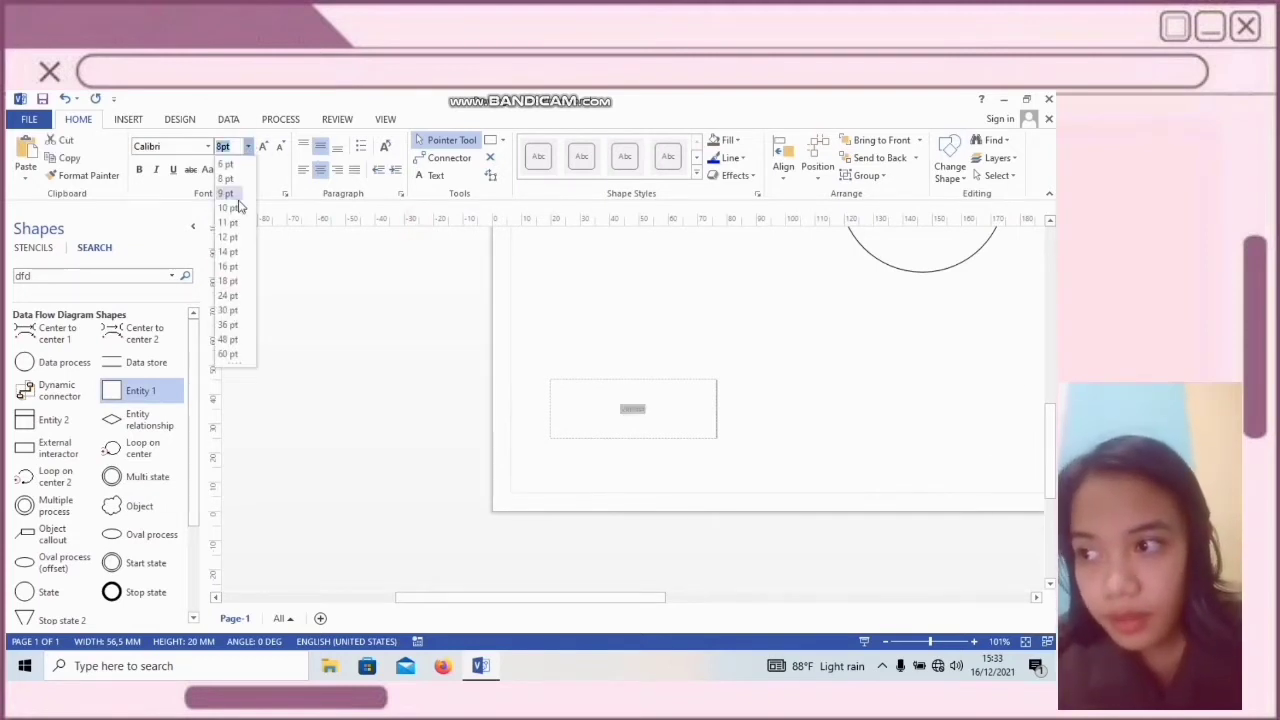
{"action": "left_click", "coordinate": [230, 265]}
{"action": "left_click", "coordinate": [546, 360]}
{"action": "scroll", "coordinate": [546, 360], "scroll_direction": "down", "scroll_amount": 4, "text": "ctrl"}
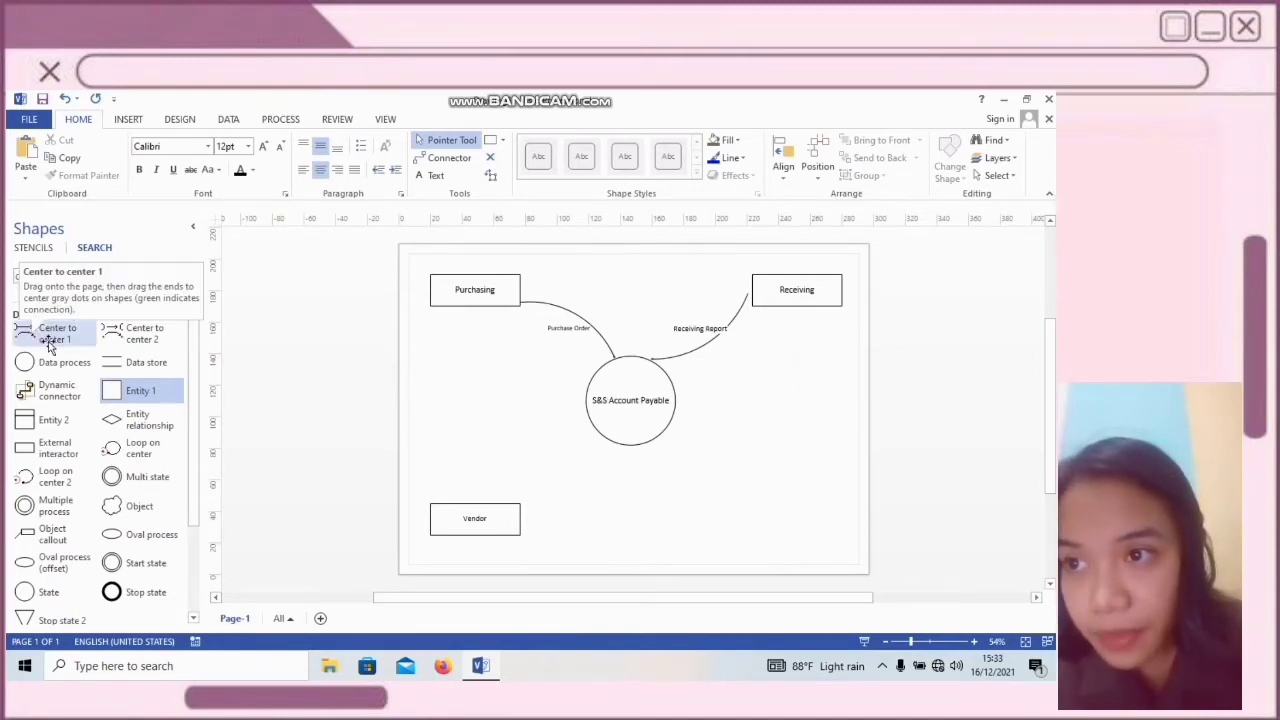
Add two Center to center 1 connectors between Vendor and the S&S Account Payable circle, one pointing in each direction
{"action": "left_click_drag", "start_coordinate": [50, 345], "coordinate": [537, 481]}
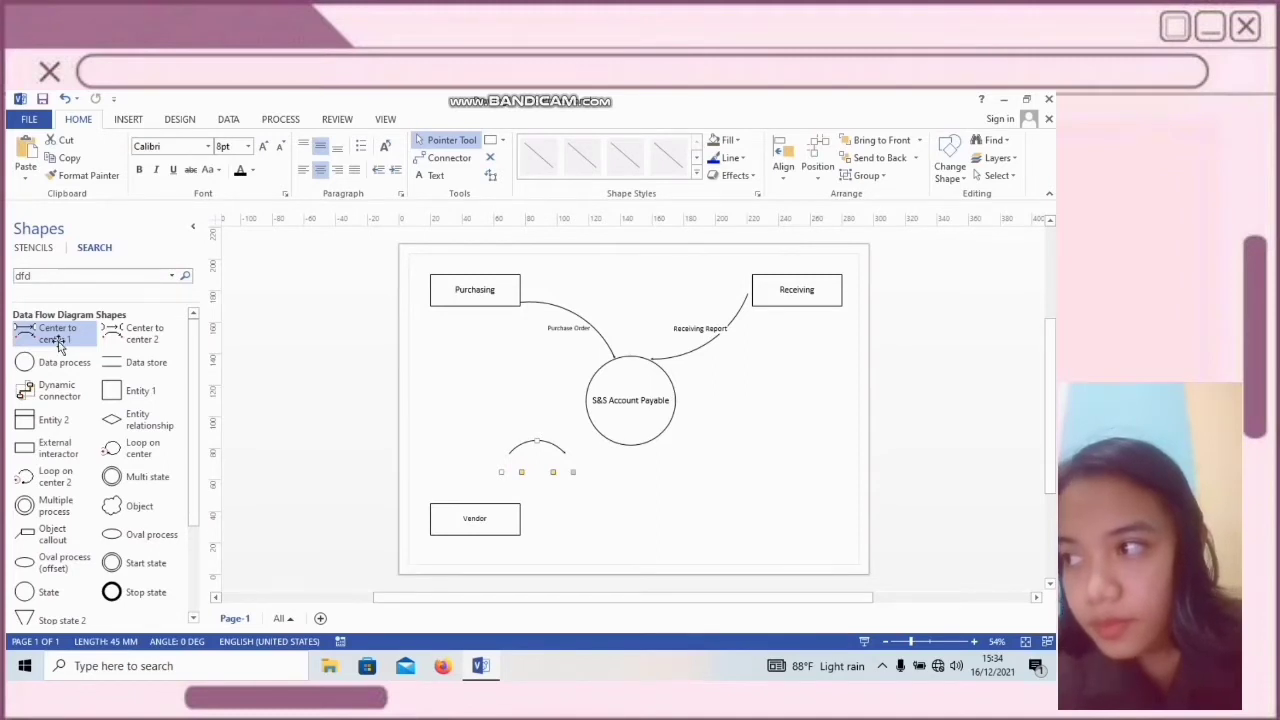
{"action": "left_click_drag", "start_coordinate": [58, 345], "coordinate": [583, 522]}
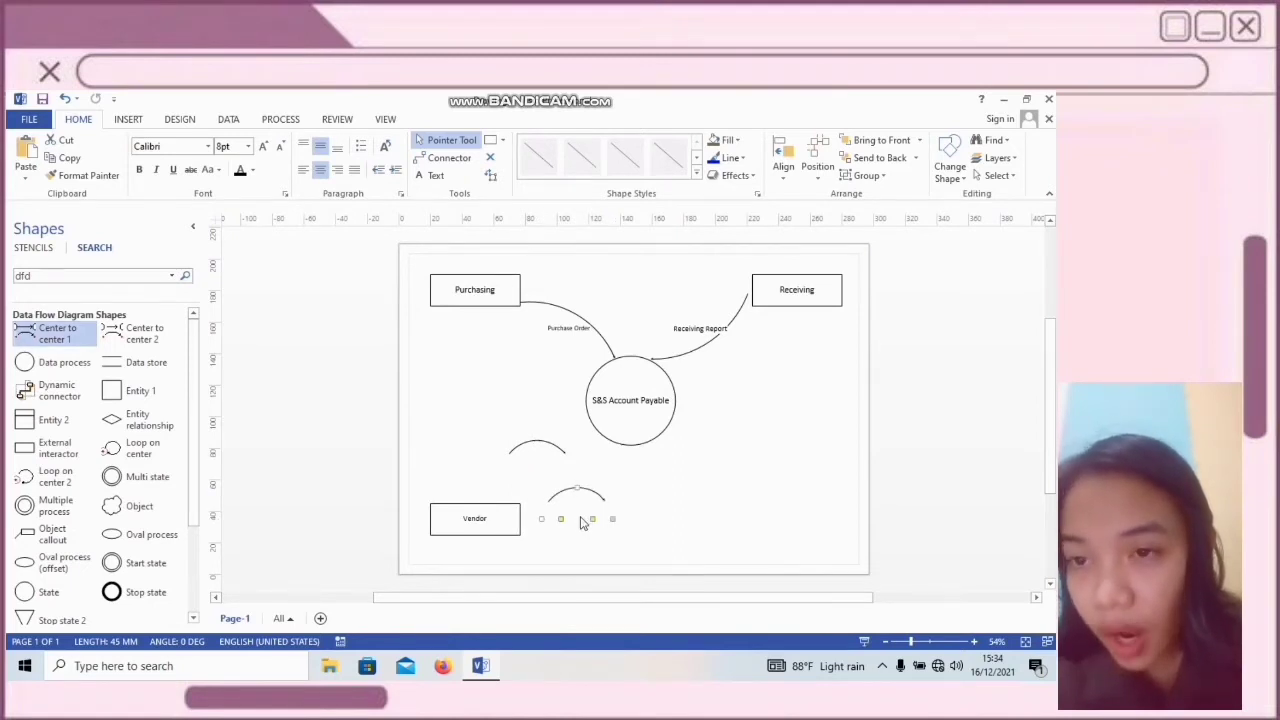
{"action": "left_click_drag", "start_coordinate": [543, 445], "coordinate": [604, 408]}
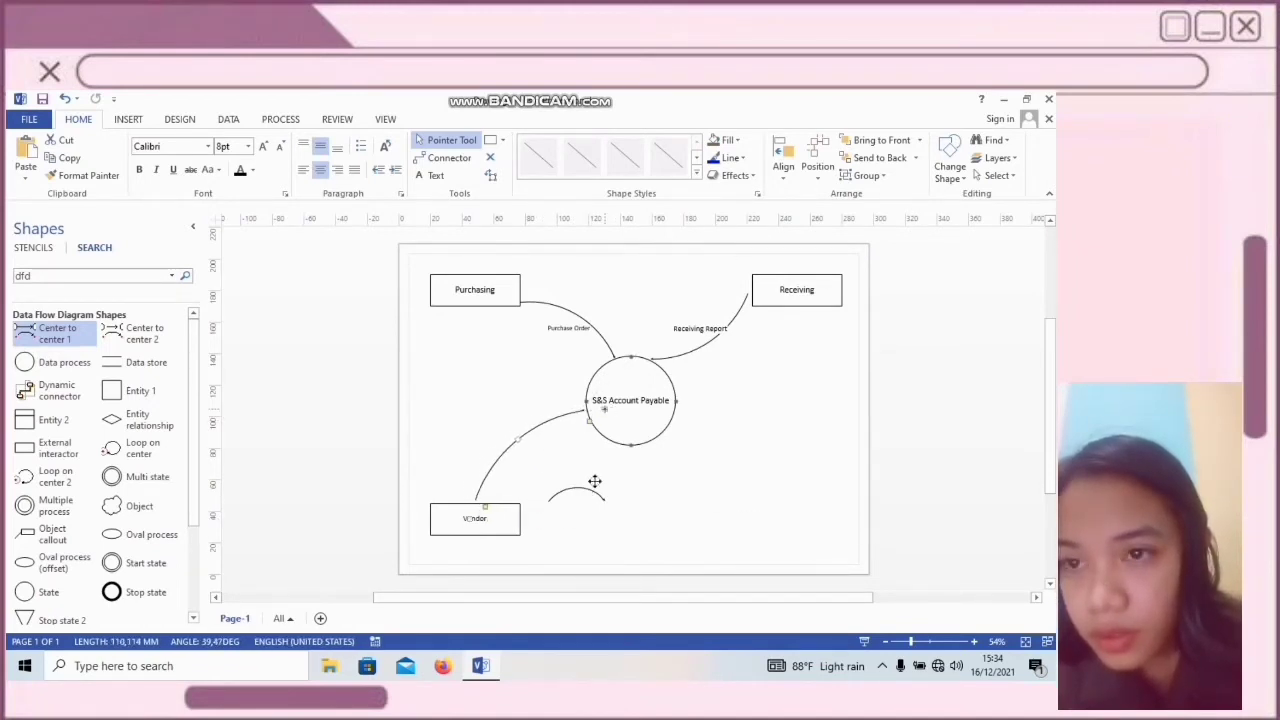
{"action": "left_click_drag", "start_coordinate": [594, 481], "coordinate": [521, 517]}
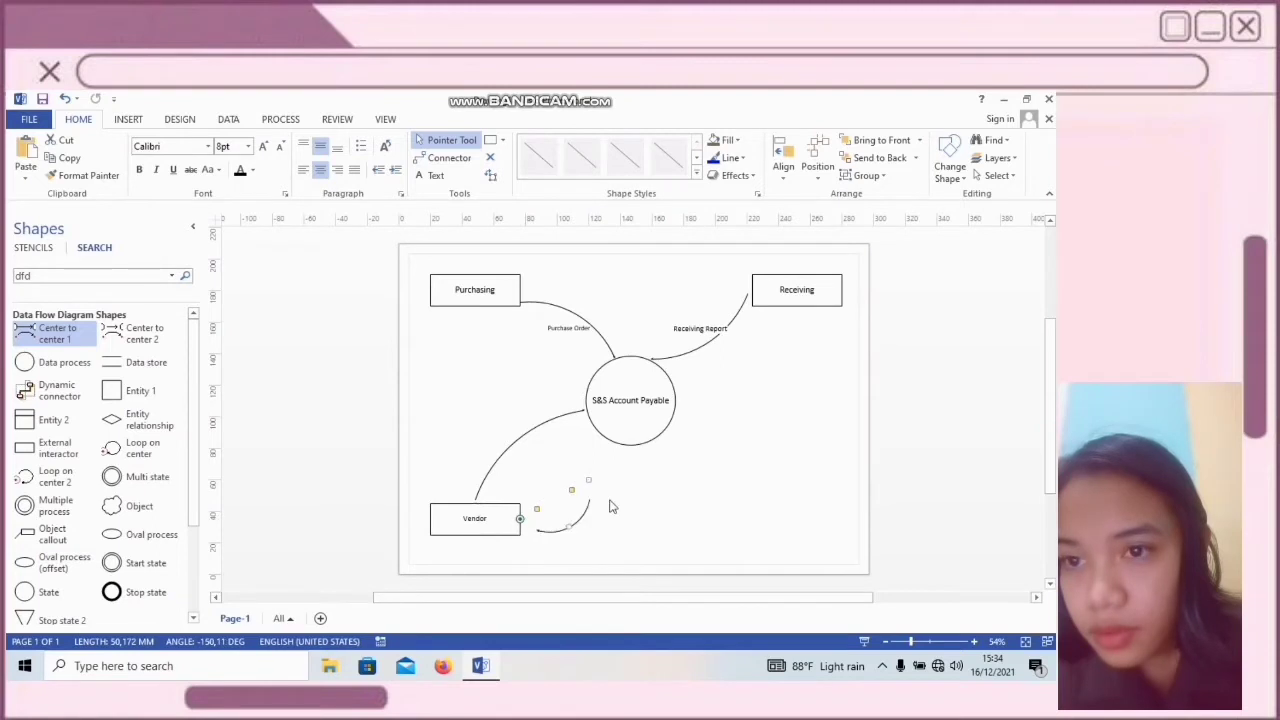
{"action": "left_click_drag", "start_coordinate": [591, 482], "coordinate": [612, 428]}
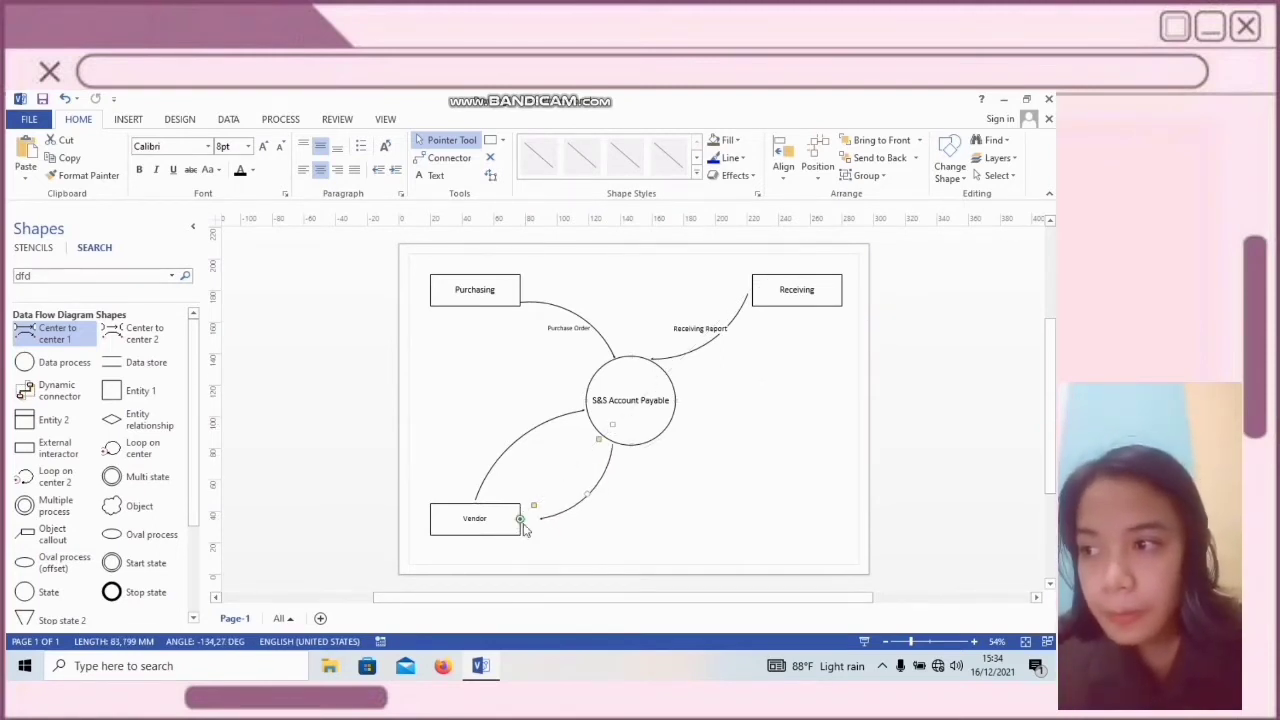
{"action": "left_click_drag", "start_coordinate": [523, 517], "coordinate": [507, 520]}
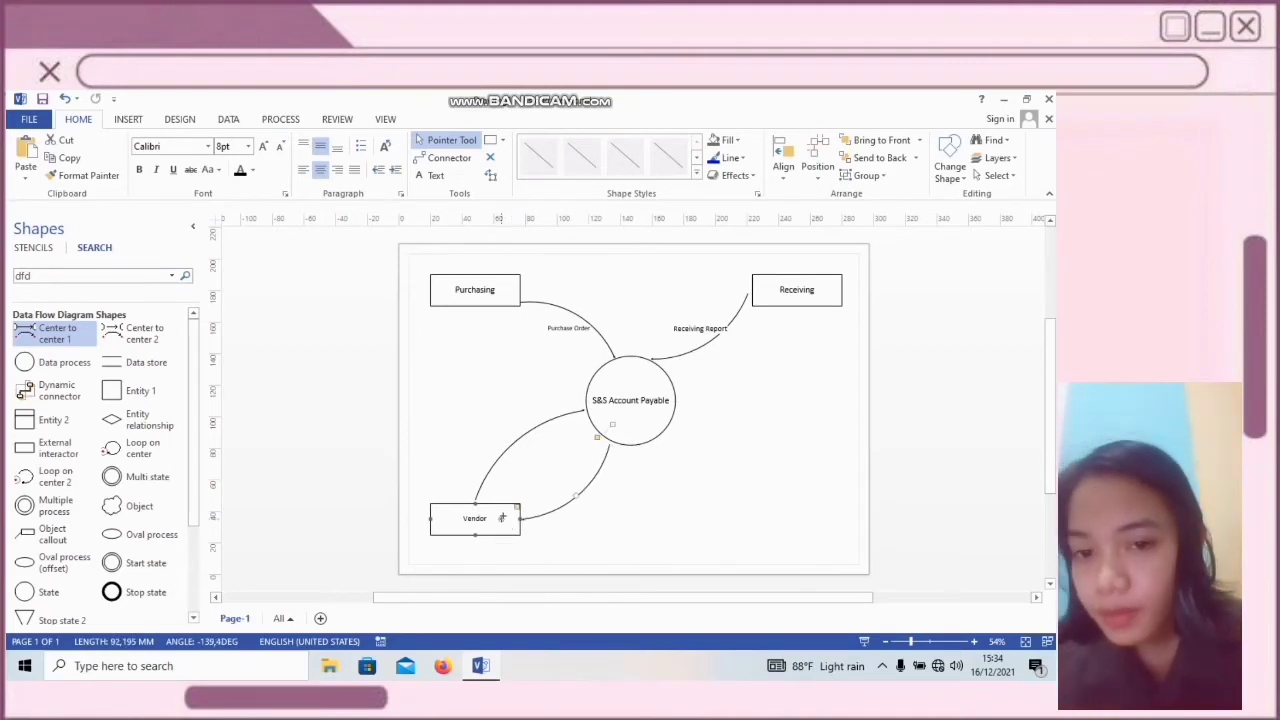
{"action": "left_click", "coordinate": [636, 522]}
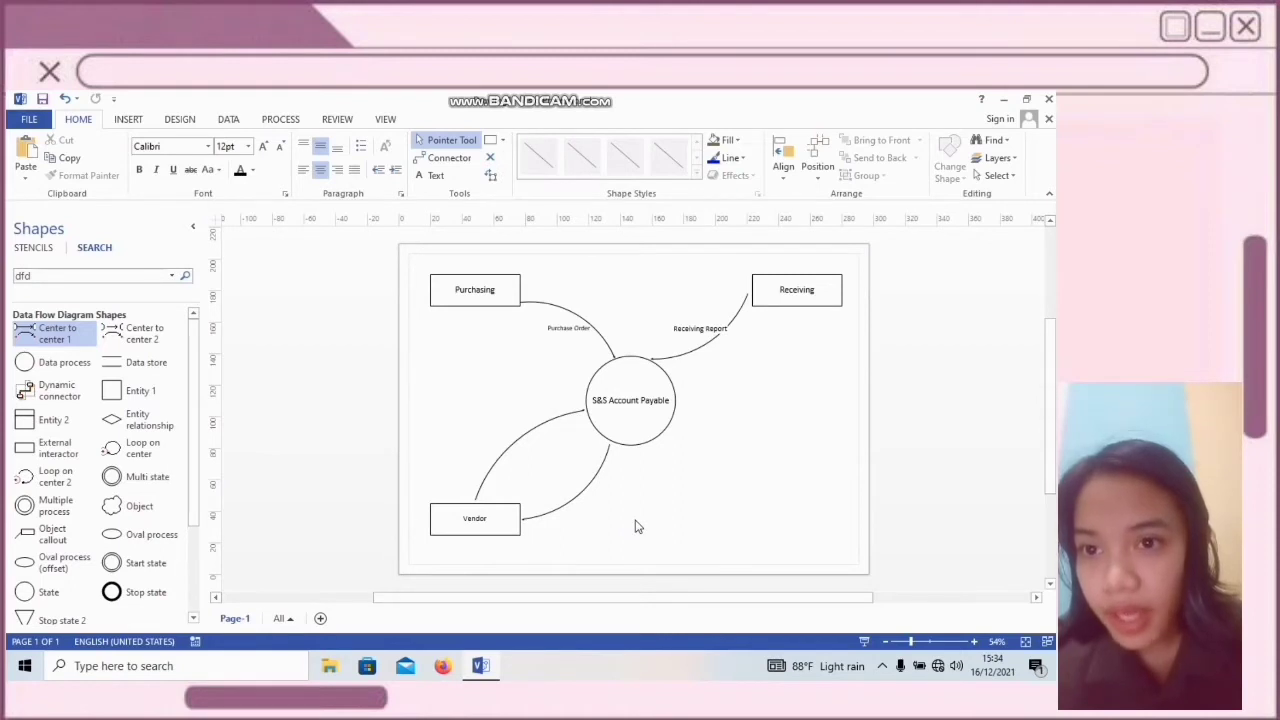
Label the connector running from Vendor to the S&S Account Payable circle "Invoice" in 16 pt text
{"action": "left_click", "coordinate": [517, 457]}
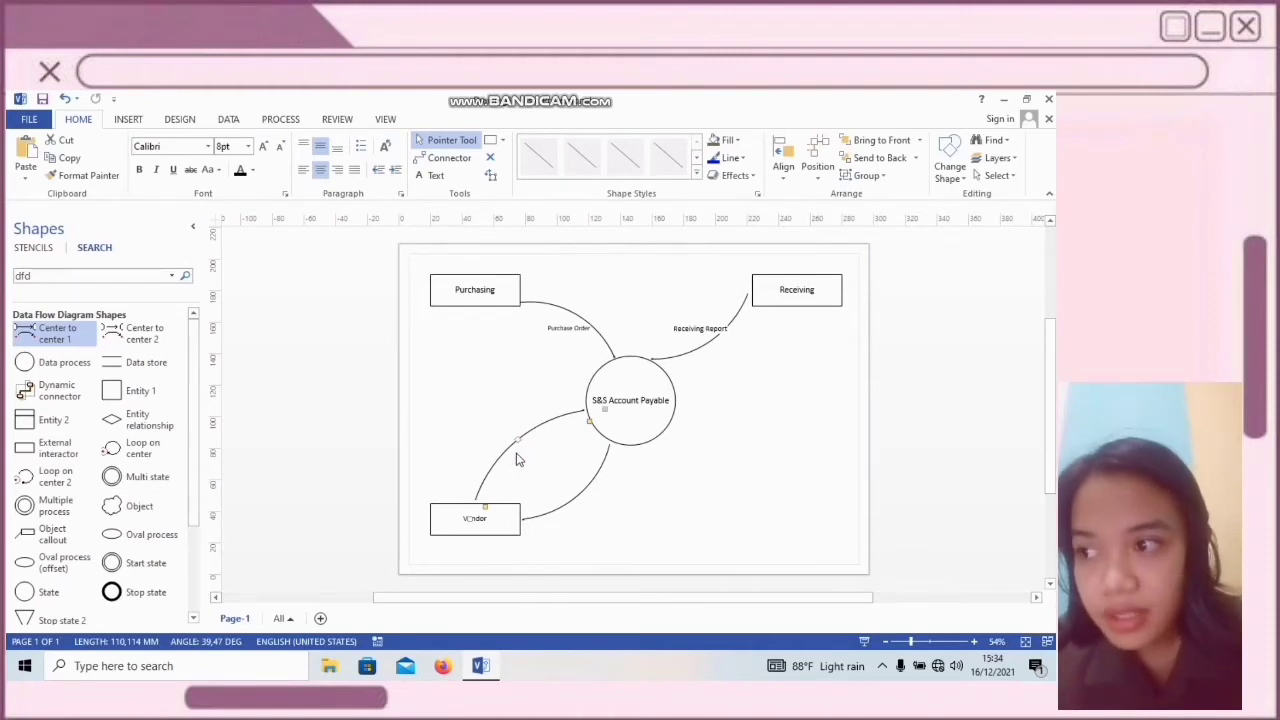
{"action": "double_click", "coordinate": [517, 459]}
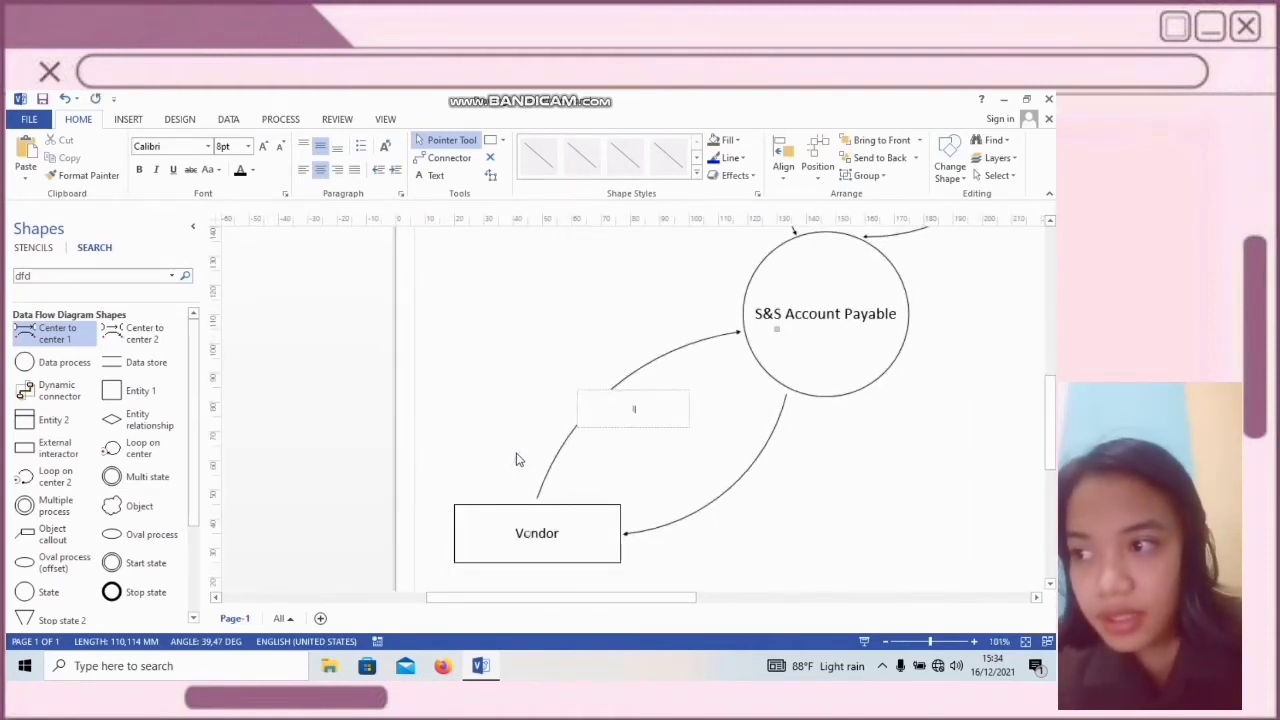
{"action": "type", "text": "Invoice"}
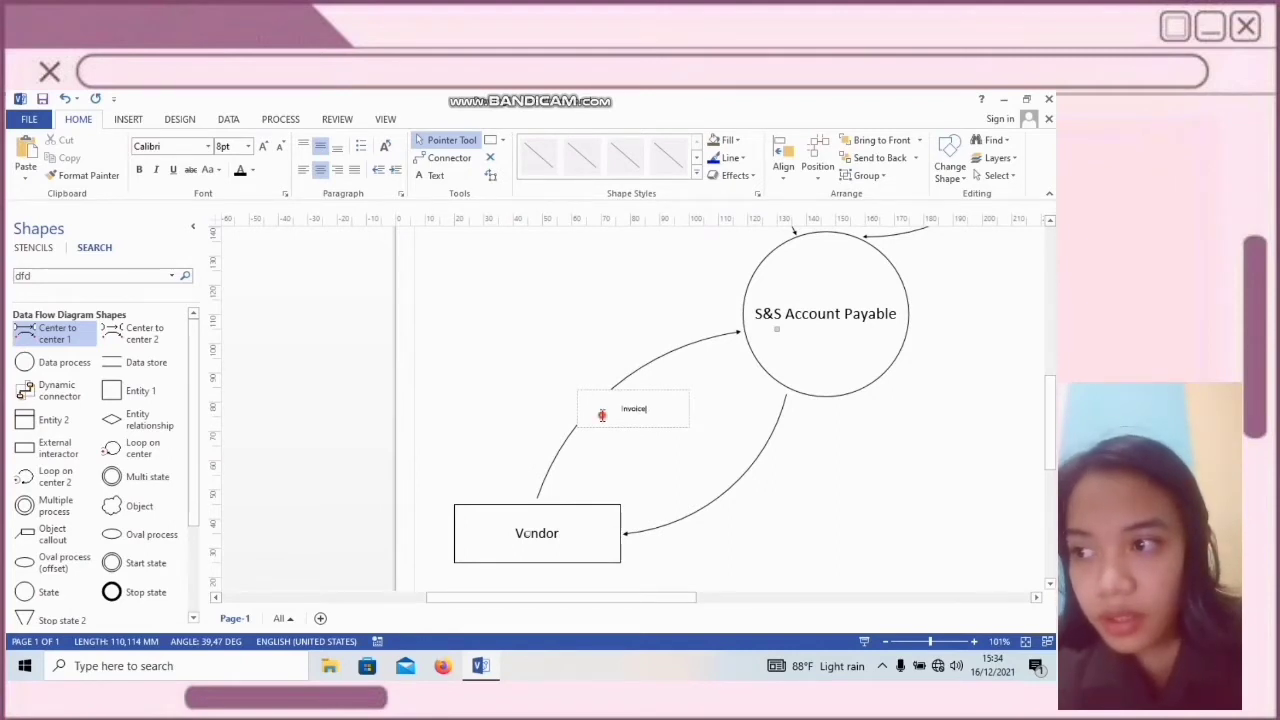
{"action": "key", "text": "ctrl+a"}
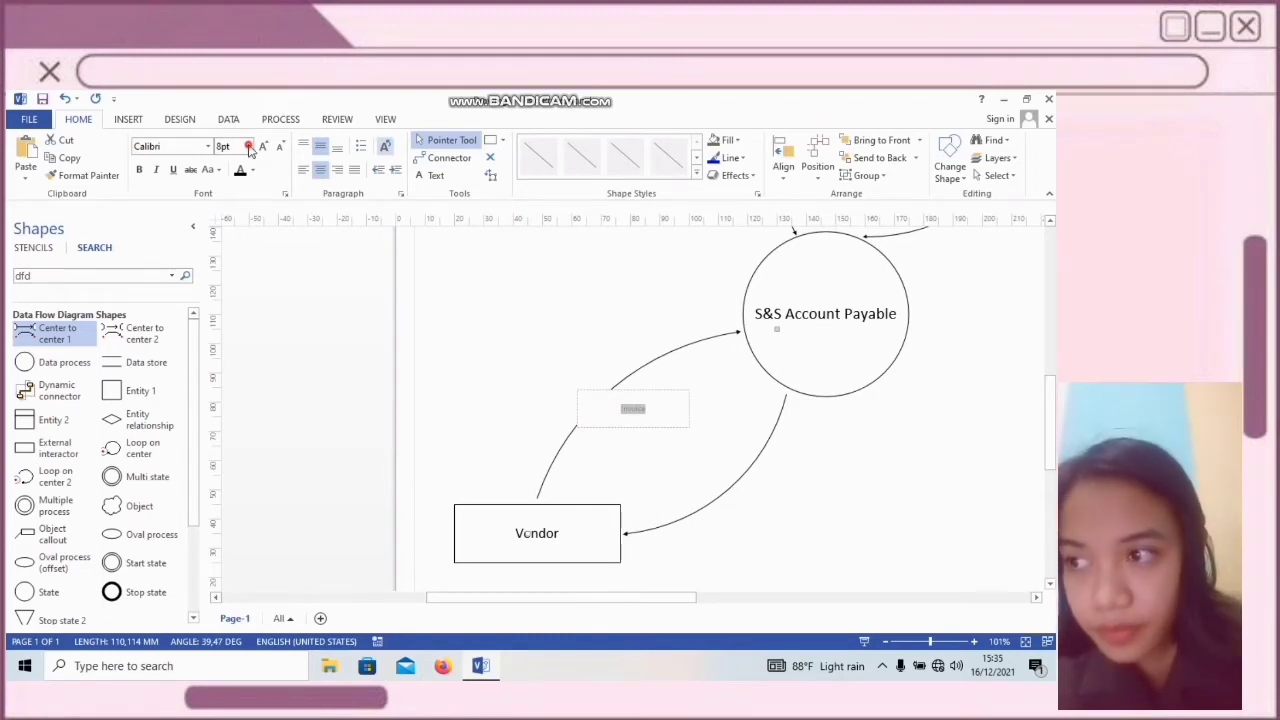
{"action": "left_click", "coordinate": [249, 146]}
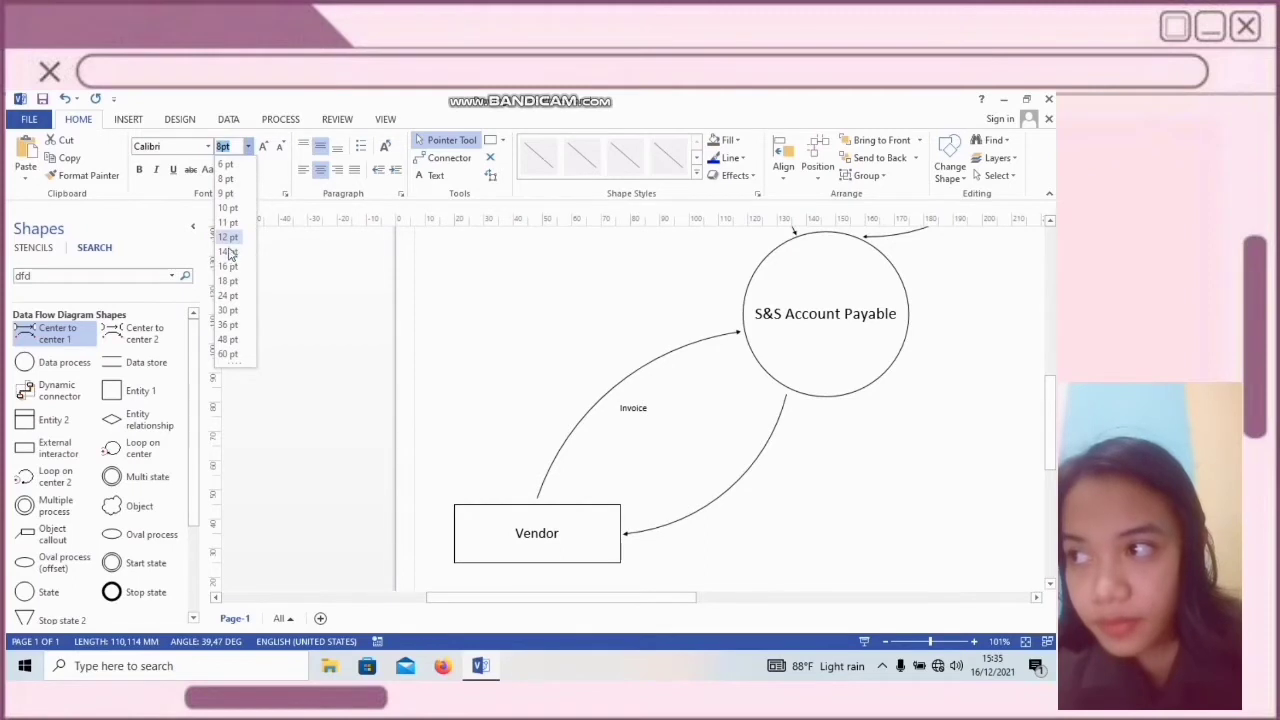
{"action": "left_click", "coordinate": [229, 266]}
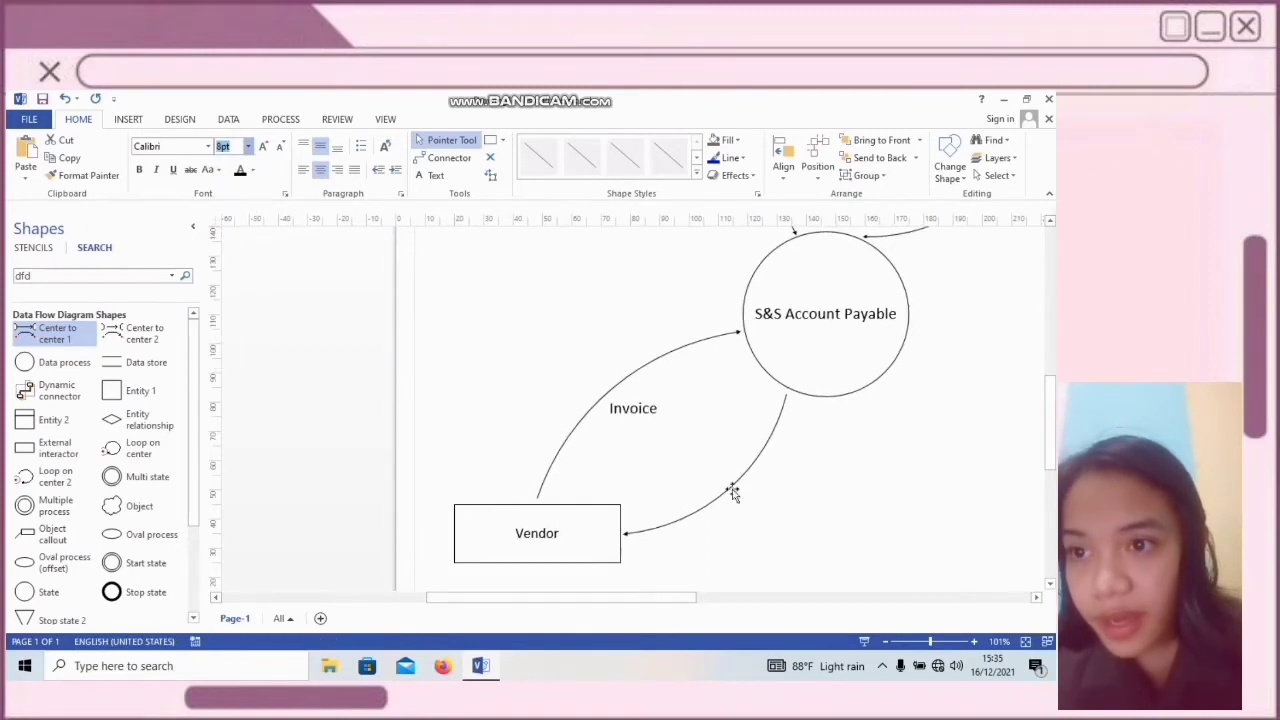
Label the connector from the S&S Account Payable circle to Vendor "Payment & Remittance Advice" in 14 pt text
{"action": "left_click", "coordinate": [733, 493]}
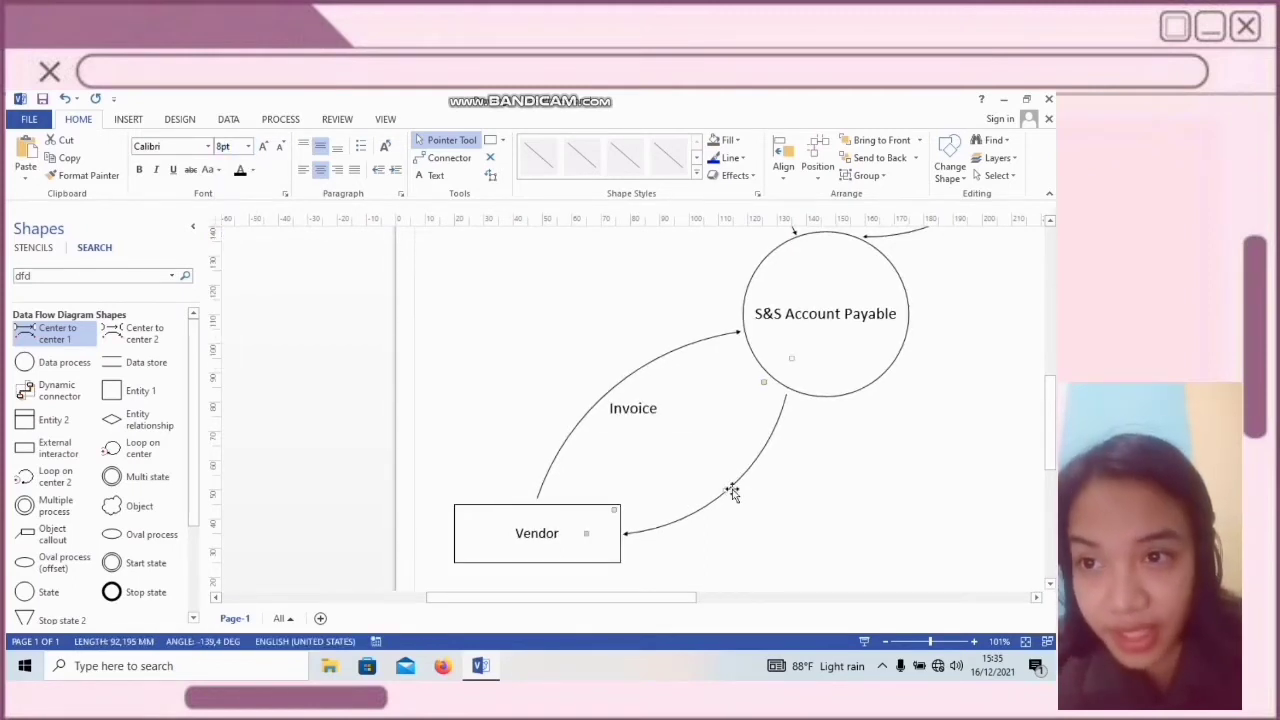
{"action": "double_click", "coordinate": [731, 492]}
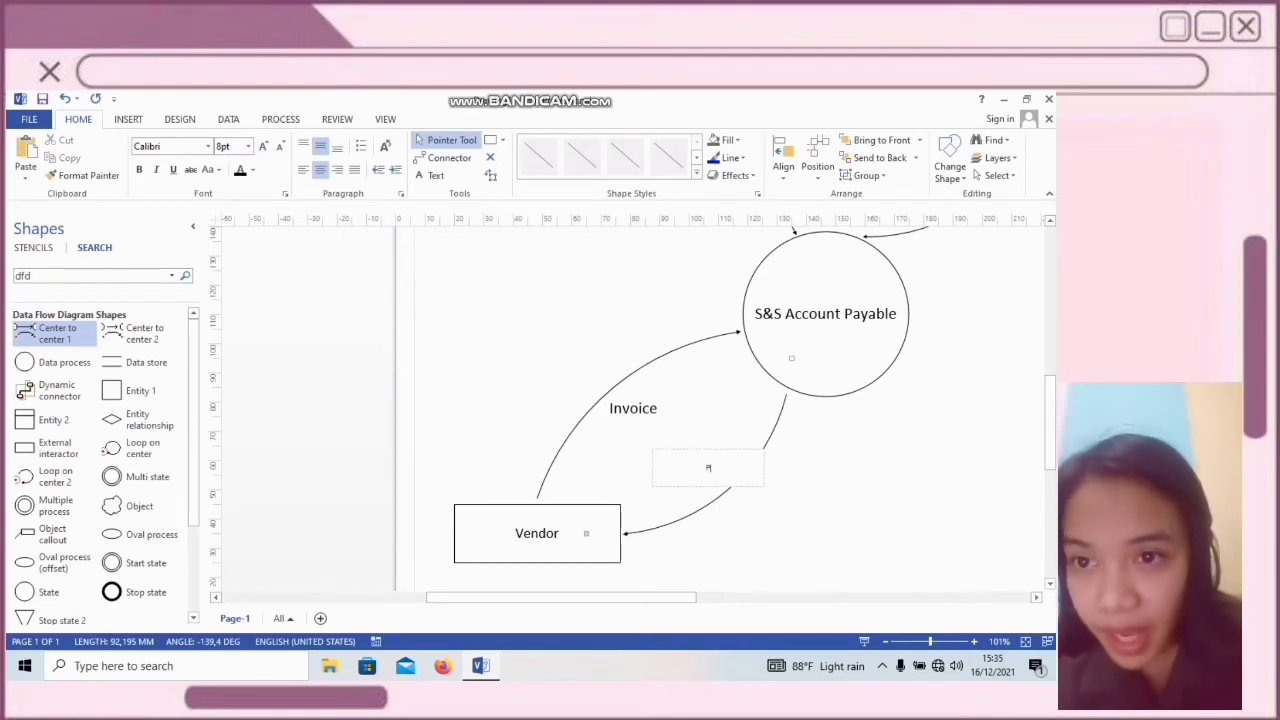
{"action": "type", "text": "Payment"}
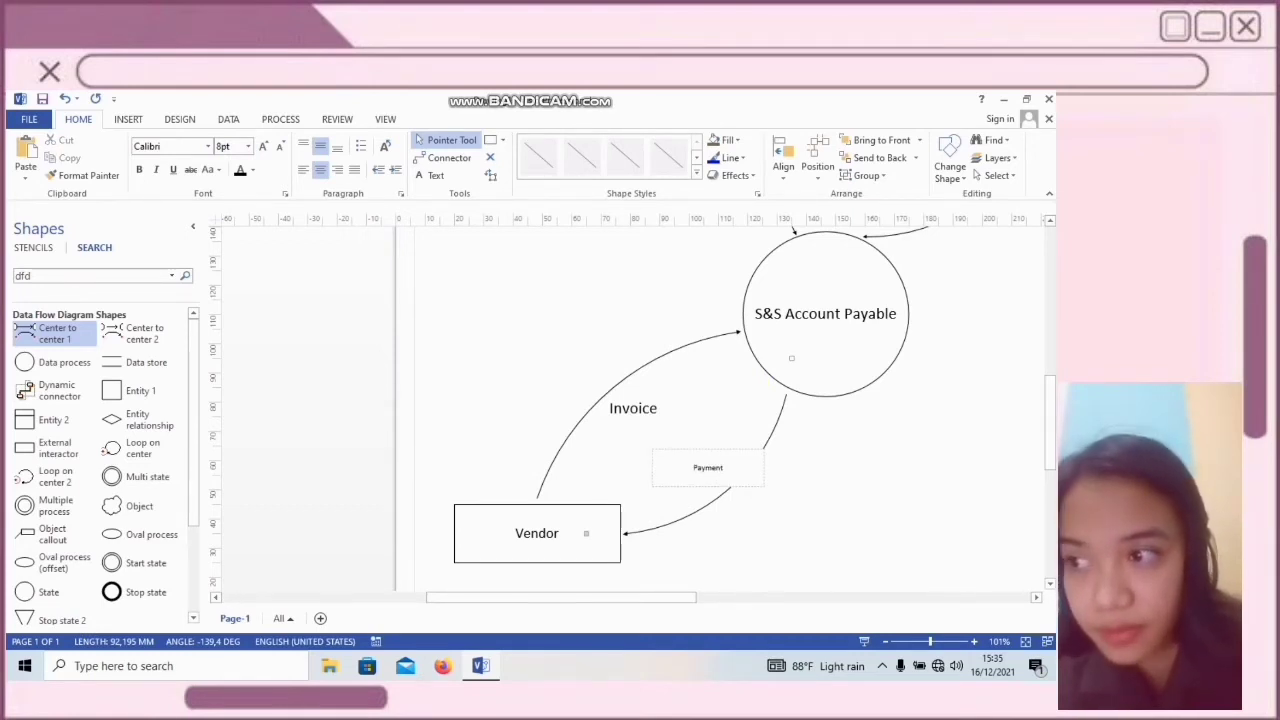
{"action": "type", "text": " &"}
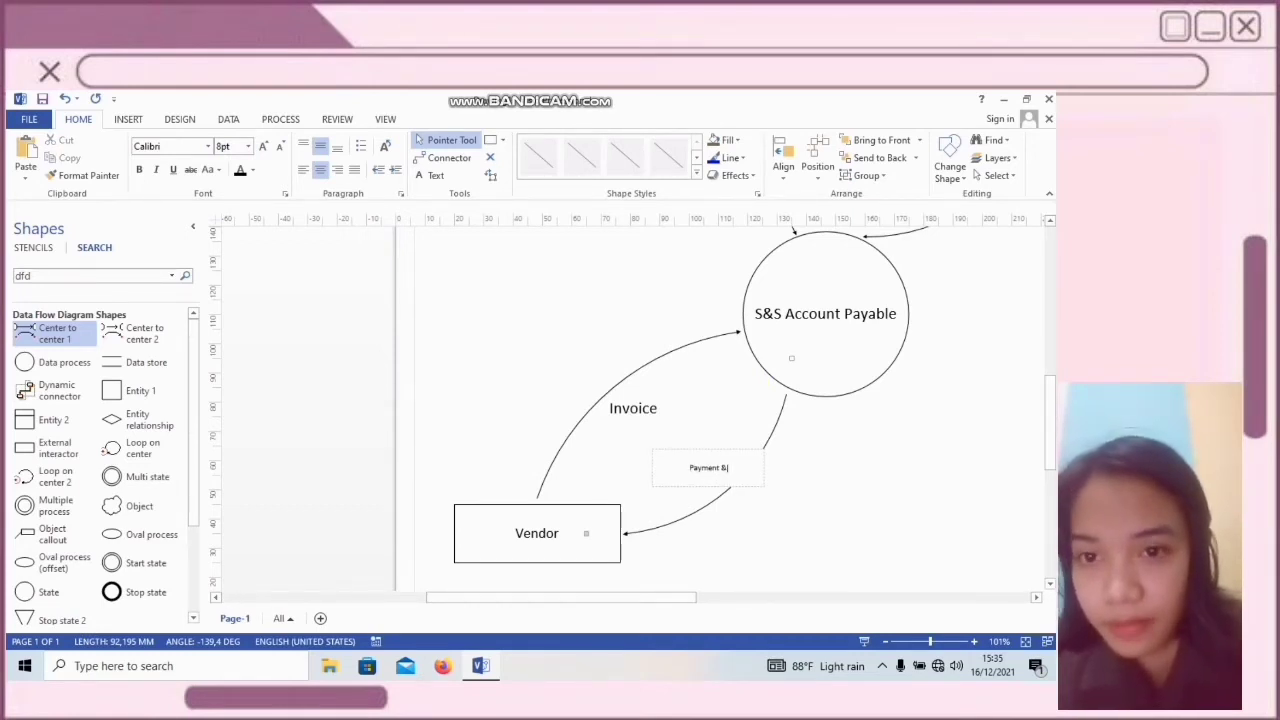
{"action": "type", "text": " Remittance"}
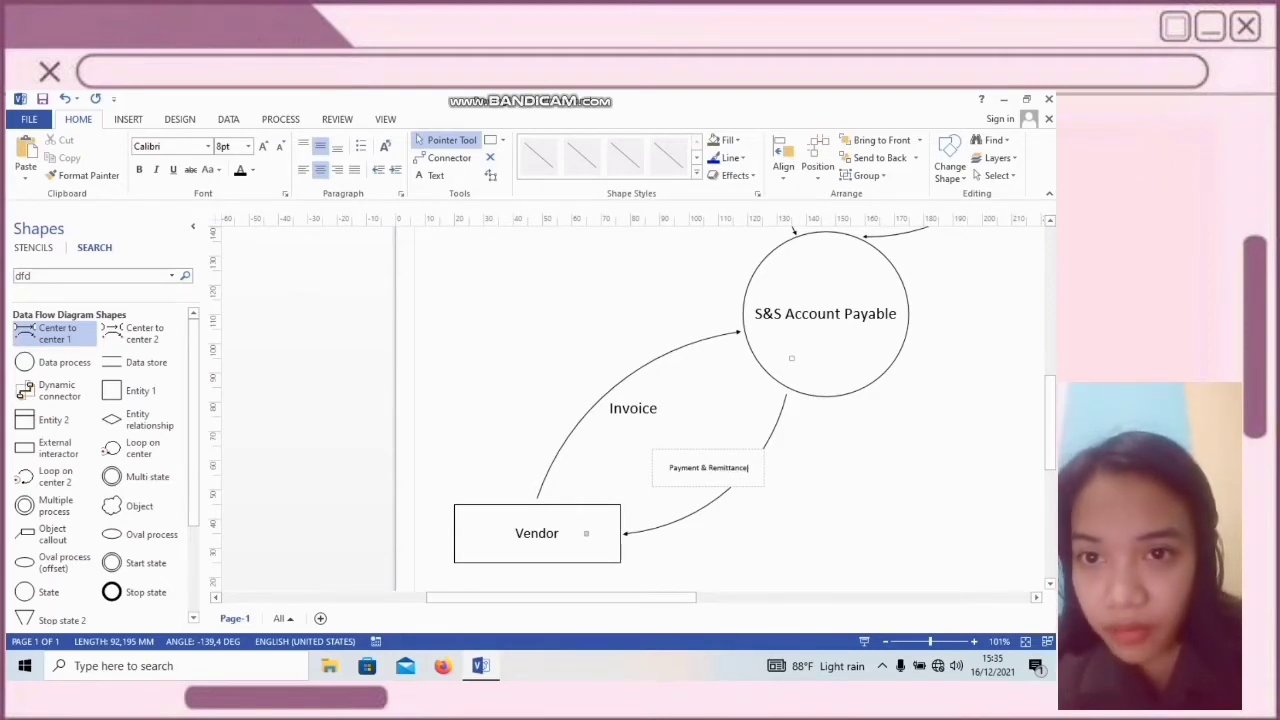
{"action": "type", "text": " Advice"}
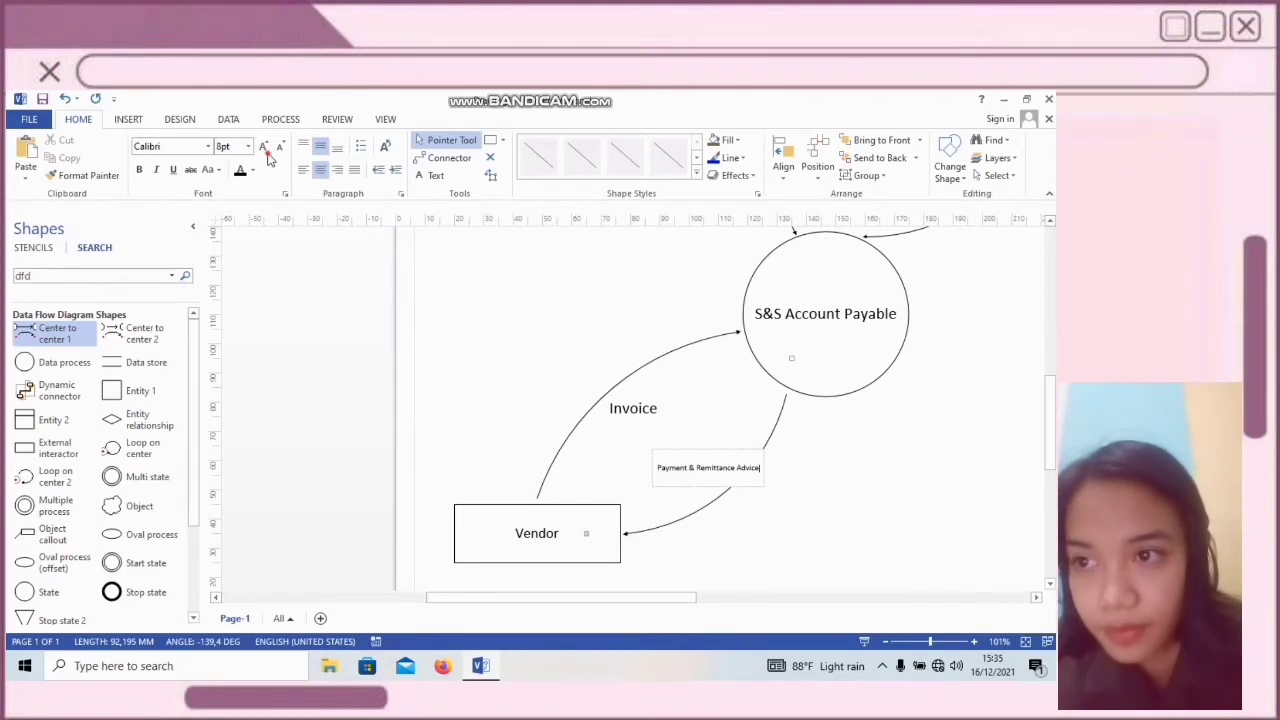
{"action": "key", "text": "ctrl+a"}
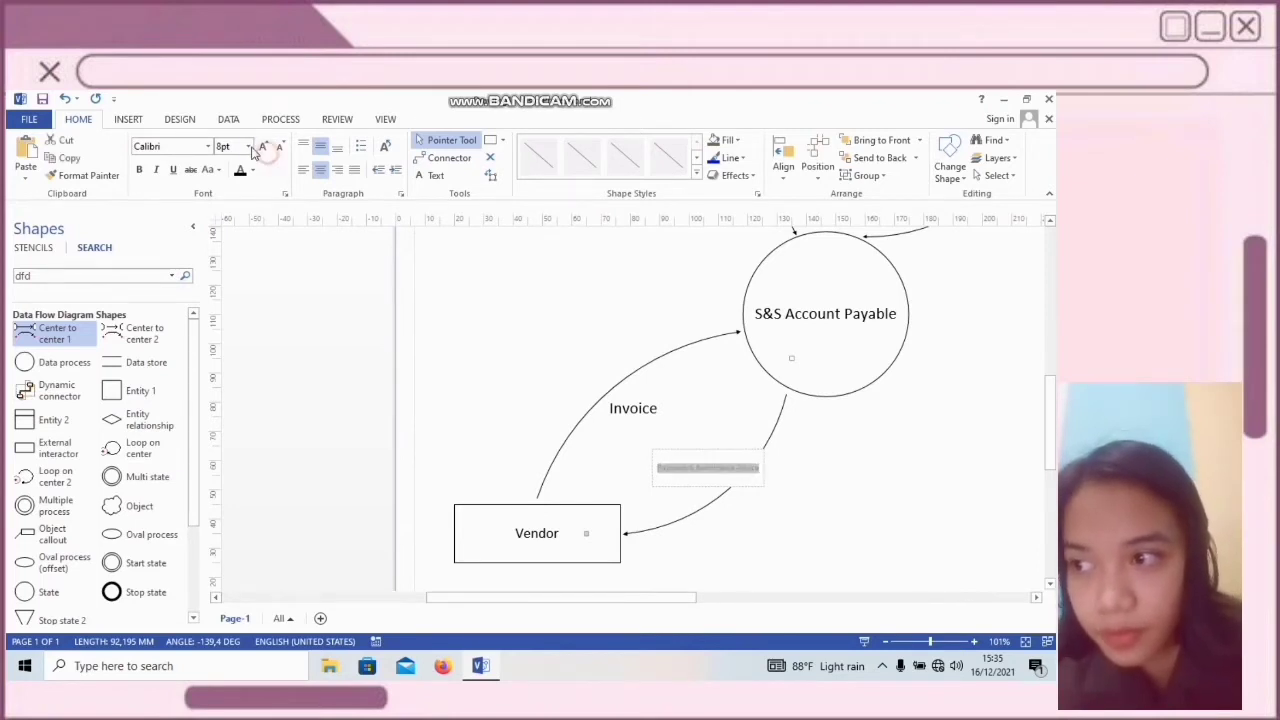
{"action": "left_click", "coordinate": [248, 146]}
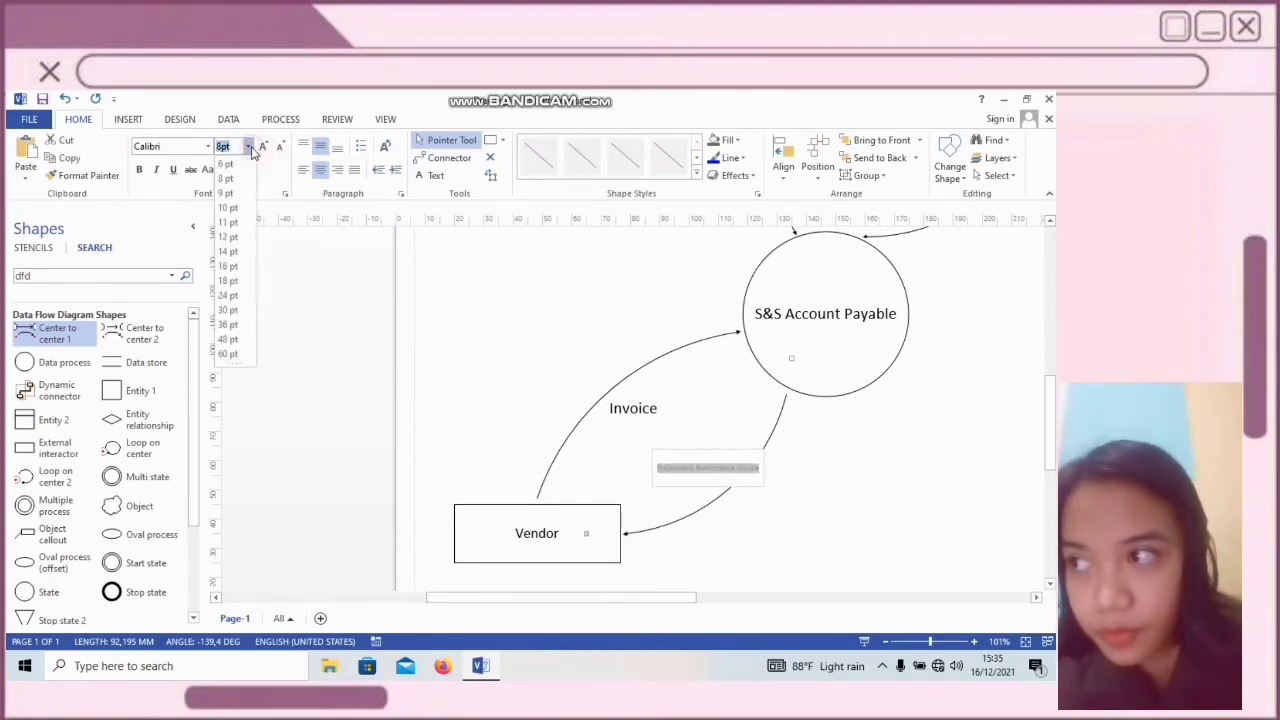
{"action": "left_click", "coordinate": [229, 253]}
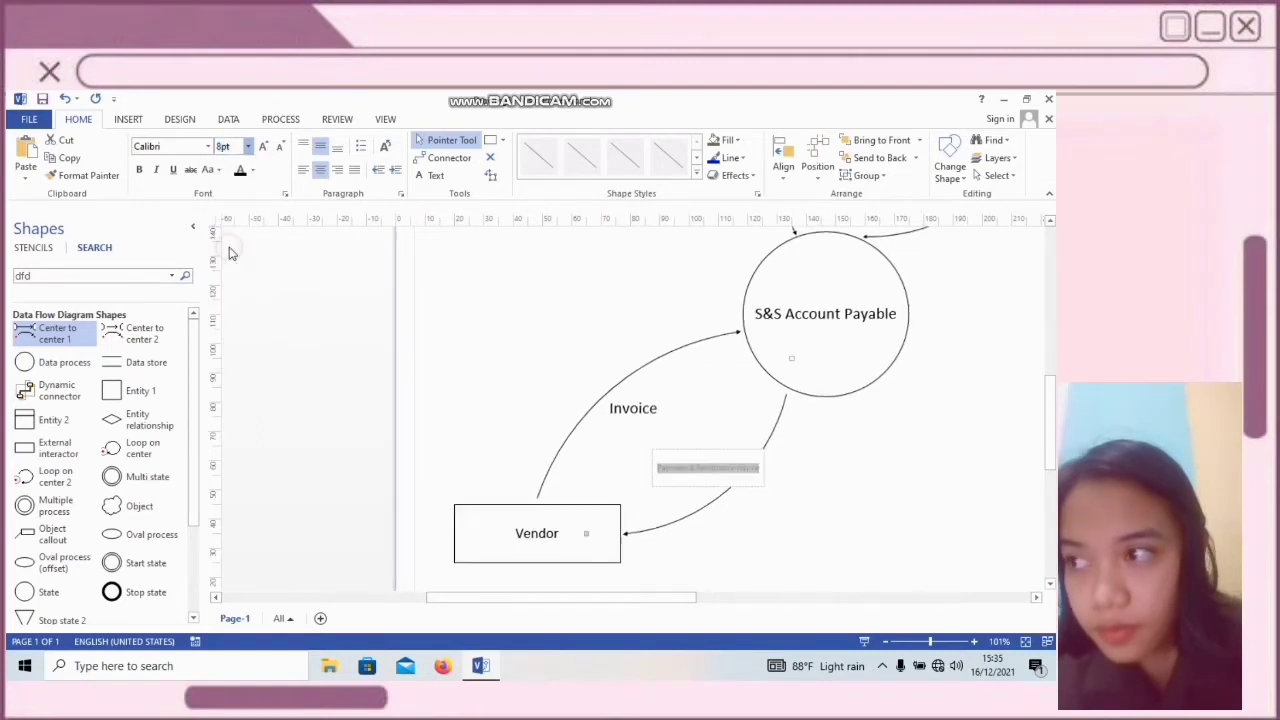
{"action": "left_click", "coordinate": [791, 486]}
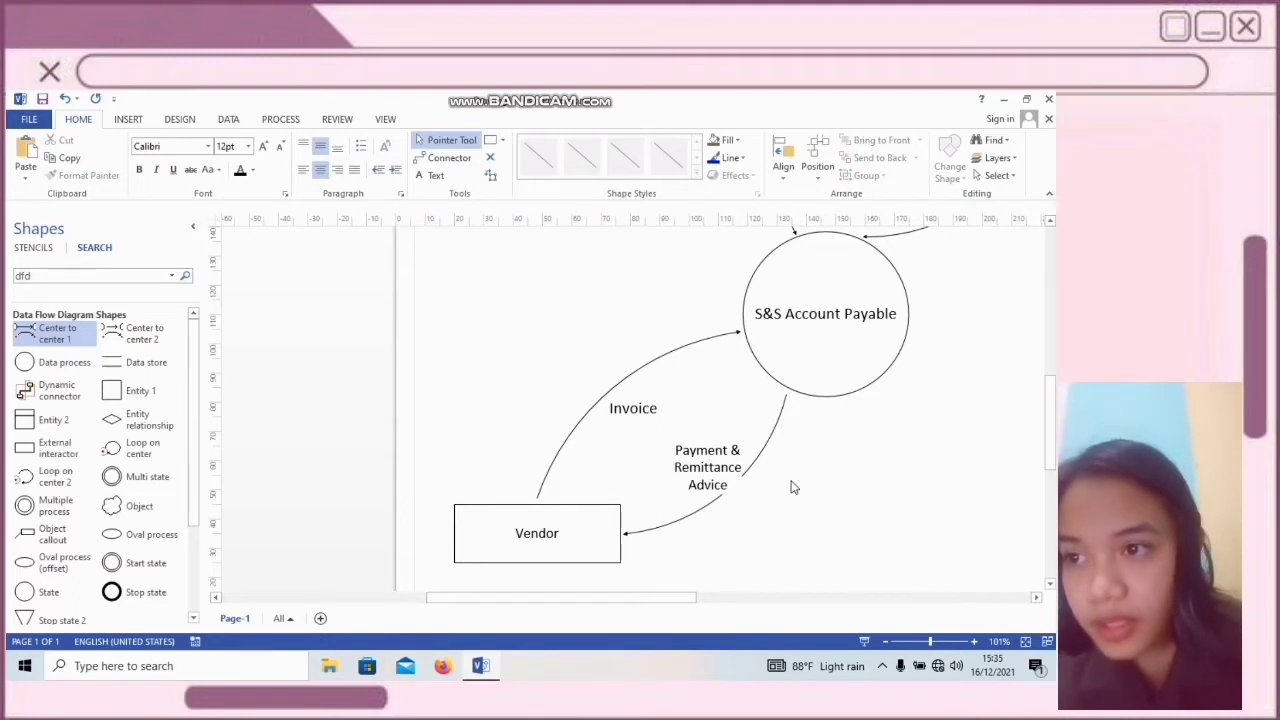
Place an Entity 1 shape near the page's lower-right corner, aligned under Receiving, and size it to 56.5 by 20 mm
{"action": "left_click_drag", "start_coordinate": [929, 645], "coordinate": [917, 645]}
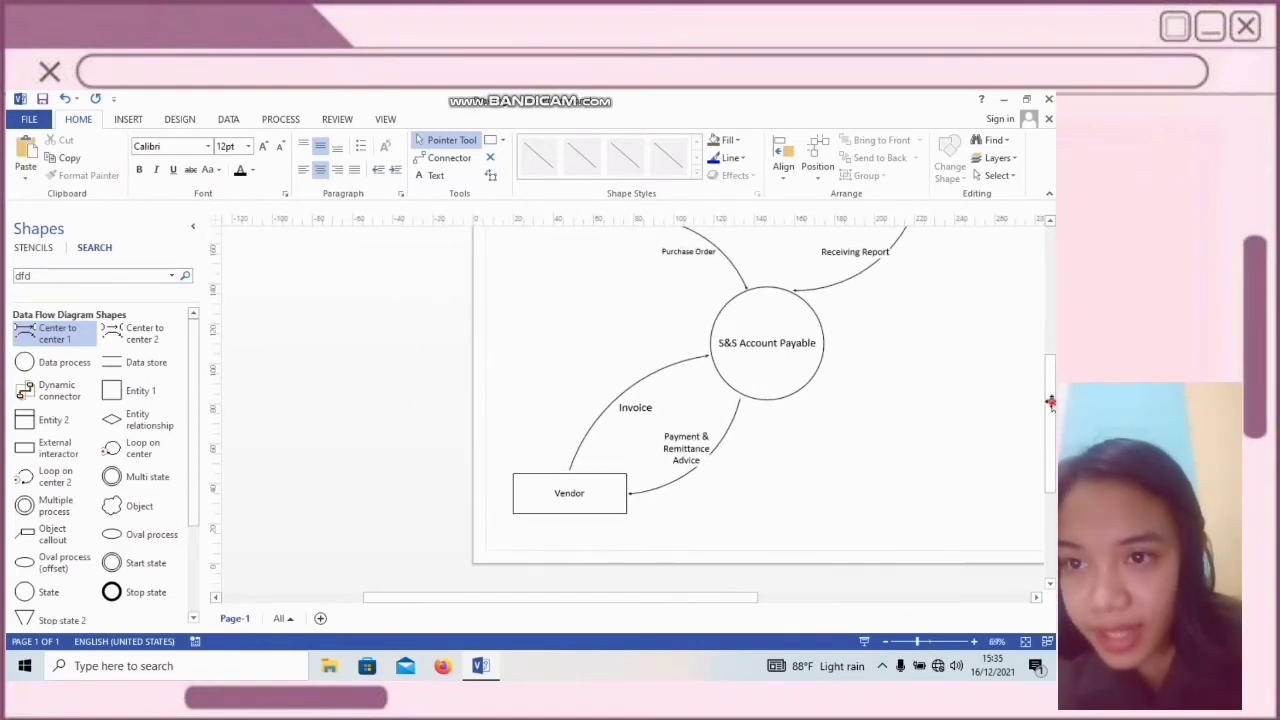
{"action": "scroll", "coordinate": [846, 503], "scroll_direction": "up", "scroll_amount": 3}
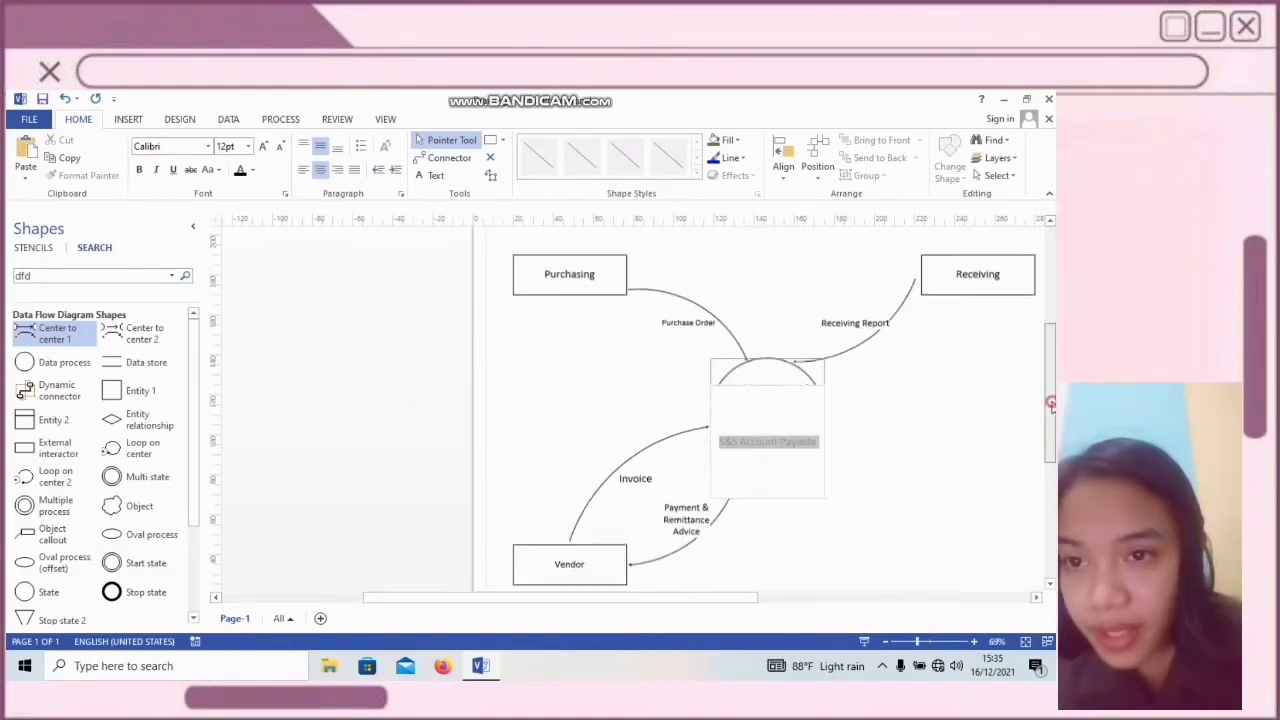
{"action": "scroll", "coordinate": [846, 503], "scroll_direction": "down", "scroll_amount": 2}
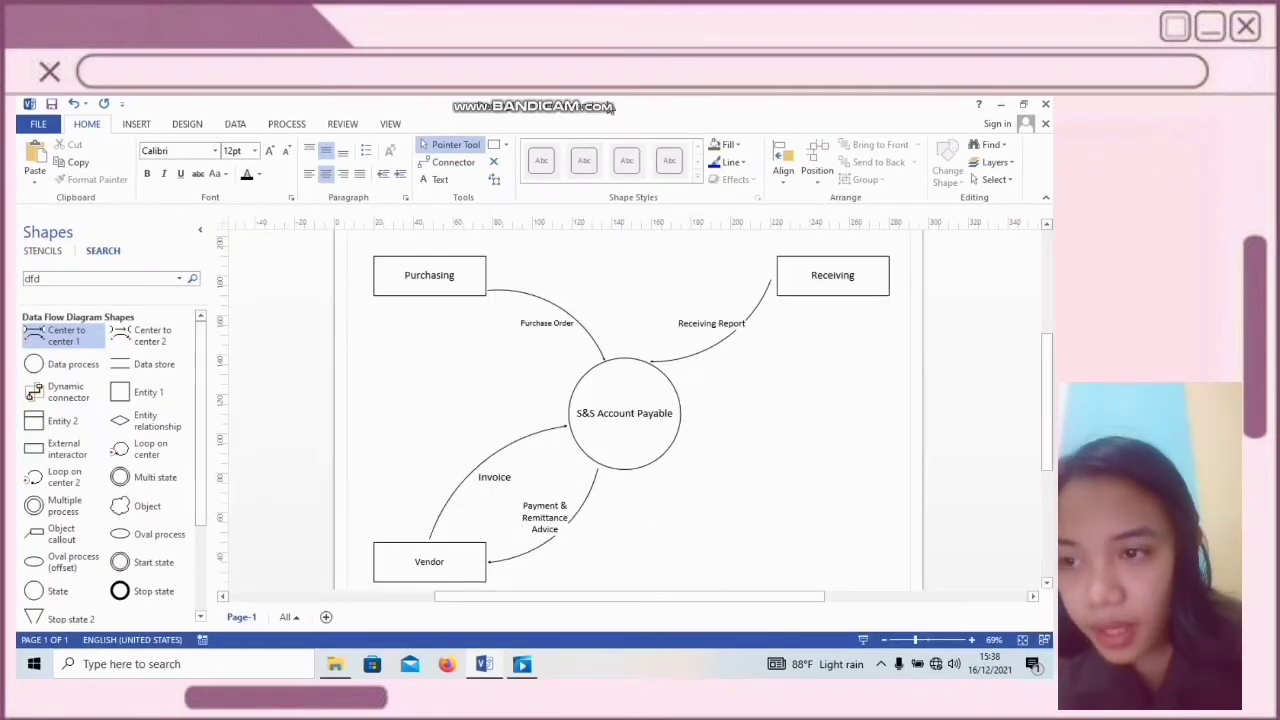
{"action": "mouse_move", "coordinate": [608, 104]}
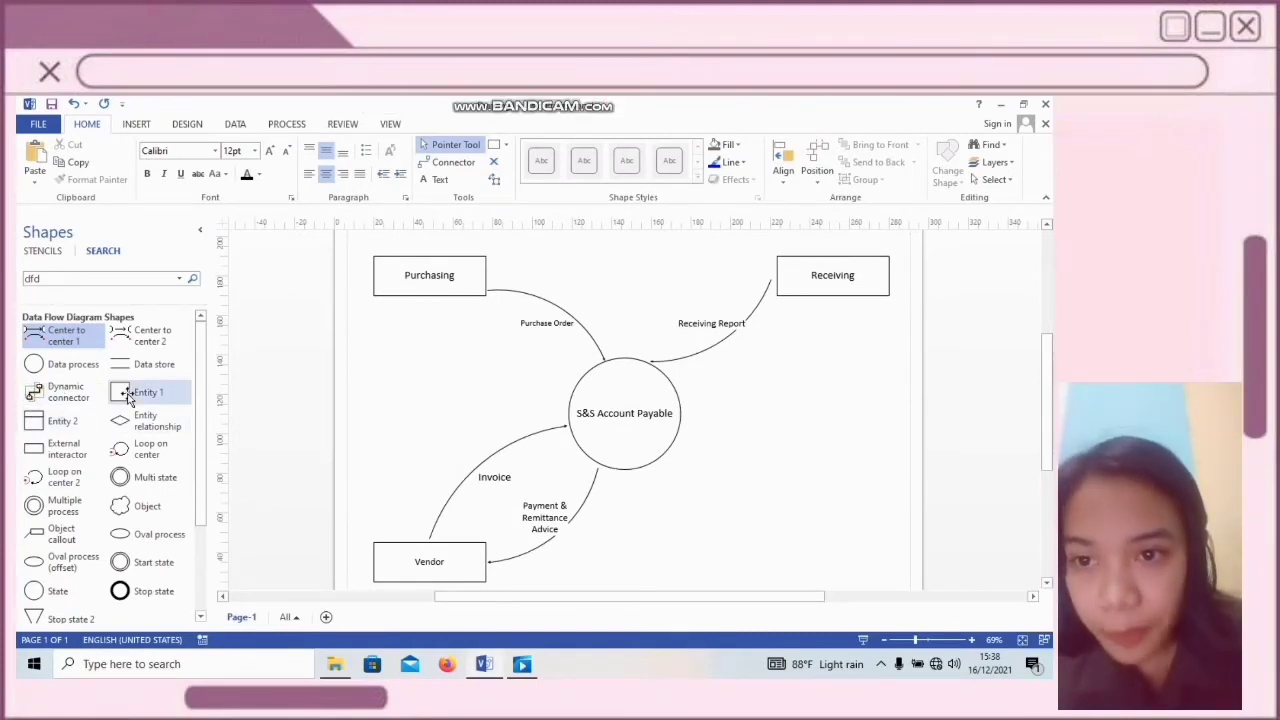
{"action": "left_click_drag", "start_coordinate": [127, 397], "coordinate": [777, 563]}
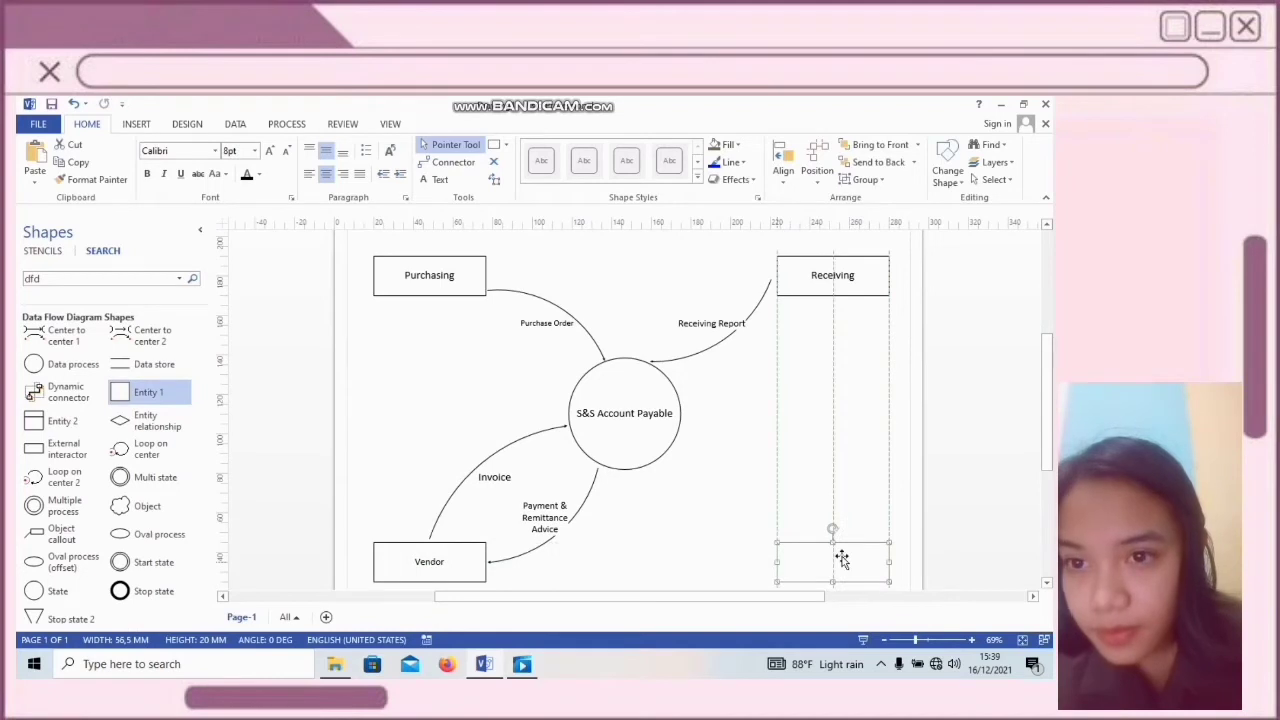
{"action": "key", "text": "Escape"}
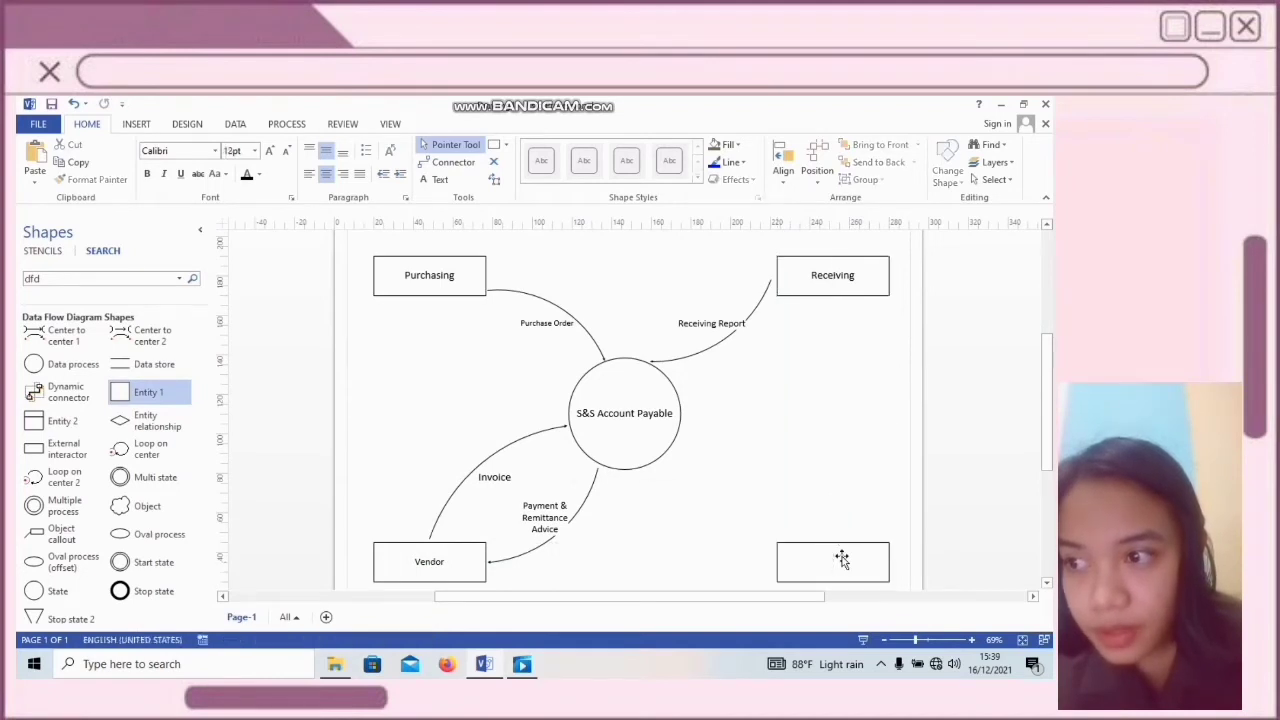
Label the new entity below Receiving "Management" in 14 pt text
{"action": "left_click", "coordinate": [842, 559]}
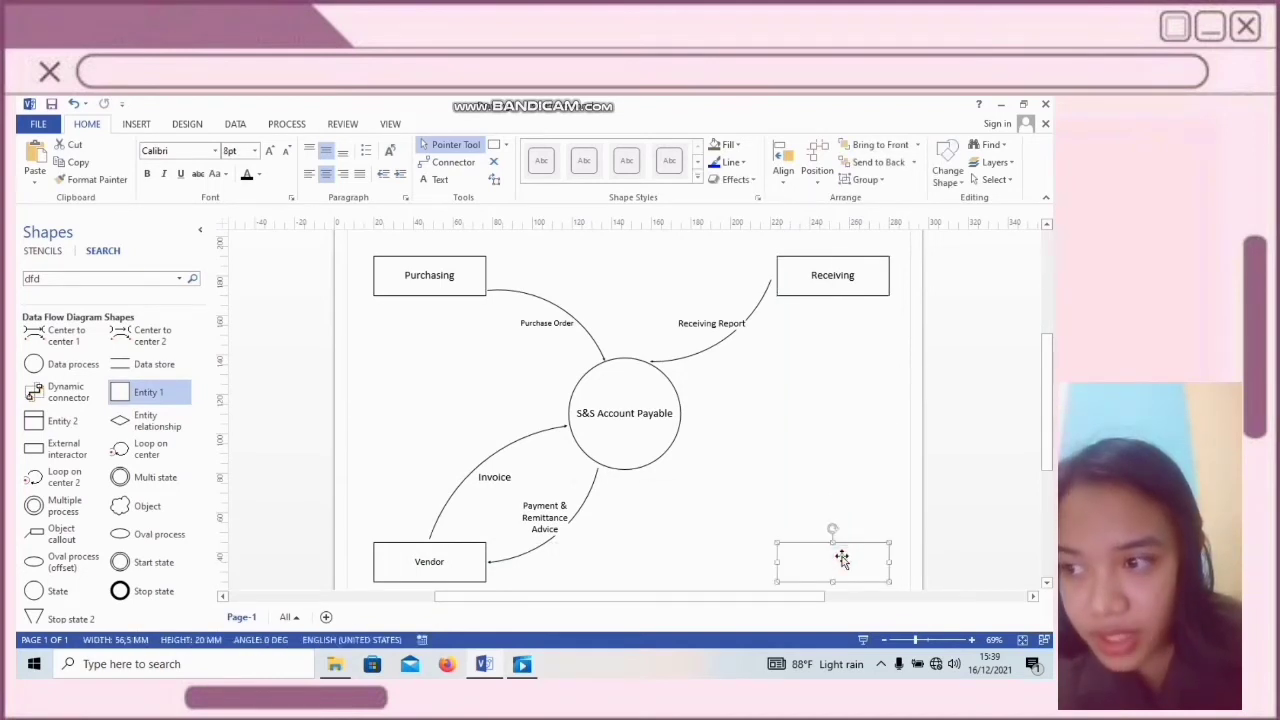
{"action": "type", "text": "Management"}
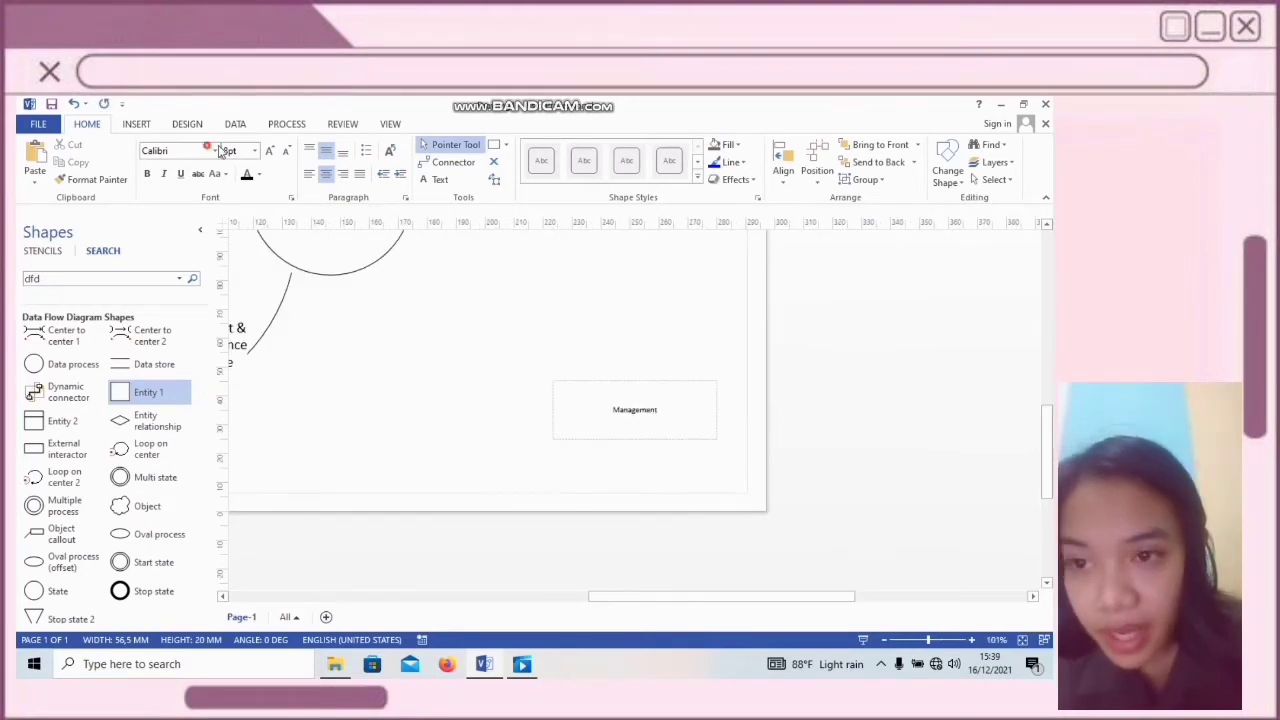
{"action": "left_click", "coordinate": [254, 150]}
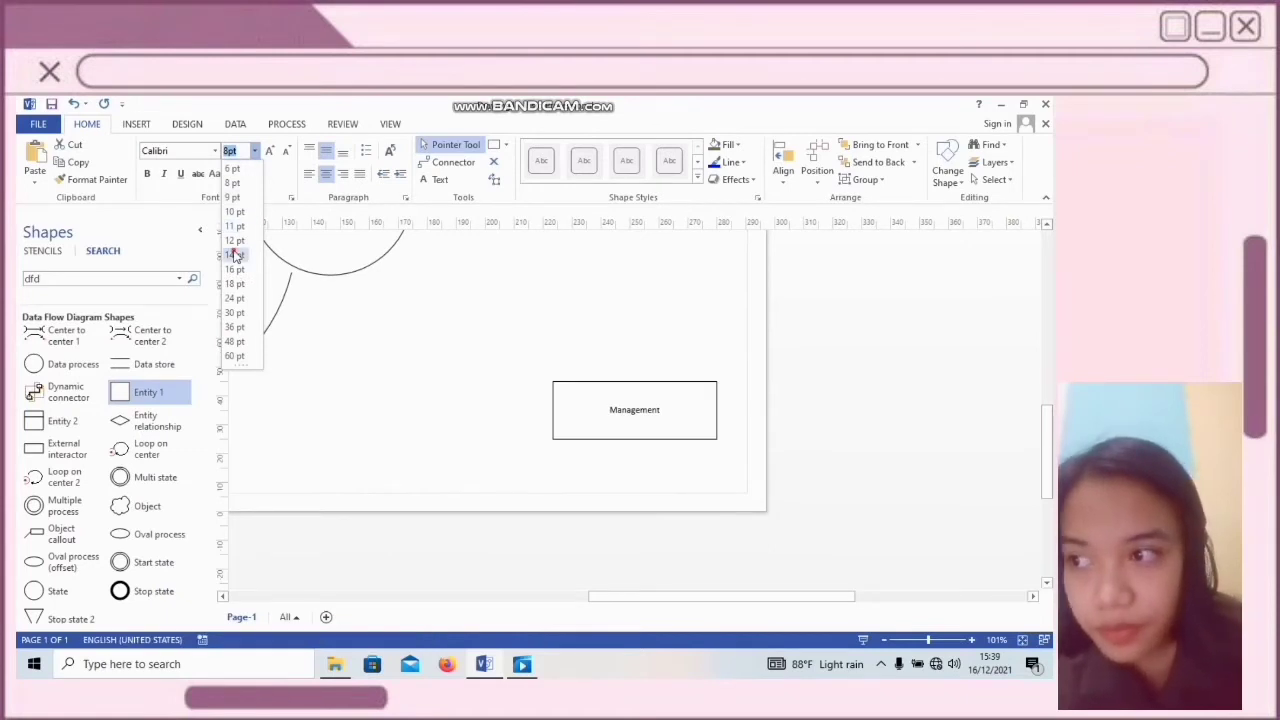
{"action": "left_click", "coordinate": [235, 256]}
{"action": "left_click", "coordinate": [469, 420]}
Add a Center to center 1 connector running from the S&S Account Payable circle to the Management entity
{"action": "scroll", "coordinate": [469, 420], "scroll_direction": "down", "scroll_amount": 3, "text": "ctrl"}
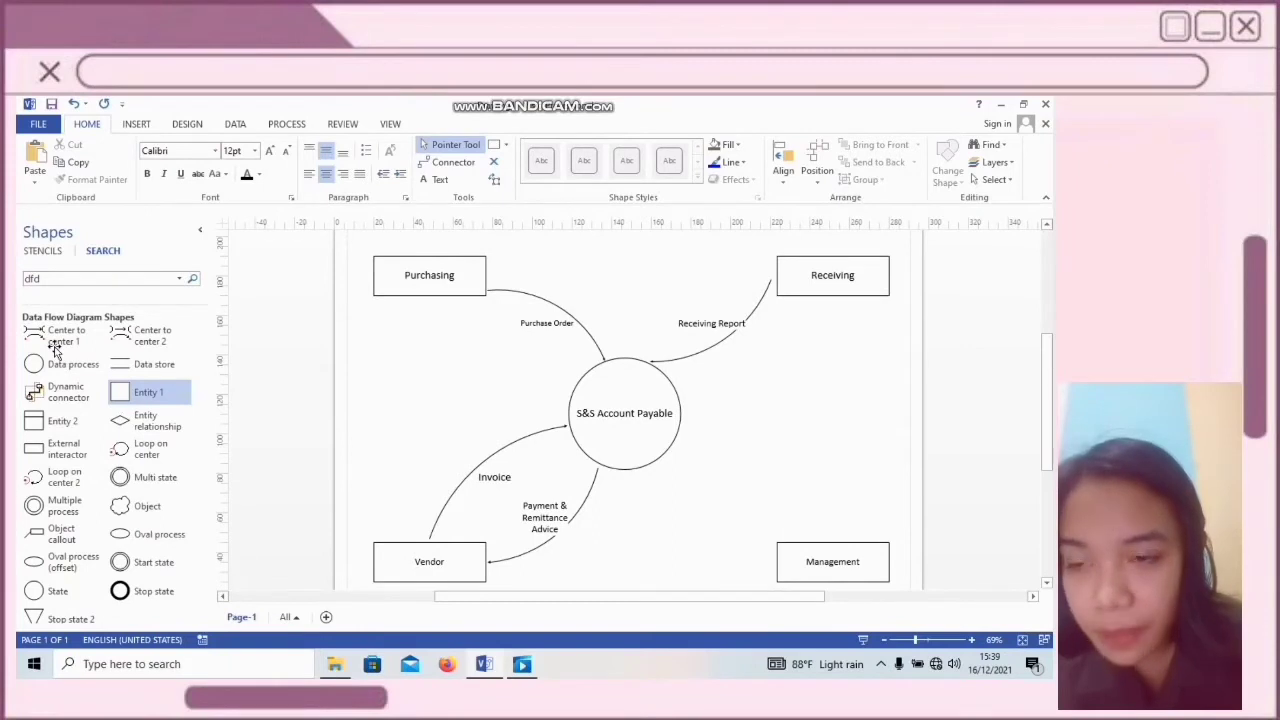
{"action": "left_click_drag", "start_coordinate": [52, 340], "coordinate": [722, 476]}
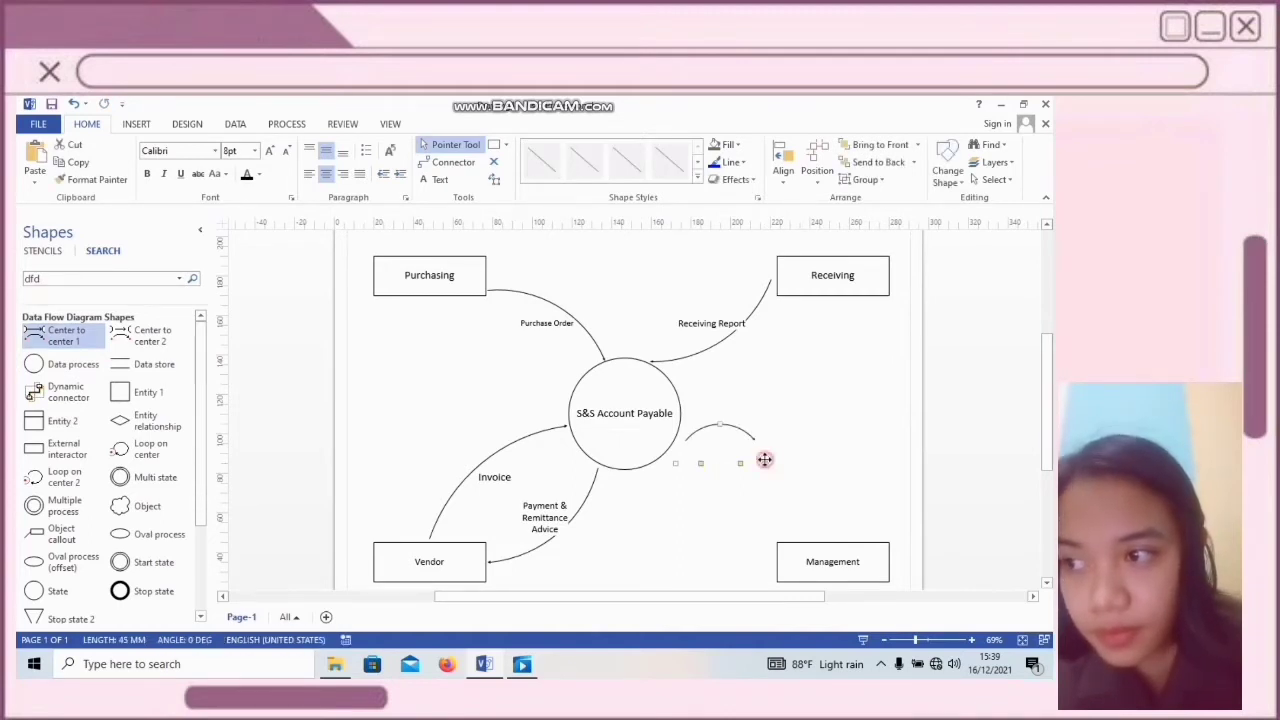
{"action": "left_click_drag", "start_coordinate": [765, 463], "coordinate": [783, 512]}
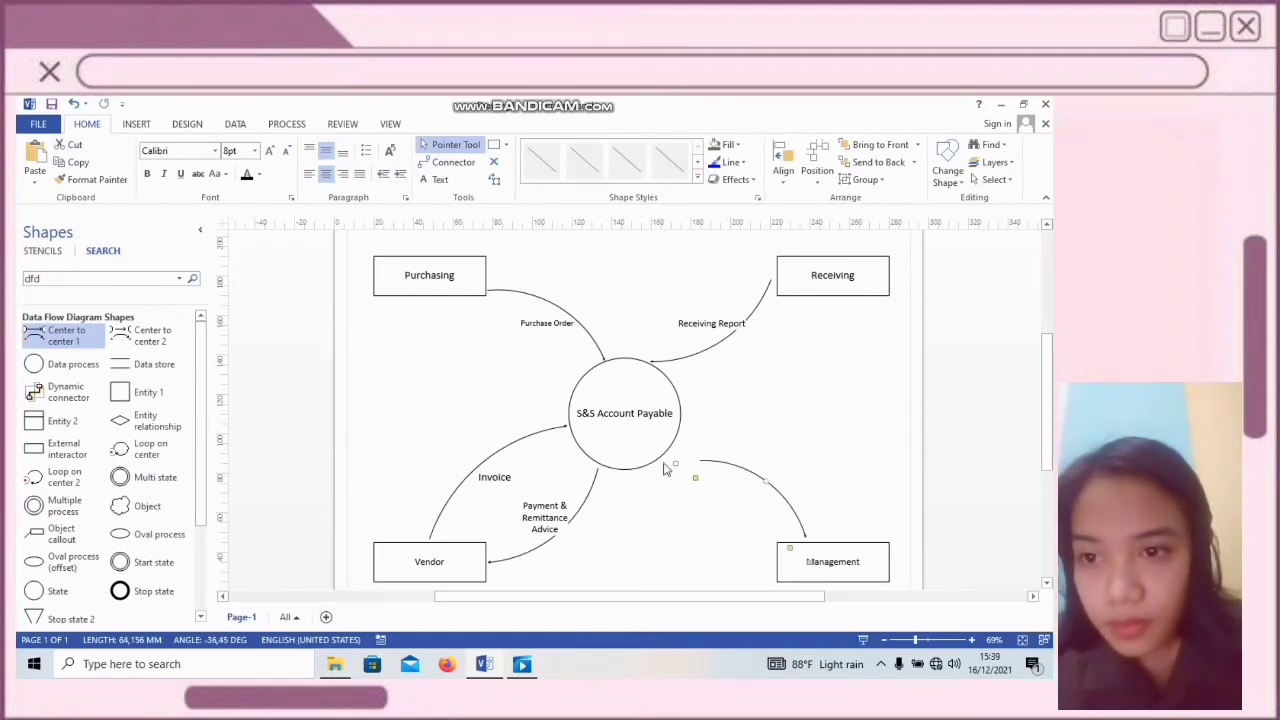
{"action": "left_click_drag", "start_coordinate": [677, 466], "coordinate": [720, 459]}
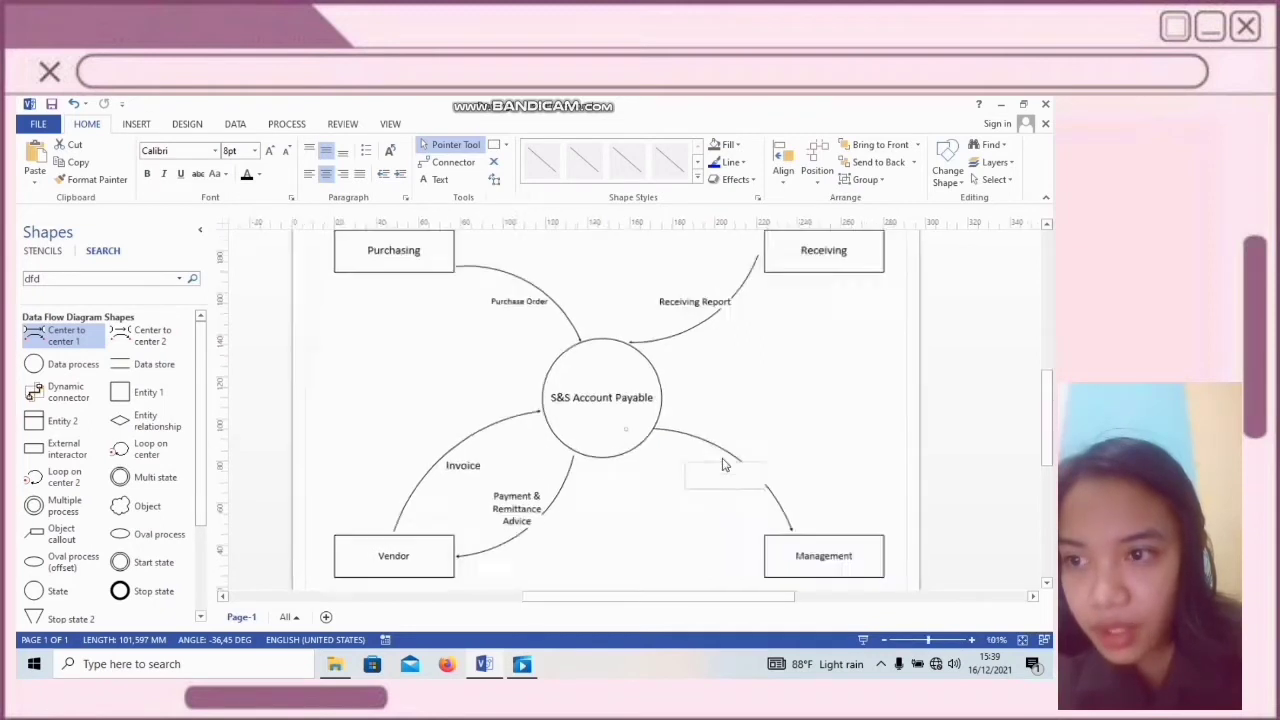
Label the connector from the circle to Management "Account Payable Report" in 14 pt text
{"action": "scroll", "coordinate": [720, 459], "scroll_direction": "up", "scroll_amount": 3, "text": "ctrl"}
{"action": "type", "text": "Account P"}
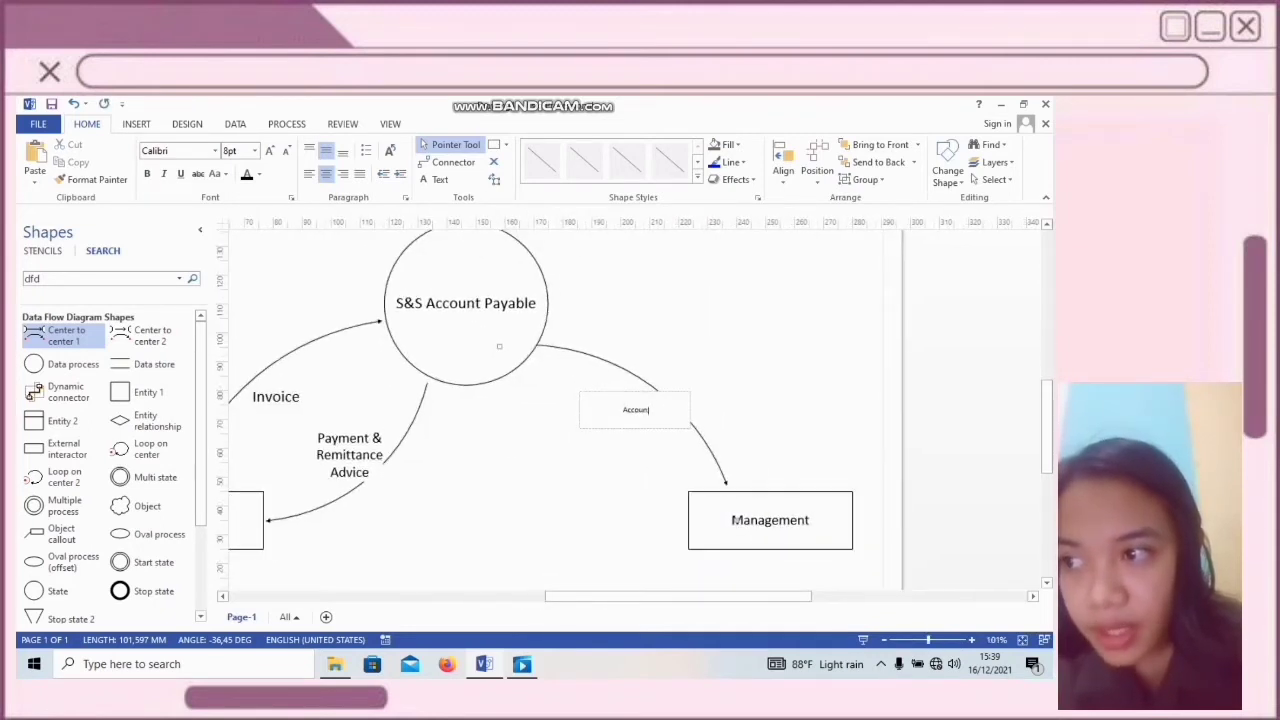
{"action": "type", "text": "ayable"}
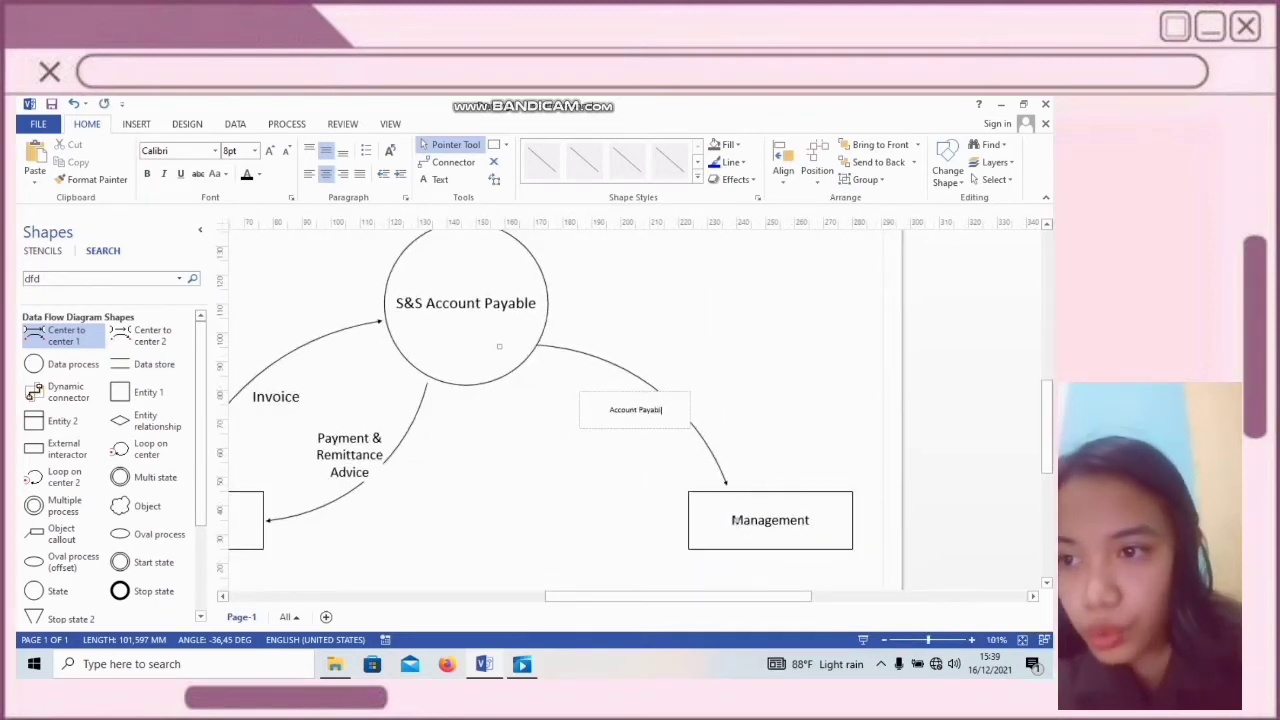
{"action": "type", "text": " Report"}
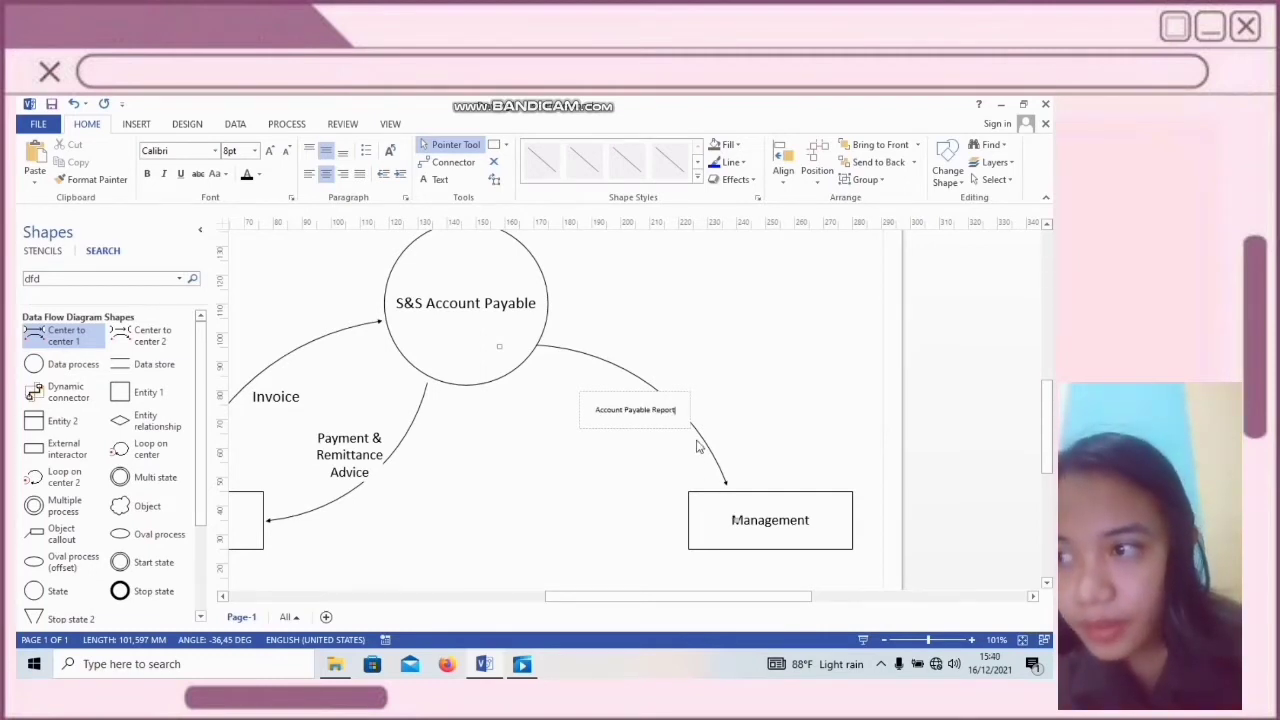
{"action": "key", "text": "ctrl+a"}
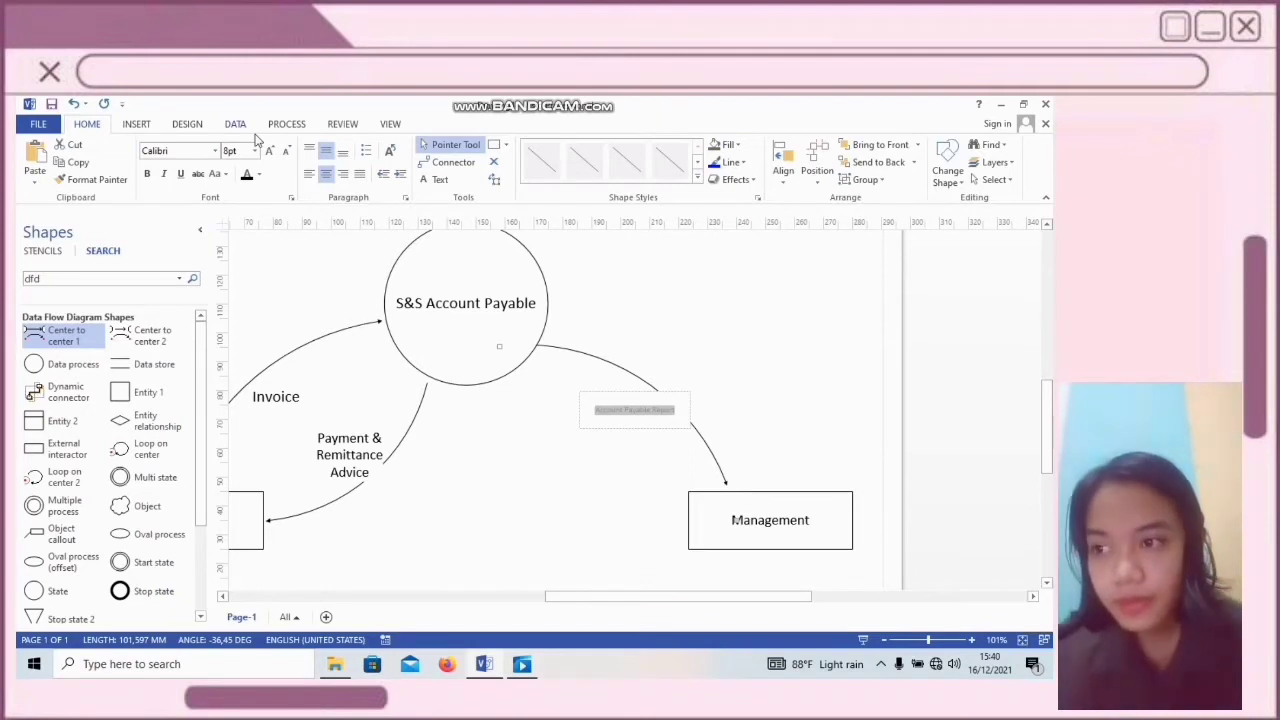
{"action": "left_click", "coordinate": [254, 150]}
{"action": "left_click", "coordinate": [235, 254]}
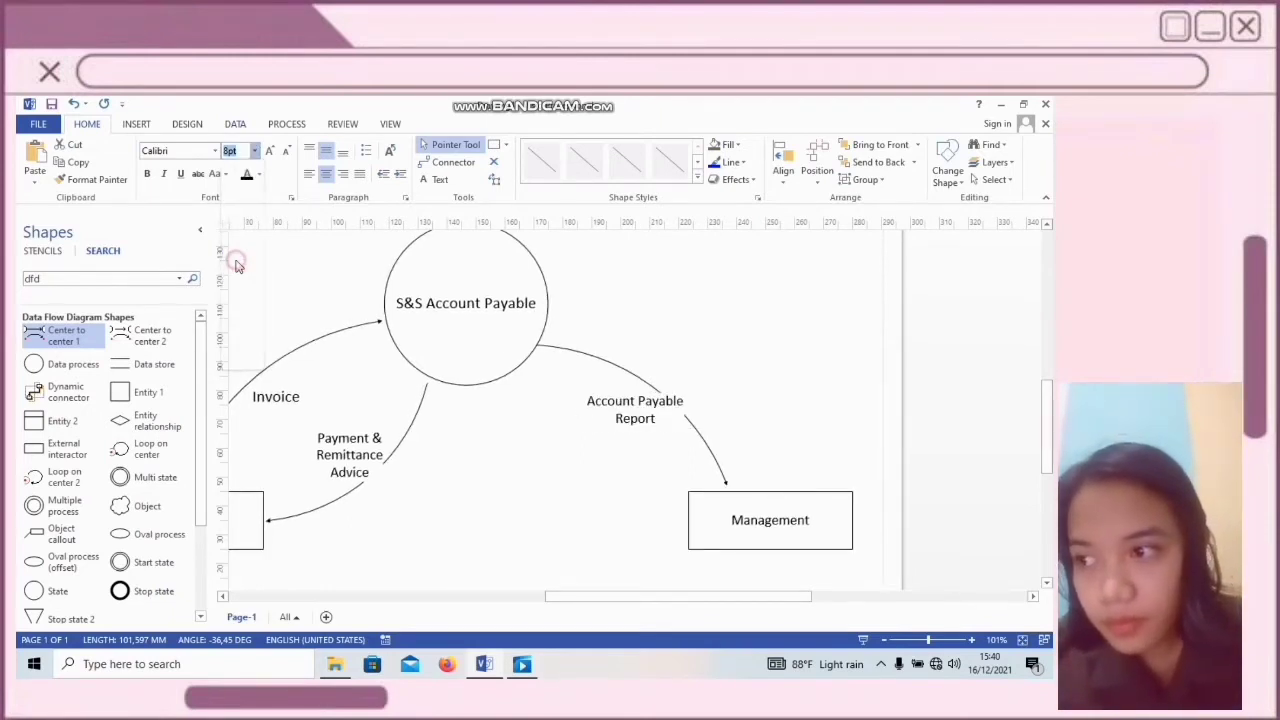
{"action": "left_click", "coordinate": [527, 487]}
{"action": "scroll", "coordinate": [524, 486], "scroll_direction": "down", "scroll_amount": 3}
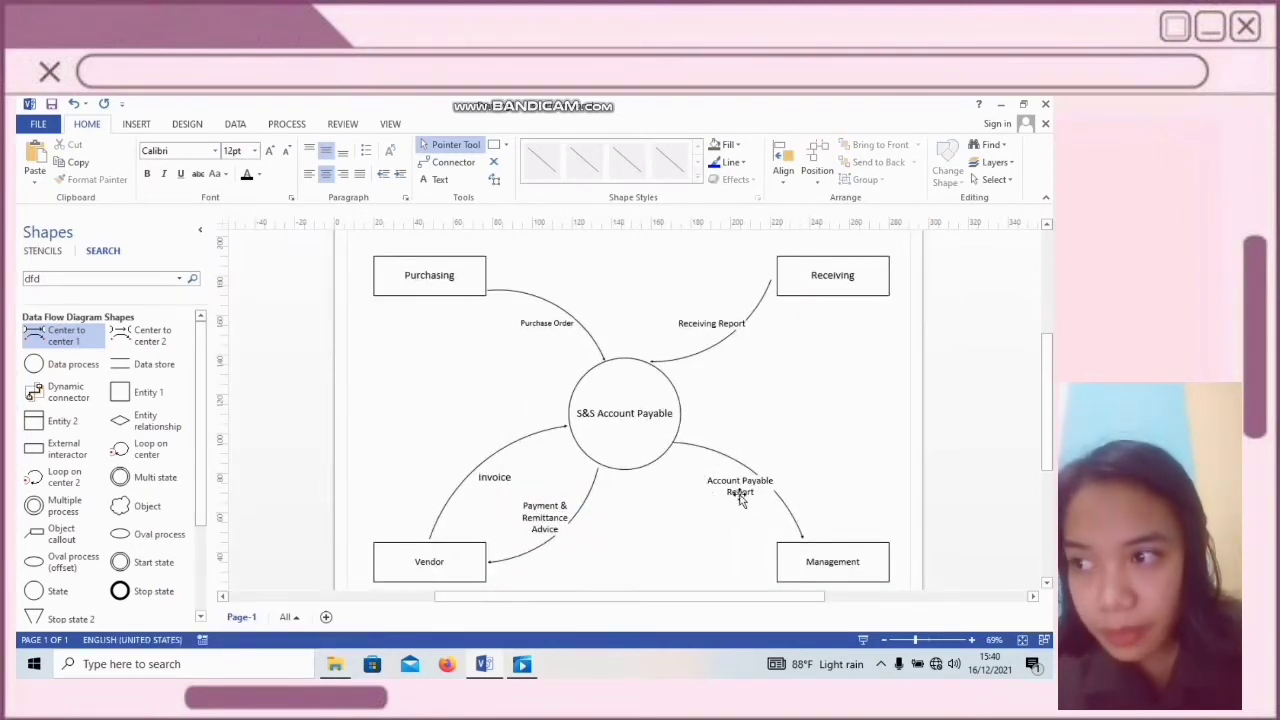
Apply the dark teal theme with red accents to the context diagram, using its dark red variant
{"action": "scroll", "coordinate": [741, 482], "scroll_direction": "down", "scroll_amount": 1}
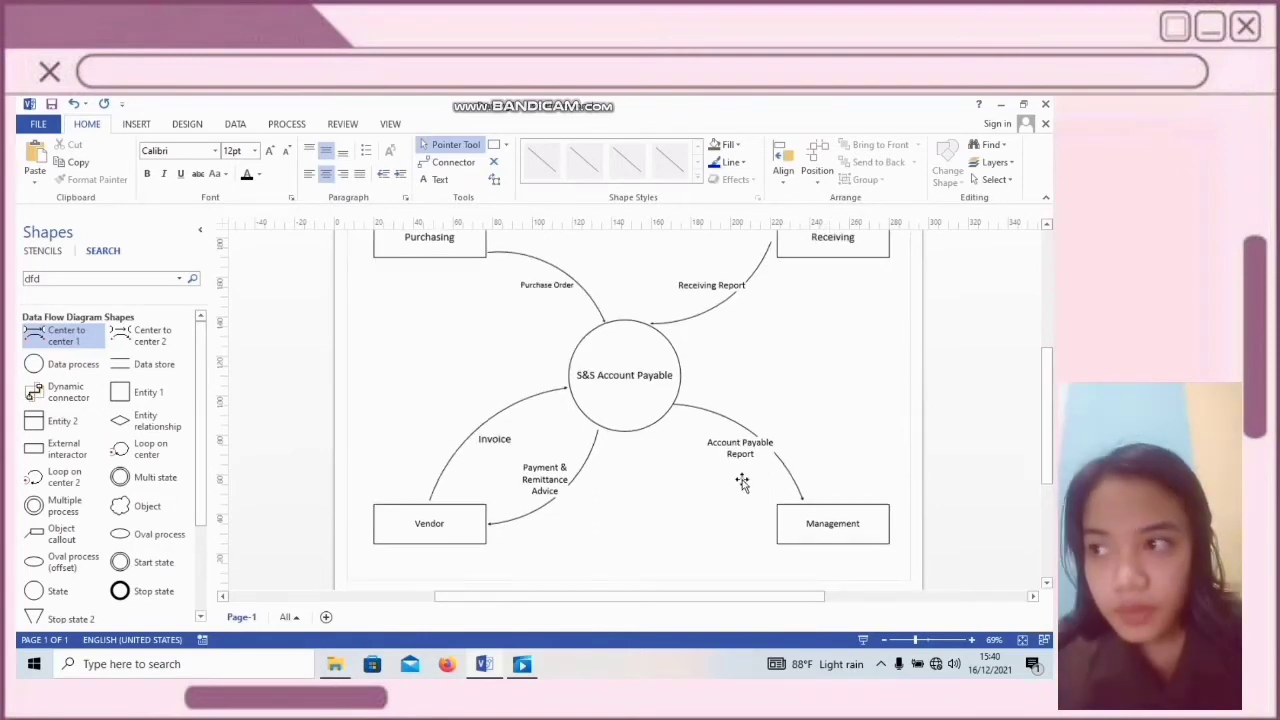
{"action": "scroll", "coordinate": [741, 482], "scroll_direction": "down", "scroll_amount": 1}
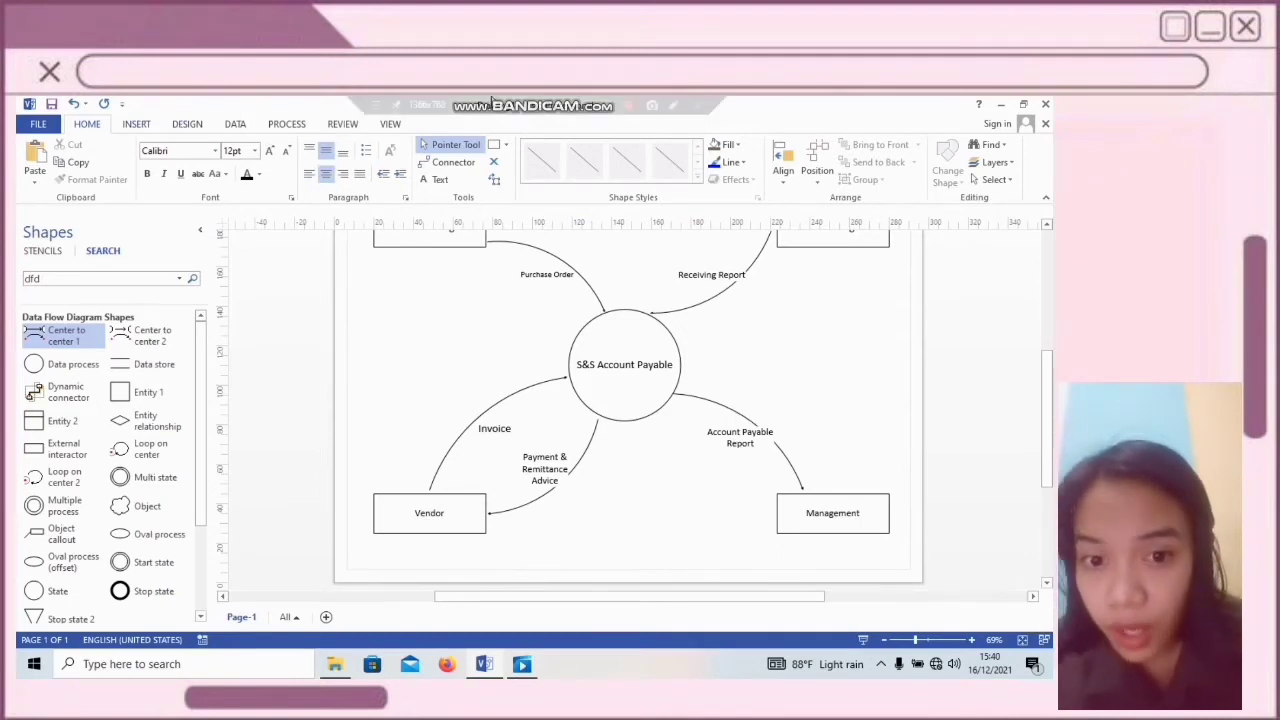
{"action": "left_click", "coordinate": [184, 124]}
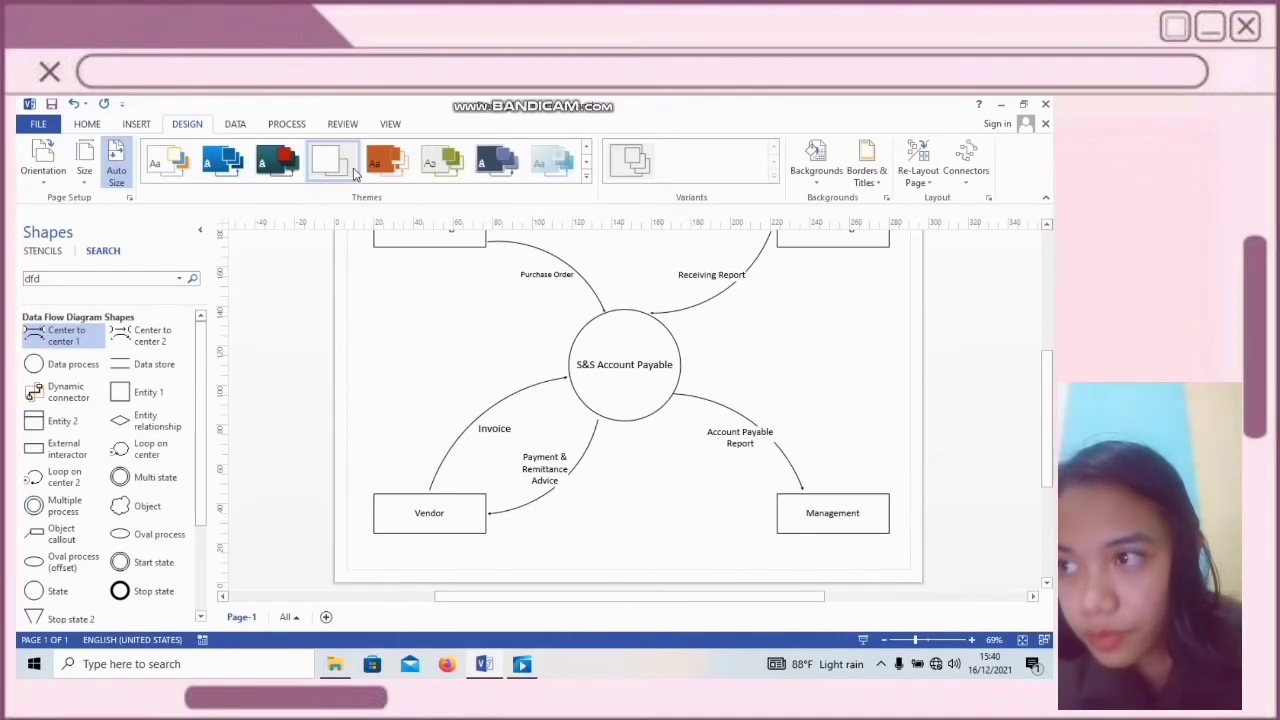
{"action": "left_click", "coordinate": [276, 172]}
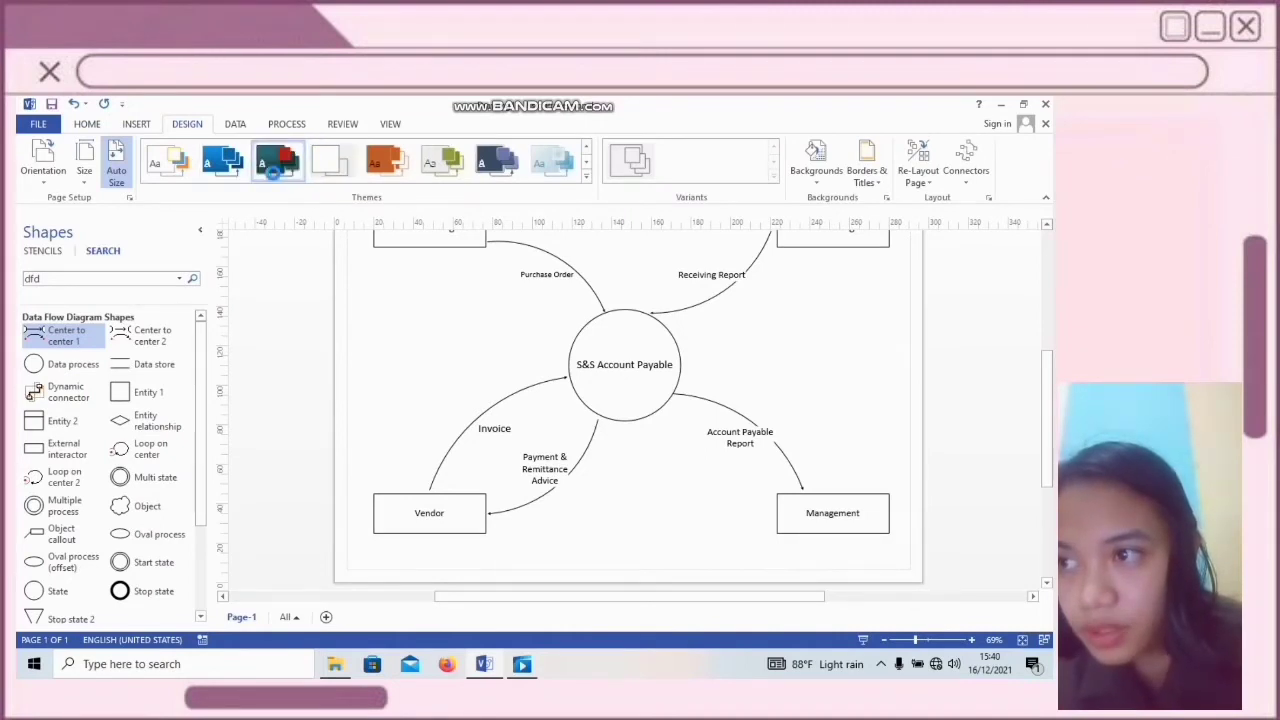
{"action": "left_click", "coordinate": [746, 180]}
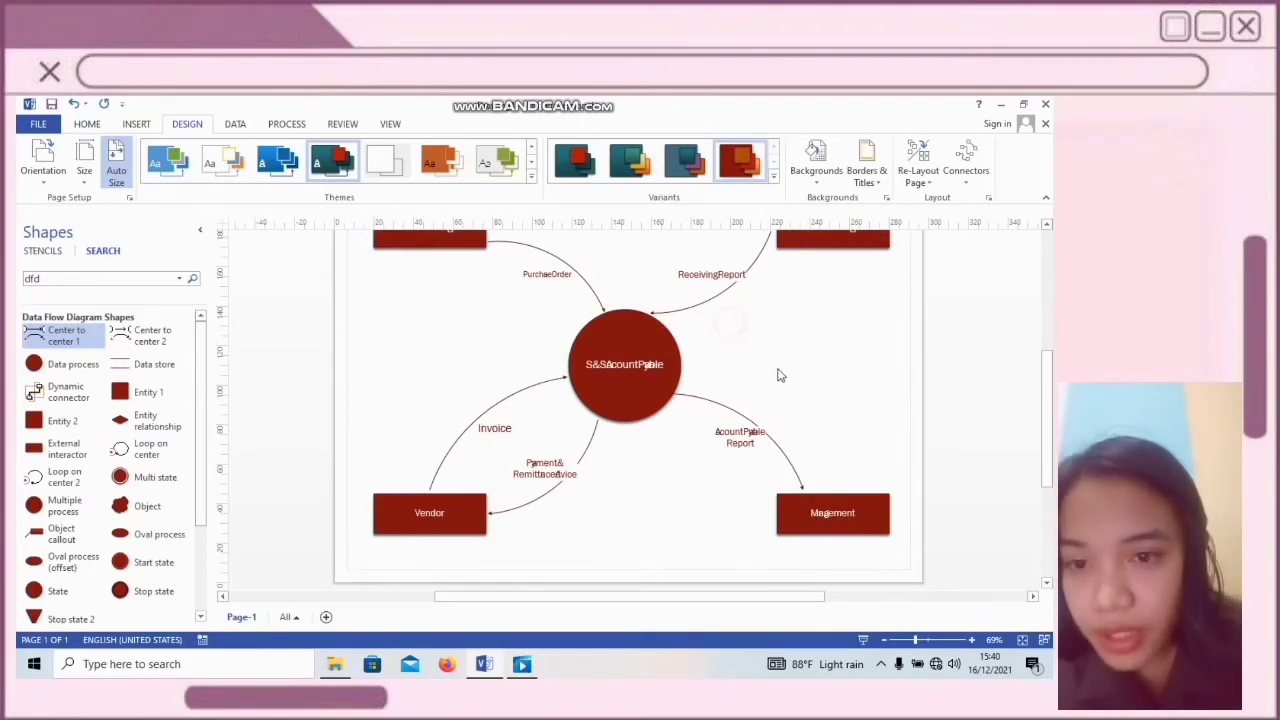
{"action": "scroll", "coordinate": [787, 376], "scroll_direction": "up", "scroll_amount": 1}
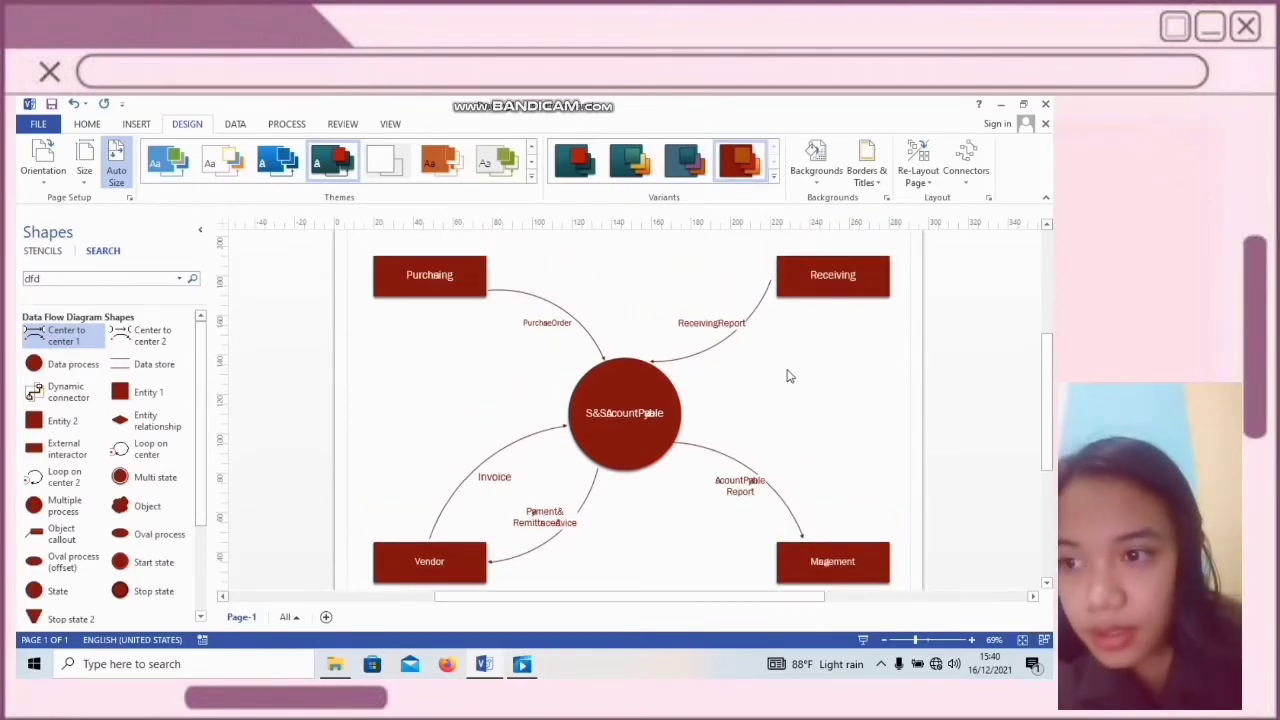
{"action": "scroll", "coordinate": [787, 376], "scroll_direction": "down", "scroll_amount": 1}
{"action": "scroll", "coordinate": [787, 376], "scroll_direction": "up", "scroll_amount": 1}
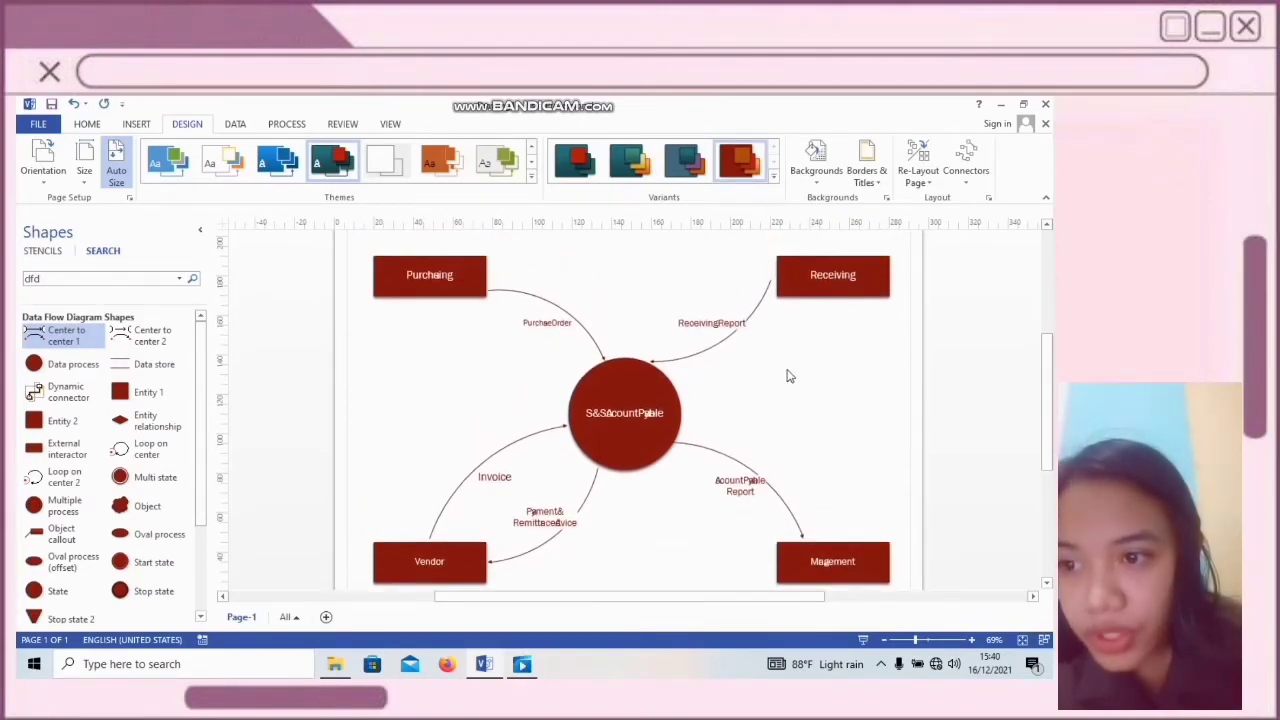
{"action": "left_click", "coordinate": [637, 416]}
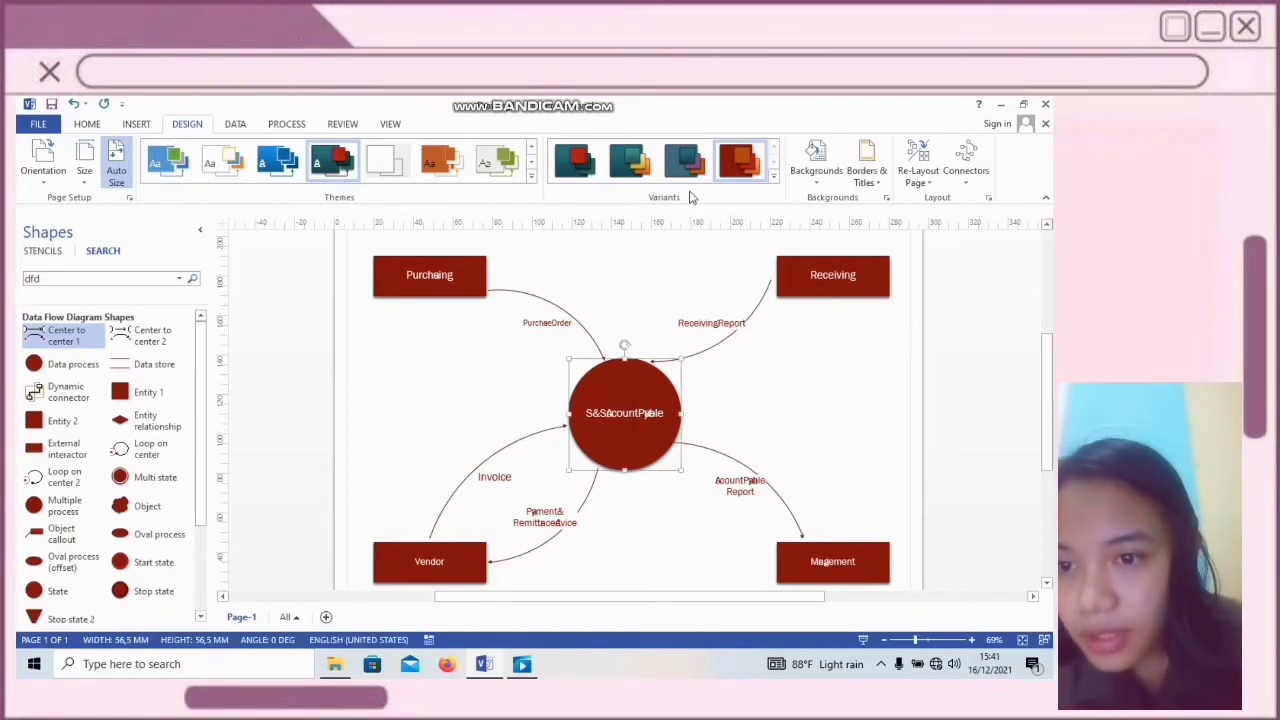
{"action": "left_click", "coordinate": [748, 360]}
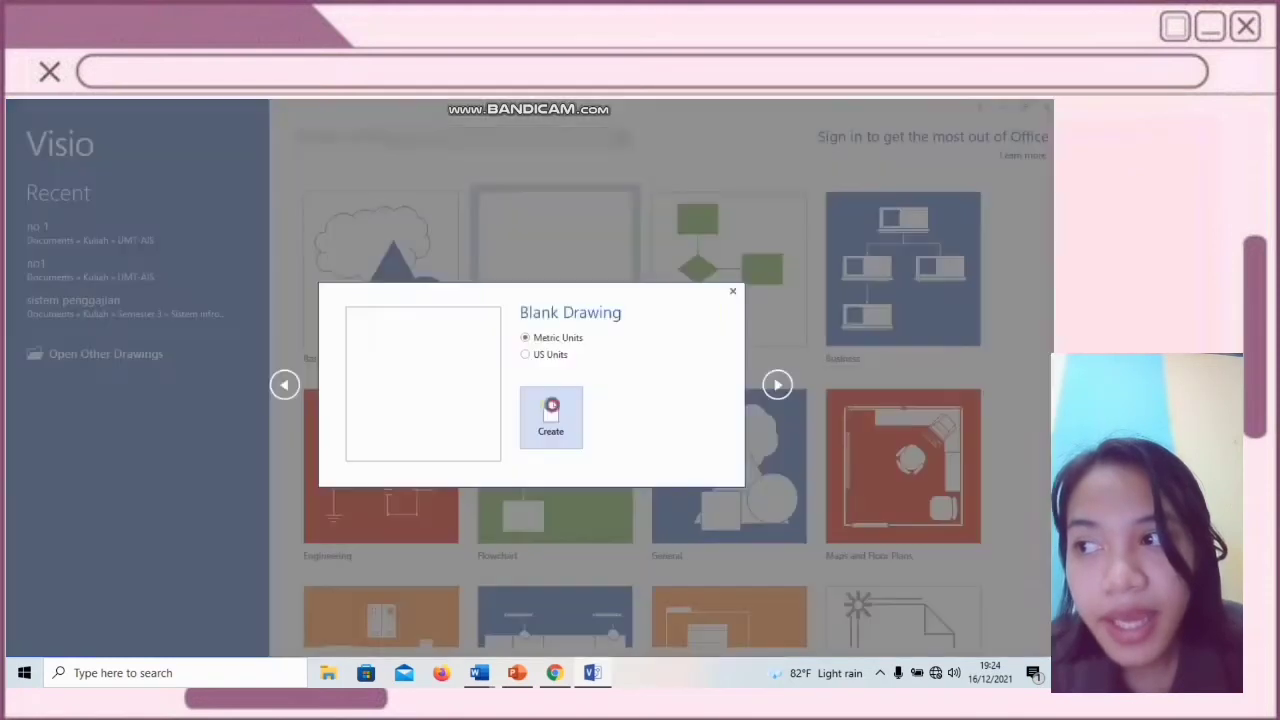
Create a blank drawing in metric units, search the shapes for "dfd" and expand the Data Flow Diagram Shapes results
{"action": "left_click", "coordinate": [551, 410]}
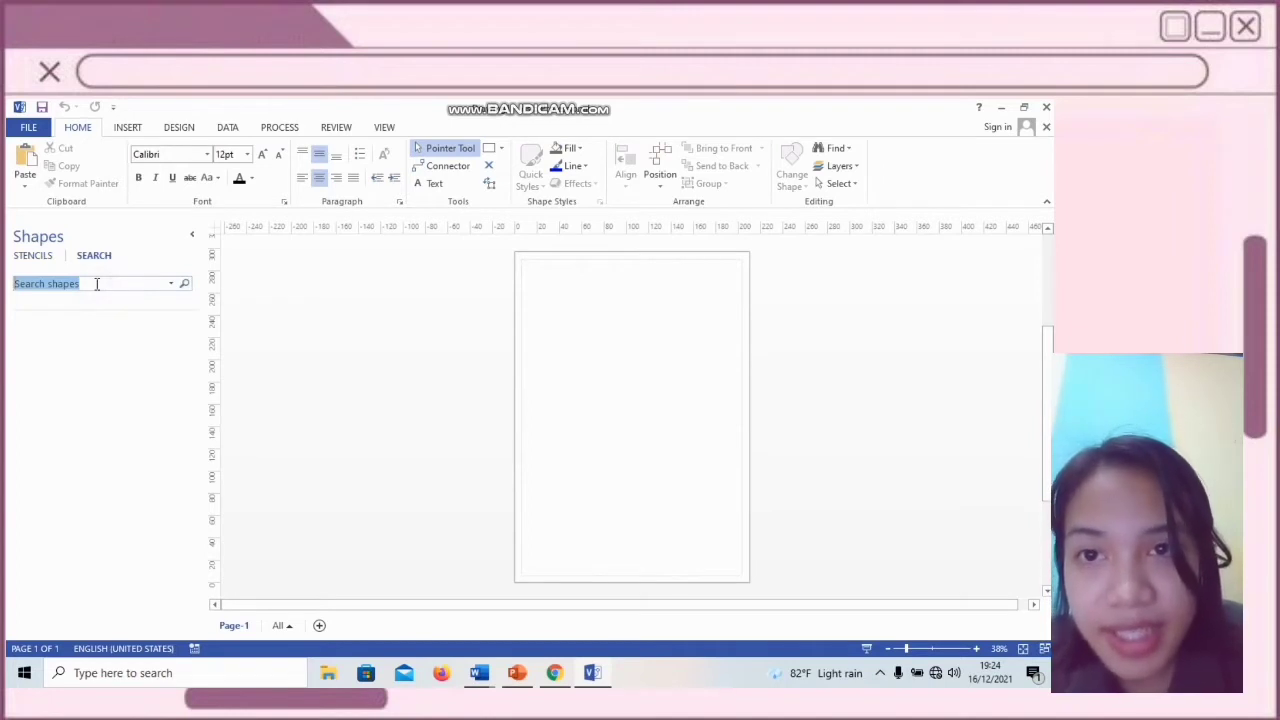
{"action": "type", "text": "d"}
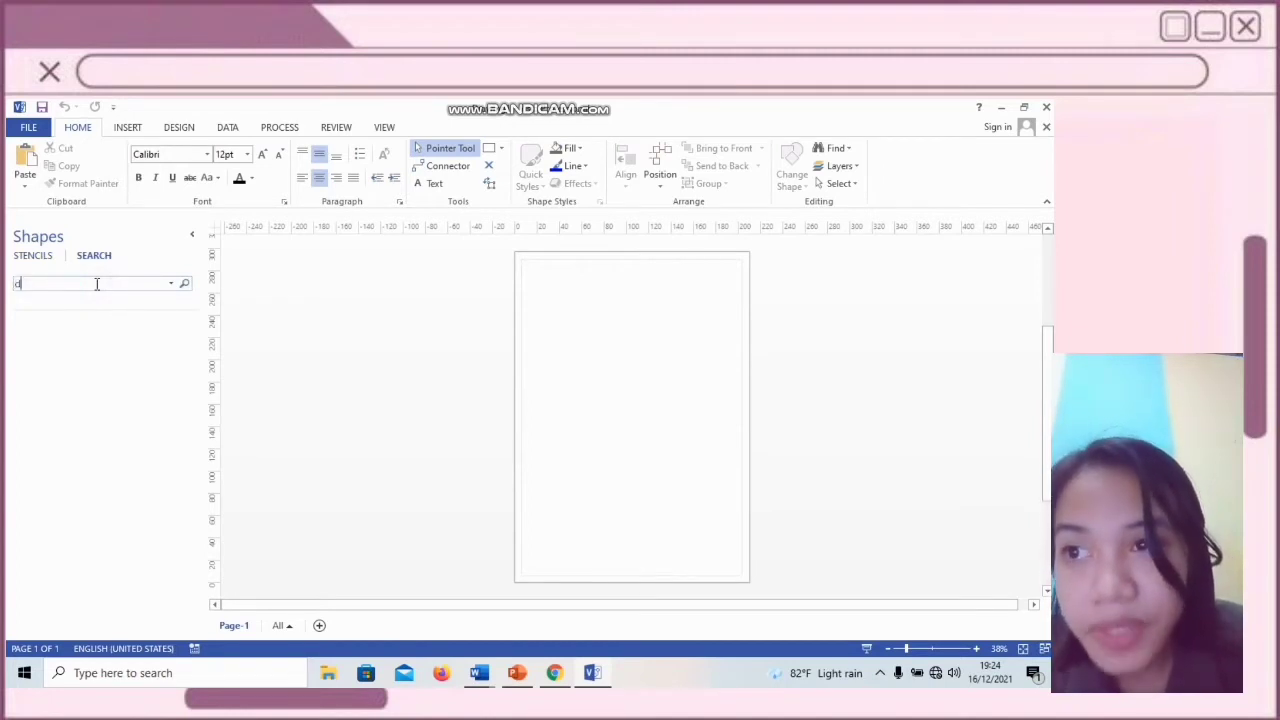
{"action": "type", "text": "fd"}
{"action": "key", "text": "Return"}
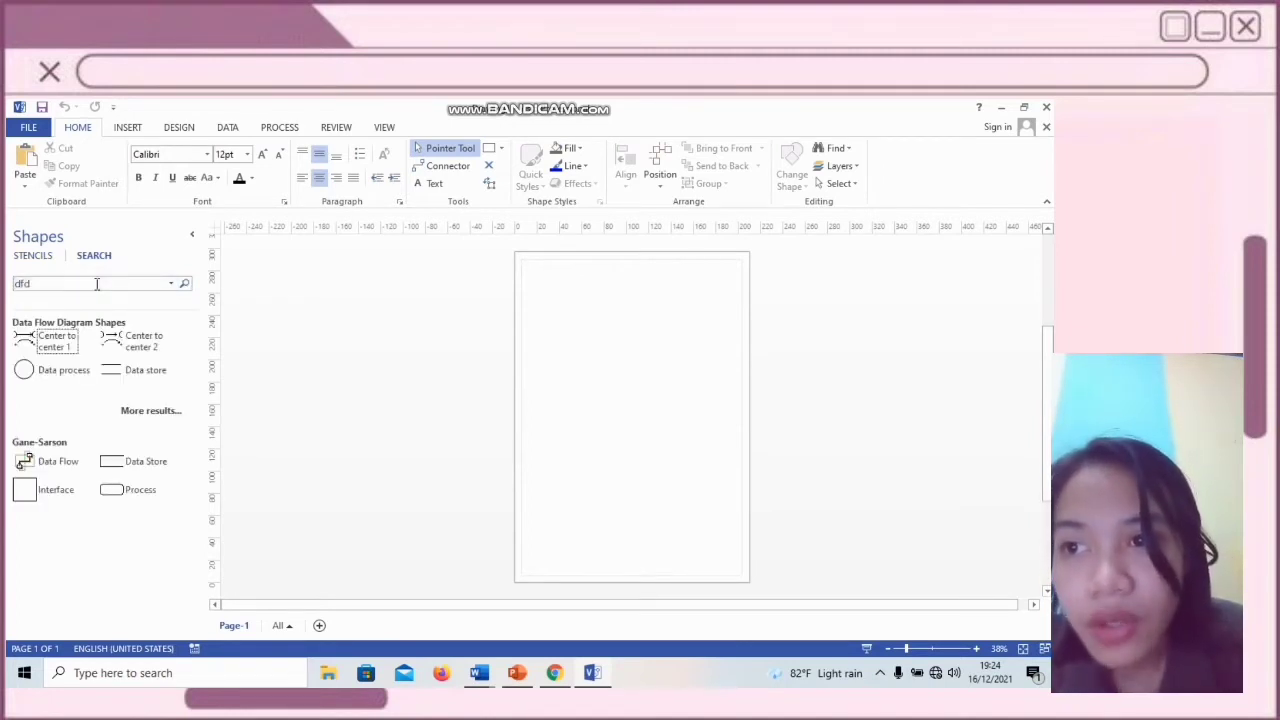
{"action": "left_click", "coordinate": [137, 416]}
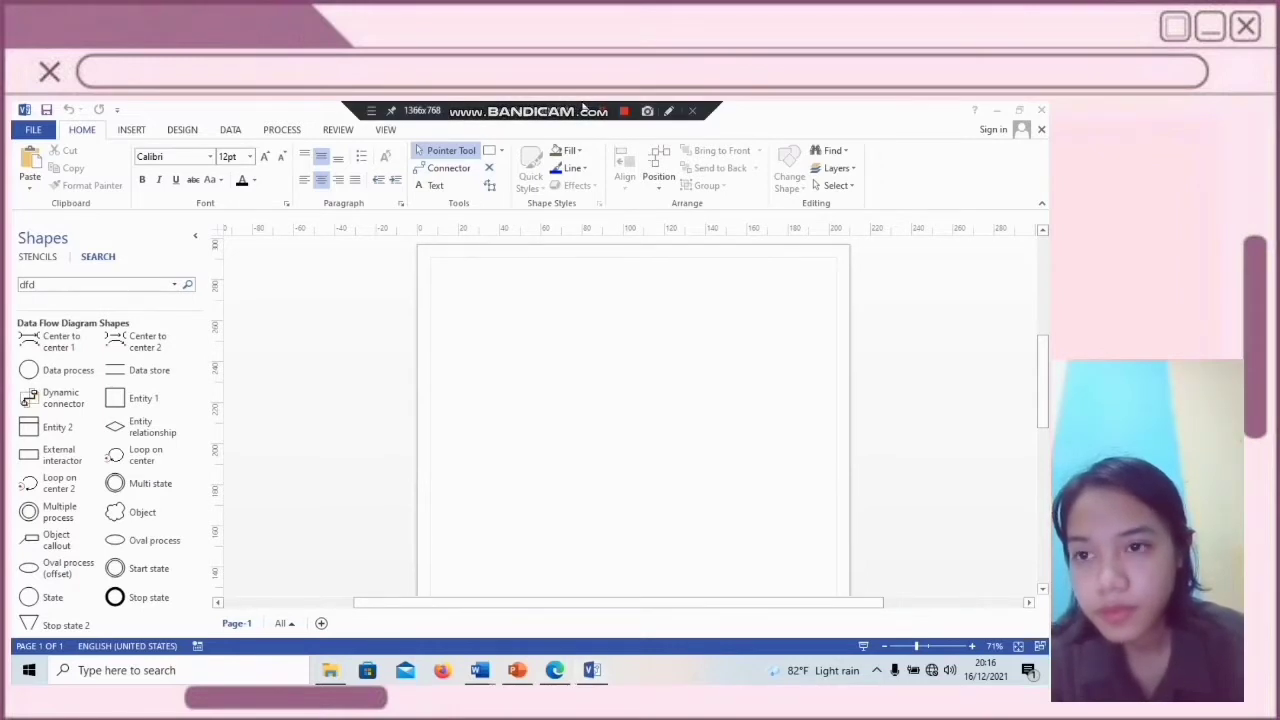
Place a 40 mm Data process circle in the page's upper-left area and label it "1.0 Record Payable" in enlarged text
{"action": "left_click_drag", "start_coordinate": [26, 370], "coordinate": [614, 485]}
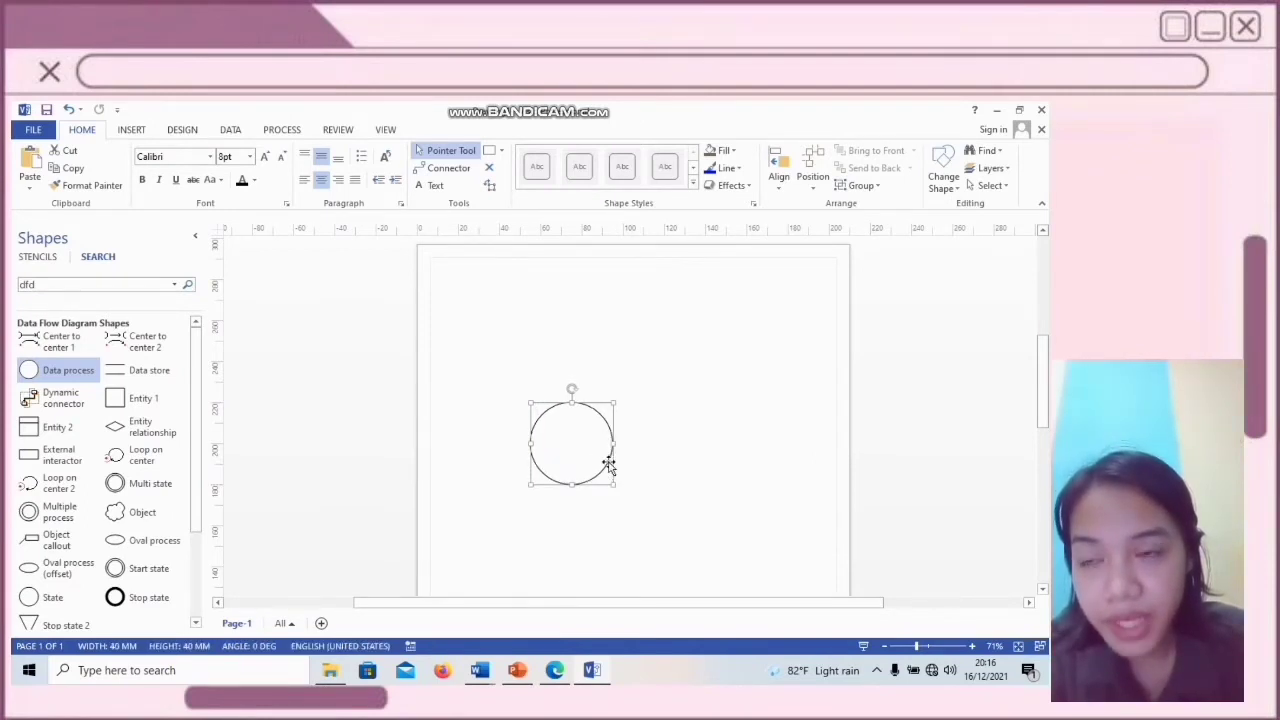
{"action": "left_click_drag", "start_coordinate": [590, 408], "coordinate": [561, 402]}
{"action": "double_click", "coordinate": [537, 449]}
{"action": "type", "text": "1.0"}
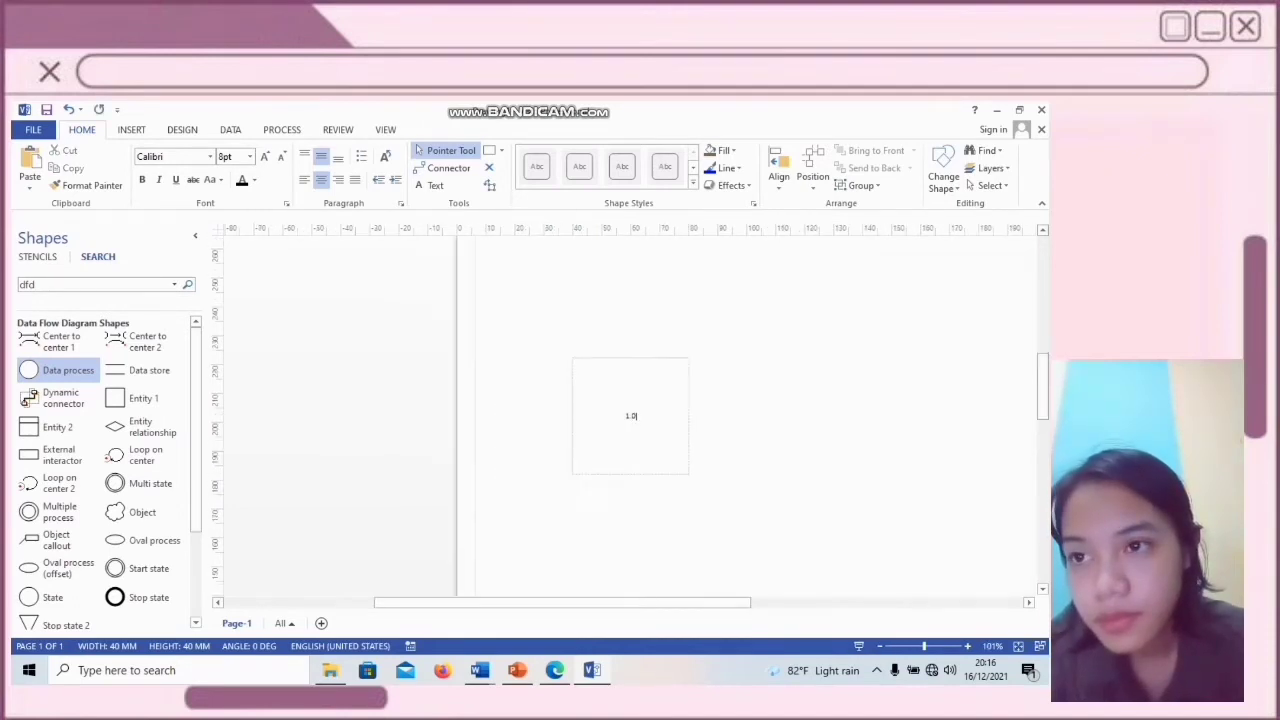
{"action": "type", "text": " Record Payable"}
{"action": "key", "text": "ctrl+a"}
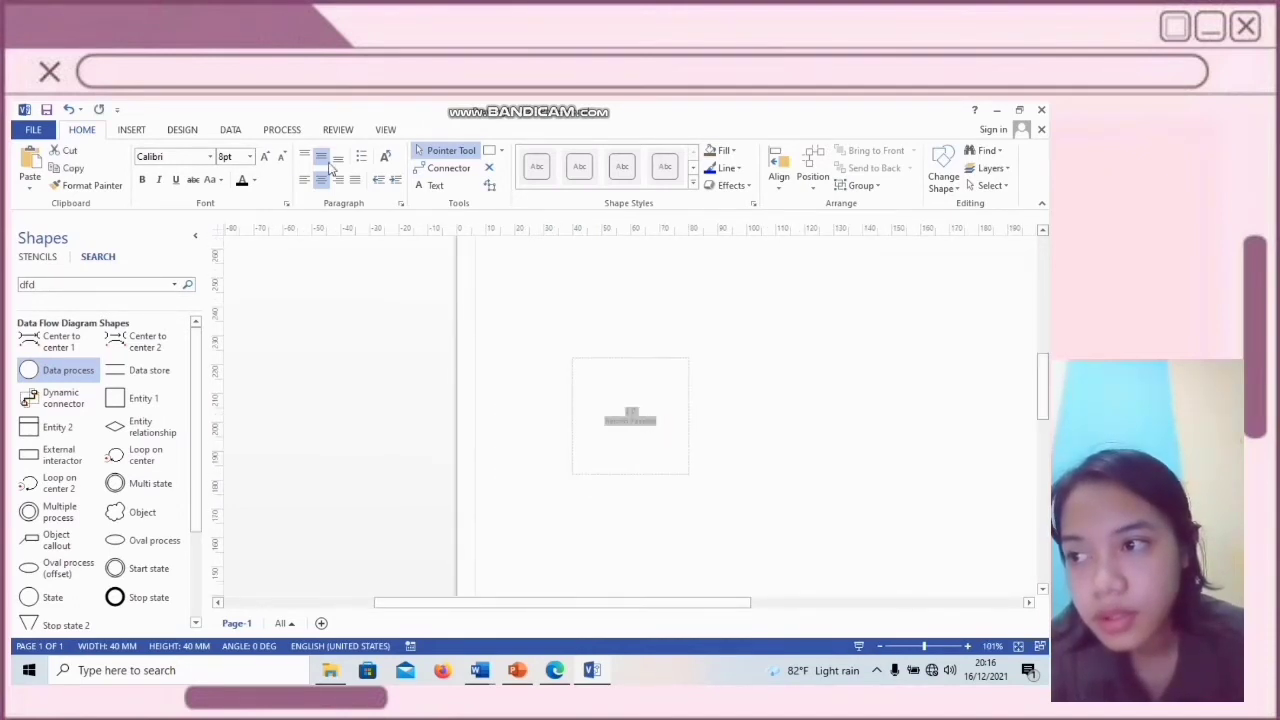
{"action": "left_click", "coordinate": [264, 156]}
{"action": "left_click", "coordinate": [264, 156]}
{"action": "left_click", "coordinate": [264, 156]}
{"action": "left_click", "coordinate": [264, 156]}
{"action": "left_click", "coordinate": [264, 156]}
Place a 35 by 20 mm Entity 1 shape above the Record Payable circle and label it "Vendor" in enlarged text
{"action": "left_click_drag", "start_coordinate": [120, 393], "coordinate": [491, 306]}
{"action": "type", "text": "vendor"}
{"action": "key", "text": "ctrl+a"}
{"action": "left_click", "coordinate": [264, 156]}
{"action": "left_click", "coordinate": [264, 156]}
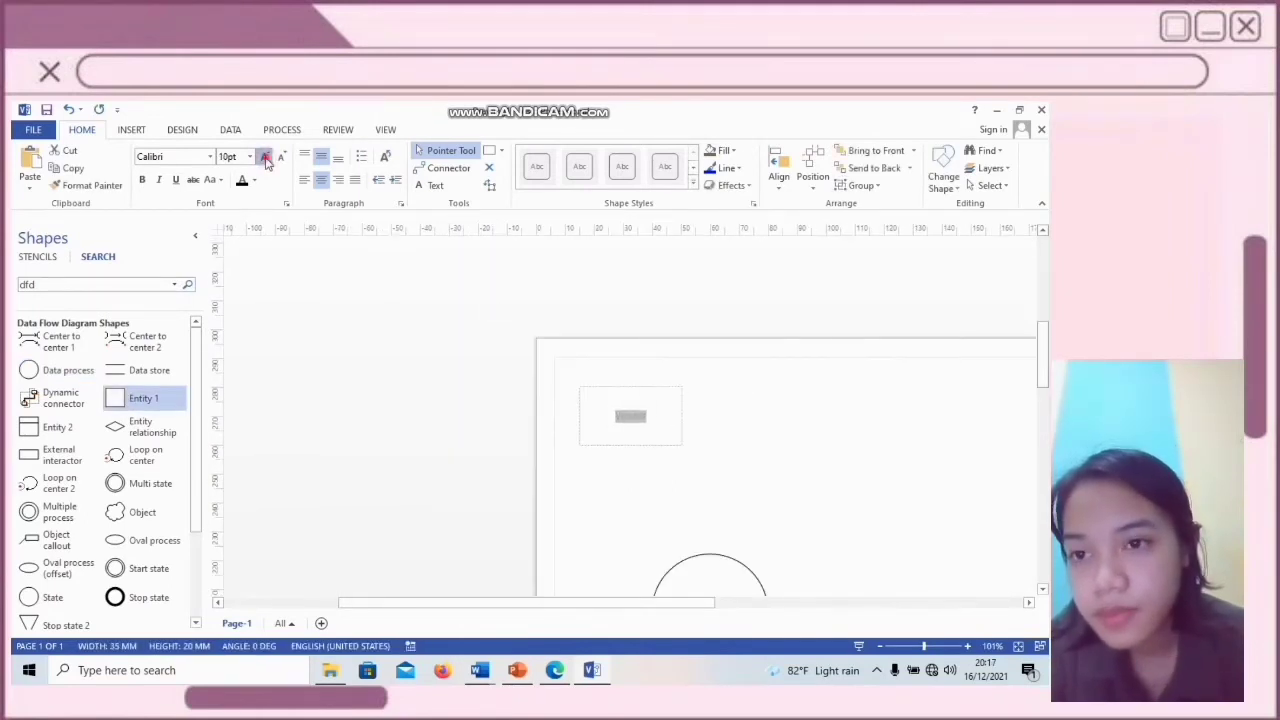
{"action": "left_click", "coordinate": [264, 156]}
{"action": "left_click", "coordinate": [264, 156]}
{"action": "left_click", "coordinate": [320, 400]}
Connect Vendor to the Record Payable circle with a Center to center 1 connector and label it "Invoice" in 12 pt text
{"action": "left_click_drag", "start_coordinate": [56, 345], "coordinate": [531, 414]}
{"action": "left_click_drag", "start_coordinate": [482, 346], "coordinate": [565, 343]}
{"action": "type", "text": "Invoice"}
{"action": "key", "text": "ctrl+a"}
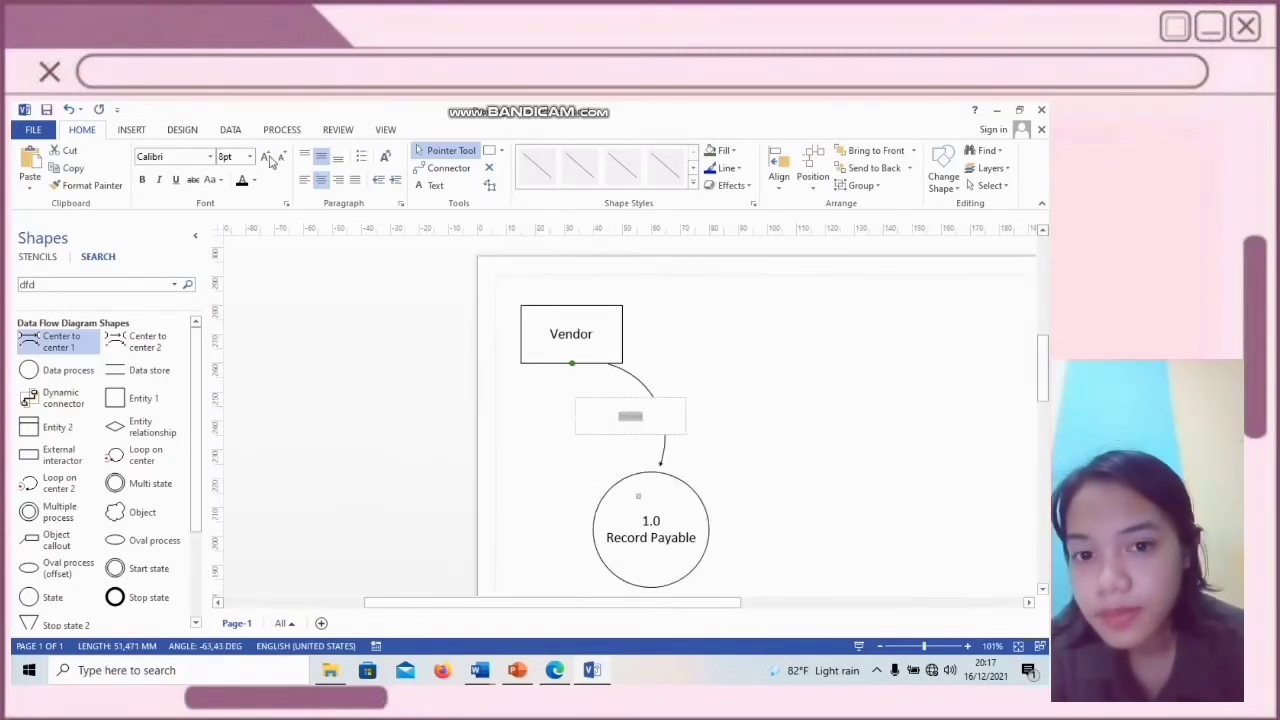
{"action": "left_click", "coordinate": [264, 156]}
{"action": "left_click", "coordinate": [760, 386]}
Add a 40 by 10 mm Data store labelled "Account Payable" below the 1.0 circle and connect the circle to it with Center to center 2
{"action": "left_click_drag", "start_coordinate": [115, 370], "coordinate": [532, 439]}
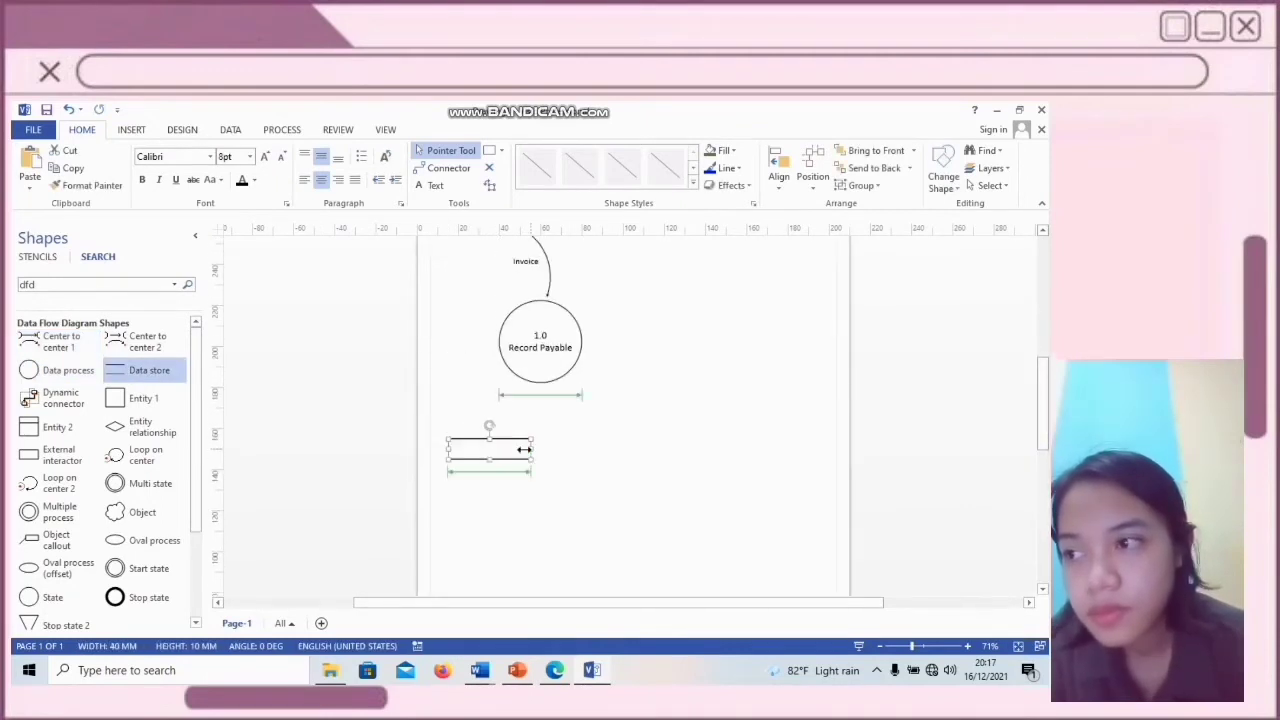
{"action": "type", "text": "Account Payable"}
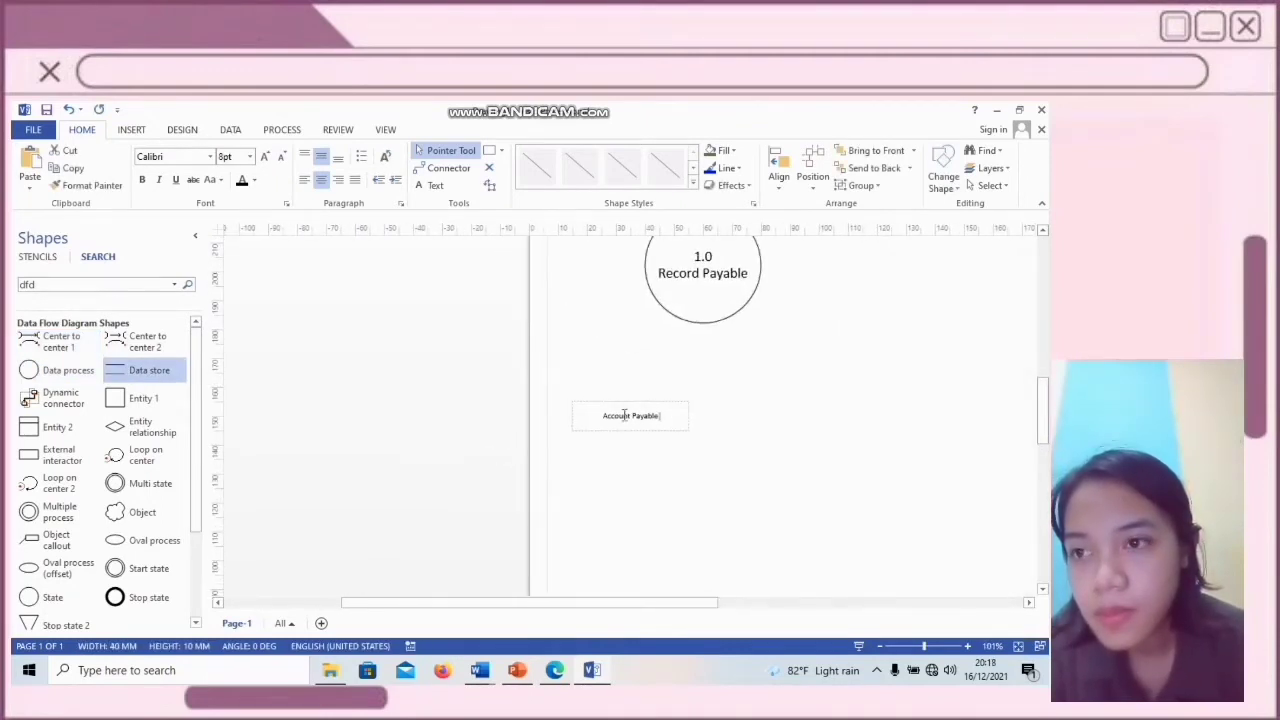
{"action": "key", "text": "ctrl+a"}
{"action": "left_click", "coordinate": [264, 156]}
{"action": "left_click", "coordinate": [604, 450]}
{"action": "left_click_drag", "start_coordinate": [145, 341], "coordinate": [487, 437]}
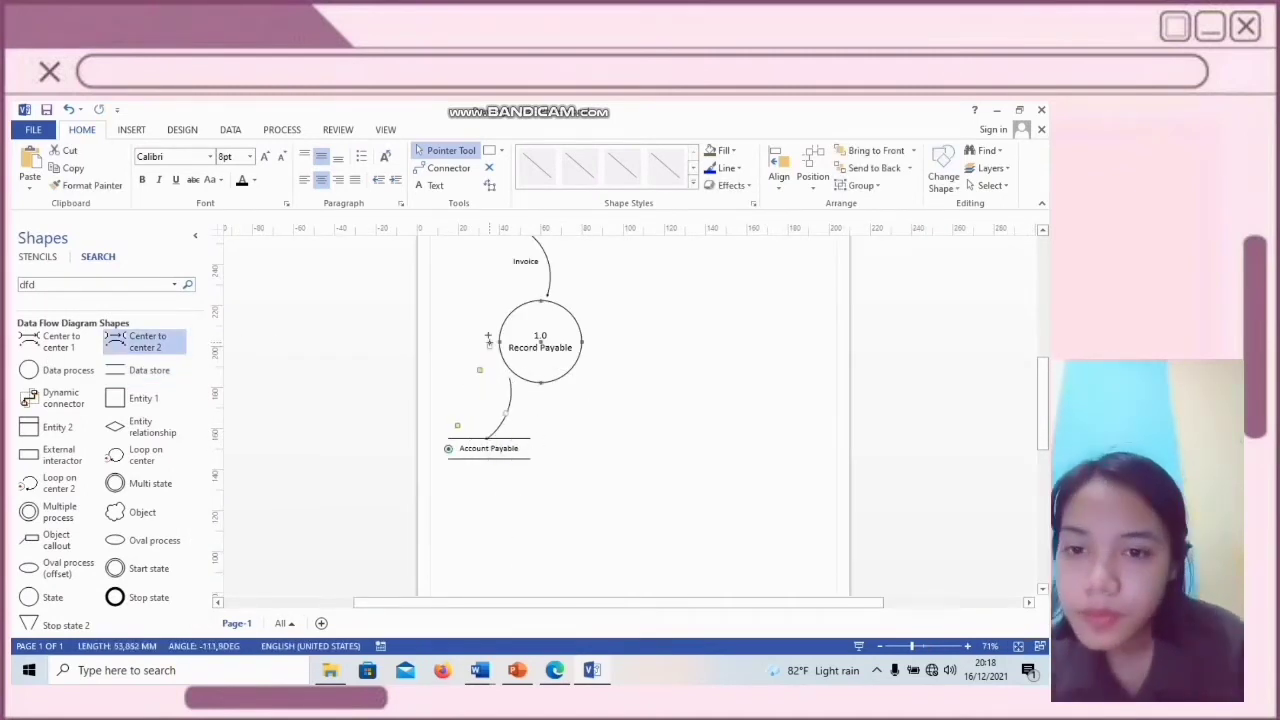
Add a 32 by 10 mm Data store labelled "Vendor Invoice" beside Account Payable and connect the 1.0 circle to it with Center to center 2
{"action": "left_click_drag", "start_coordinate": [140, 371], "coordinate": [628, 448]}
{"action": "type", "text": "Vendor invo"}
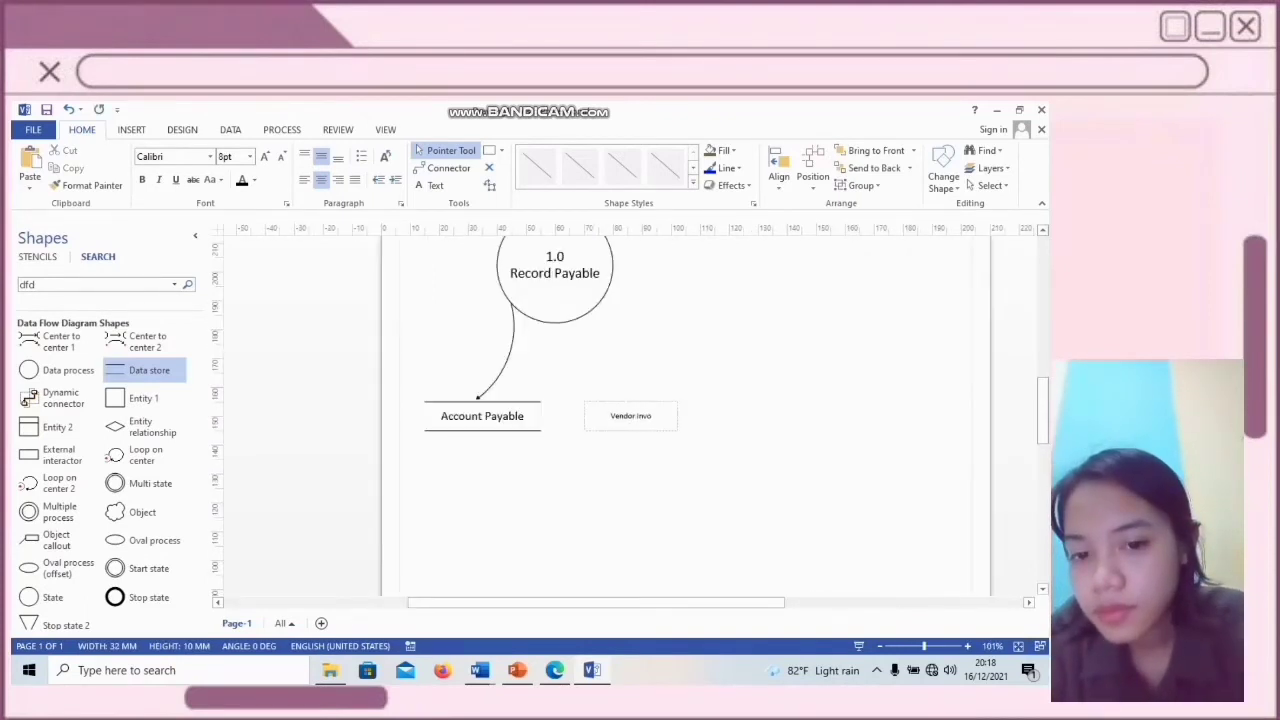
{"action": "left_click", "coordinate": [323, 394]}
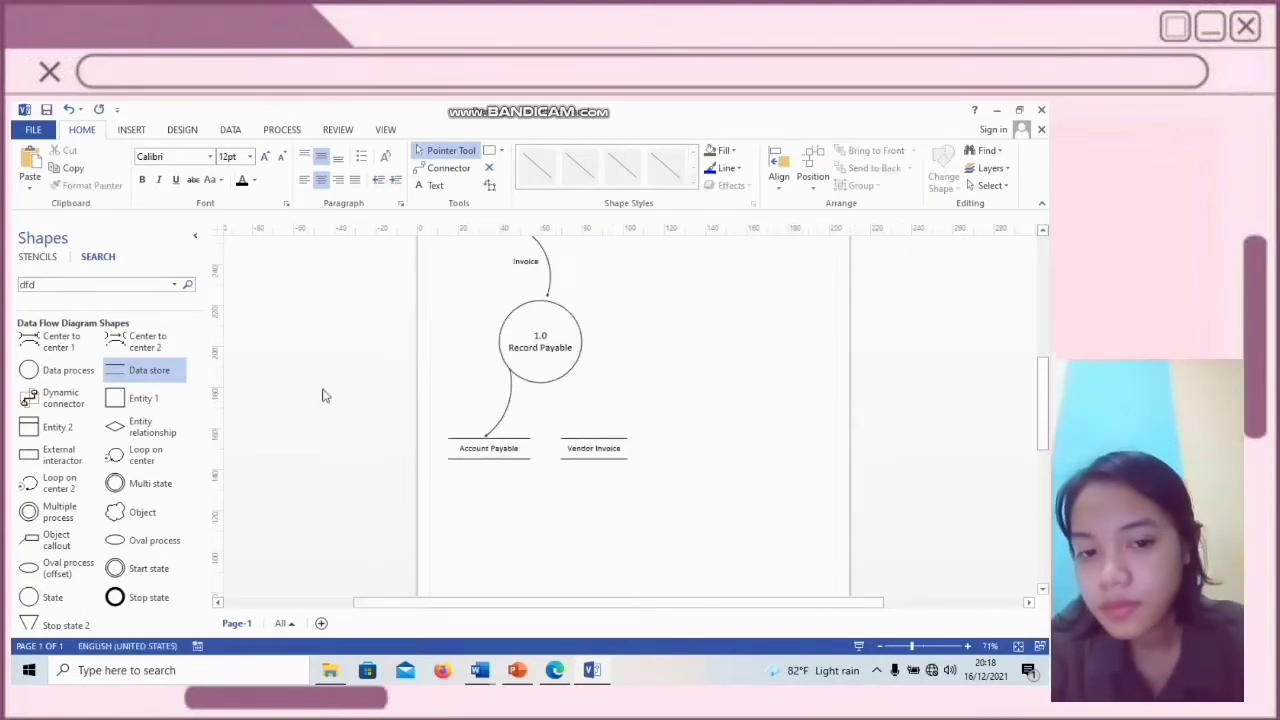
{"action": "left_click_drag", "start_coordinate": [145, 341], "coordinate": [582, 469]}
{"action": "left_click_drag", "start_coordinate": [552, 407], "coordinate": [542, 362]}
Place a 40 mm Data process circle to the right of the Record Payable circle
{"action": "scroll", "coordinate": [674, 409], "scroll_direction": "down", "scroll_amount": 2}
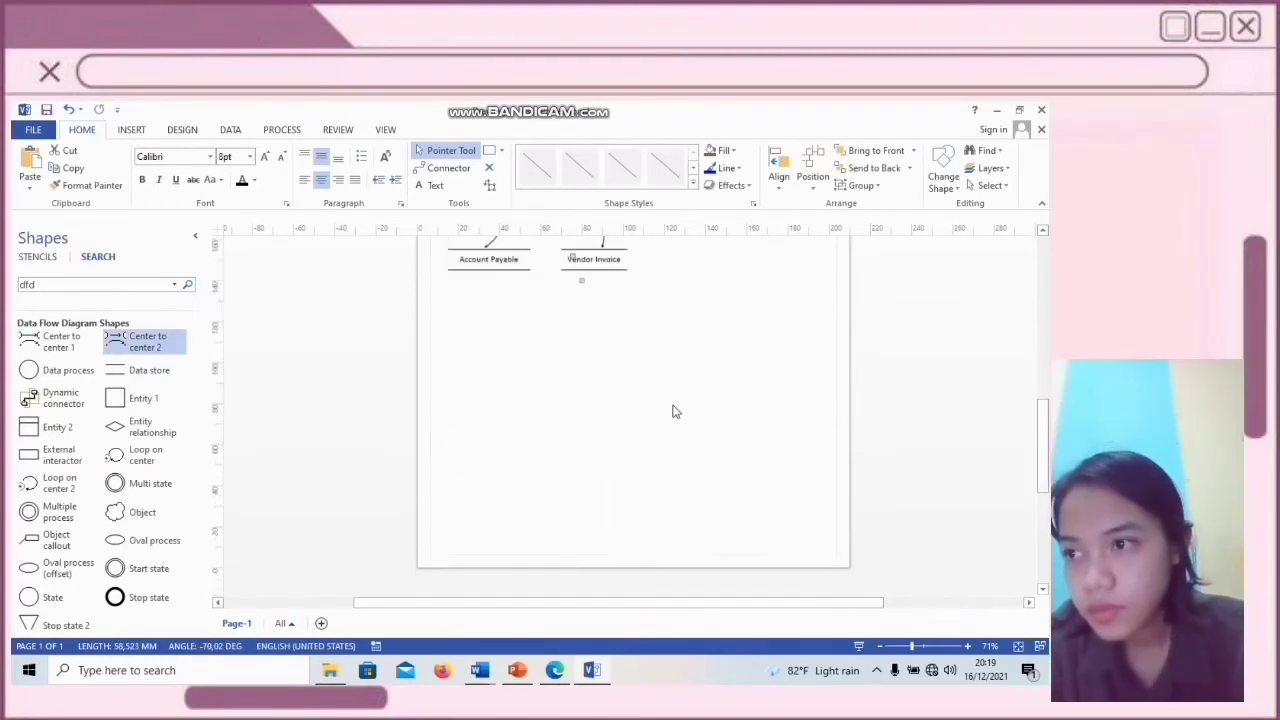
{"action": "scroll", "coordinate": [673, 411], "scroll_direction": "up", "scroll_amount": 3}
{"action": "scroll", "coordinate": [674, 411], "scroll_direction": "down", "scroll_amount": 2}
{"action": "scroll", "coordinate": [674, 411], "scroll_direction": "up", "scroll_amount": 3}
{"action": "left_click_drag", "start_coordinate": [40, 370], "coordinate": [770, 460]}
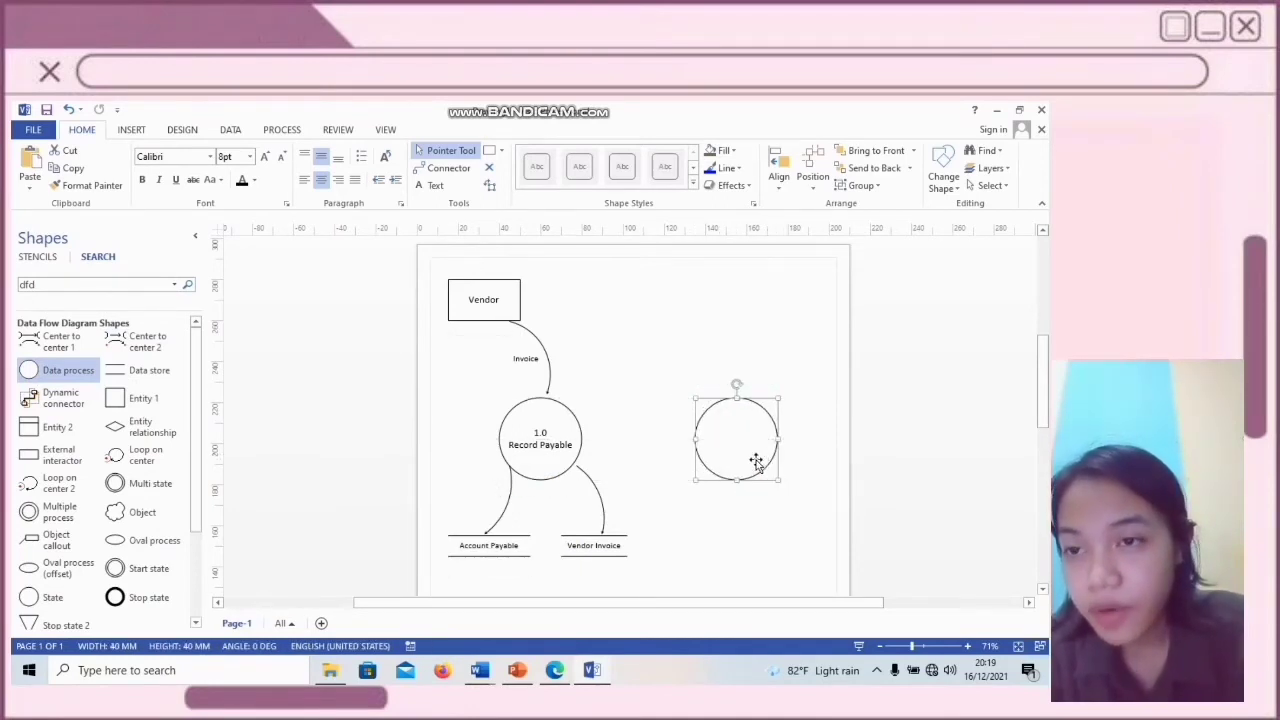
Label the new process circle "2.0 Collect & Store Purchase Order & Receiving Report" in enlarged text
{"action": "type", "text": "2.0"}
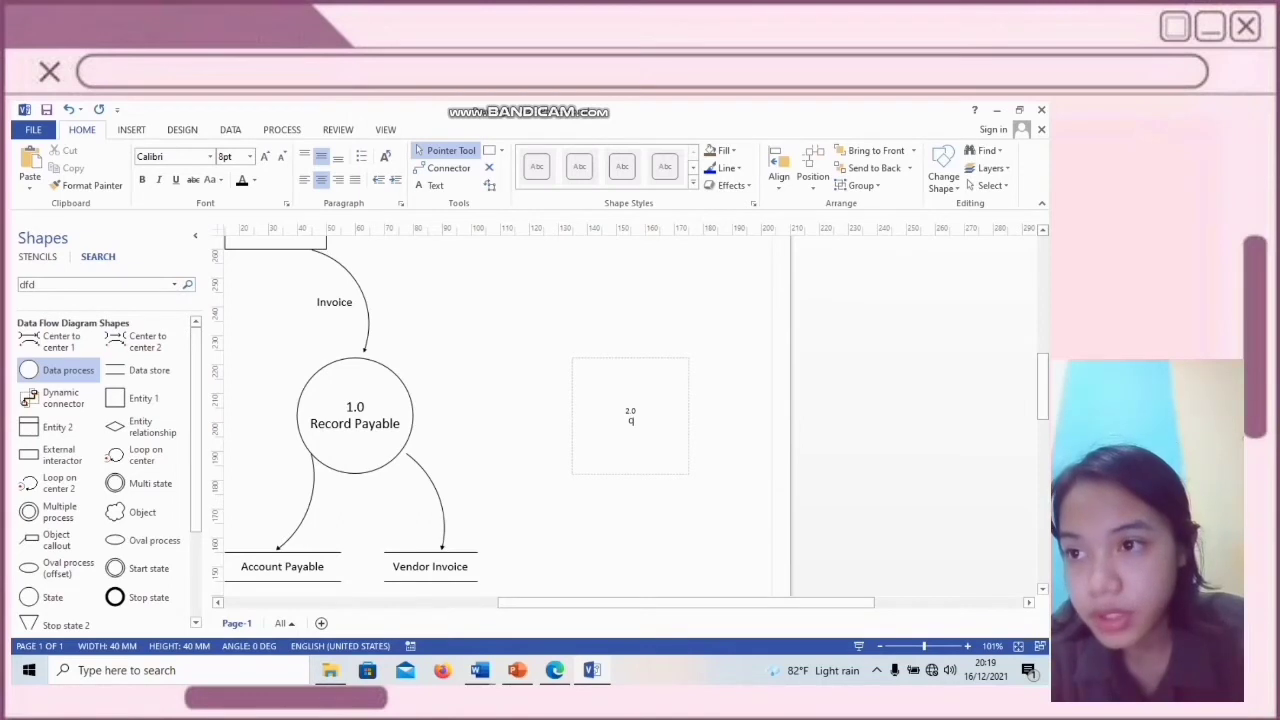
{"action": "type", "text": "Collect & Store Purchase"}
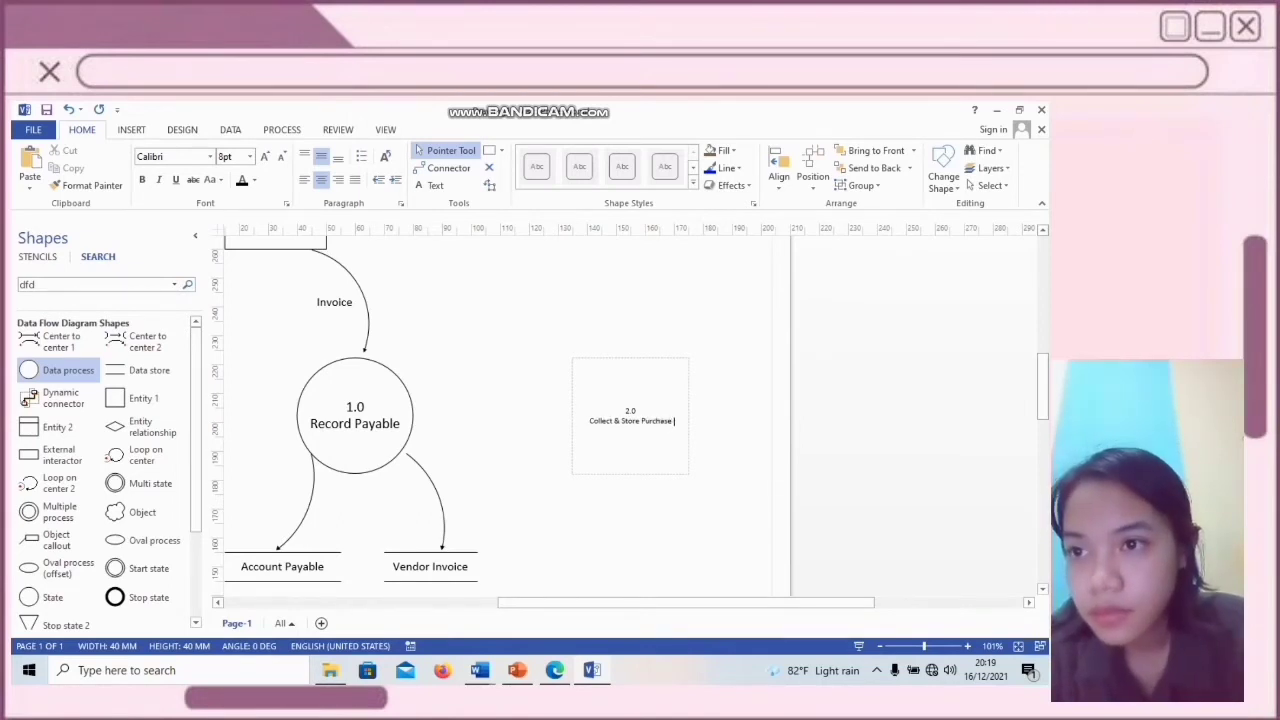
{"action": "type", "text": " Order & Receiving R"}
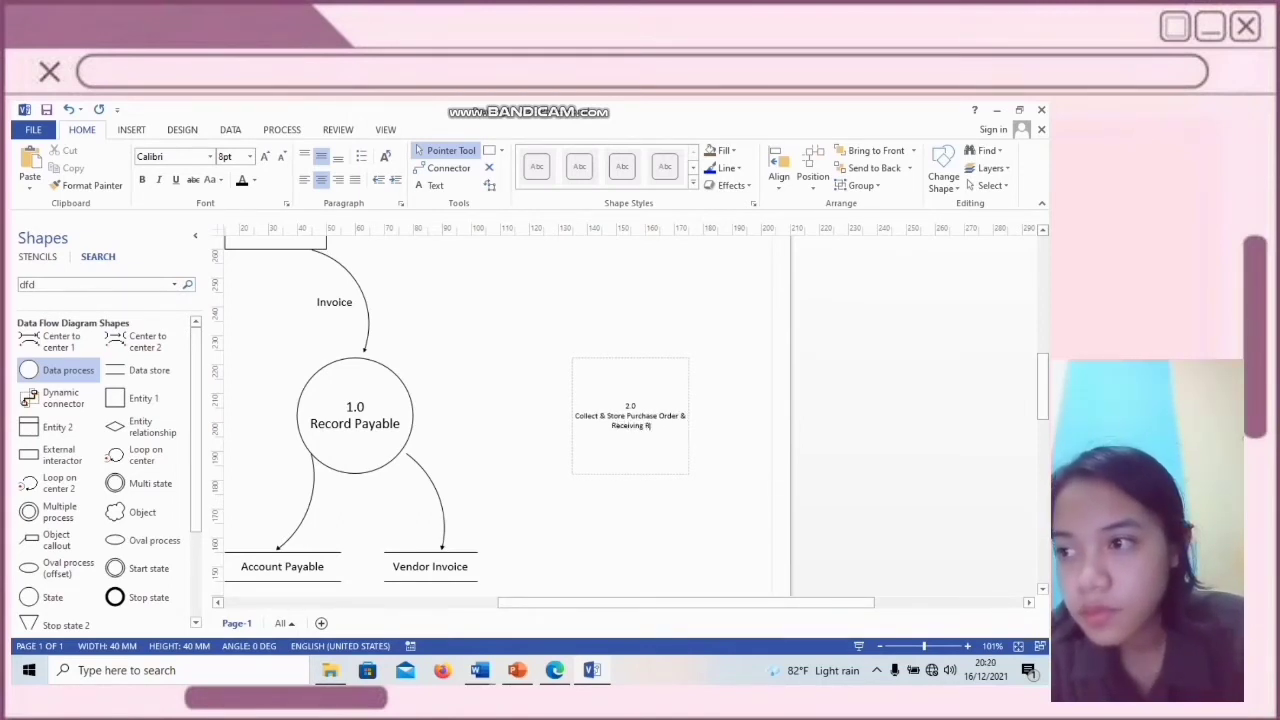
{"action": "type", "text": "eport"}
{"action": "left_click_drag", "start_coordinate": [619, 408], "coordinate": [737, 391]}
{"action": "left_click", "coordinate": [266, 157]}
{"action": "left_click", "coordinate": [266, 157]}
{"action": "left_click", "coordinate": [266, 157]}
{"action": "left_click", "coordinate": [468, 413]}
Place a 40 by 20 mm Entity 1 shape above the 2.0 circle, level with Vendor, and label it "Purchasing" in enlarged text
{"action": "left_click_drag", "start_coordinate": [143, 398], "coordinate": [703, 294]}
{"action": "type", "text": "Pur"}
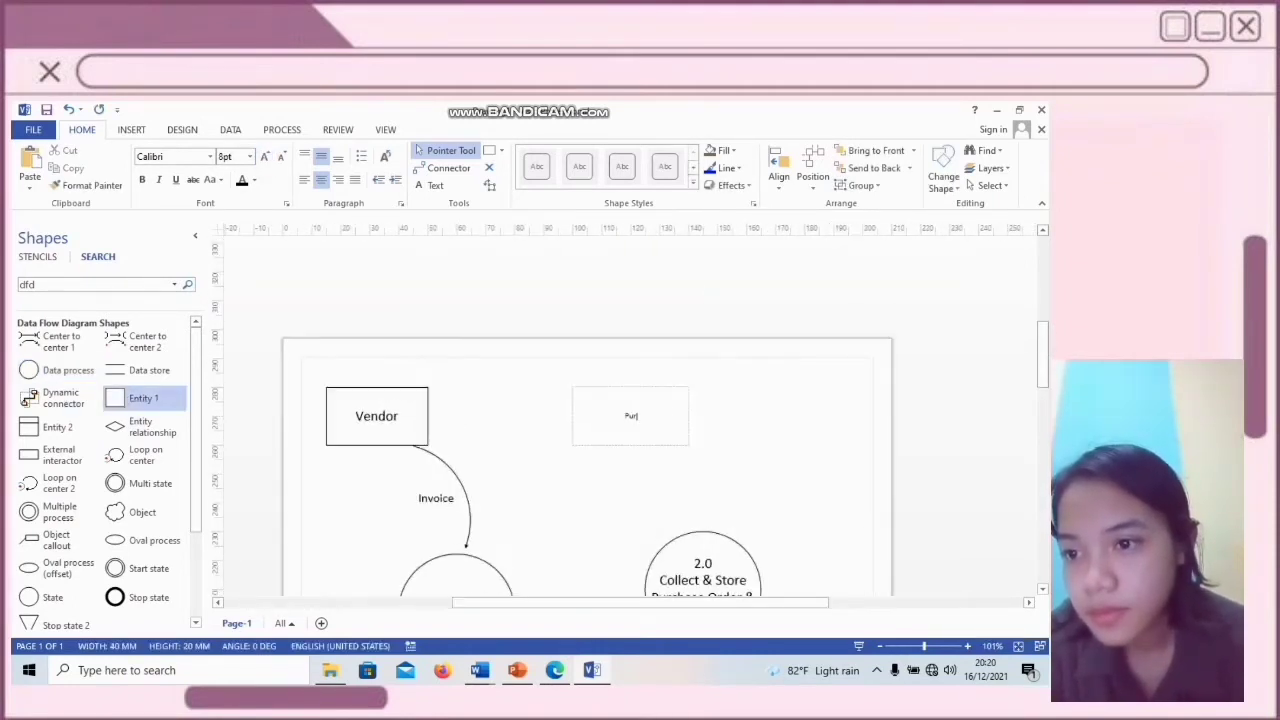
{"action": "type", "text": "chasing"}
{"action": "left_click_drag", "start_coordinate": [683, 413], "coordinate": [610, 416]}
{"action": "left_click", "coordinate": [266, 157]}
{"action": "left_click", "coordinate": [266, 157]}
{"action": "left_click", "coordinate": [266, 157]}
{"action": "left_click", "coordinate": [543, 471]}
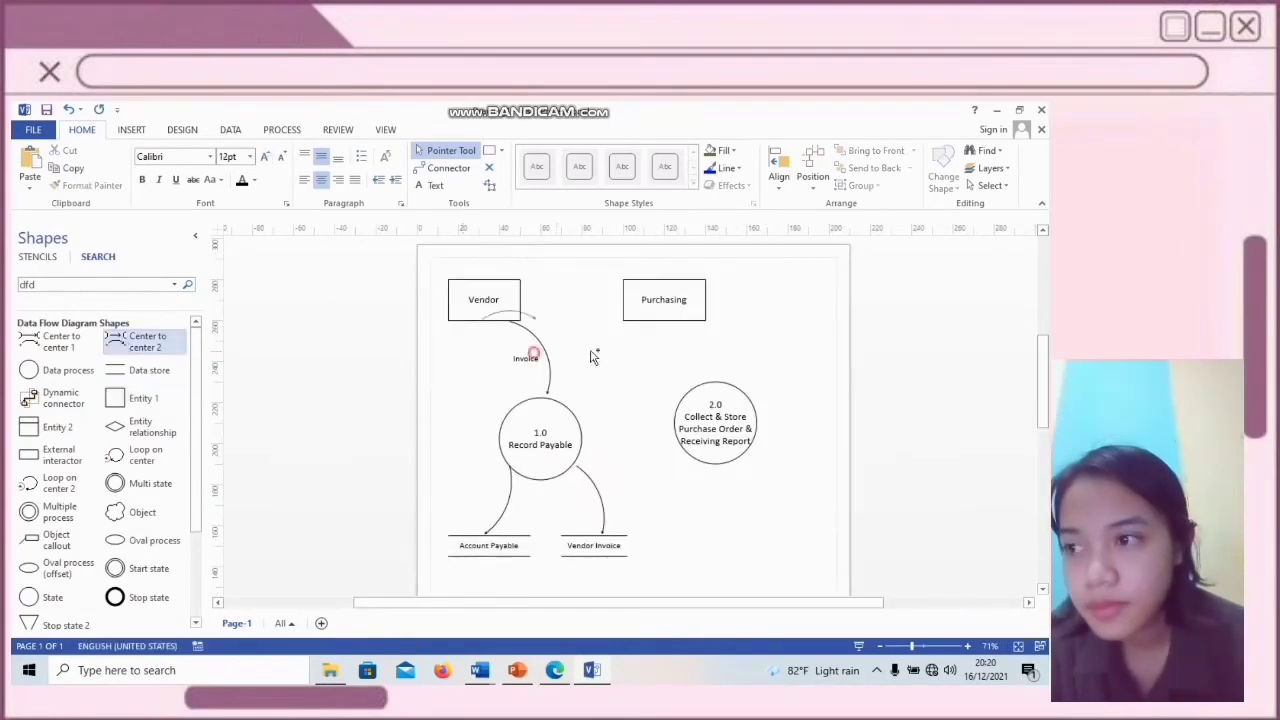
Connect Purchasing to the 2.0 circle with a Center to center 2 connector and label it "Purchase Order" in enlarged text
{"action": "mouse_move", "coordinate": [706, 360]}
{"action": "left_mouse_down"}
{"action": "mouse_move", "coordinate": [684, 342]}
{"action": "mouse_move", "coordinate": [694, 333]}
{"action": "mouse_move", "coordinate": [709, 349]}
{"action": "mouse_move", "coordinate": [694, 366]}
{"action": "left_mouse_up"}
{"action": "type", "text": "P"}
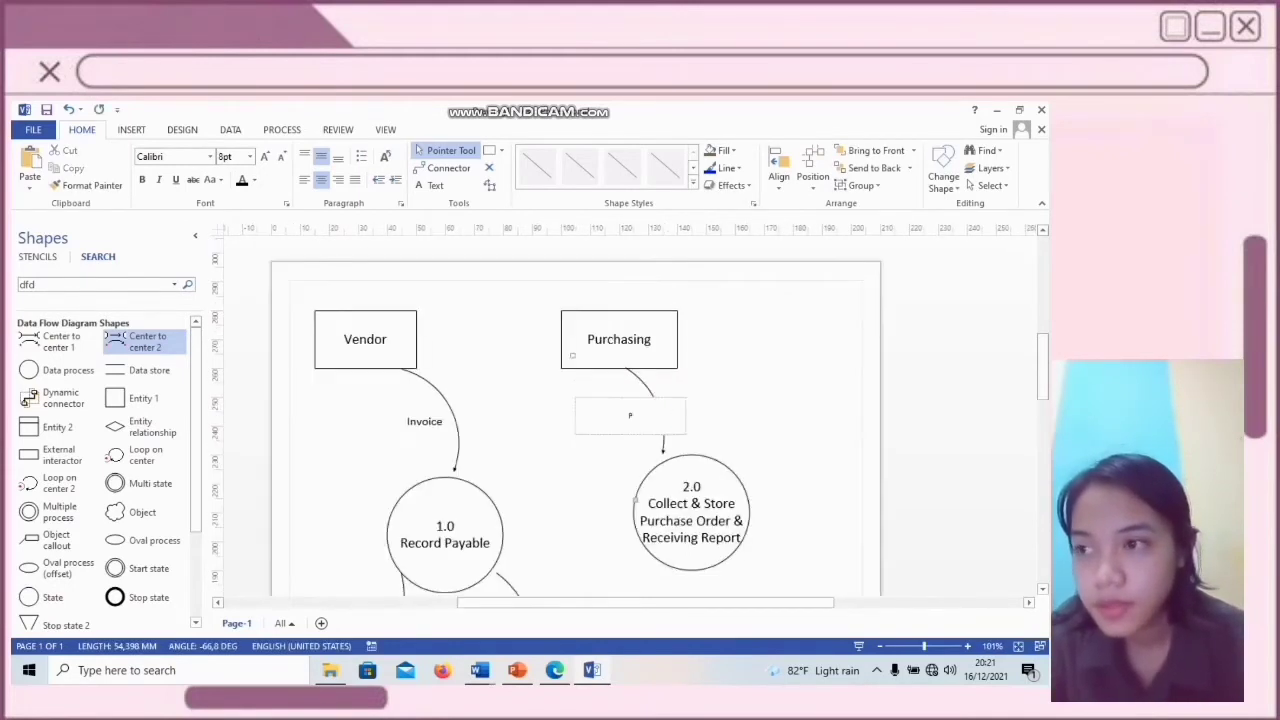
{"action": "type", "text": "urchase Order"}
{"action": "left_click", "coordinate": [517, 457]}
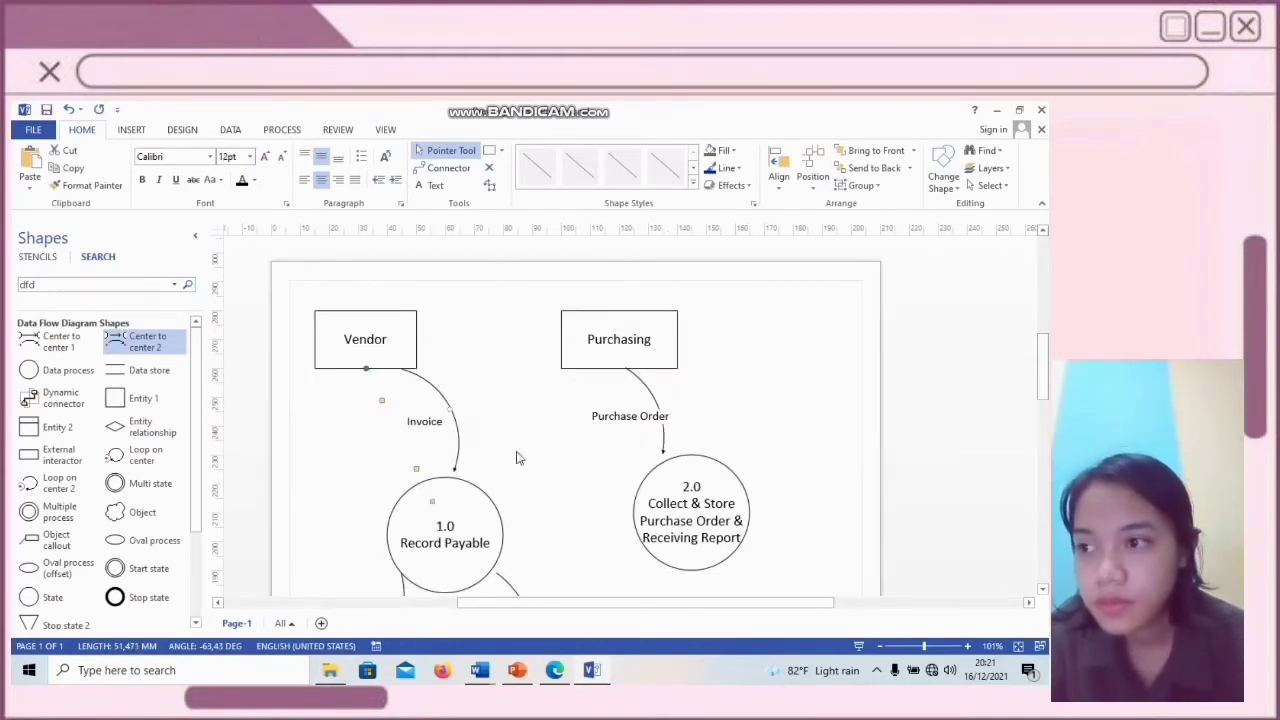
Add a 40 by 20 mm "Receiving" entity in 14 pt text right of Purchasing and connect it to the 2.0 circle with Center to center 2
{"action": "left_click_drag", "start_coordinate": [143, 398], "coordinate": [784, 339]}
{"action": "type", "text": "Rece"}
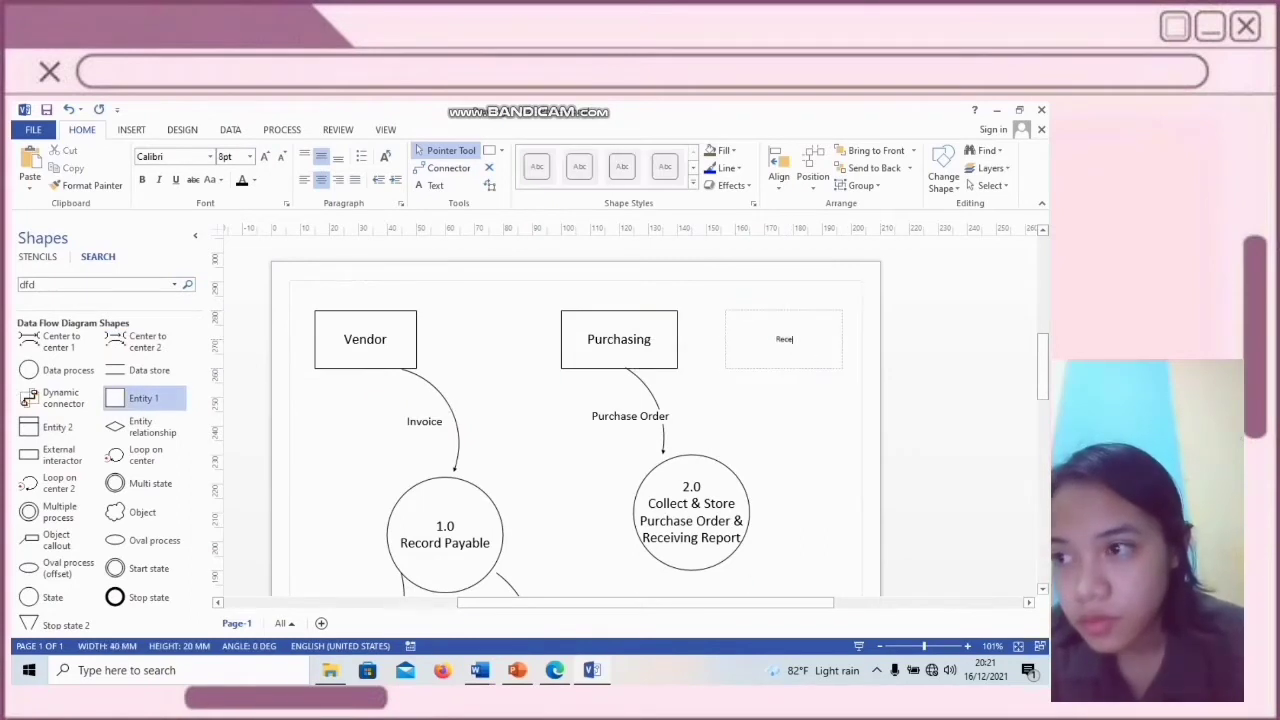
{"action": "type", "text": "iving"}
{"action": "left_click", "coordinate": [749, 409]}
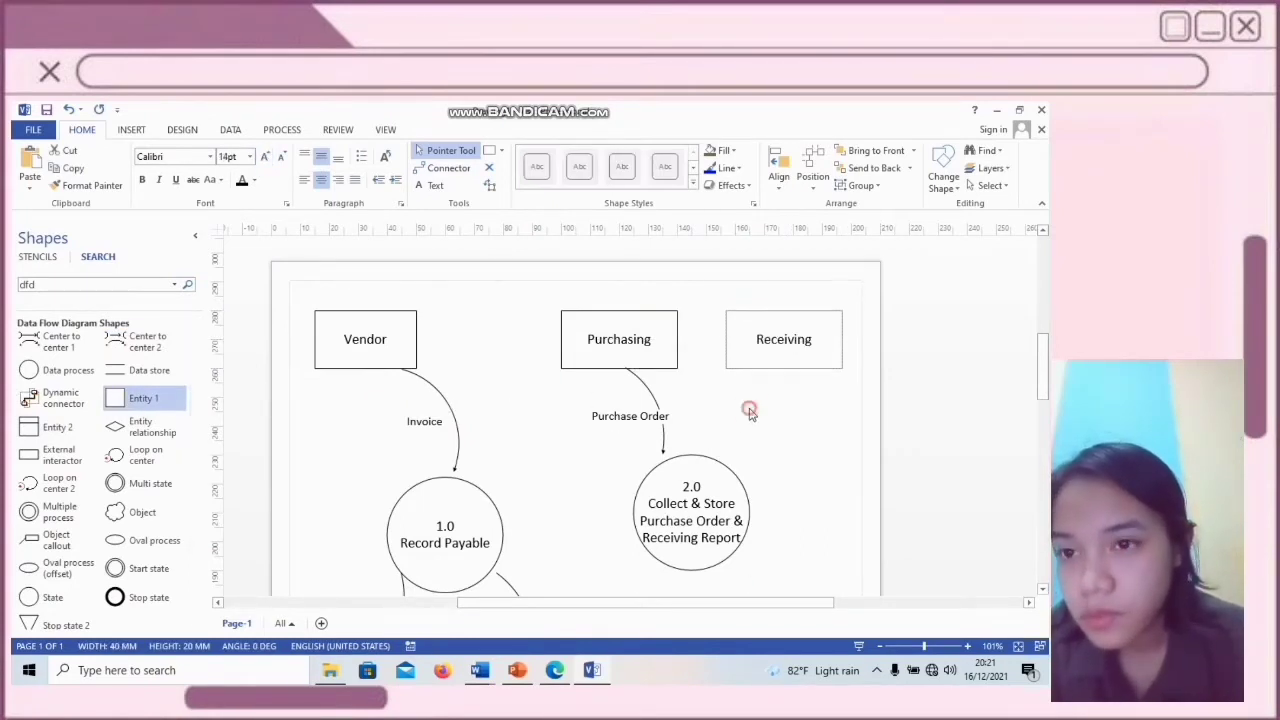
{"action": "left_click_drag", "start_coordinate": [747, 391], "coordinate": [703, 560]}
{"action": "left_click_drag", "start_coordinate": [769, 500], "coordinate": [765, 413]}
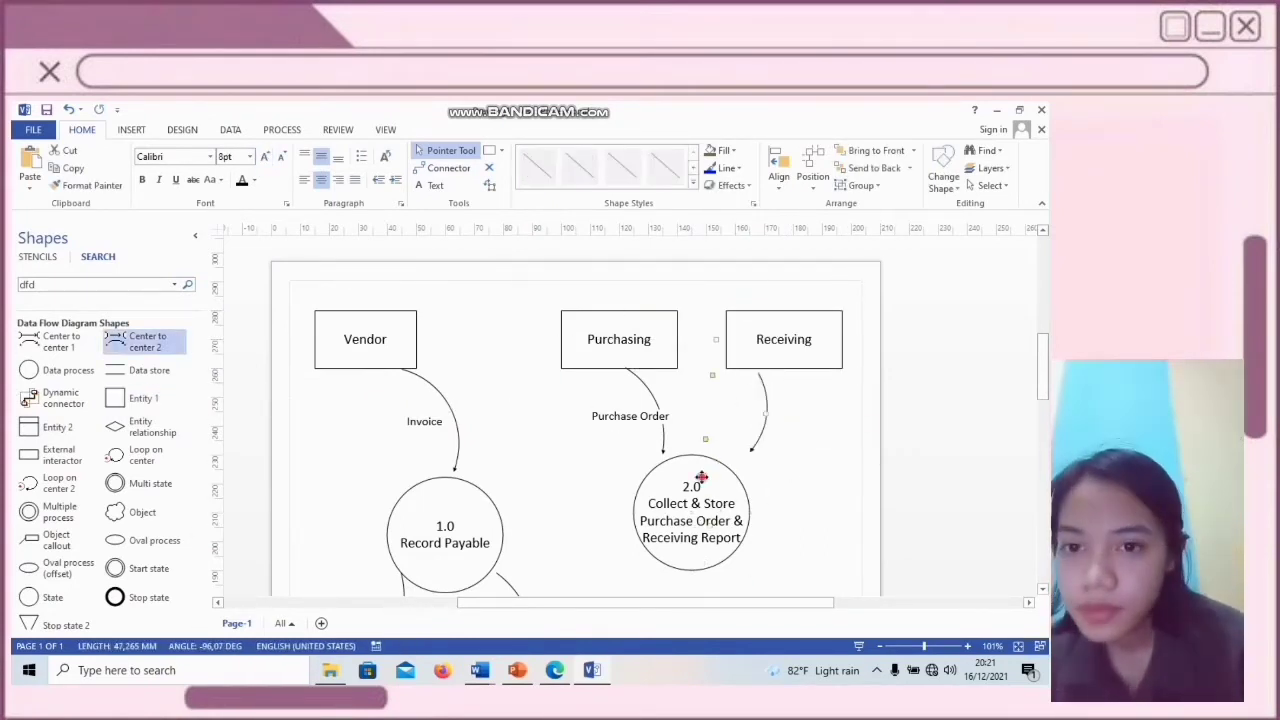
Aim the Receiving connector at the 2.0 circle and label it "Receiving Order" in enlarged text
{"action": "left_click_drag", "start_coordinate": [701, 476], "coordinate": [677, 484]}
{"action": "double_click", "coordinate": [756, 420]}
{"action": "type", "text": "Receiving "}
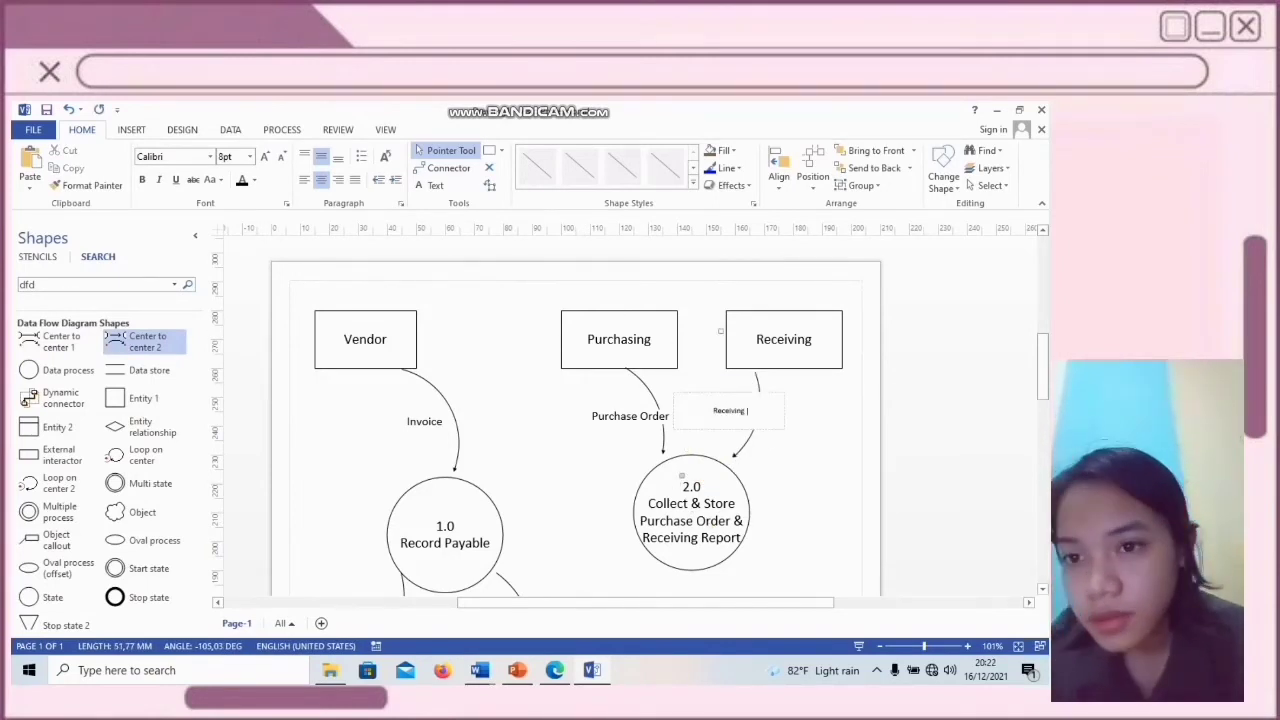
{"action": "type", "text": "Order"}
{"action": "key", "text": "ctrl+a"}
{"action": "key", "text": "ctrl+shift+period"}
{"action": "key", "text": "ctrl+shift+period"}
{"action": "key", "text": "ctrl+shift+period"}
{"action": "key", "text": "ctrl+shift+period"}
{"action": "left_click", "coordinate": [769, 480]}
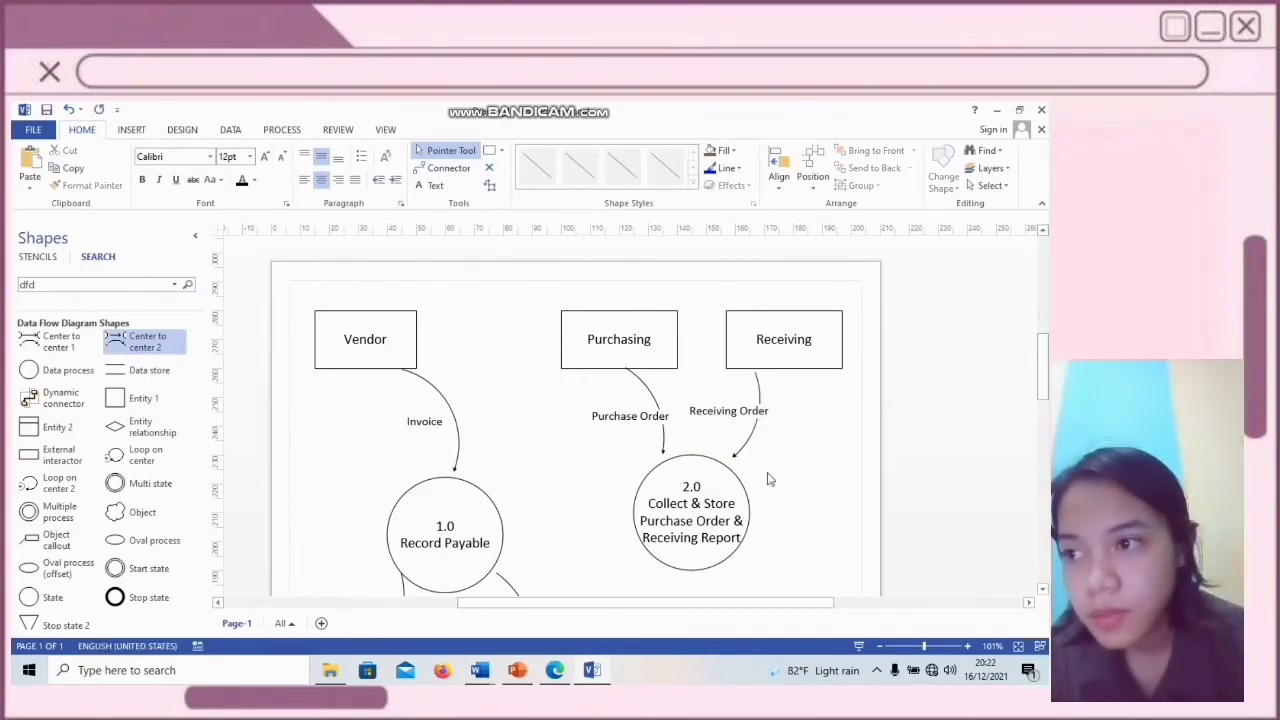
Add a 32 by 10 mm "Purchase Order" data store in enlarged text below the 2.0 circle and connect the circle to it with Center to center 2
{"action": "scroll", "coordinate": [769, 480], "scroll_direction": "down", "scroll_amount": 3}
{"action": "left_click_drag", "start_coordinate": [149, 370], "coordinate": [621, 434]}
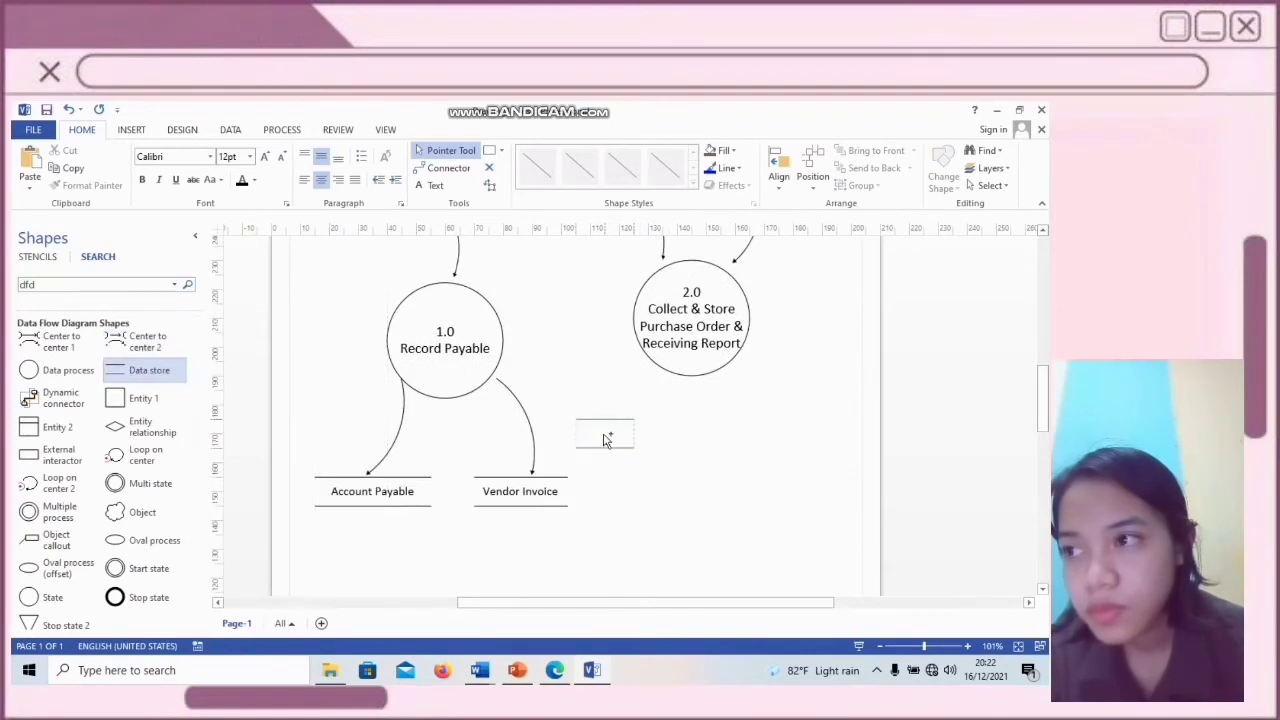
{"action": "type", "text": "Purchase Order"}
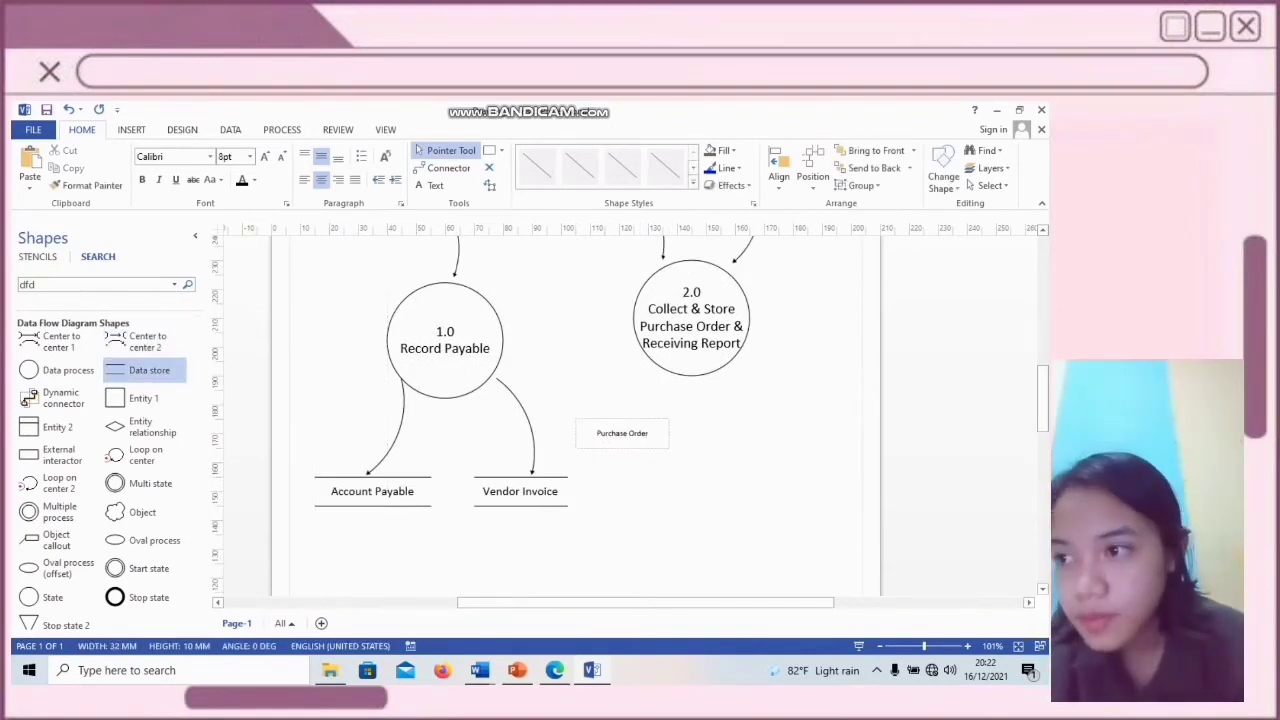
{"action": "key", "text": "ctrl+a"}
{"action": "key", "text": "ctrl+shift+period"}
{"action": "key", "text": "ctrl+shift+period"}
{"action": "key", "text": "ctrl+shift+period"}
{"action": "key", "text": "ctrl+shift+period"}
{"action": "left_click", "coordinate": [654, 383]}
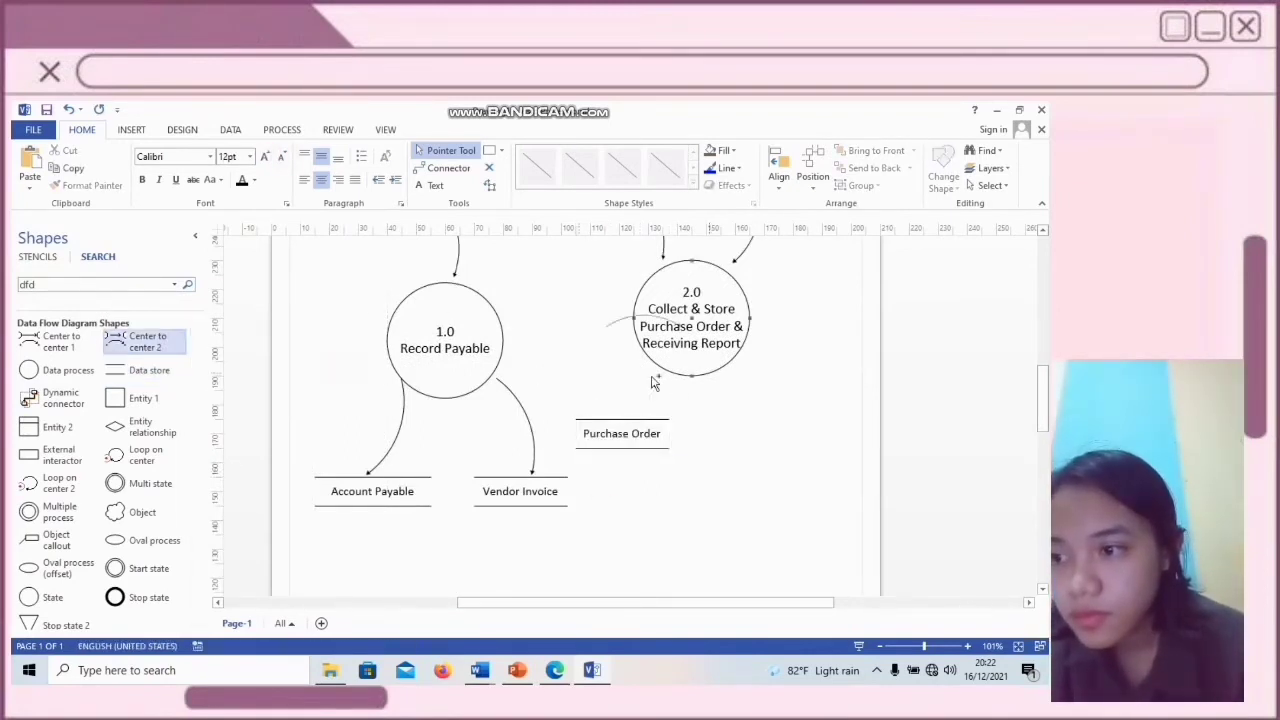
{"action": "left_click_drag", "start_coordinate": [145, 341], "coordinate": [622, 342]}
{"action": "left_click_drag", "start_coordinate": [651, 401], "coordinate": [646, 377]}
Add a 32 by 10 mm "Receiving Report" data store beside Purchase Order and connect the 2.0 circle to it with Center to center 2
{"action": "left_click_drag", "start_coordinate": [134, 371], "coordinate": [753, 436]}
{"action": "type", "text": "Recei"}
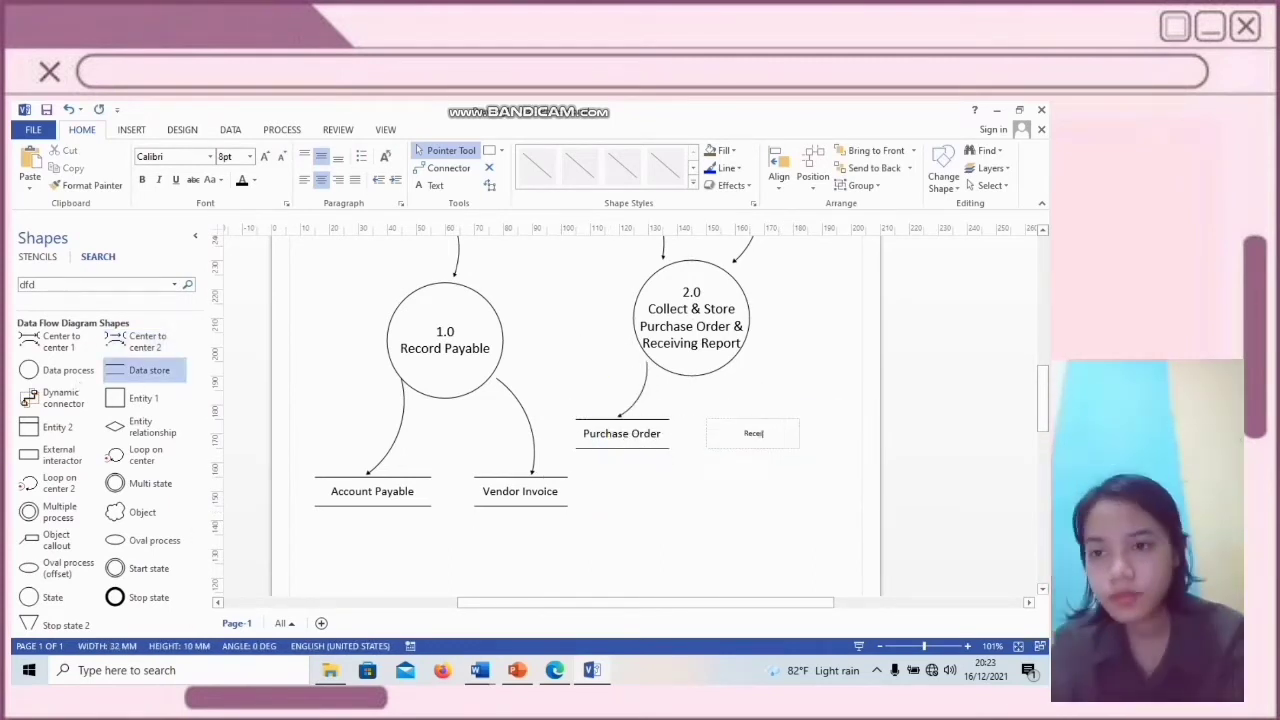
{"action": "type", "text": "ving Report"}
{"action": "left_click_drag", "start_coordinate": [145, 341], "coordinate": [815, 437]}
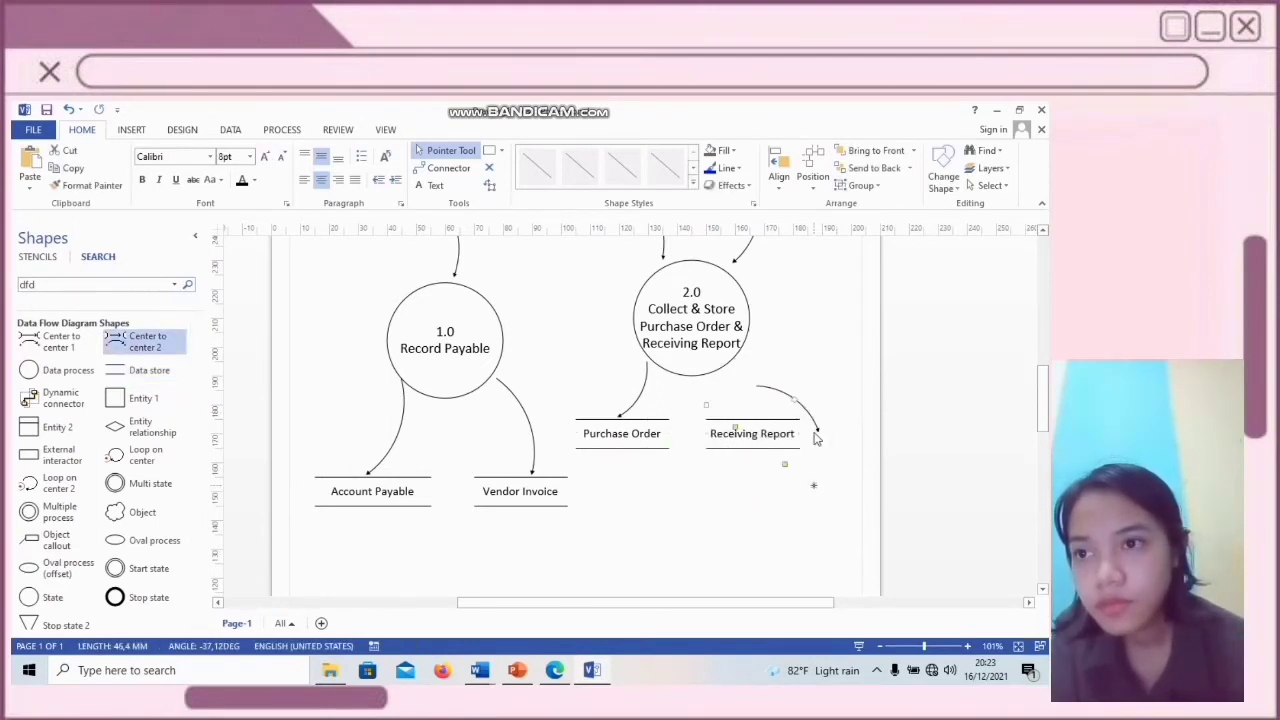
{"action": "left_click_drag", "start_coordinate": [814, 485], "coordinate": [797, 509]}
{"action": "left_click_drag", "start_coordinate": [807, 440], "coordinate": [788, 391]}
{"action": "left_click_drag", "start_coordinate": [777, 460], "coordinate": [714, 478]}
{"action": "left_click_drag", "start_coordinate": [753, 388], "coordinate": [758, 363]}
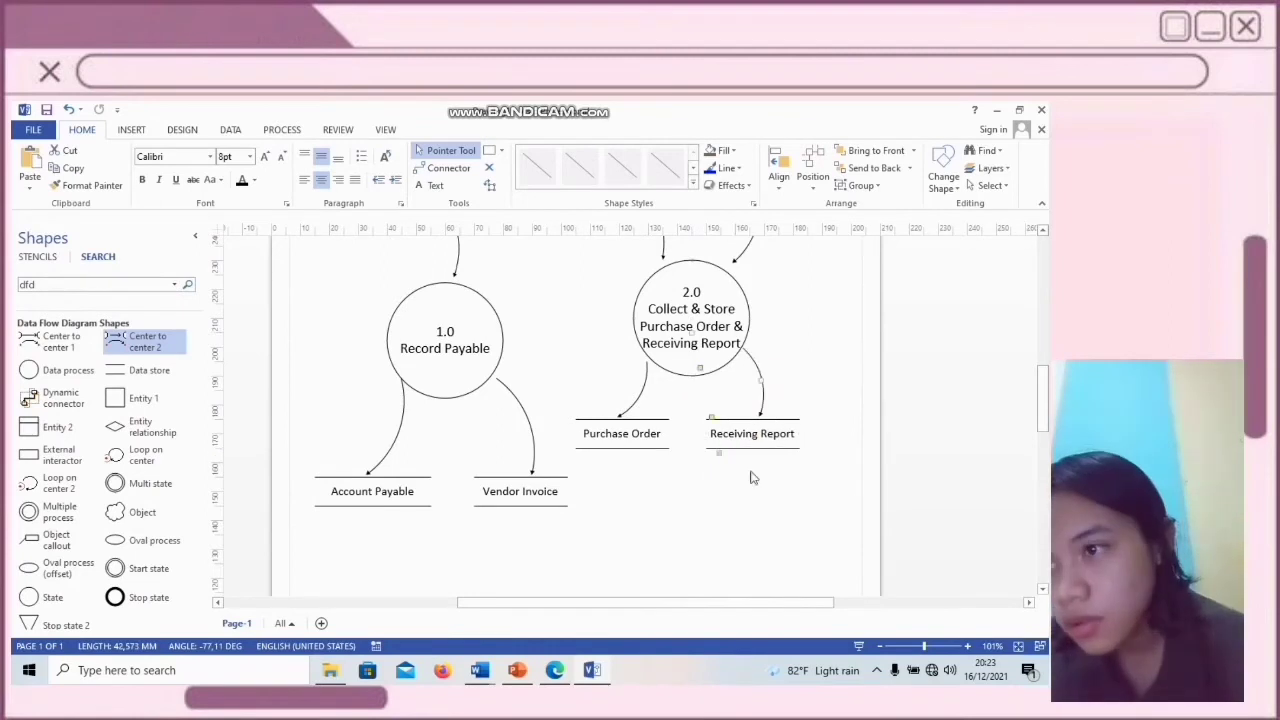
Place a Data process circle below the Purchase Order data store and enlarge it to about 33 mm across
{"action": "scroll", "coordinate": [753, 478], "scroll_direction": "down", "scroll_amount": 3}
{"action": "left_click_drag", "start_coordinate": [50, 370], "coordinate": [631, 484]}
{"action": "left_click", "coordinate": [669, 520]}
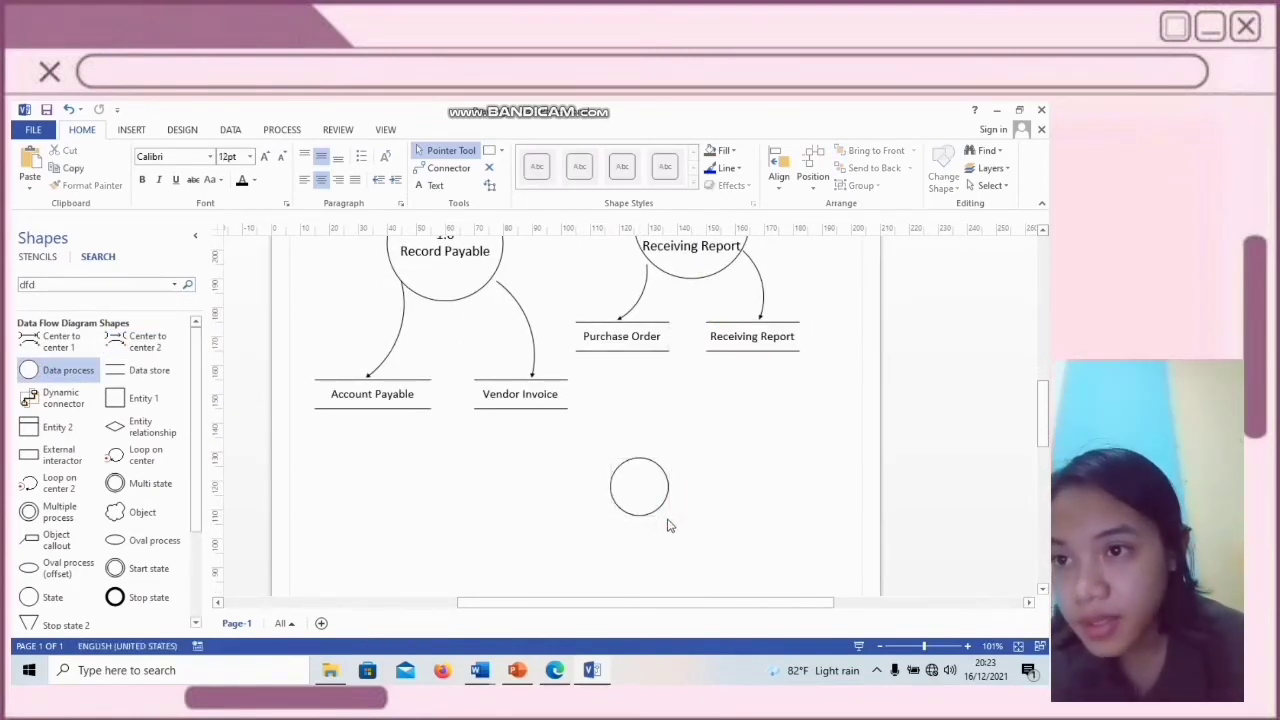
{"action": "left_click", "coordinate": [646, 491]}
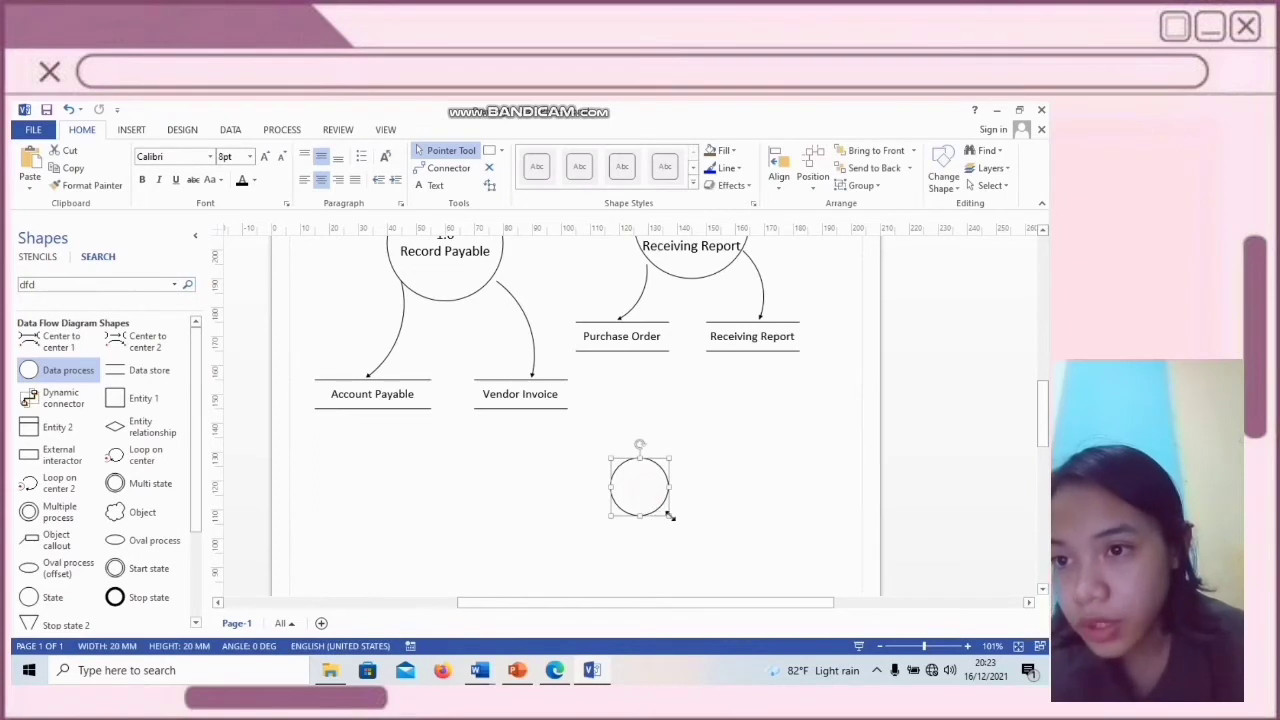
{"action": "left_click_drag", "start_coordinate": [670, 516], "coordinate": [700, 549]}
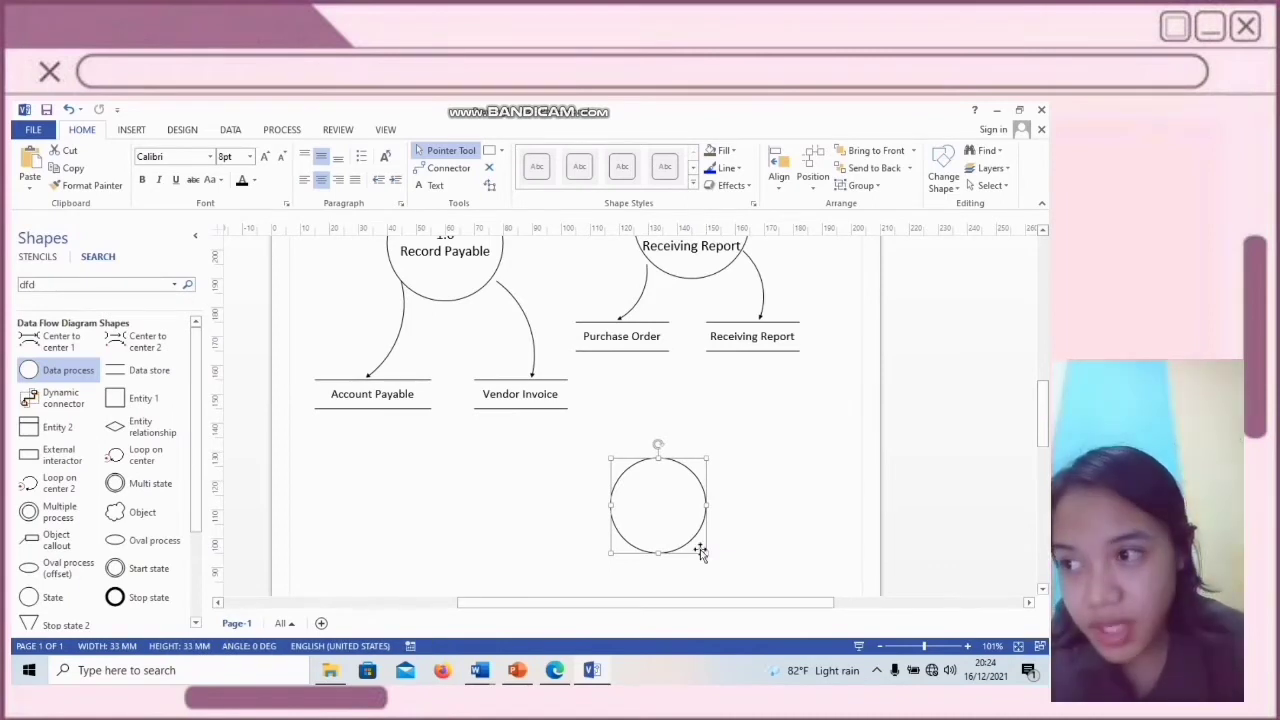
Label the new process circle "3.0 Make Payment" on two lines in 14 pt text
{"action": "double_click", "coordinate": [662, 485]}
{"action": "type", "text": "3.0 Make Payment"}
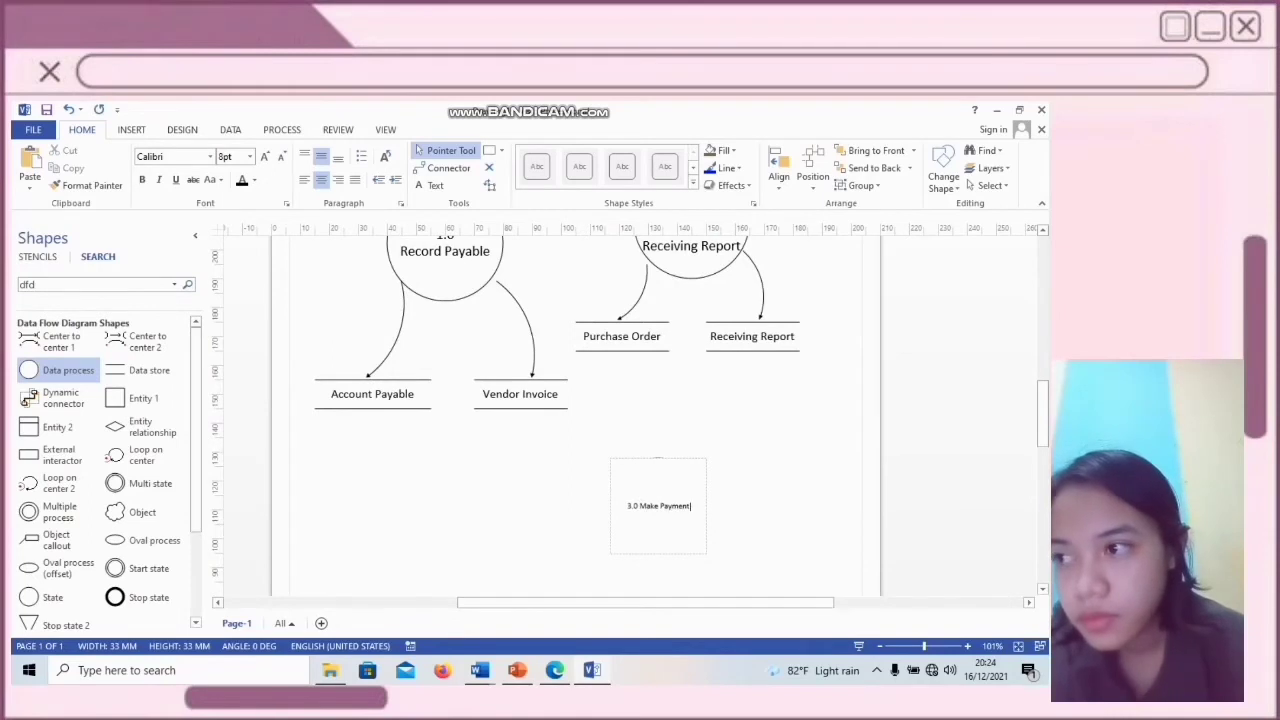
{"action": "key", "text": "Return"}
{"action": "key", "text": "ctrl+a"}
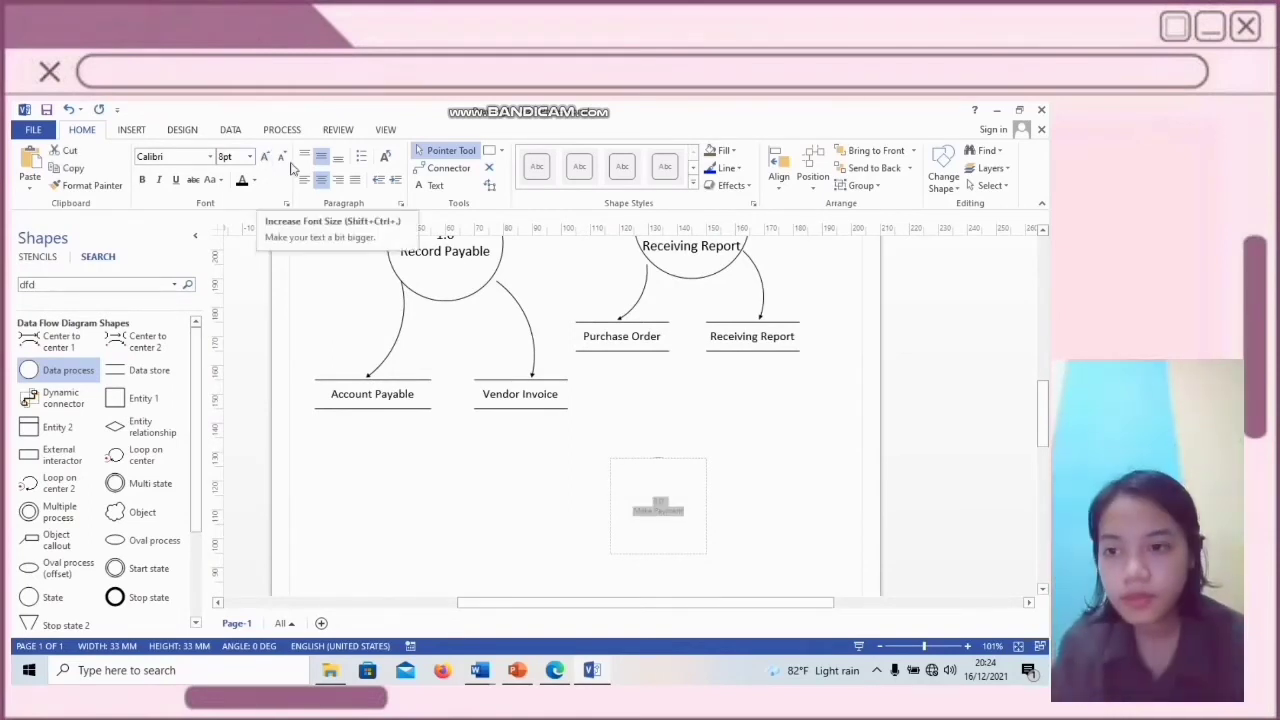
{"action": "left_click", "coordinate": [266, 157]}
{"action": "left_click", "coordinate": [266, 157]}
{"action": "key", "text": "Escape"}
{"action": "scroll", "coordinate": [724, 505], "scroll_direction": "down", "scroll_amount": 2}
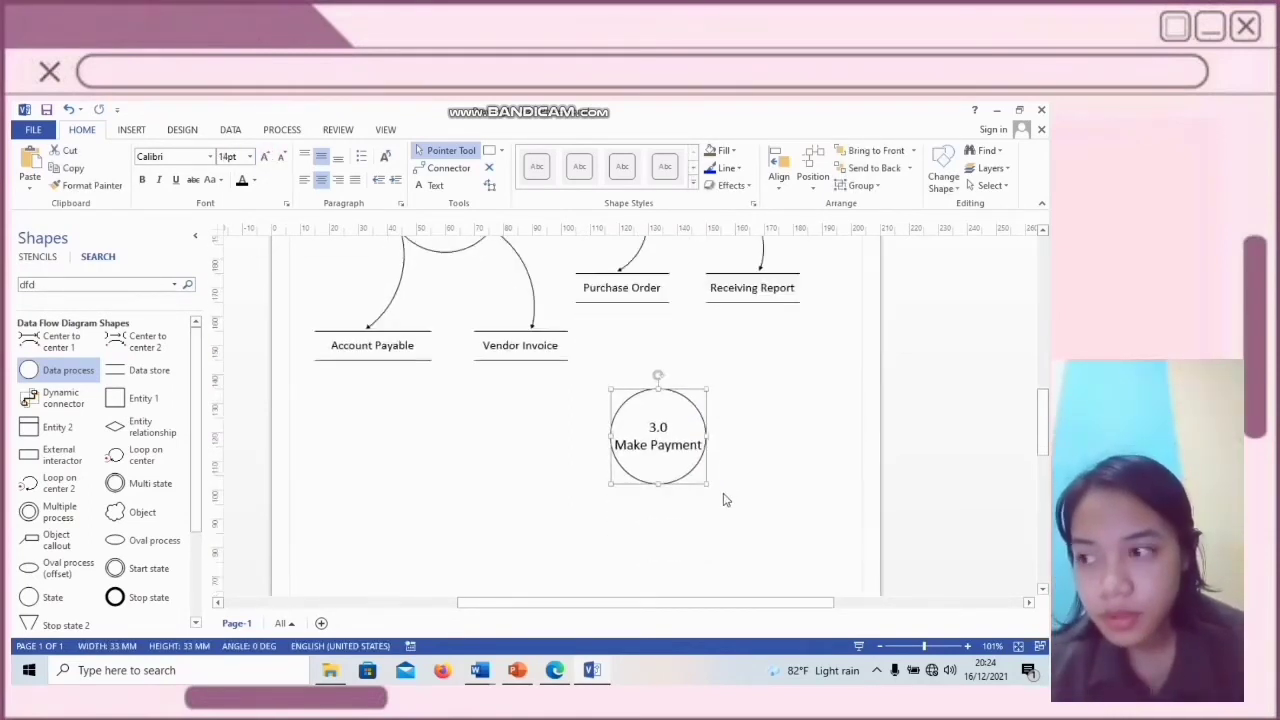
Connect the Receiving Report and Purchase Order data stores to the 3.0 circle with Center to center 2 connectors
{"action": "scroll", "coordinate": [726, 500], "scroll_direction": "up", "scroll_amount": 2}
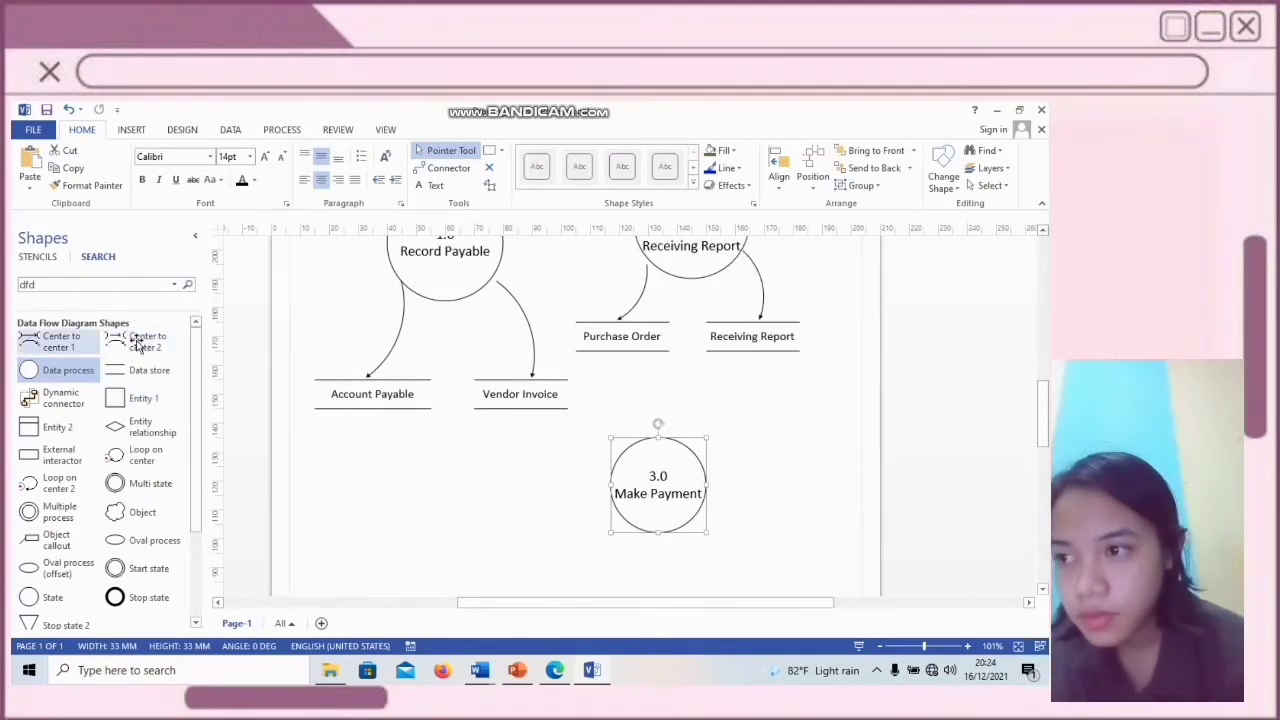
{"action": "left_click_drag", "start_coordinate": [140, 341], "coordinate": [792, 404]}
{"action": "left_click_drag", "start_coordinate": [865, 404], "coordinate": [648, 552]}
{"action": "left_click_drag", "start_coordinate": [746, 441], "coordinate": [746, 348]}
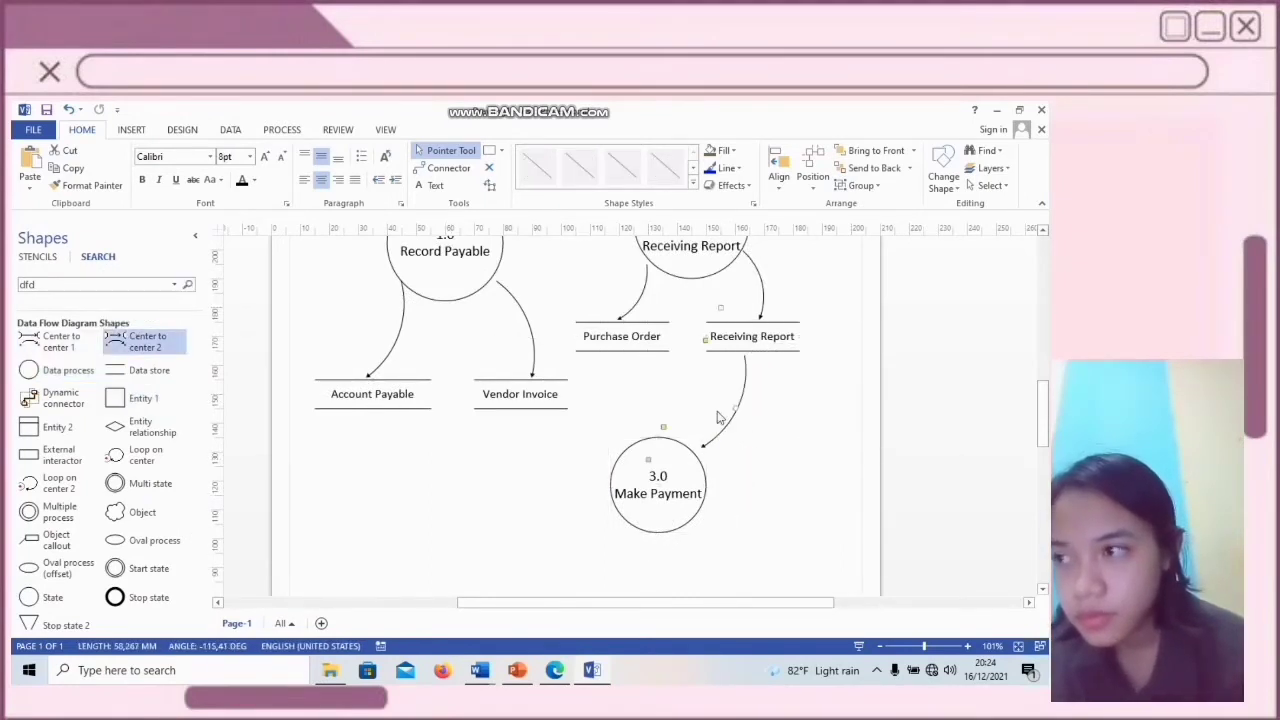
{"action": "left_click_drag", "start_coordinate": [132, 342], "coordinate": [672, 492]}
{"action": "left_click_drag", "start_coordinate": [583, 403], "coordinate": [563, 366]}
{"action": "left_click_drag", "start_coordinate": [672, 492], "coordinate": [611, 485]}
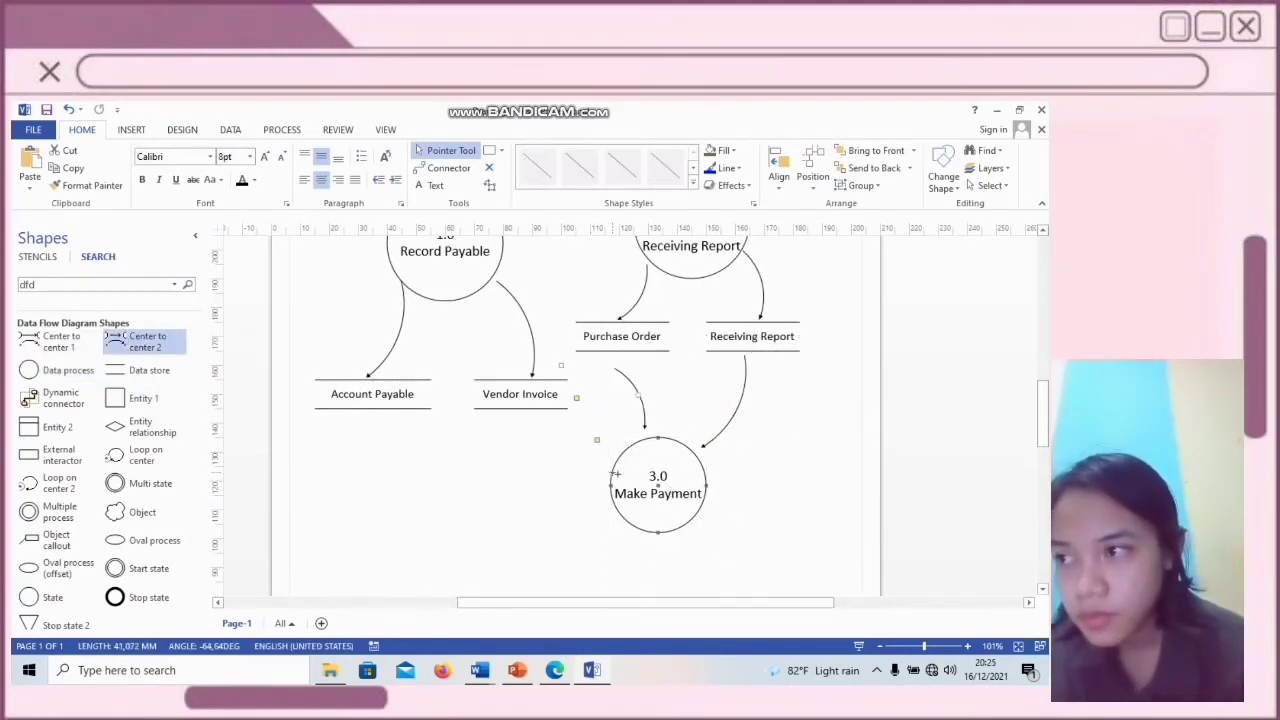
{"action": "left_click_drag", "start_coordinate": [563, 366], "coordinate": [530, 282]}
{"action": "key", "text": "Delete"}
Connect the Vendor Invoice and Account Payable data stores to the 3.0 circle with Center to center 2 connectors
{"action": "left_click_drag", "start_coordinate": [50, 341], "coordinate": [545, 412]}
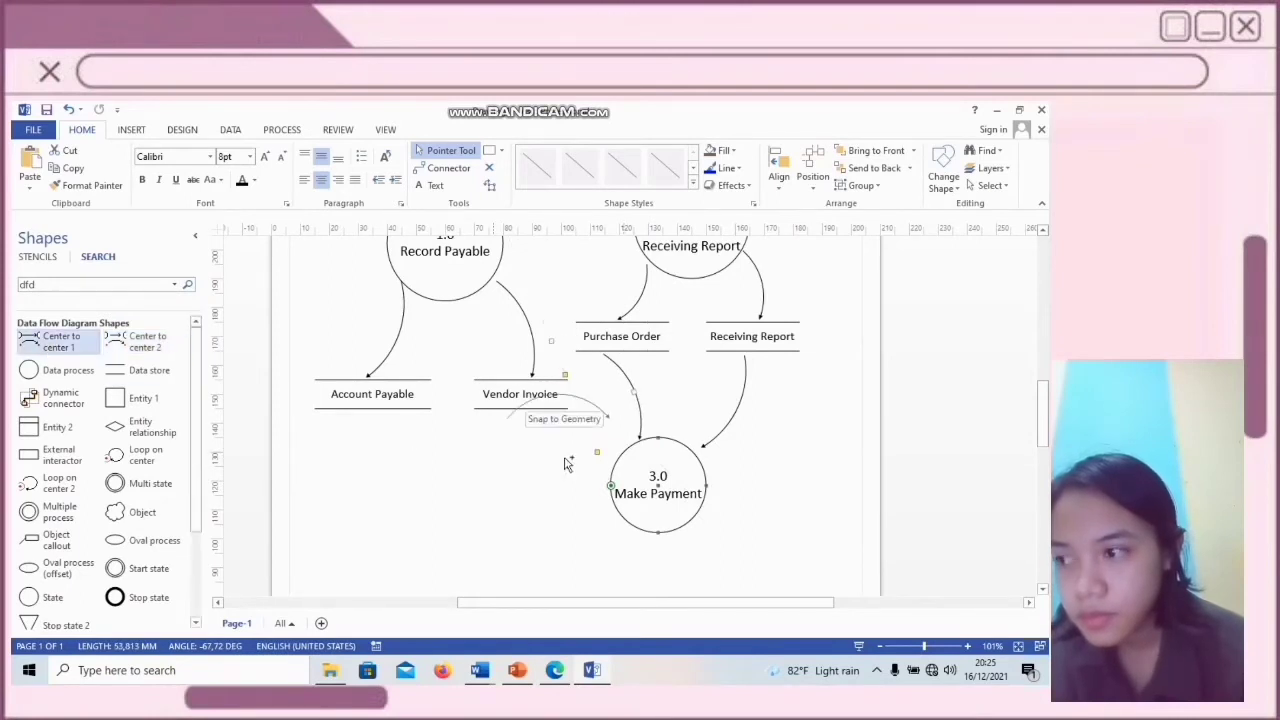
{"action": "left_click_drag", "start_coordinate": [120, 330], "coordinate": [590, 440]}
{"action": "key", "text": "Delete"}
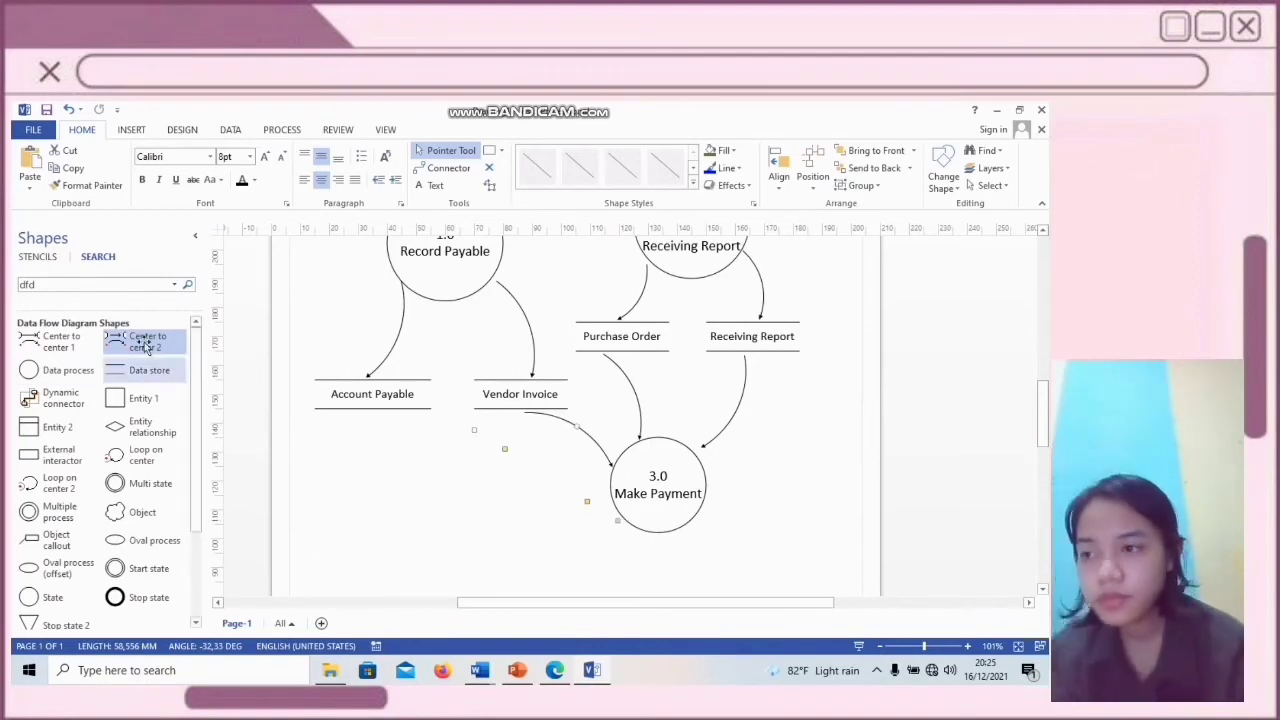
{"action": "left_click_drag", "start_coordinate": [146, 341], "coordinate": [612, 490]}
{"action": "left_click_drag", "start_coordinate": [343, 459], "coordinate": [323, 420]}
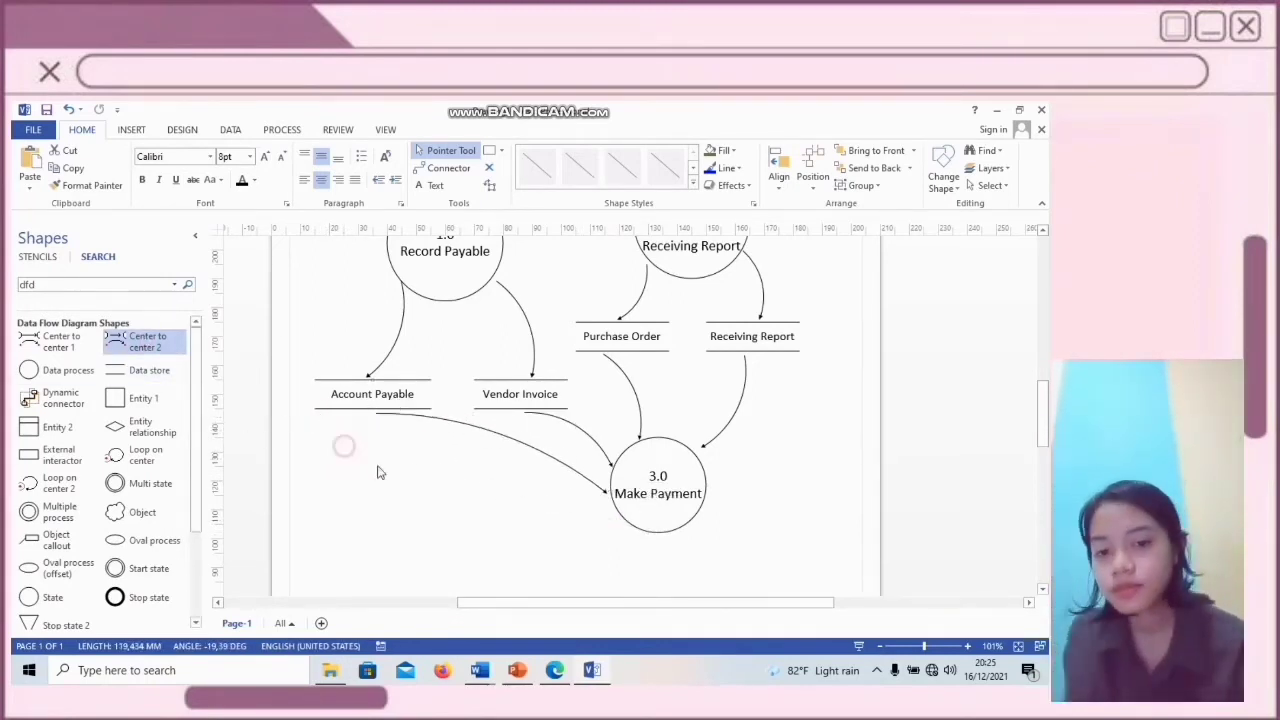
Place a 40 by 20 mm Entity 1 shape below and right of the 3.0 circle and label it "Vendor" in enlarged text
{"action": "scroll", "coordinate": [709, 531], "scroll_direction": "down", "scroll_amount": 3}
{"action": "left_click_drag", "start_coordinate": [142, 399], "coordinate": [707, 509]}
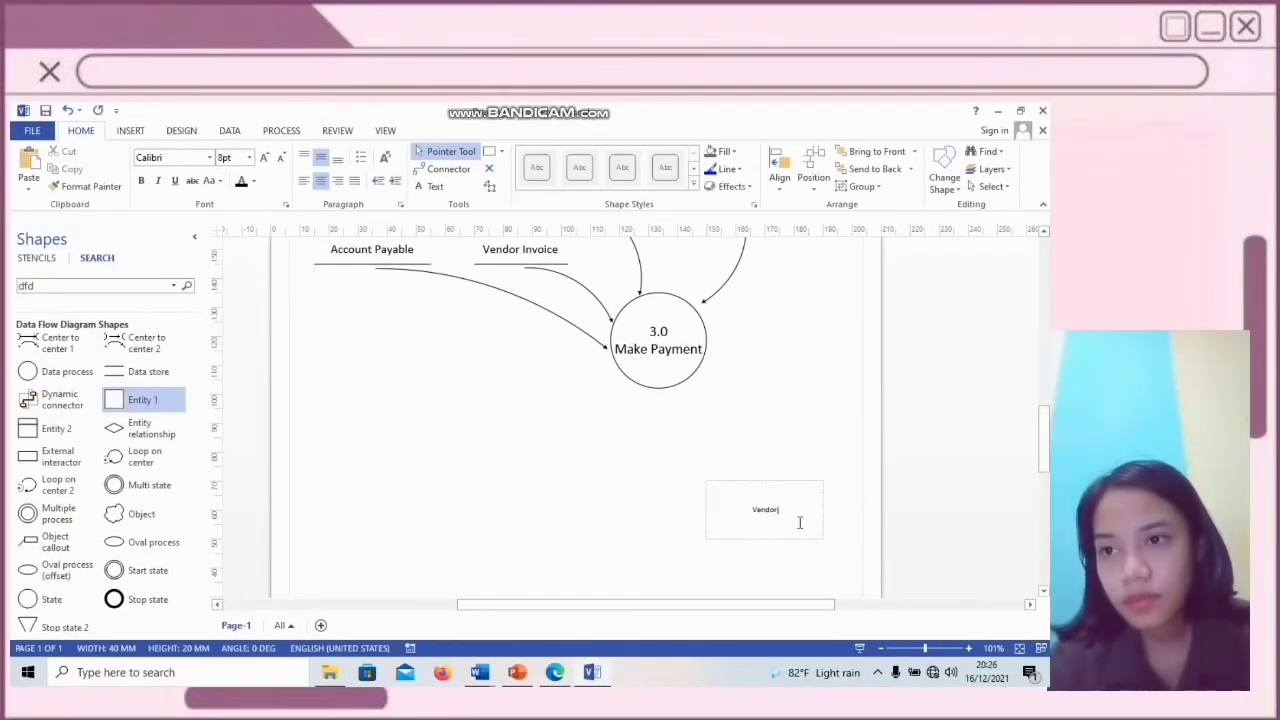
{"action": "left_click", "coordinate": [270, 158]}
{"action": "left_click", "coordinate": [410, 435]}
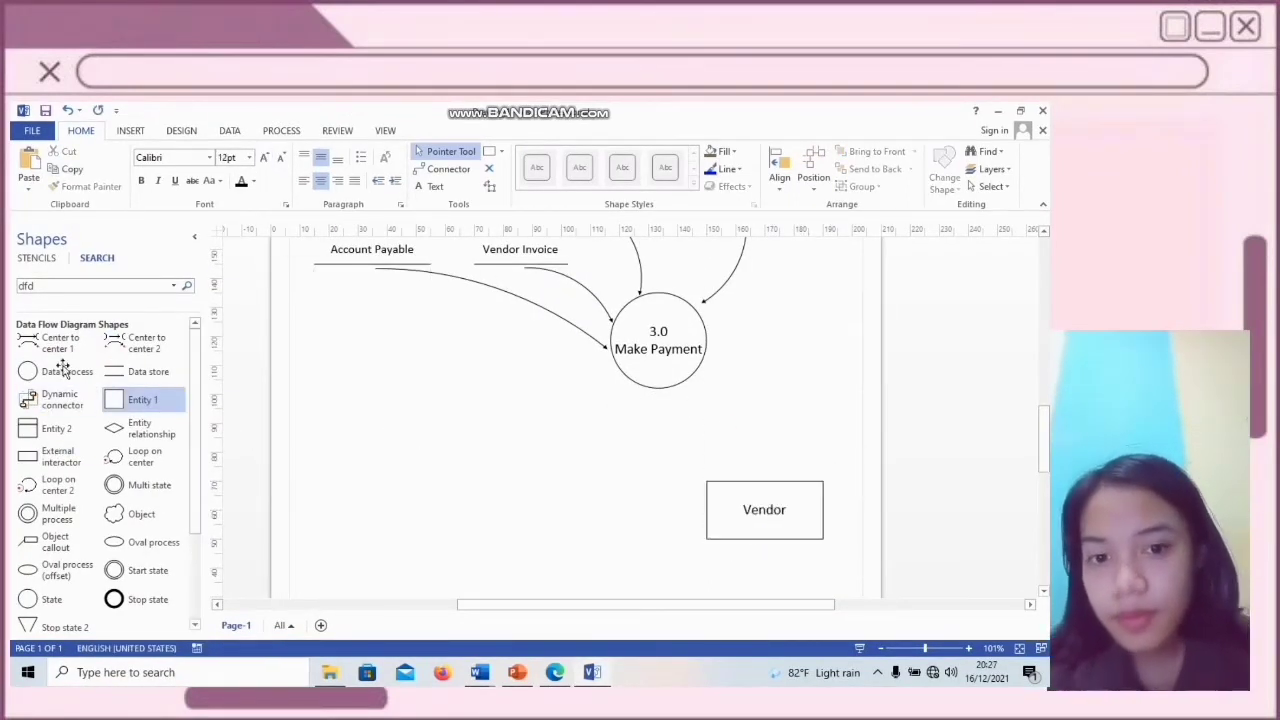
Connect the 3.0 circle to the lower Vendor with Center to center 2 and label the connector "Payment & Remittance Advice" in enlarged text
{"action": "left_click_drag", "start_coordinate": [146, 342], "coordinate": [773, 532]}
{"action": "left_click_drag", "start_coordinate": [655, 428], "coordinate": [644, 381]}
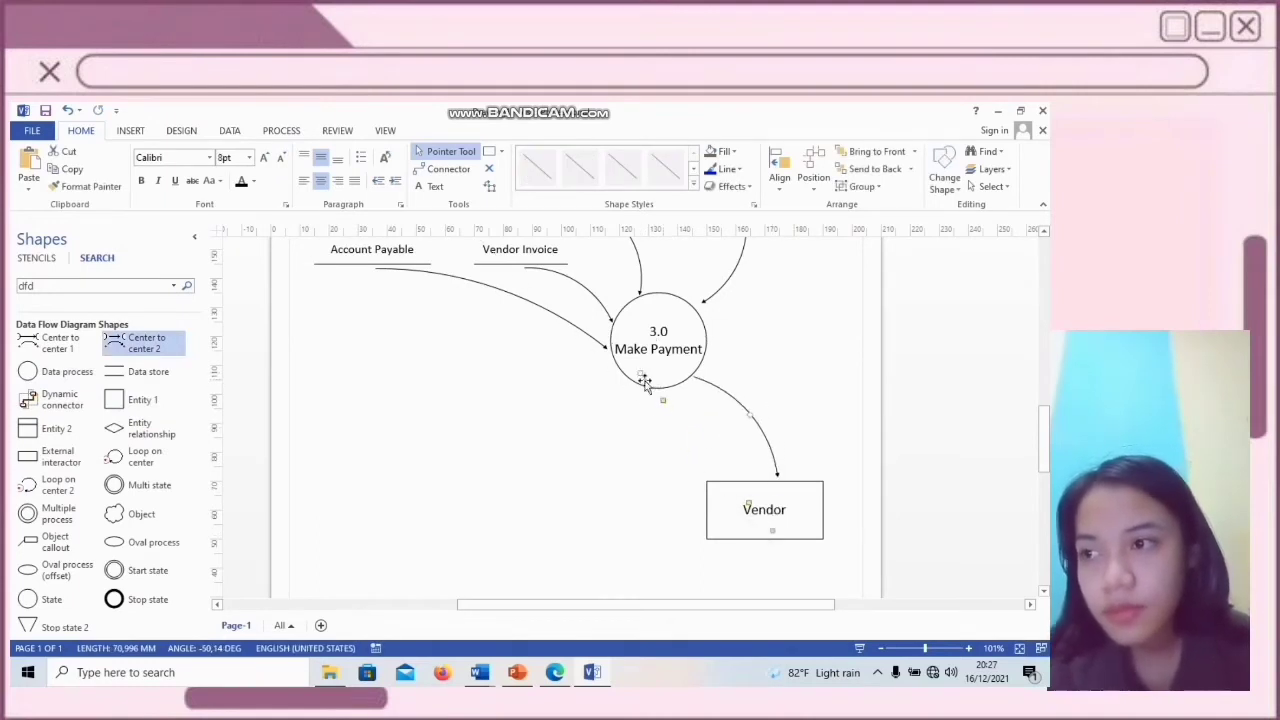
{"action": "type", "text": "Payment & Remittan"}
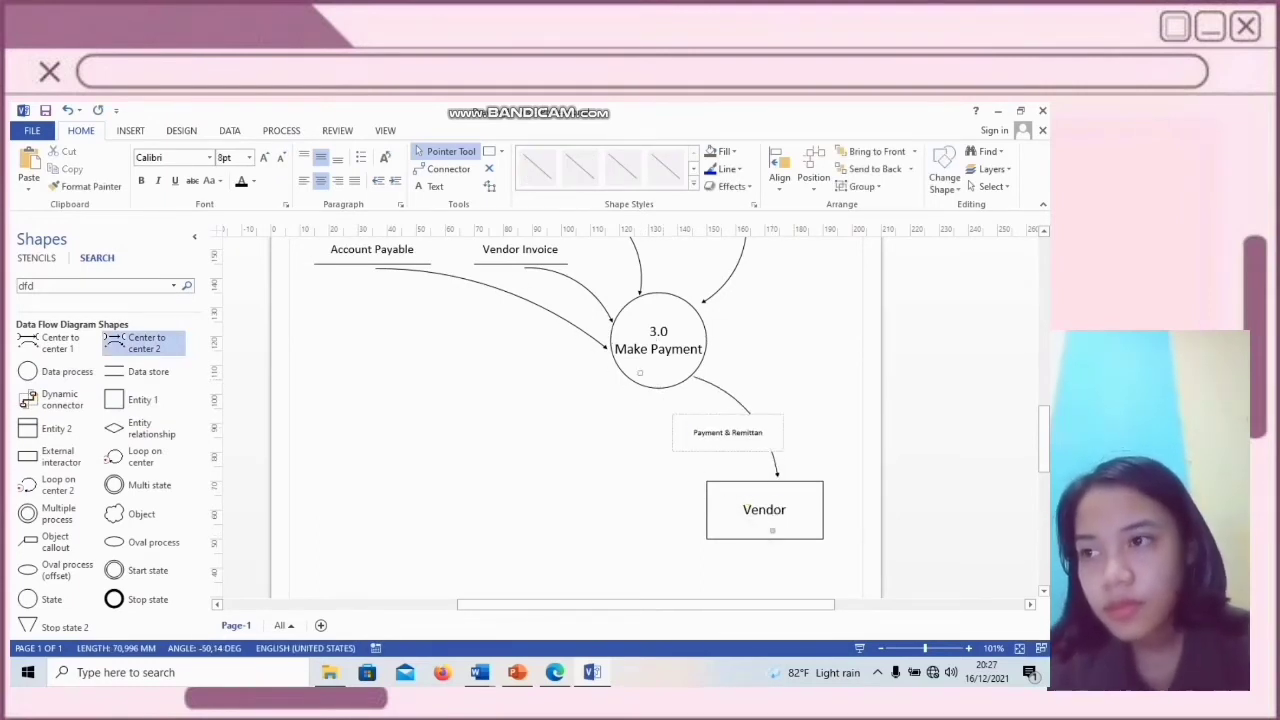
{"action": "key", "text": "ctrl+a"}
{"action": "left_click", "coordinate": [263, 157]}
{"action": "left_click", "coordinate": [263, 157]}
{"action": "left_click", "coordinate": [263, 157]}
{"action": "left_click", "coordinate": [263, 157]}
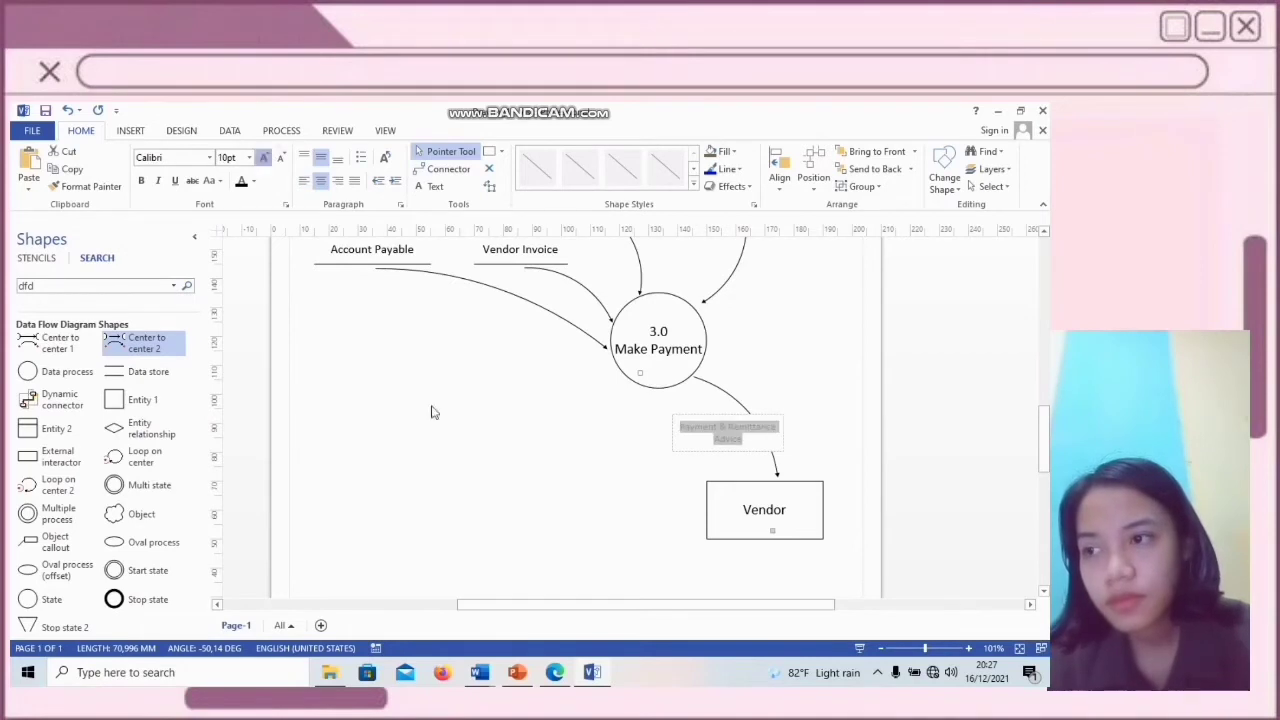
{"action": "left_click", "coordinate": [431, 411]}
Add a 32 by 10 mm "Paid Invoice" data store left of the lower Vendor and connect the 3.0 circle to it with Center to center 2
{"action": "scroll", "coordinate": [508, 402], "scroll_direction": "up", "scroll_amount": 1}
{"action": "scroll", "coordinate": [100, 440], "scroll_direction": "down", "scroll_amount": 1}
{"action": "left_click_drag", "start_coordinate": [148, 343], "coordinate": [664, 543]}
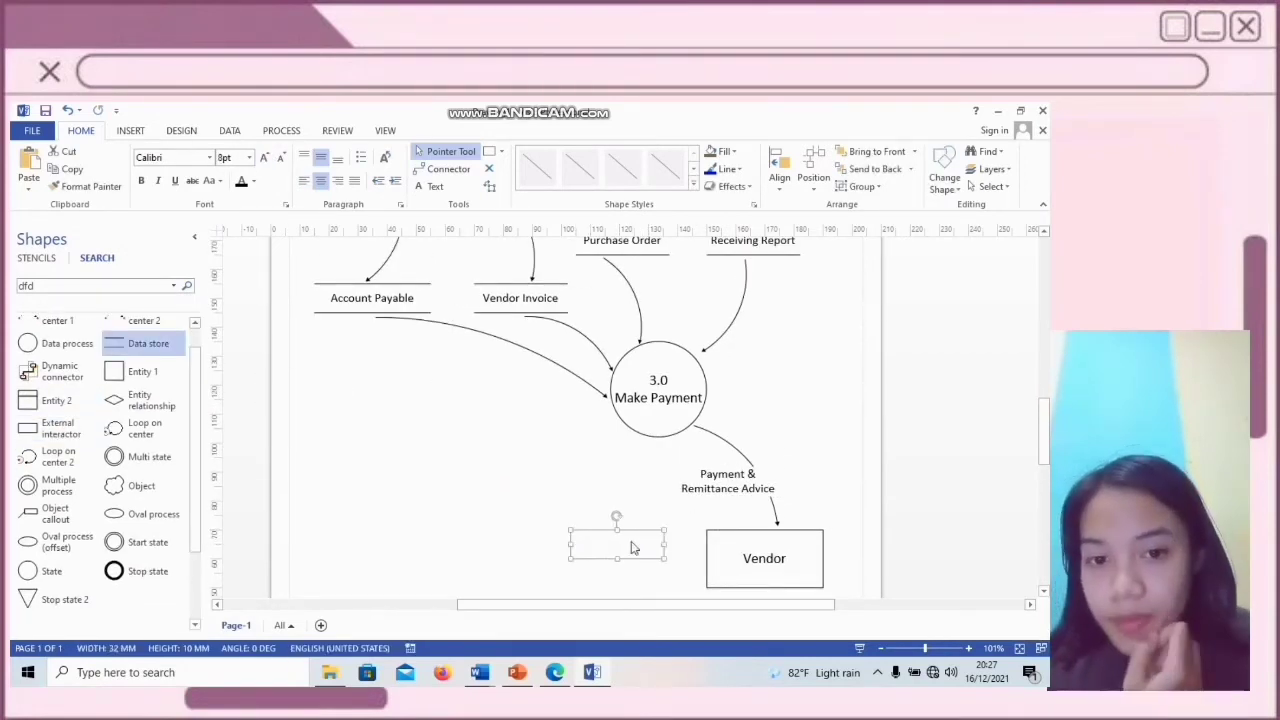
{"action": "type", "text": "Paid in"}
{"action": "left_click", "coordinate": [263, 157]}
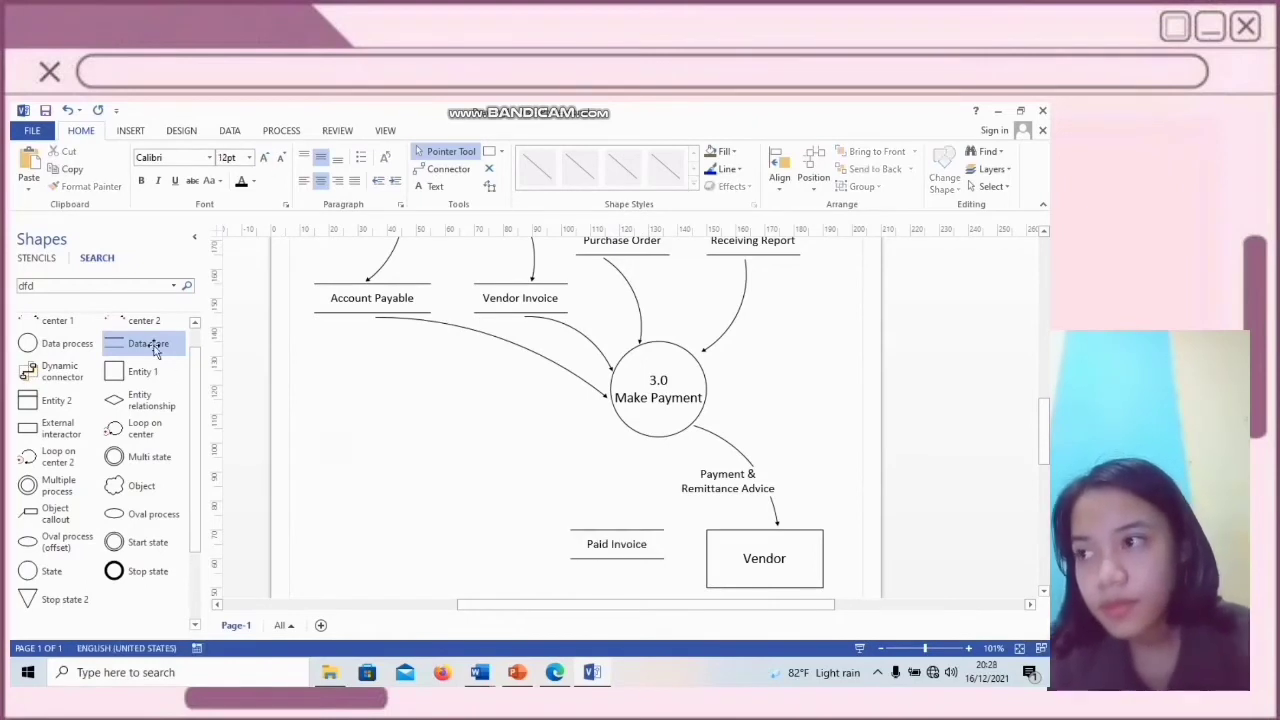
{"action": "scroll", "coordinate": [151, 343], "scroll_direction": "up", "scroll_amount": 1}
{"action": "left_click_drag", "start_coordinate": [144, 343], "coordinate": [683, 563]}
{"action": "left_click_drag", "start_coordinate": [641, 500], "coordinate": [612, 358]}
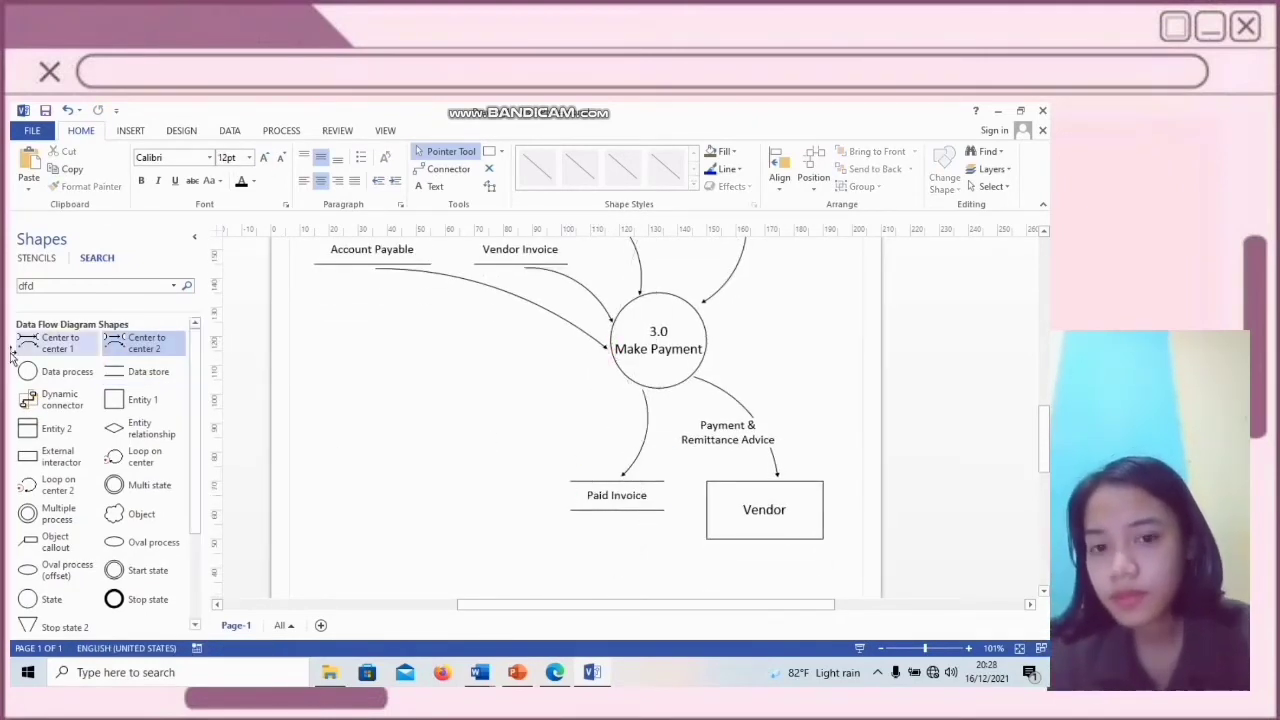
Place a Data store right of the 3.0 circle, labelled "Cash Disbursement Journal" in 14 pt text, and widen it to fit the words
{"action": "left_click_drag", "start_coordinate": [148, 371], "coordinate": [815, 340]}
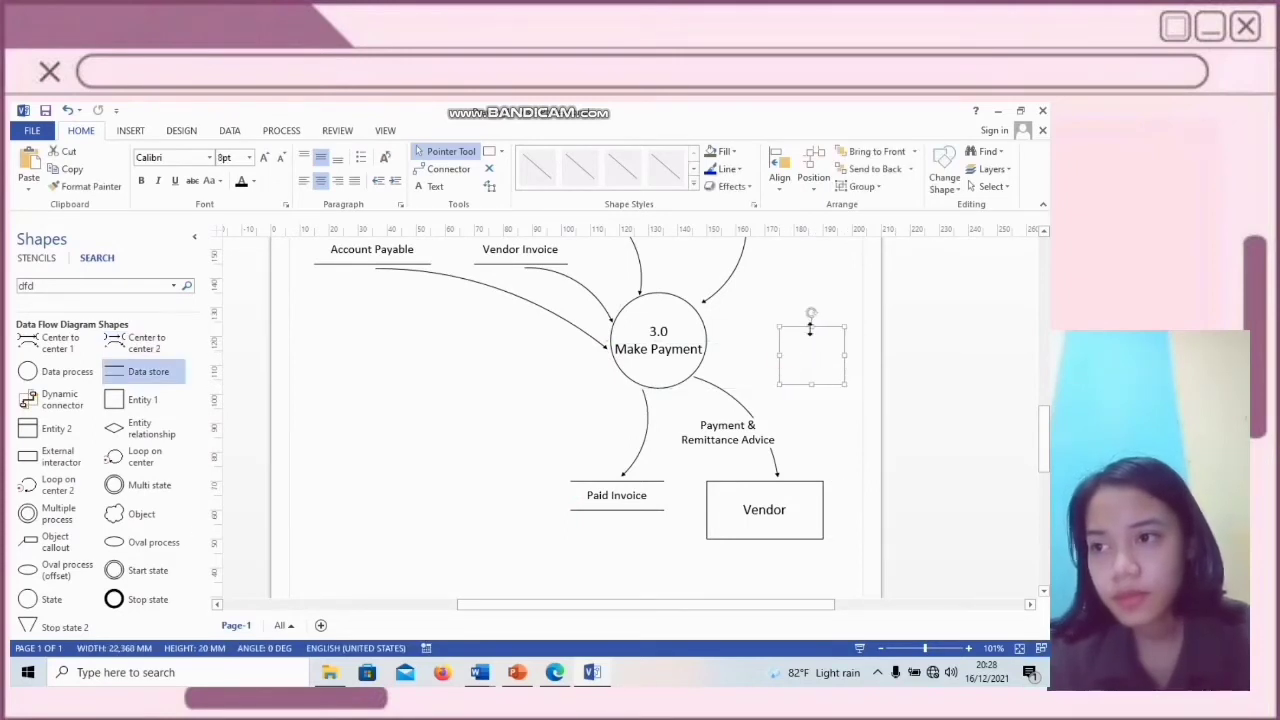
{"action": "type", "text": "Cash"}
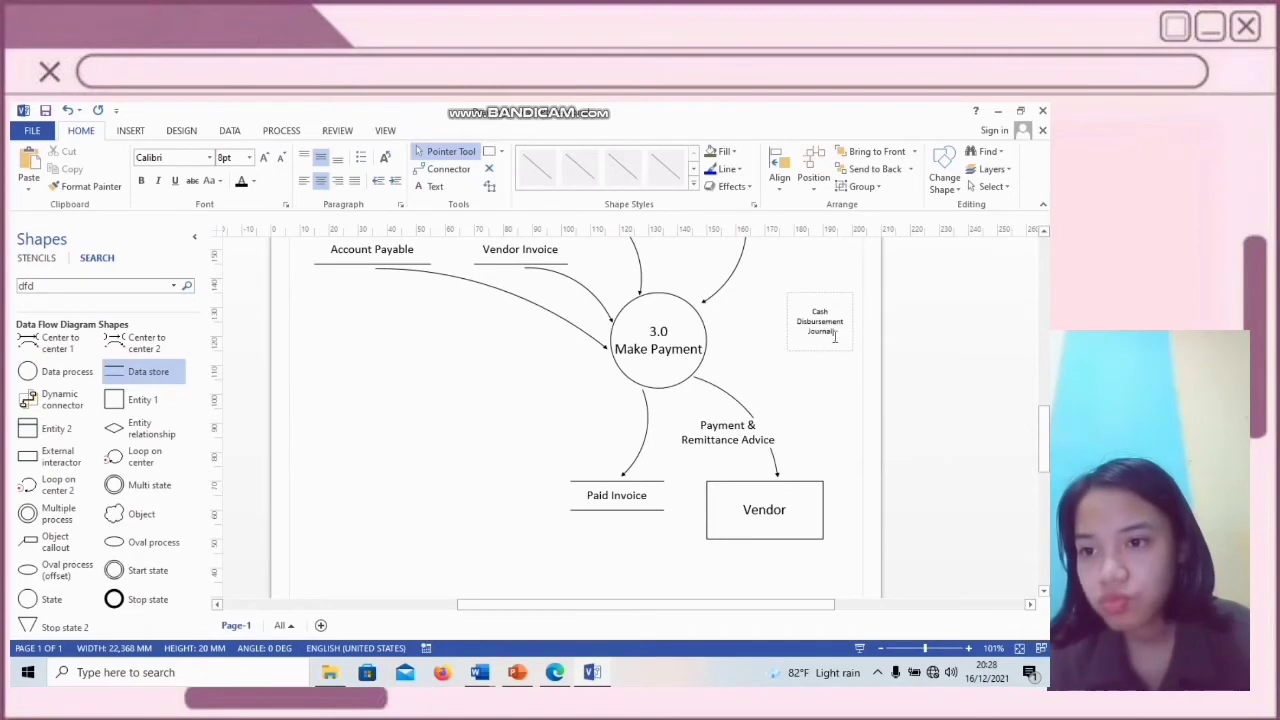
{"action": "key", "text": "ctrl+a"}
{"action": "key", "text": "ctrl+shift+period"}
{"action": "key", "text": "ctrl+shift+period"}
{"action": "key", "text": "ctrl+shift+period"}
{"action": "key", "text": "ctrl+shift+period"}
{"action": "key", "text": "ctrl+shift+period"}
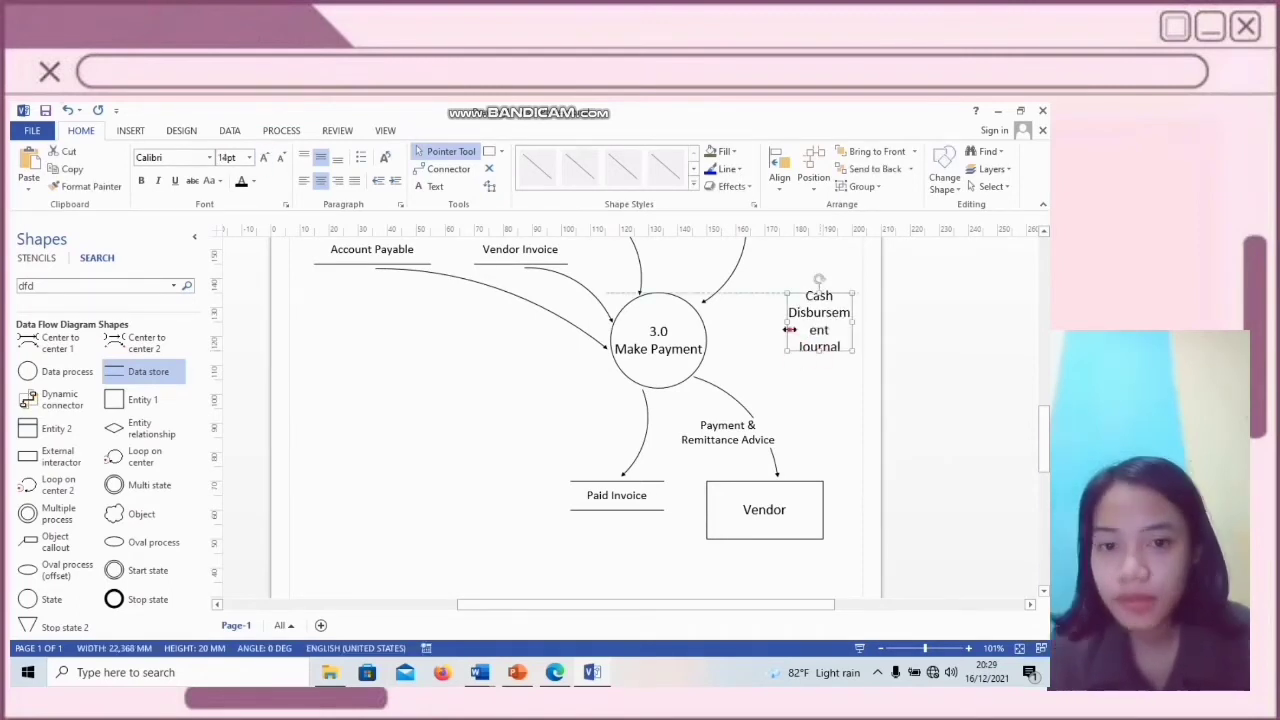
{"action": "left_click_drag", "start_coordinate": [789, 329], "coordinate": [765, 329]}
Connect the 3.0 circle to the Cash Disbursement Journal data store with a short Center to center 2 connector
{"action": "left_click_drag", "start_coordinate": [145, 343], "coordinate": [779, 357]}
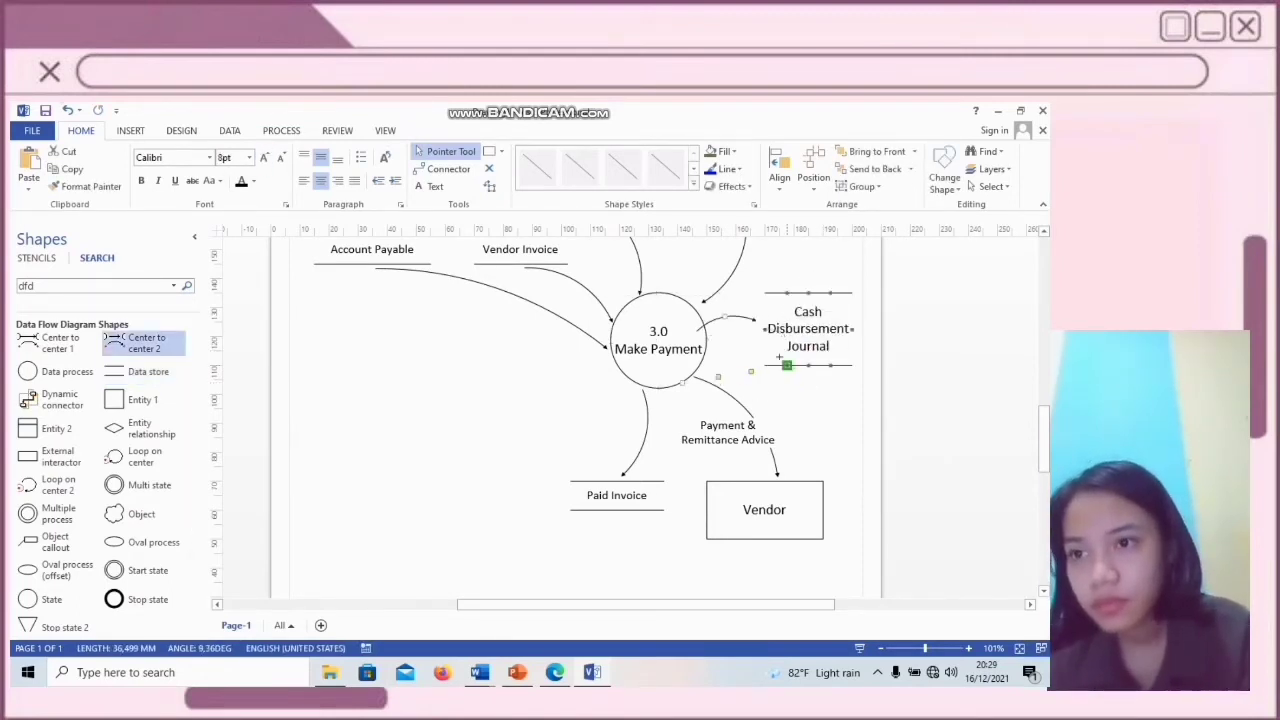
{"action": "left_click_drag", "start_coordinate": [736, 320], "coordinate": [765, 329]}
{"action": "left_click", "coordinate": [755, 385]}
{"action": "left_click", "coordinate": [742, 312]}
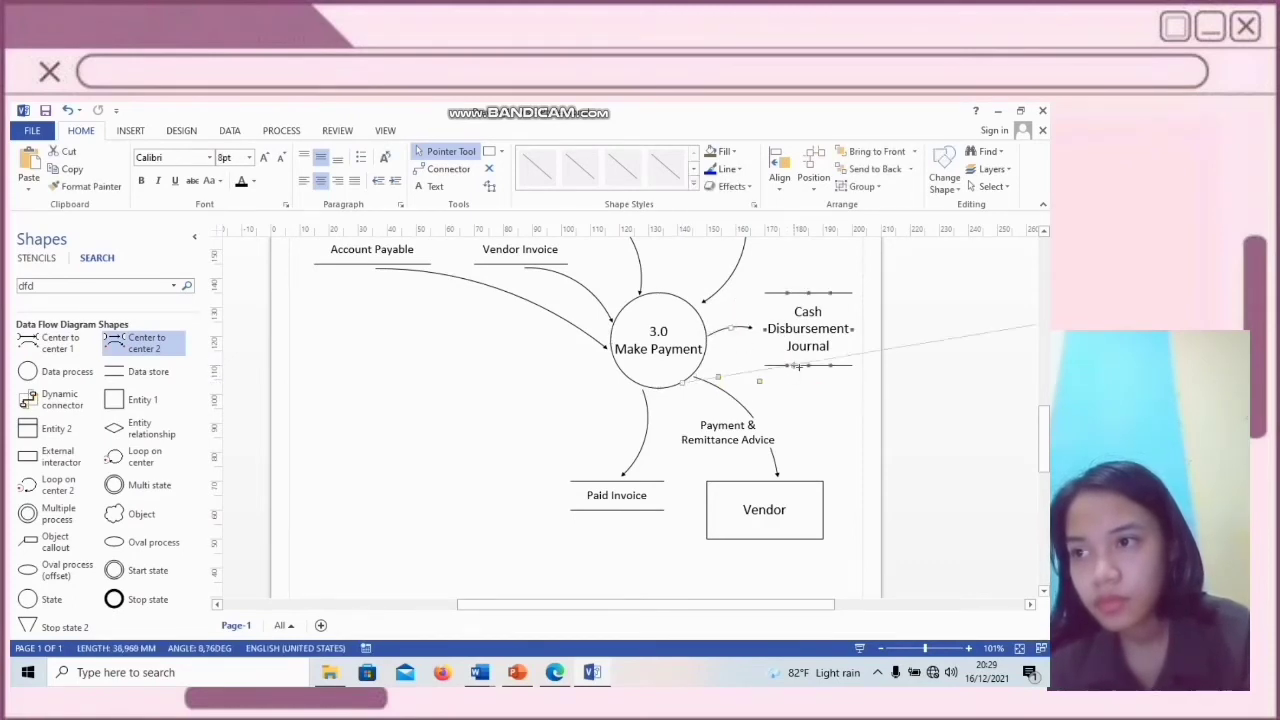
{"action": "left_click", "coordinate": [720, 385]}
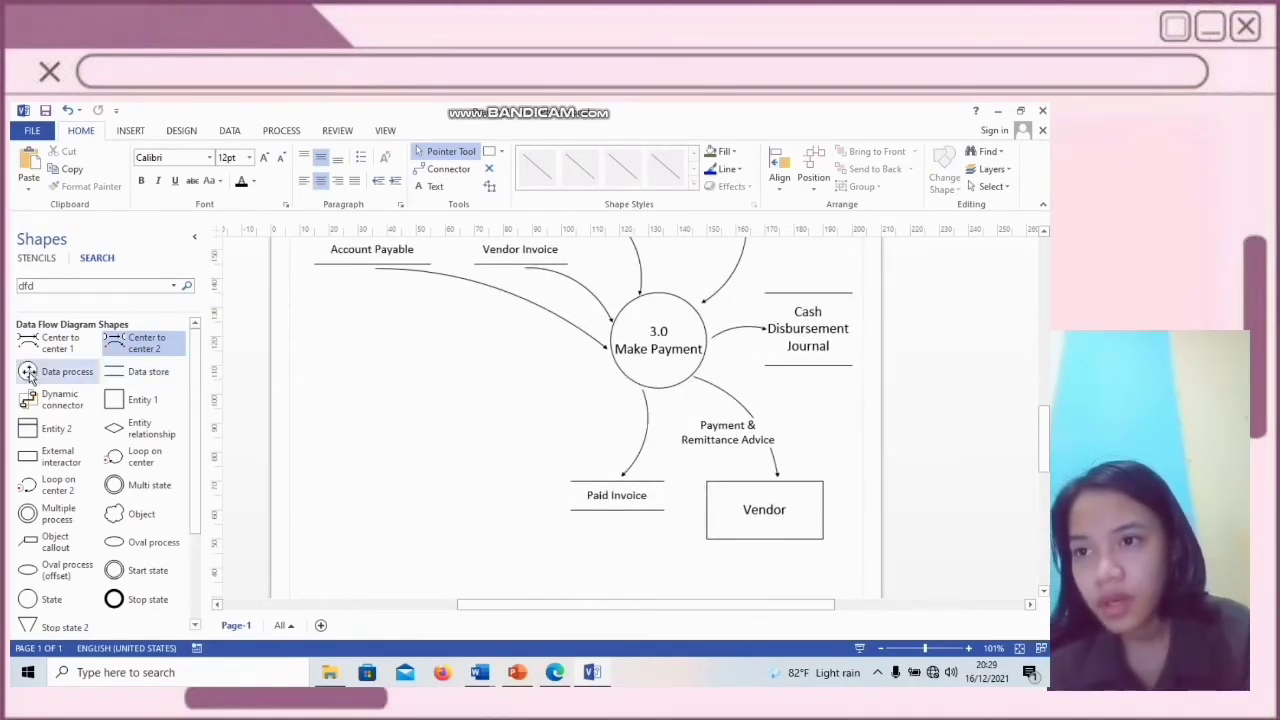
Place a Data process circle about 36 mm across below the Account Payable store, labelled "4.0 Prepare Management Report" in enlarged text
{"action": "left_click_drag", "start_coordinate": [28, 373], "coordinate": [504, 454]}
{"action": "scroll", "coordinate": [508, 415], "scroll_direction": "down", "scroll_amount": 1}
{"action": "left_click_drag", "start_coordinate": [470, 383], "coordinate": [460, 380]}
{"action": "double_click", "coordinate": [460, 382]}
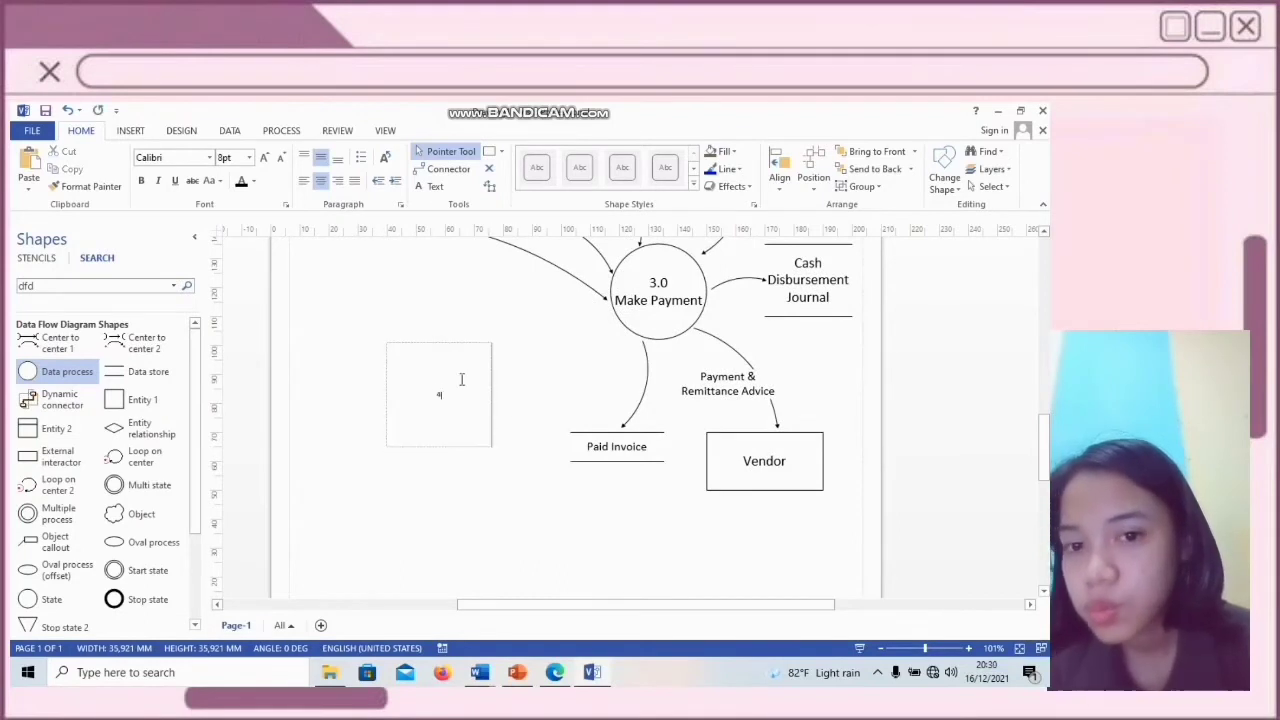
{"action": "left_click_drag", "start_coordinate": [490, 402], "coordinate": [391, 357]}
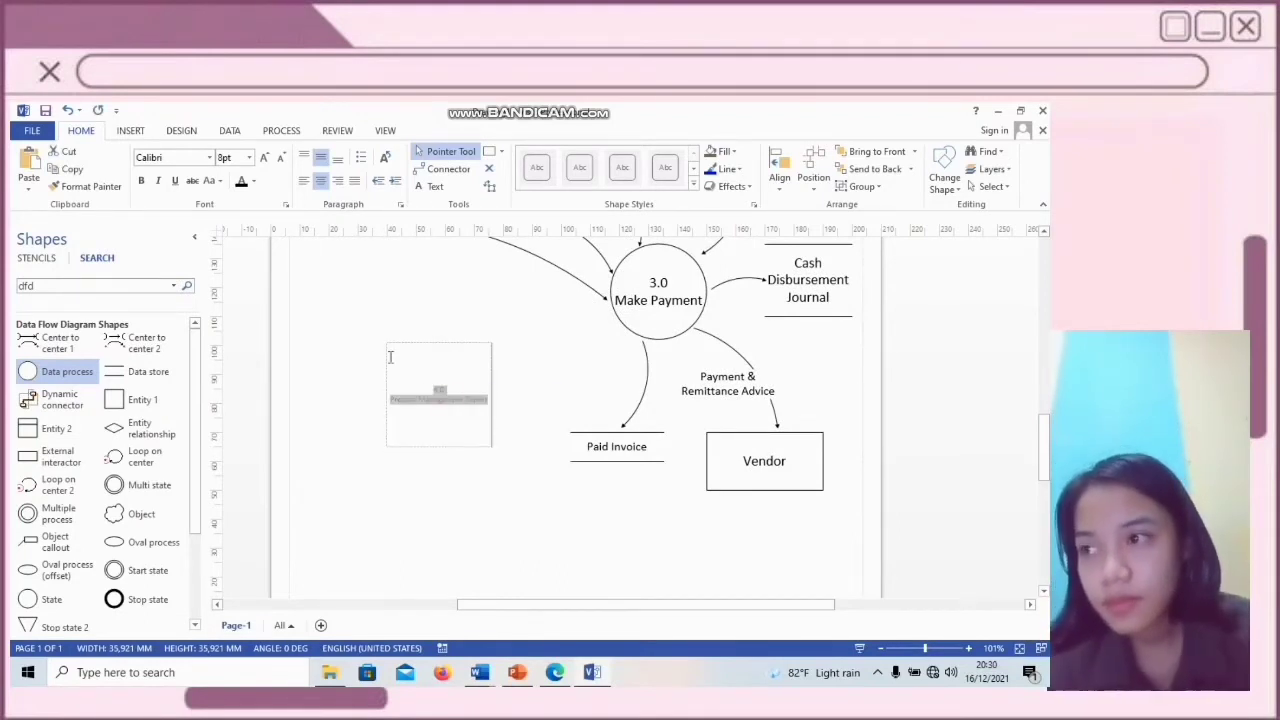
{"action": "left_click", "coordinate": [265, 159]}
{"action": "left_click", "coordinate": [265, 159]}
{"action": "left_click", "coordinate": [265, 159]}
{"action": "left_click", "coordinate": [265, 159]}
{"action": "left_click", "coordinate": [440, 457]}
Connect the Account Payable data store to the 4.0 circle with a Center to center 2 connector
{"action": "scroll", "coordinate": [440, 457], "scroll_direction": "up", "scroll_amount": 3}
{"action": "left_click_drag", "start_coordinate": [138, 350], "coordinate": [473, 484]}
{"action": "left_click_drag", "start_coordinate": [311, 358], "coordinate": [318, 362]}
Add an Entity 1 below the 4.0 circle, labelled "Management" in 14 pt text, and widen it to about 36 mm
{"action": "scroll", "coordinate": [388, 475], "scroll_direction": "down", "scroll_amount": 3}
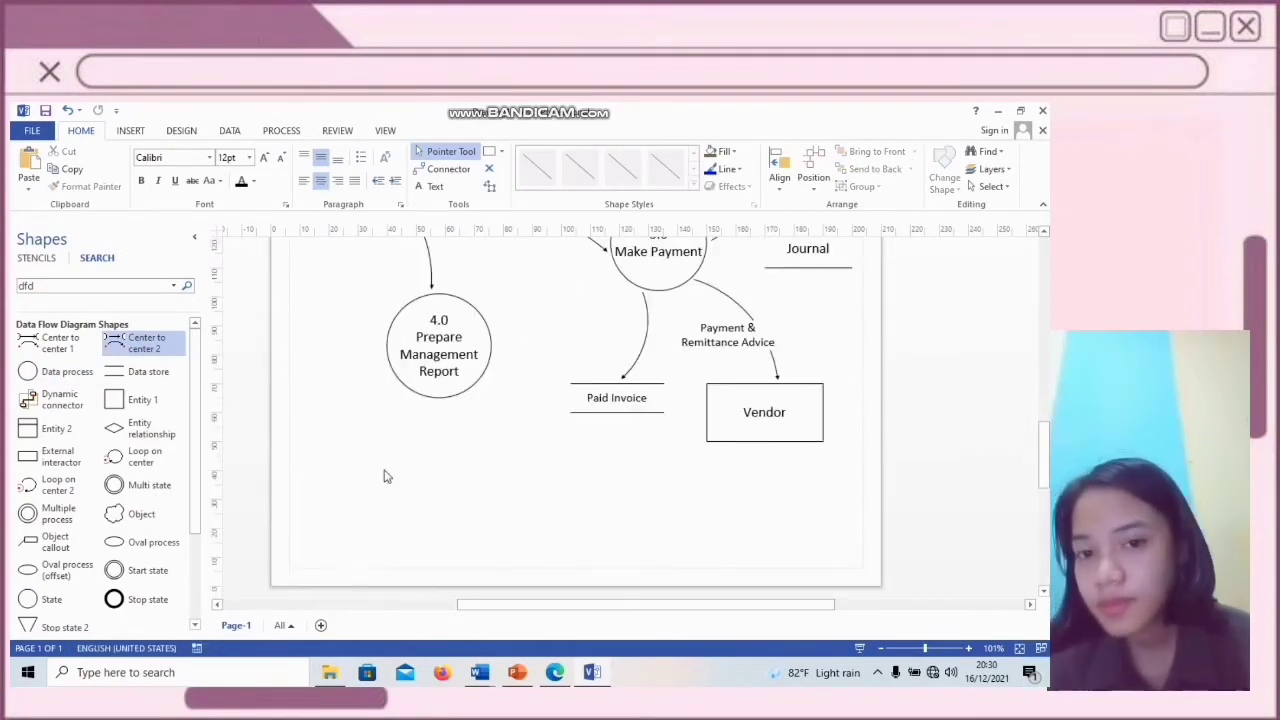
{"action": "left_click_drag", "start_coordinate": [120, 400], "coordinate": [343, 500]}
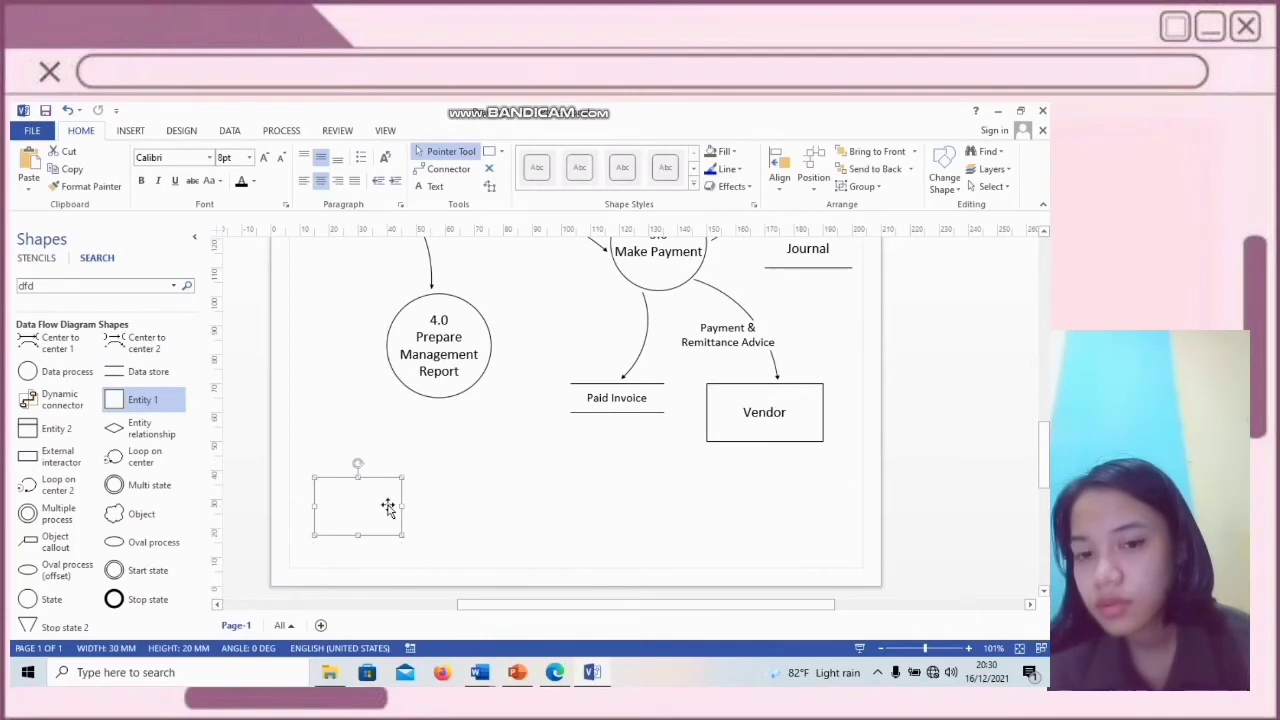
{"action": "type", "text": "Management"}
{"action": "left_click", "coordinate": [265, 157]}
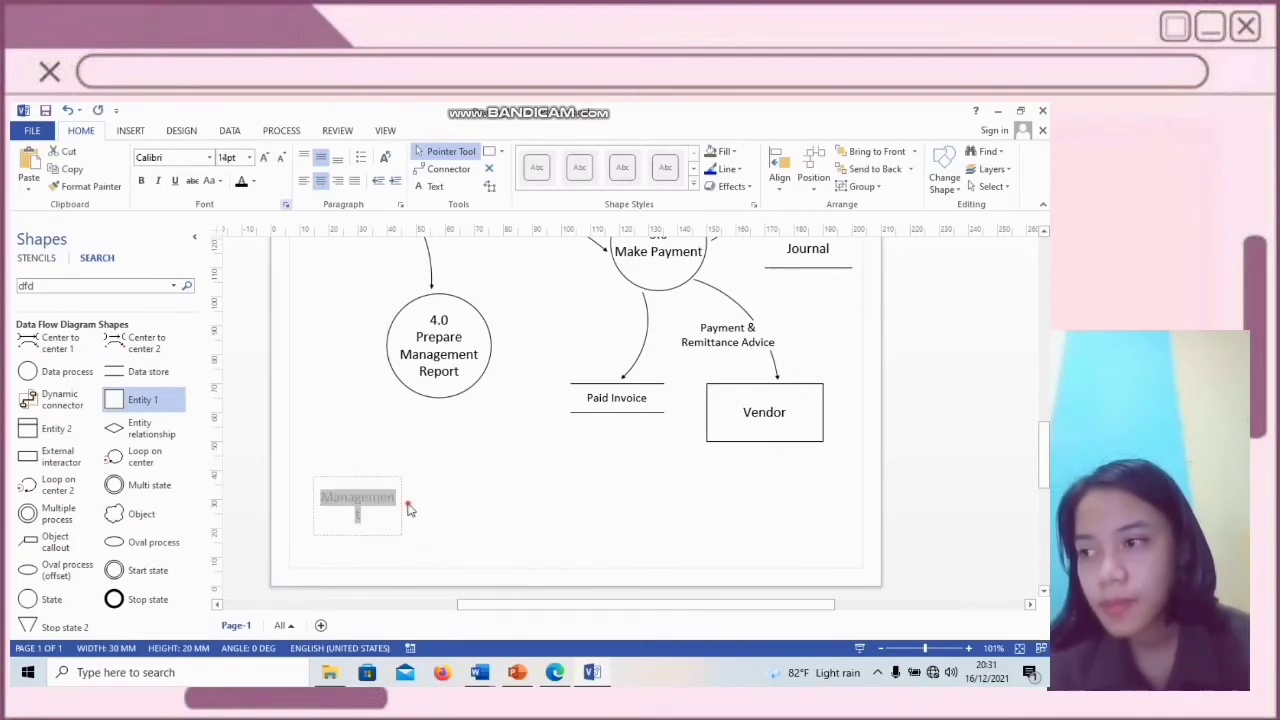
{"action": "left_click_drag", "start_coordinate": [404, 506], "coordinate": [420, 506]}
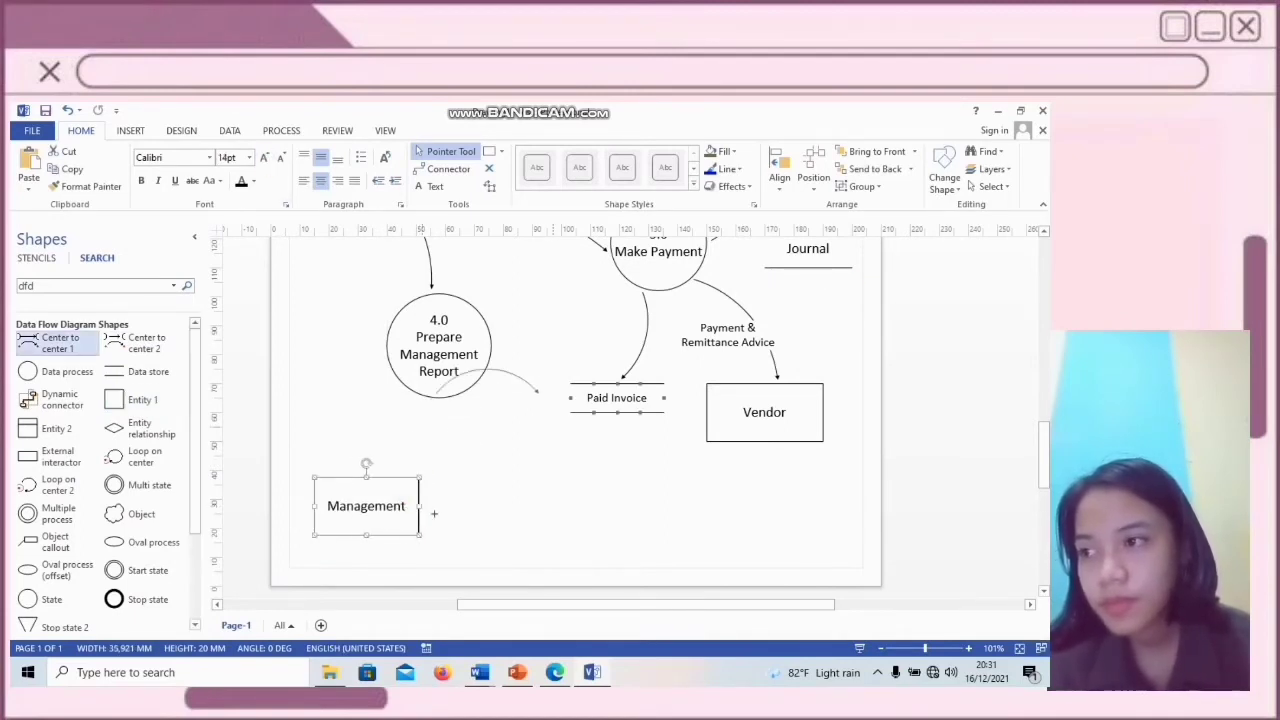
Connect the 4.0 circle to the Management entity with Center to center 1 and label the connector "Account Payable Report"
{"action": "left_click_drag", "start_coordinate": [455, 398], "coordinate": [425, 505]}
{"action": "type", "text": "Account Payable Report"}
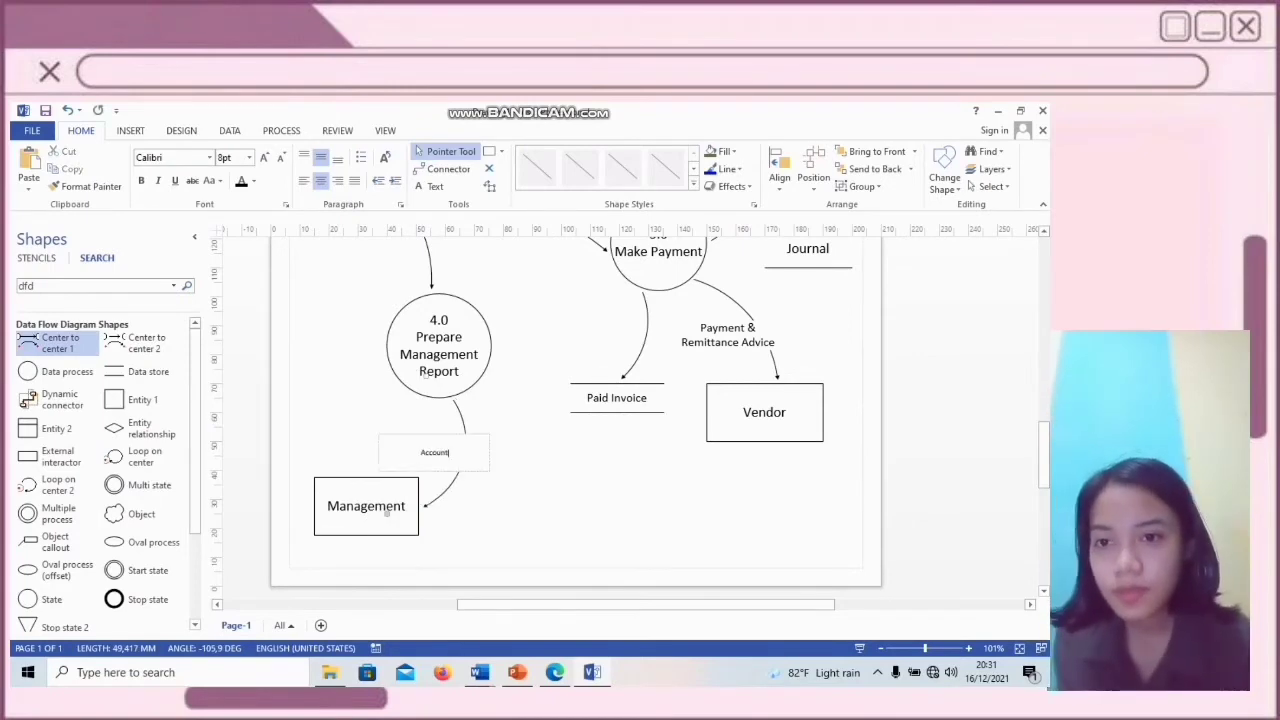
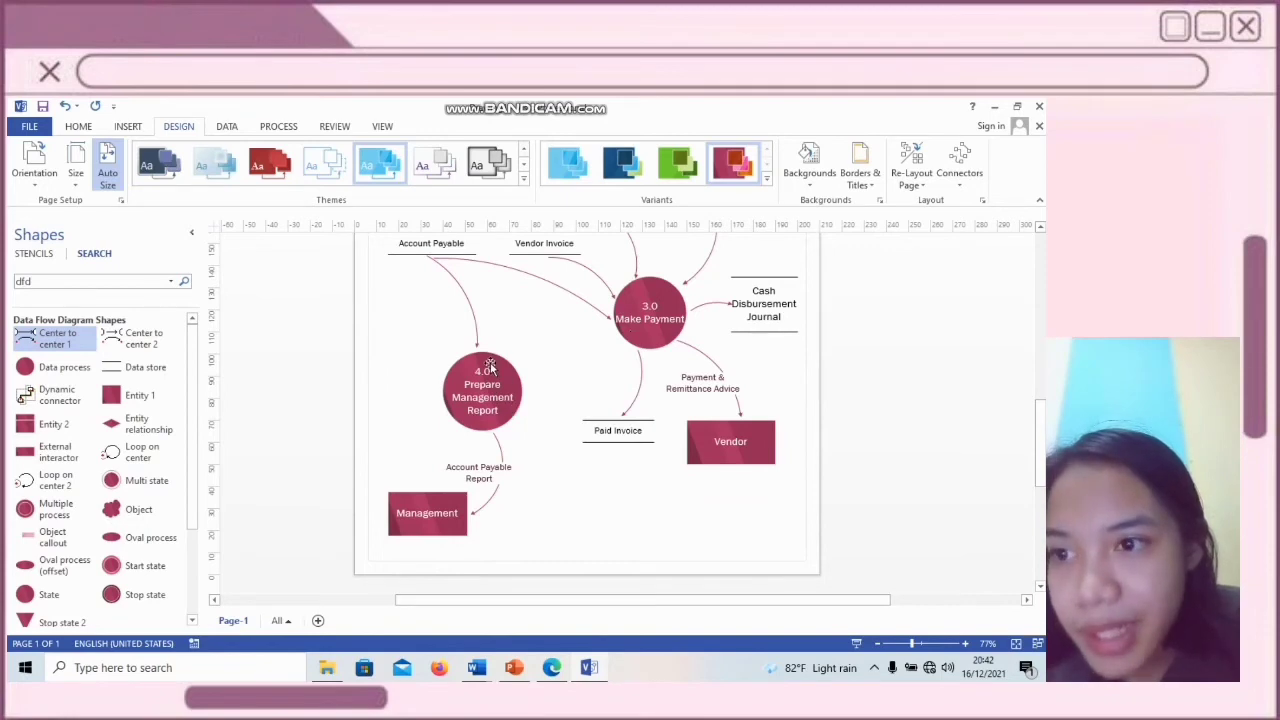
{"action": "scroll", "coordinate": [440, 300], "scroll_direction": "up", "scroll_amount": 1}
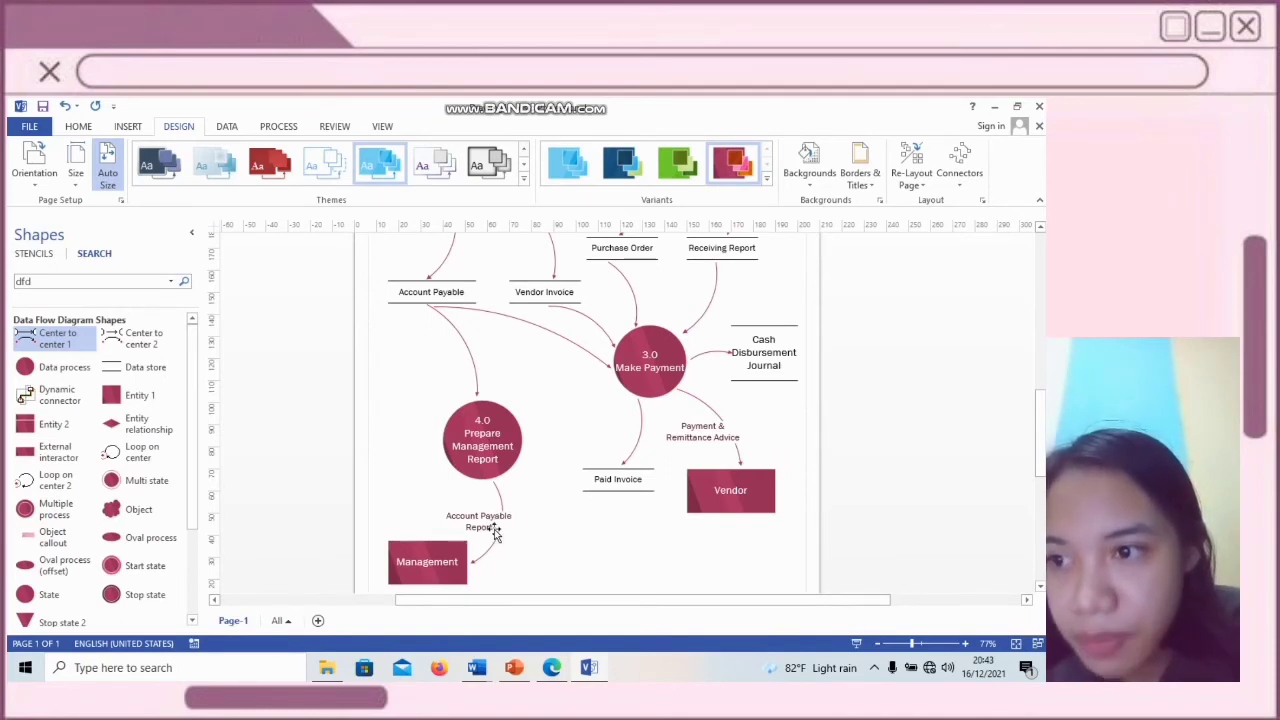
{"action": "scroll", "coordinate": [495, 535], "scroll_direction": "down", "scroll_amount": 1}
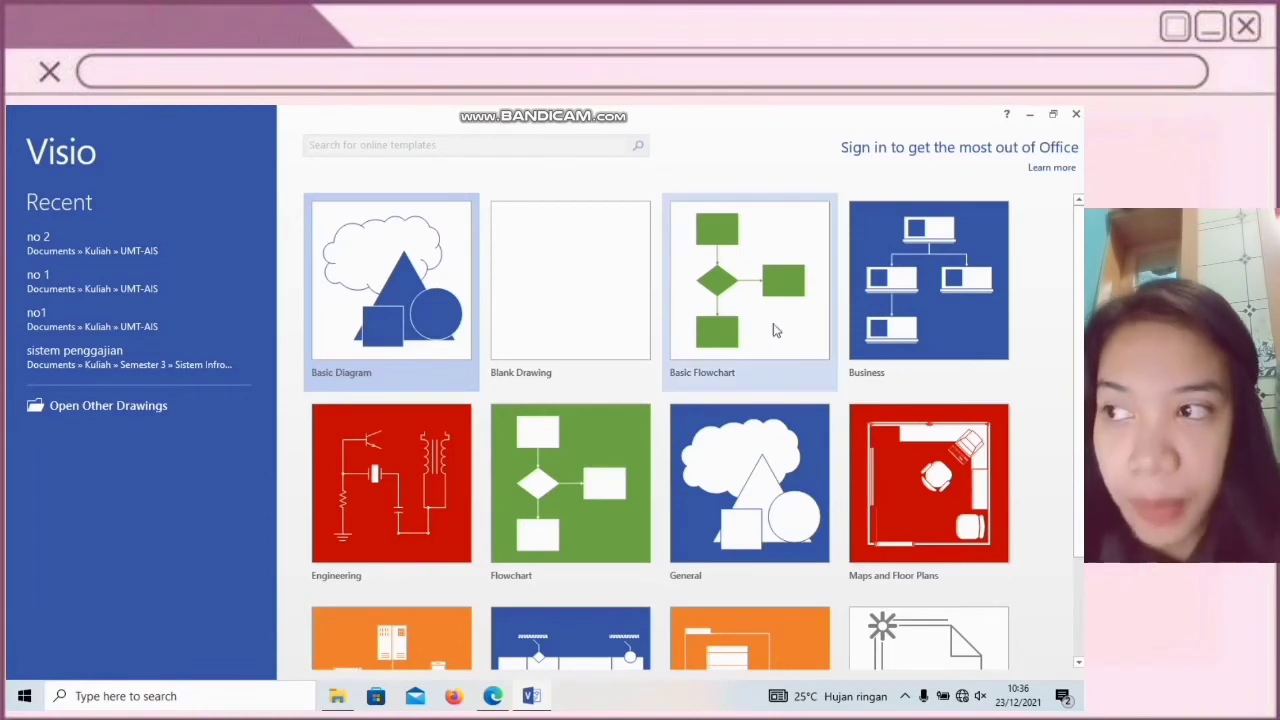
Create a new drawing from the Basic Flowchart template and add the Miscellaneous Flowchart Shapes stencil
{"action": "left_click", "coordinate": [727, 298]}
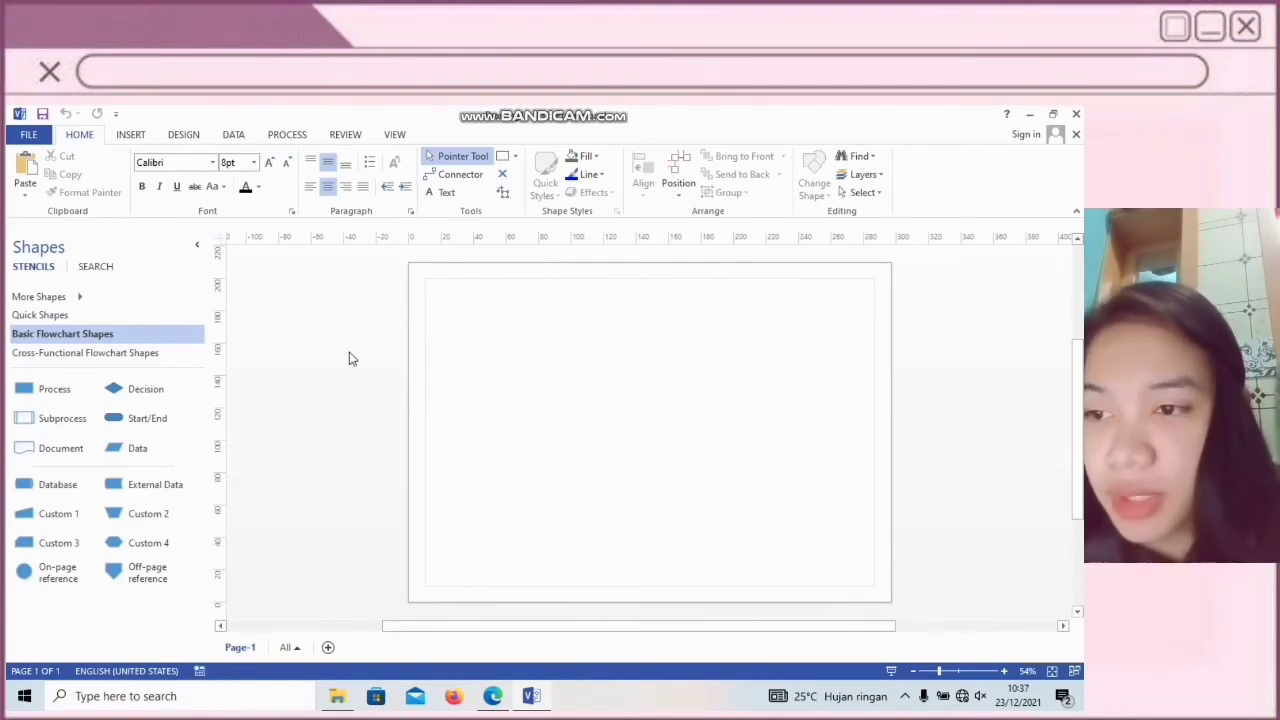
{"action": "left_click", "coordinate": [89, 296]}
{"action": "left_click", "coordinate": [315, 356]}
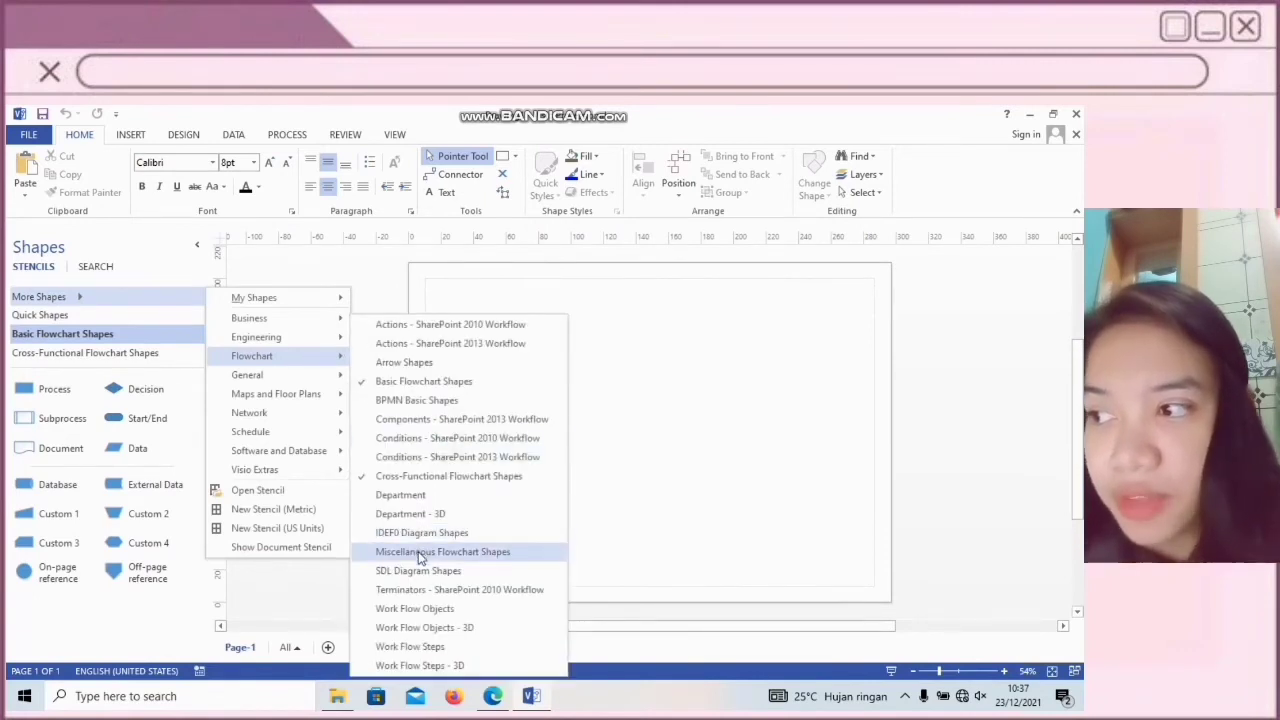
{"action": "left_click", "coordinate": [420, 554]}
{"action": "left_click", "coordinate": [617, 464]}
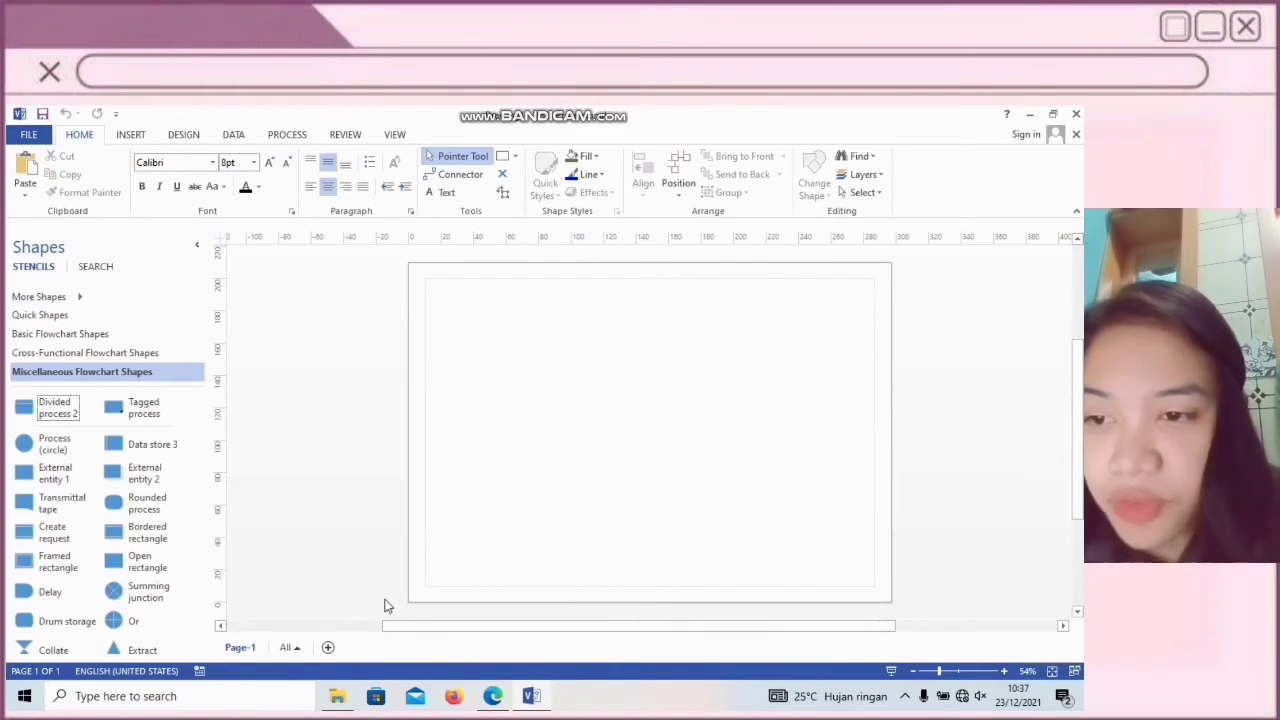
Build a cross-functional flowchart of three side-by-side vertical swimlanes, aligned to the page's upper-left margin corner
{"action": "left_click", "coordinate": [108, 354]}
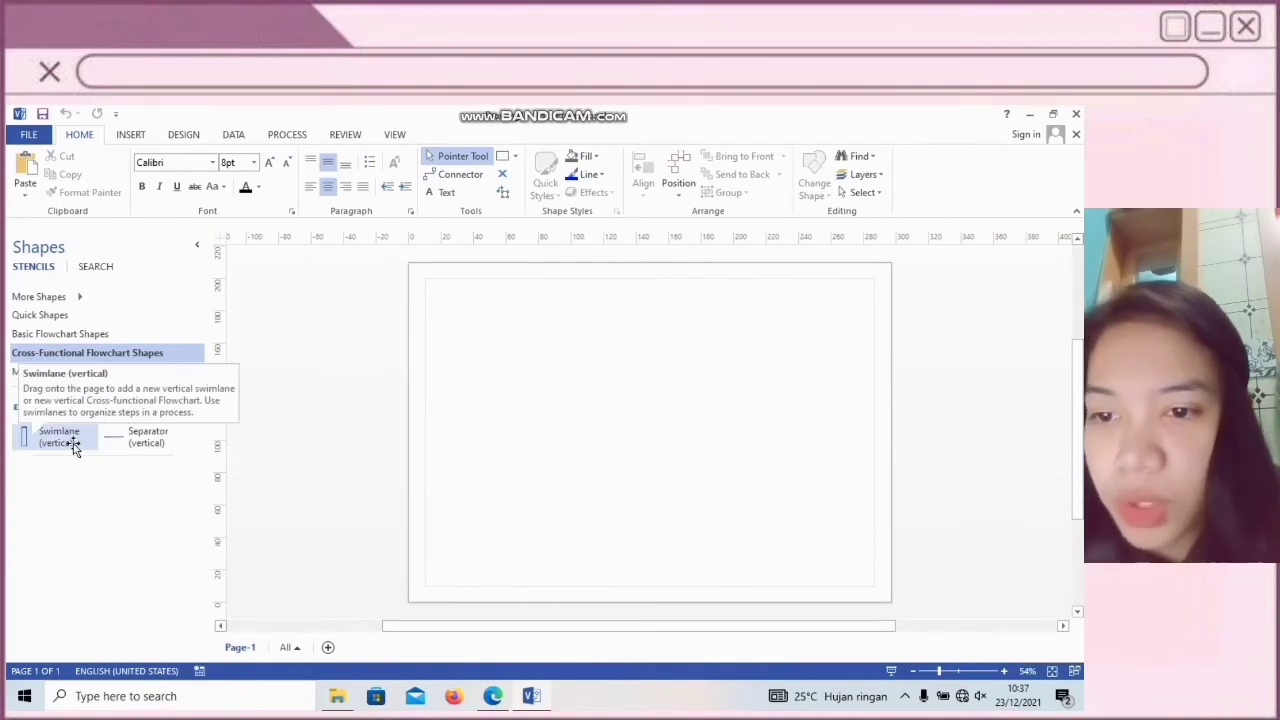
{"action": "left_click_drag", "start_coordinate": [73, 447], "coordinate": [500, 431]}
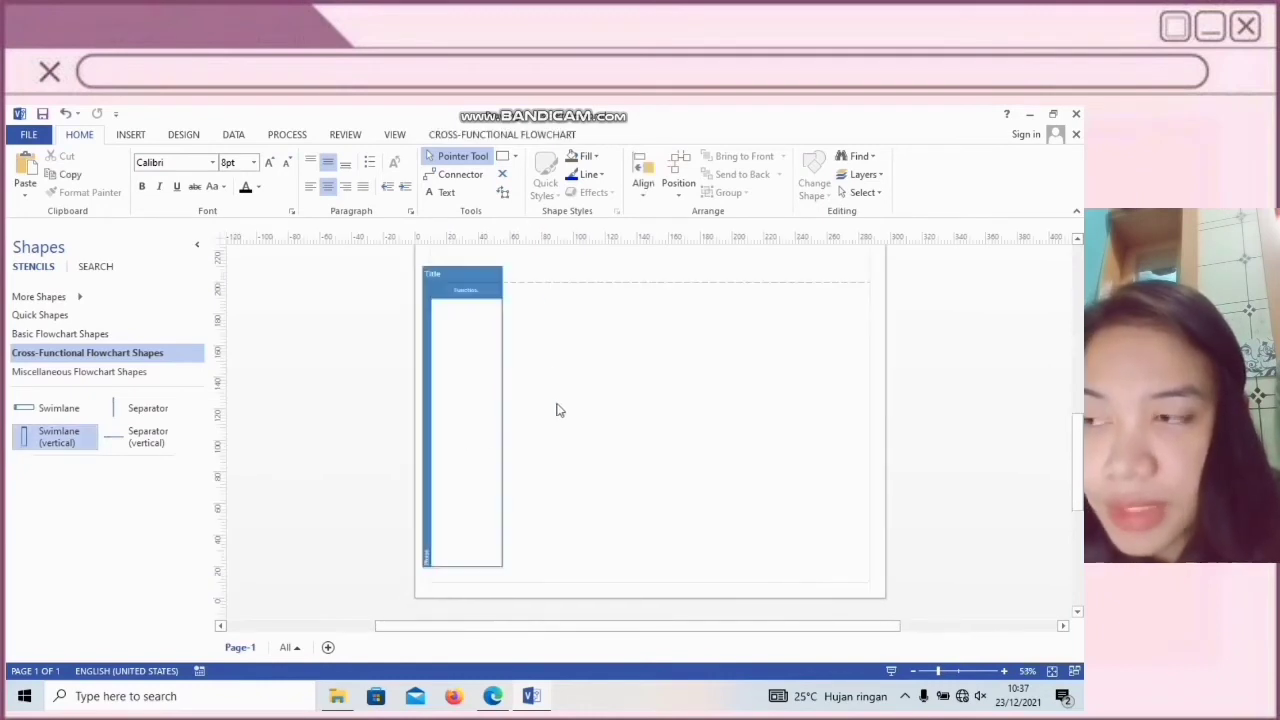
{"action": "left_click_drag", "start_coordinate": [472, 271], "coordinate": [486, 292]}
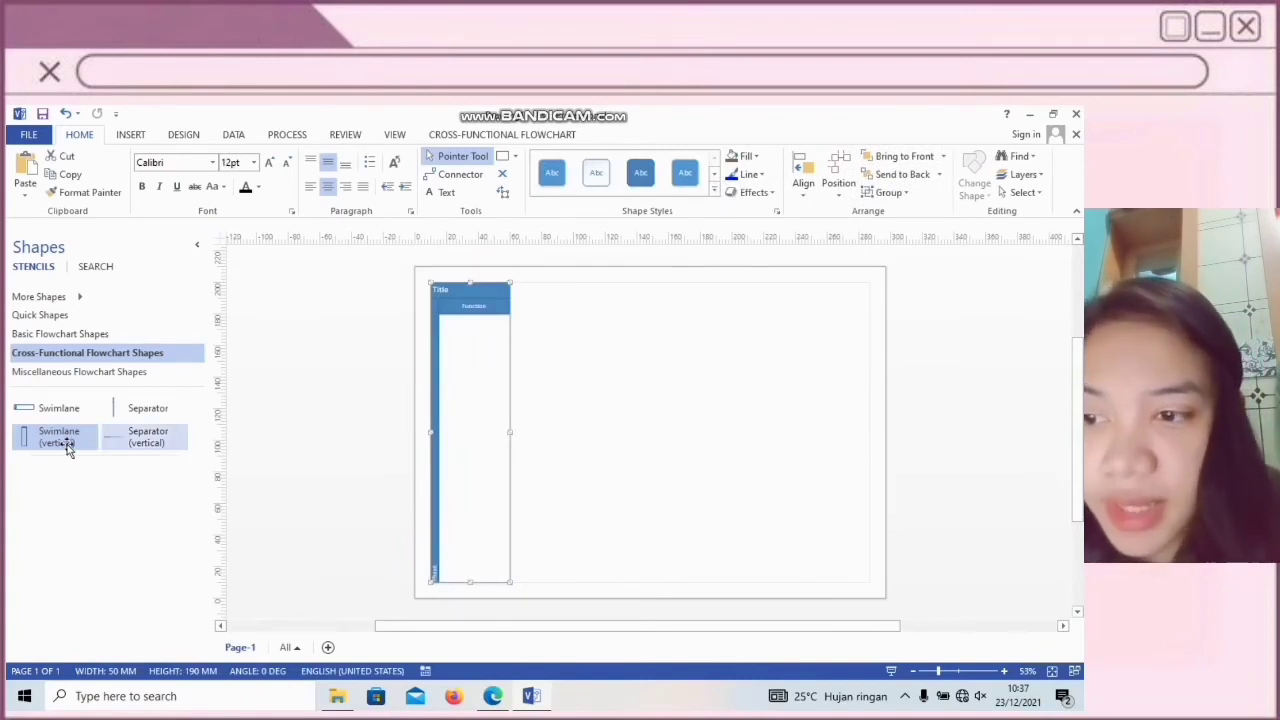
{"action": "left_click_drag", "start_coordinate": [60, 444], "coordinate": [546, 432]}
{"action": "left_click_drag", "start_coordinate": [57, 434], "coordinate": [561, 400]}
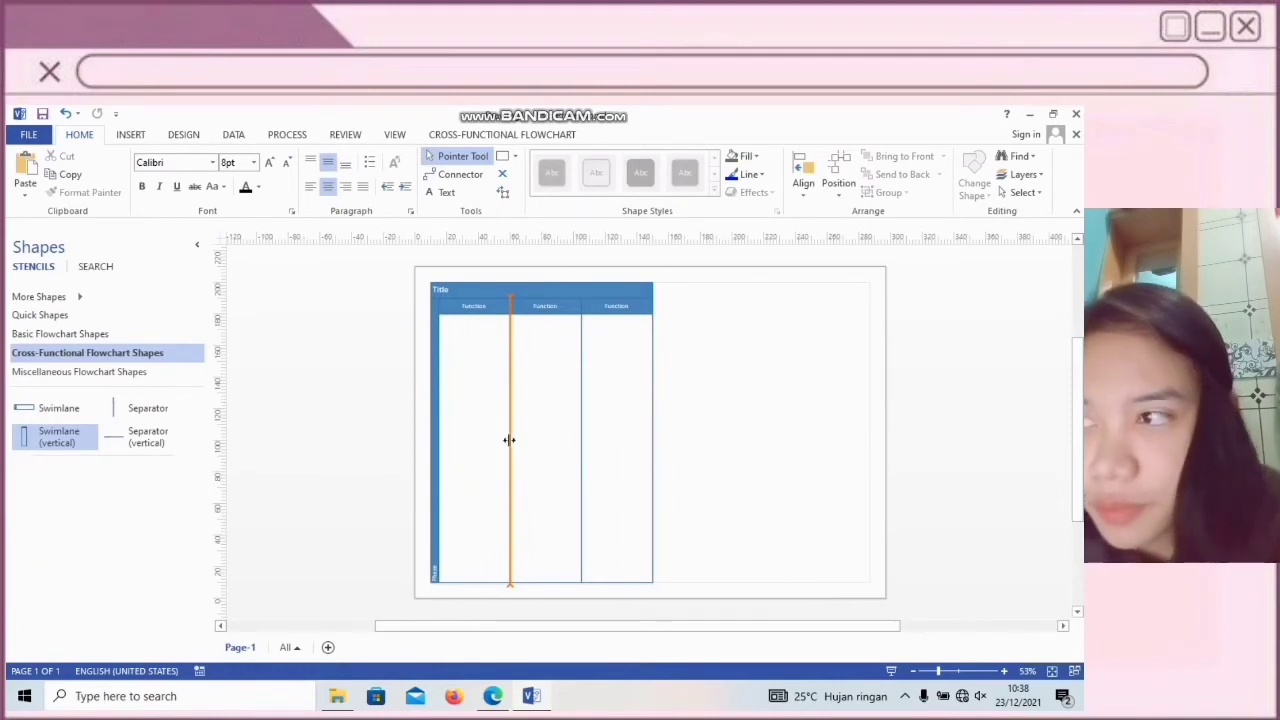
Widen the three swimlanes to about 135, 60 and 77 mm so the flowchart spans the page between its margins
{"action": "left_click_drag", "start_coordinate": [509, 440], "coordinate": [654, 442]}
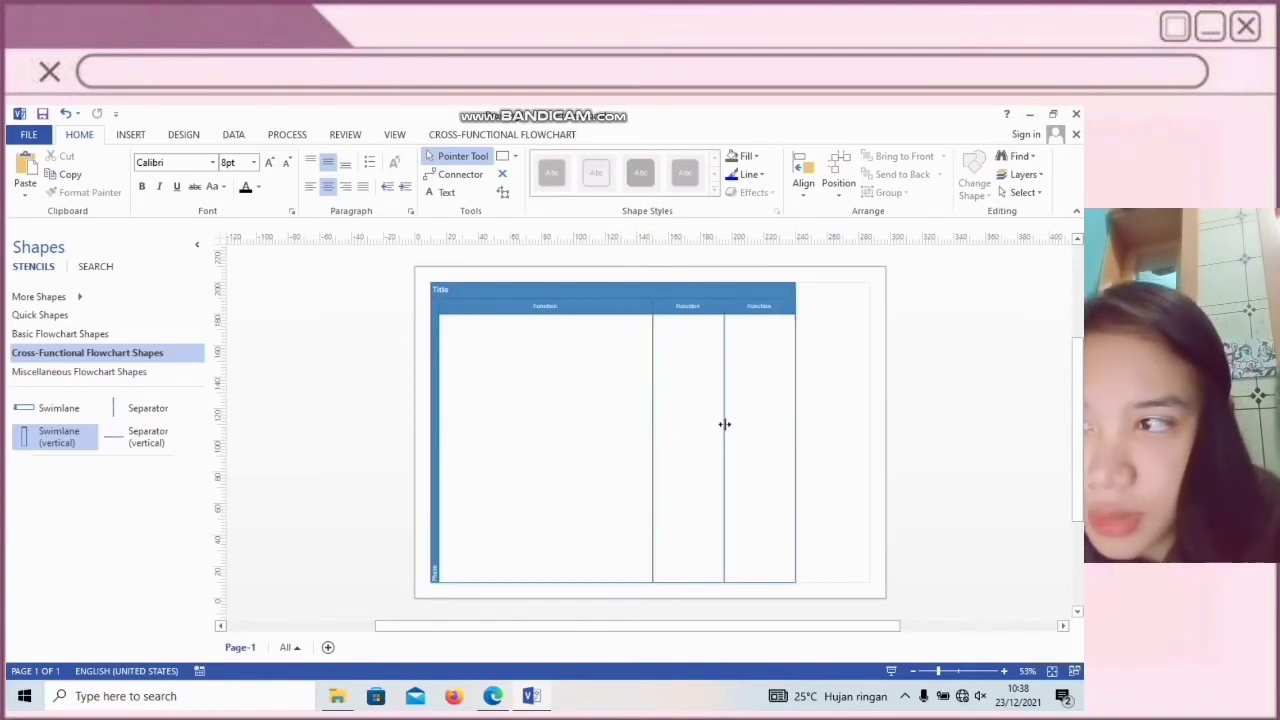
{"action": "left_click_drag", "start_coordinate": [790, 430], "coordinate": [866, 431]}
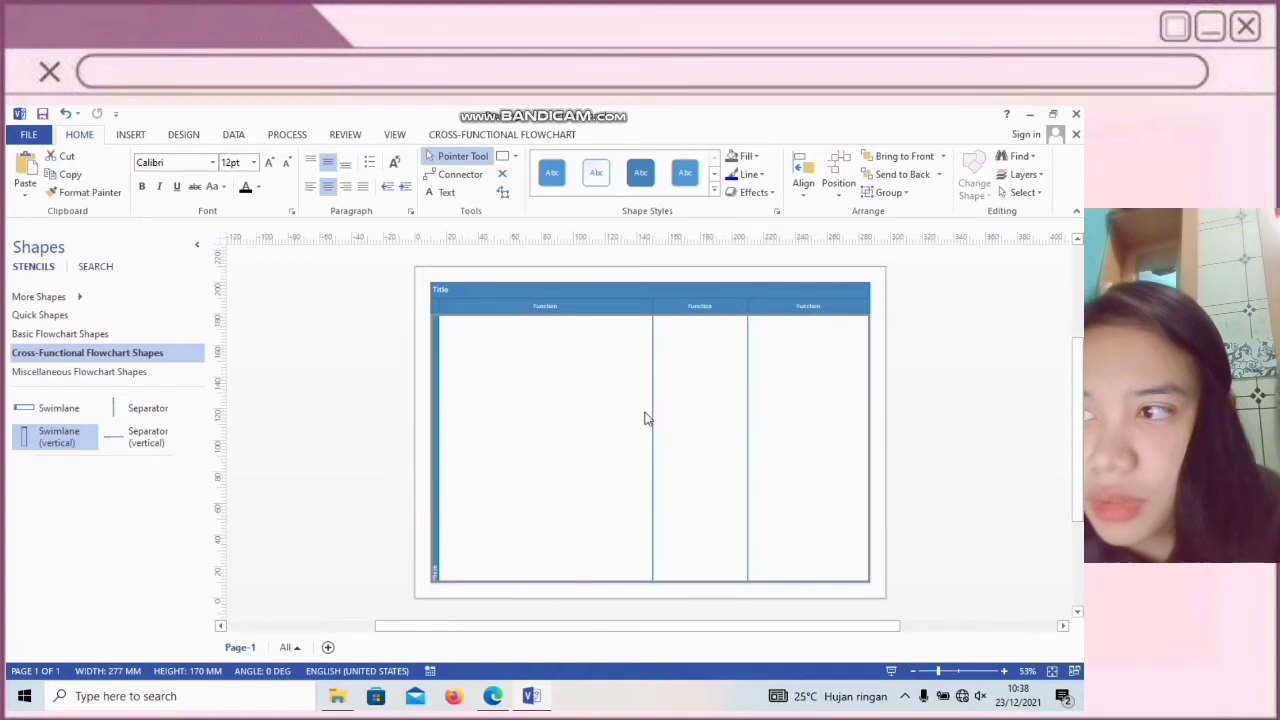
Set the flowchart's title to "S&S Account Payable"
{"action": "left_click", "coordinate": [443, 291]}
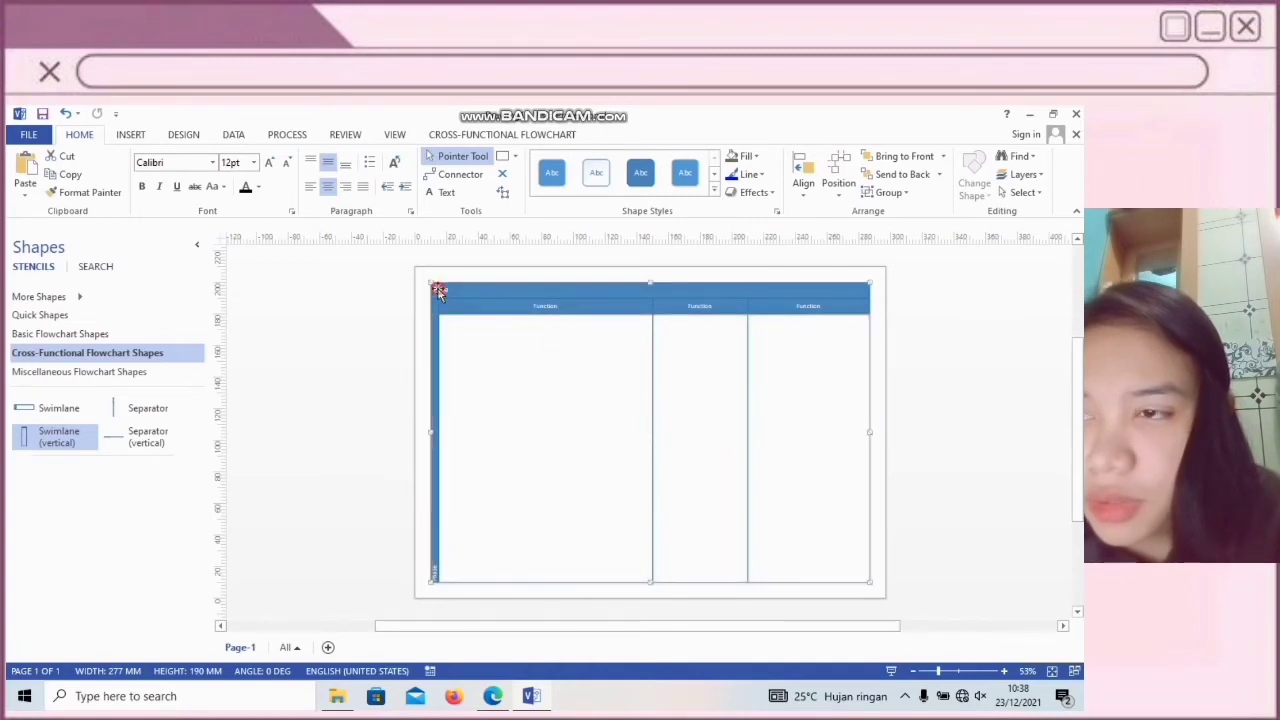
{"action": "left_click", "coordinate": [445, 289]}
{"action": "left_click", "coordinate": [449, 288]}
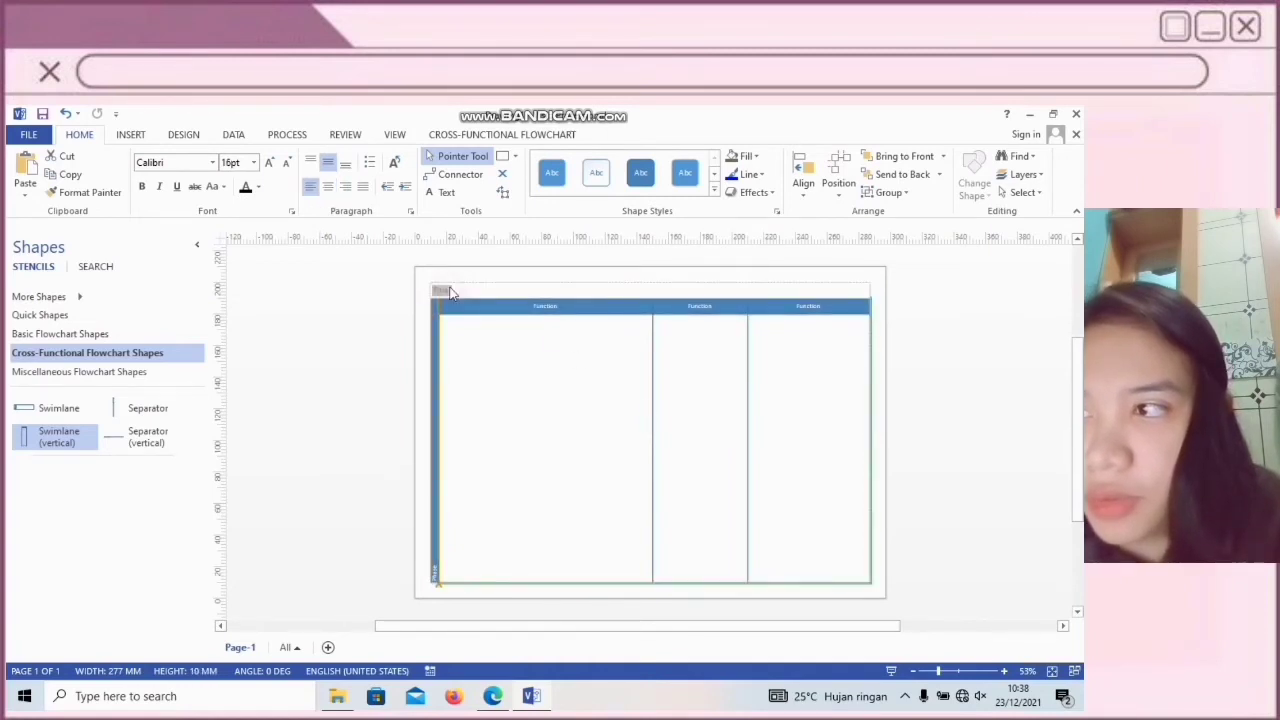
{"action": "type", "text": "SBI"}
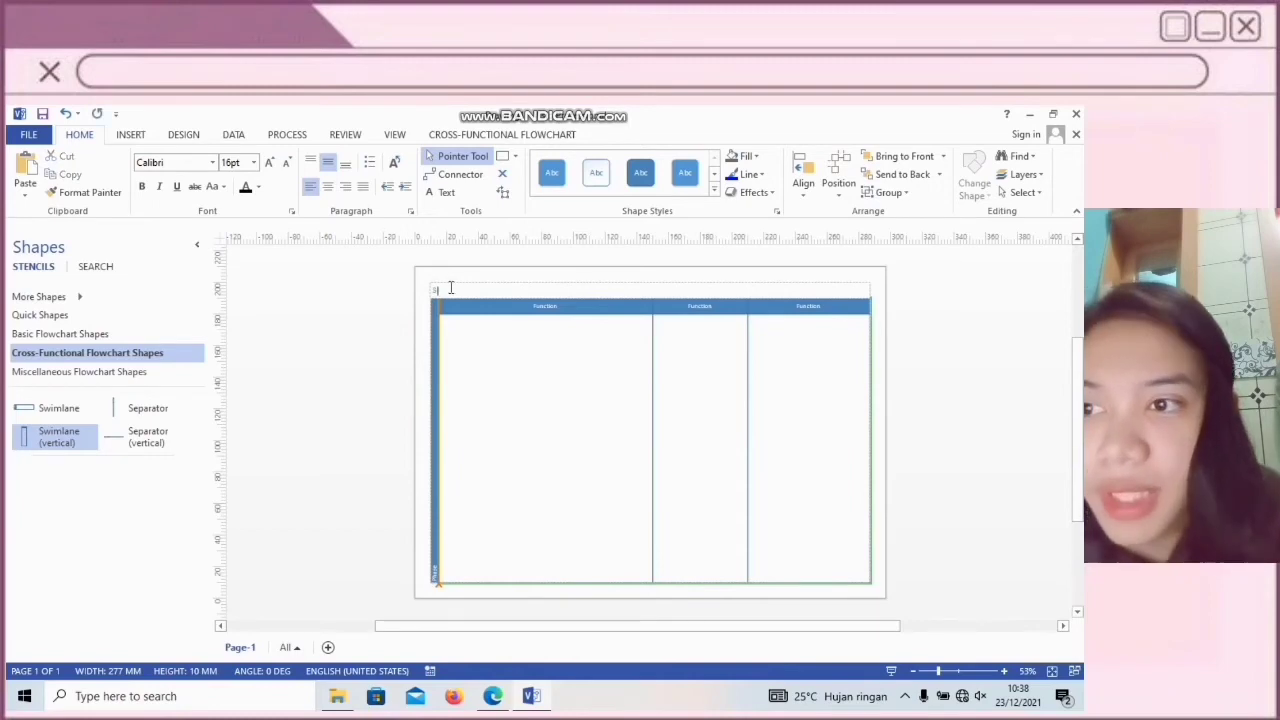
{"action": "type", "text": "S A"}
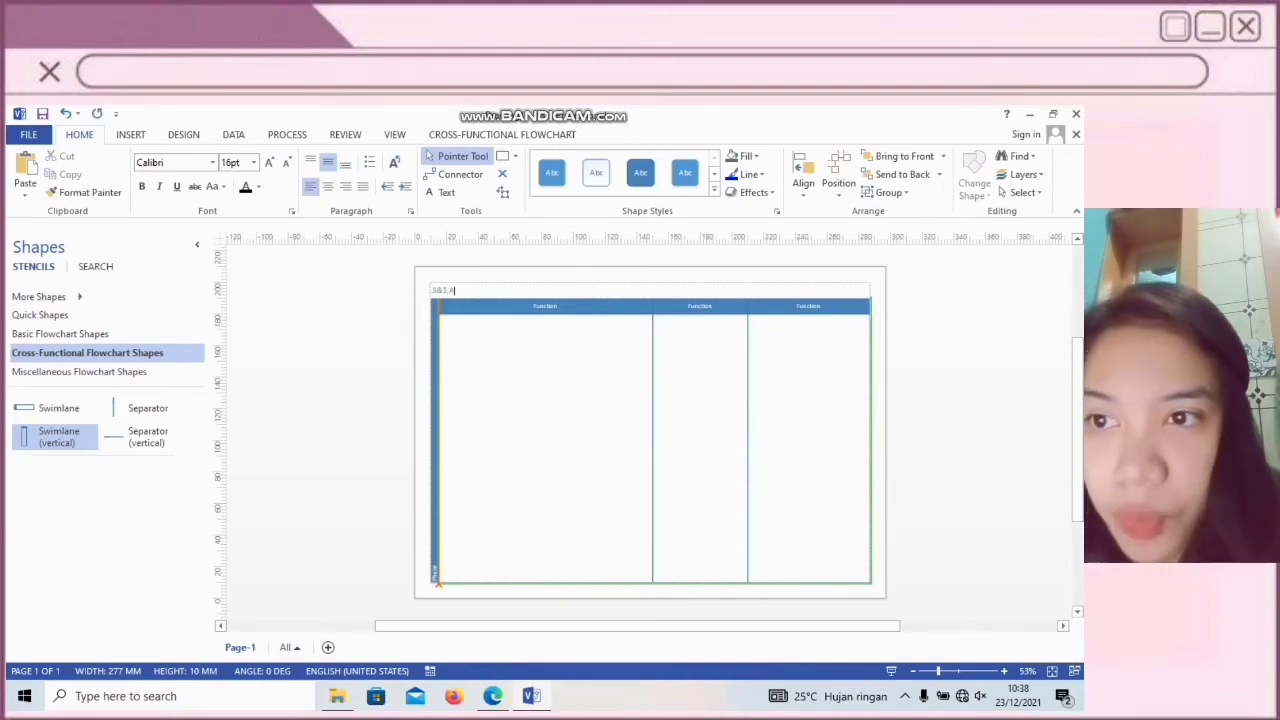
{"action": "type", "text": "ccount Pya"}
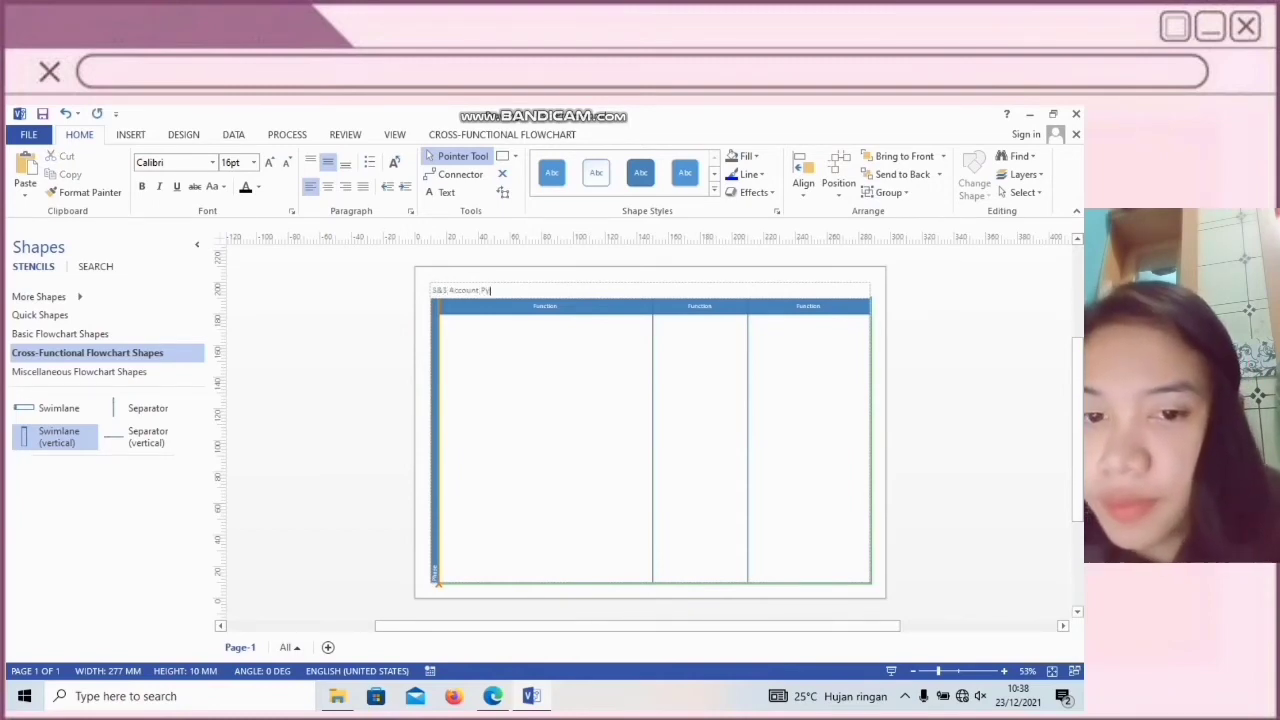
{"action": "key", "text": "BackSpace"}
{"action": "key", "text": "BackSpace"}
{"action": "type", "text": "ayable"}
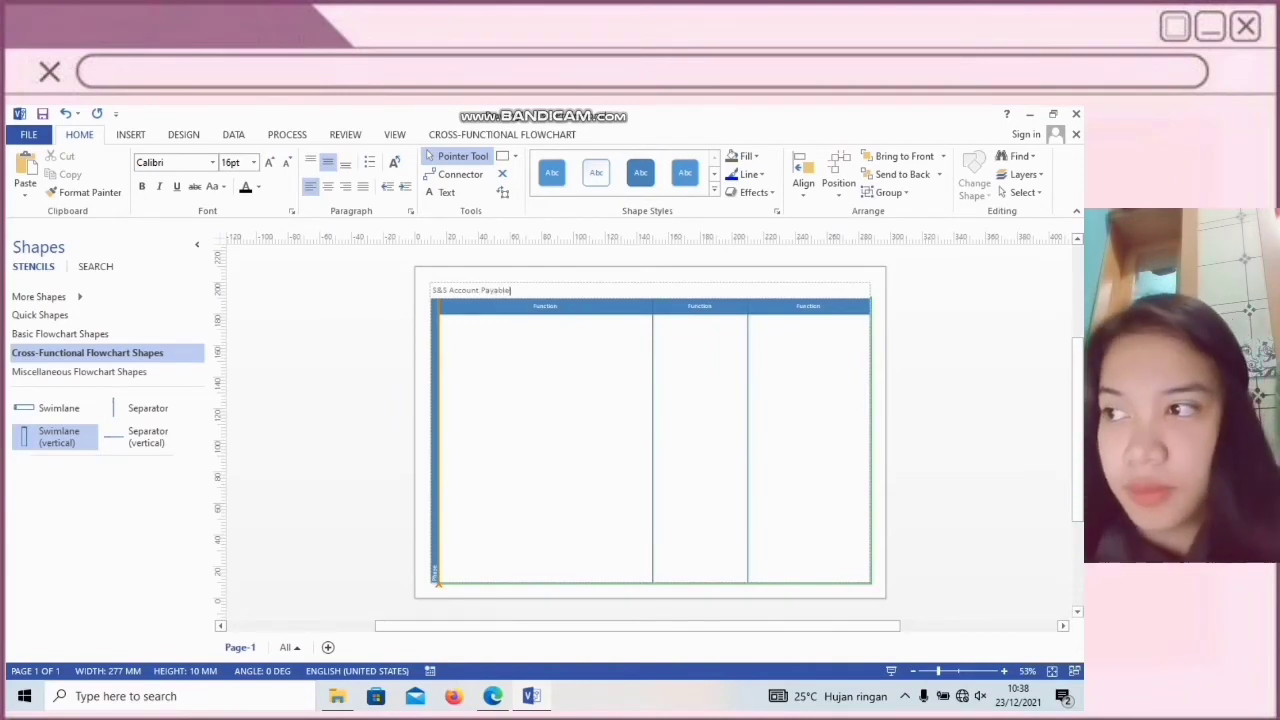
Name the first swimlane "Account Payable" and the second one "Controller"
{"action": "left_click", "coordinate": [505, 313]}
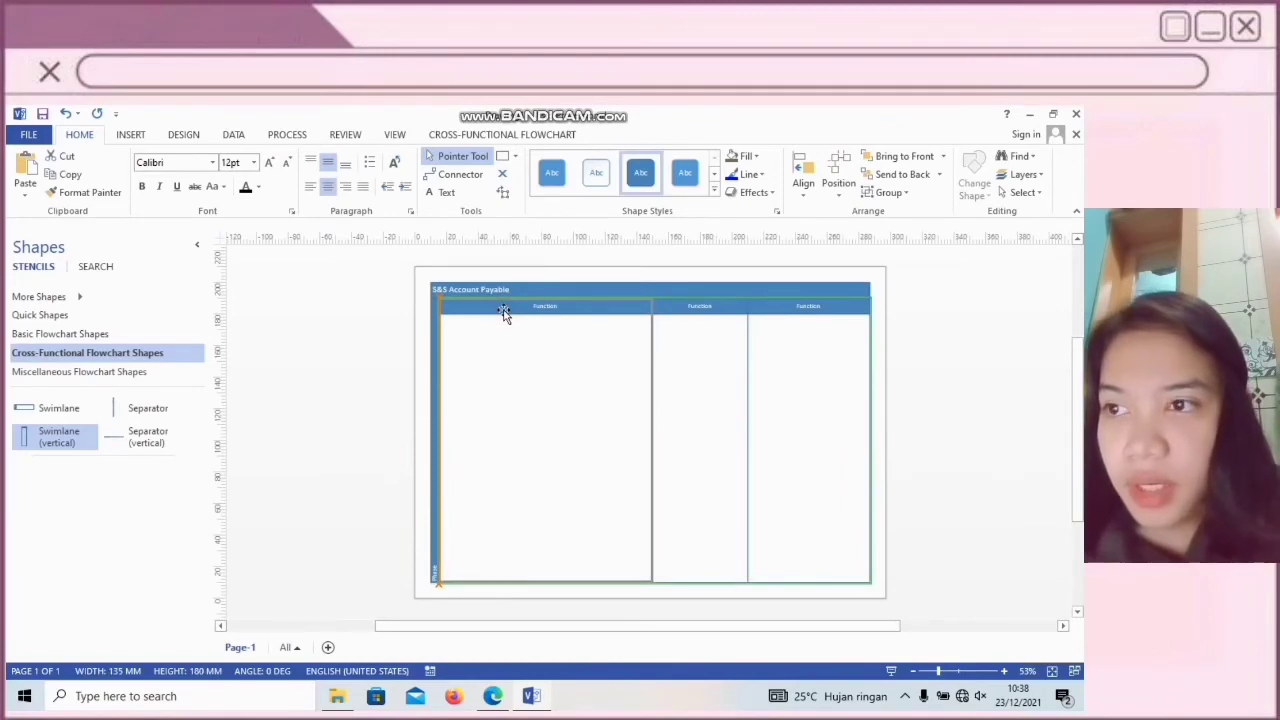
{"action": "double_click", "coordinate": [505, 313]}
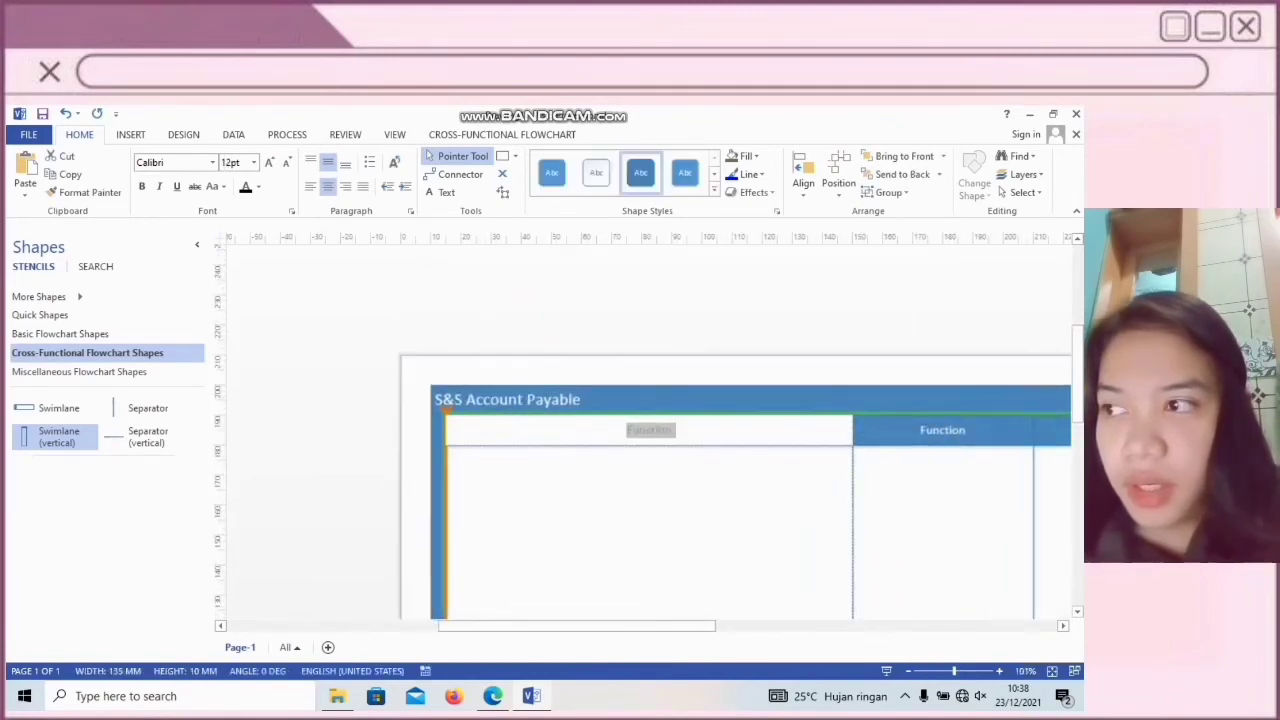
{"action": "type", "text": "Account"}
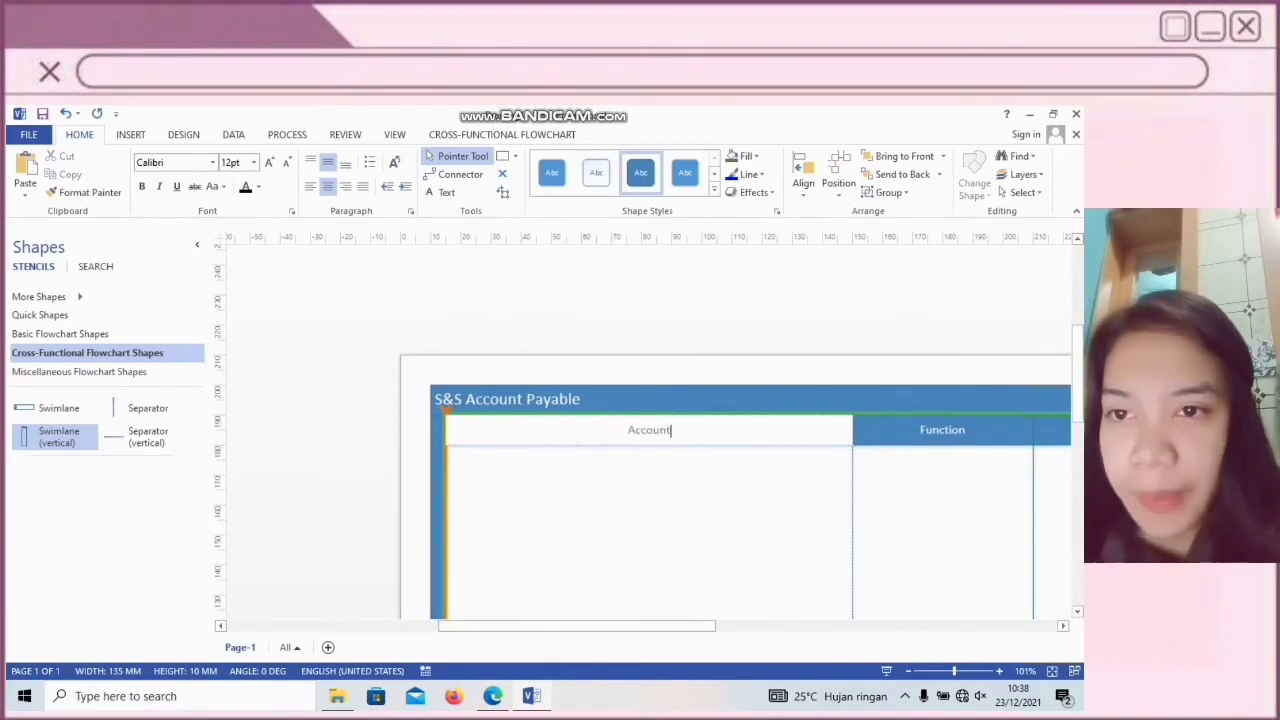
{"action": "type", "text": " Payable"}
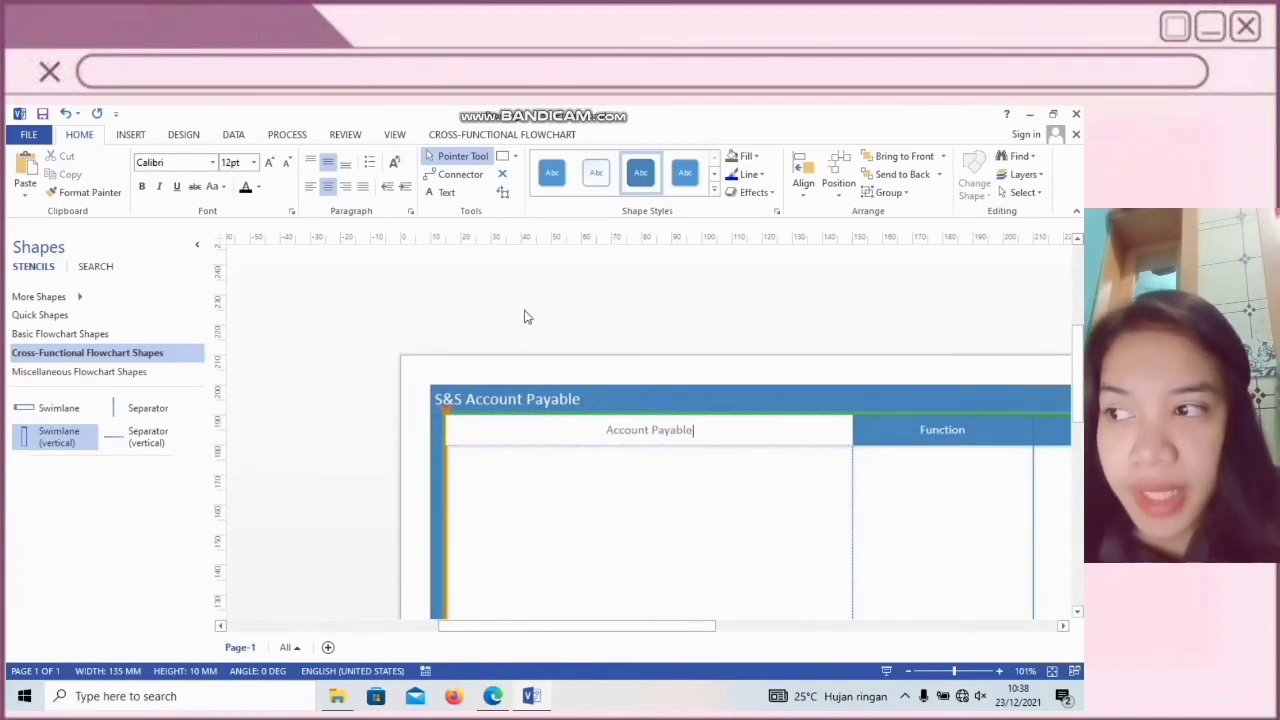
{"action": "double_click", "coordinate": [942, 430]}
{"action": "type", "text": "Controller"}
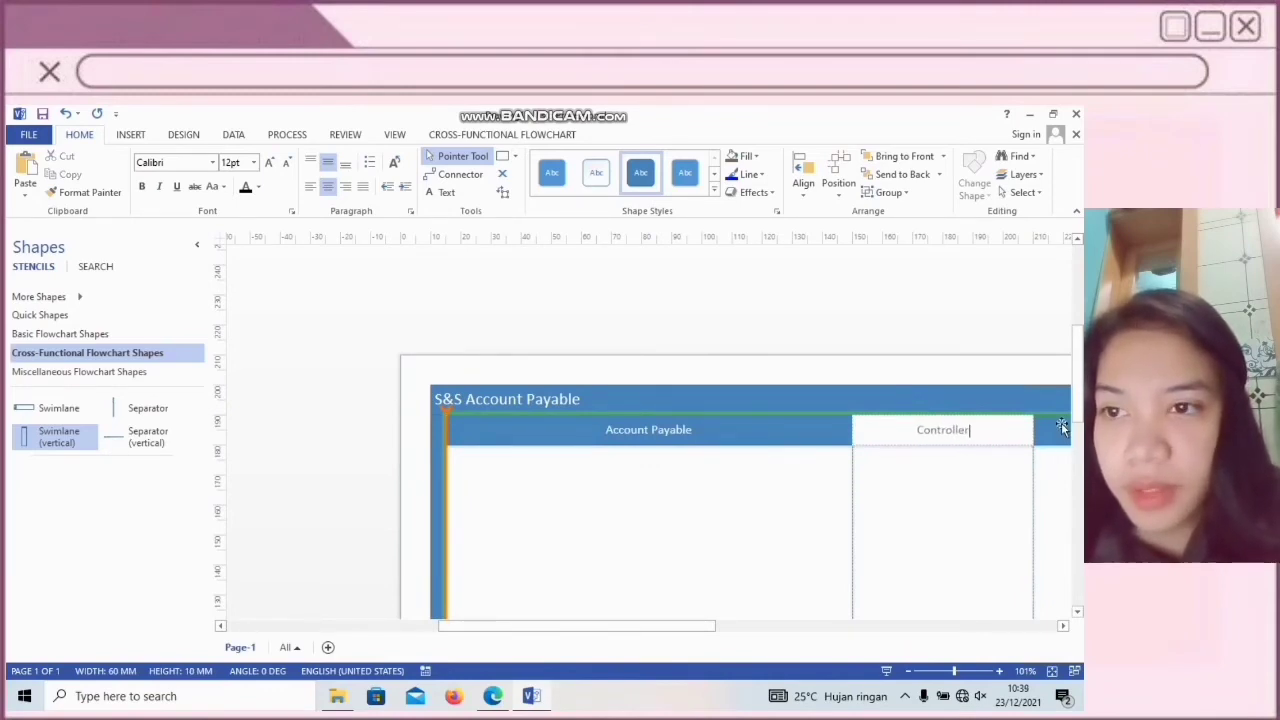
Name the third swimlane "Owner/Management"
{"action": "left_click", "coordinate": [1055, 425]}
{"action": "type", "text": "Owner/Man"}
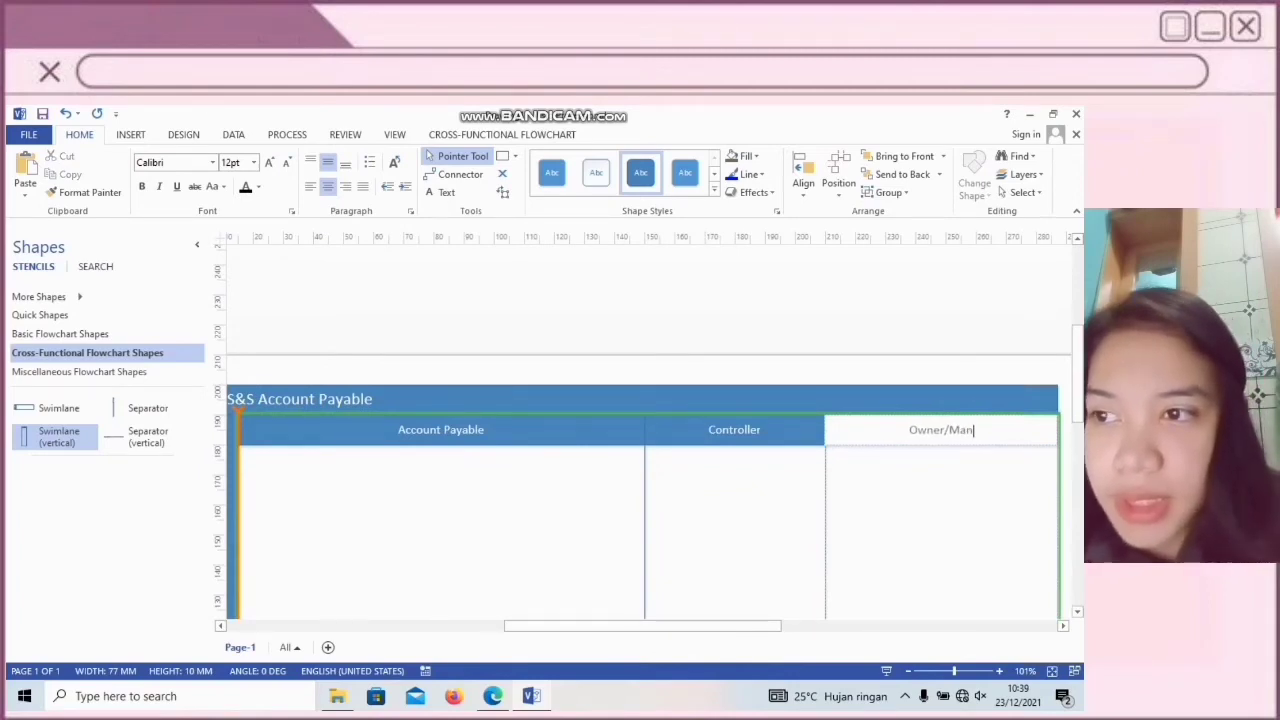
{"action": "type", "text": "a"}
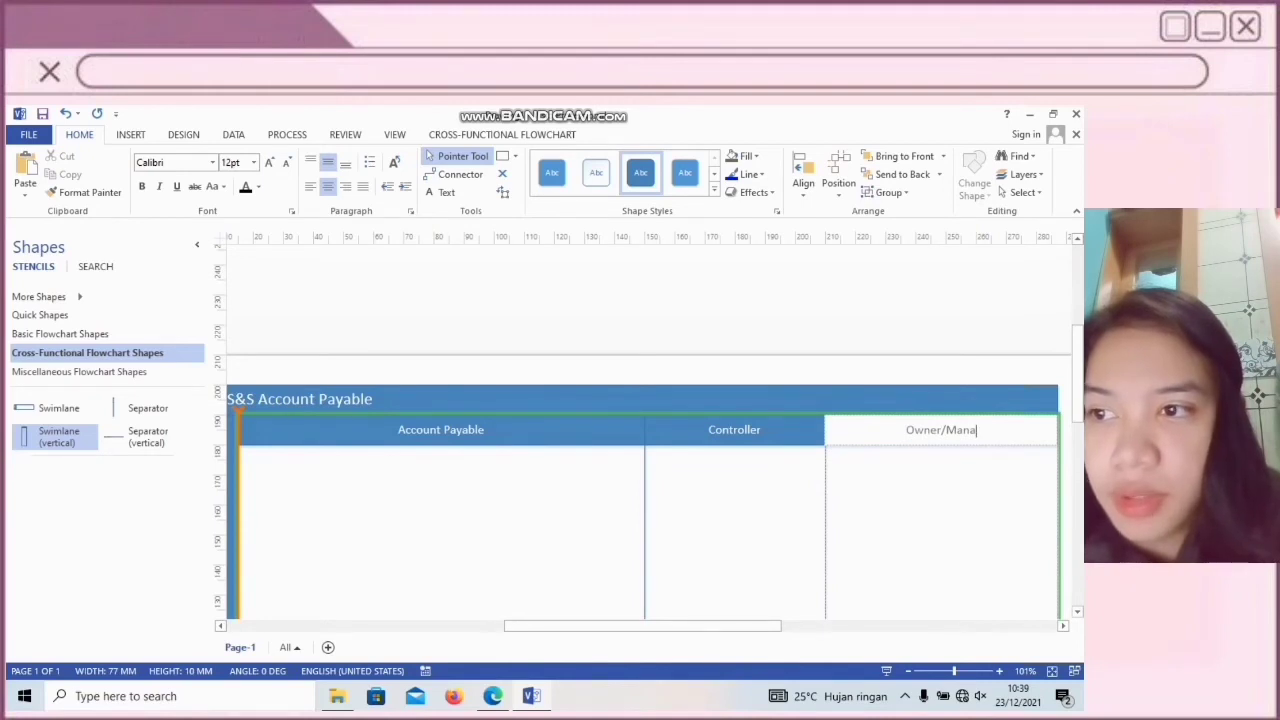
{"action": "type", "text": "geme"}
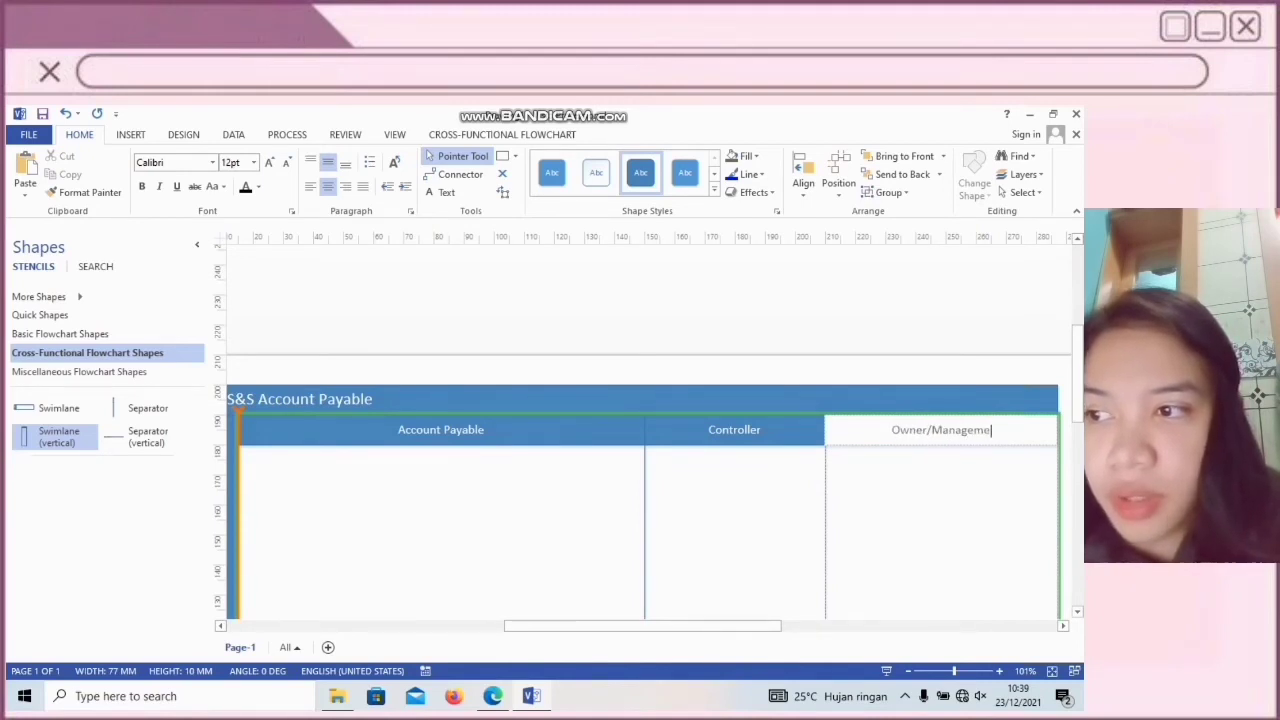
{"action": "type", "text": "nt"}
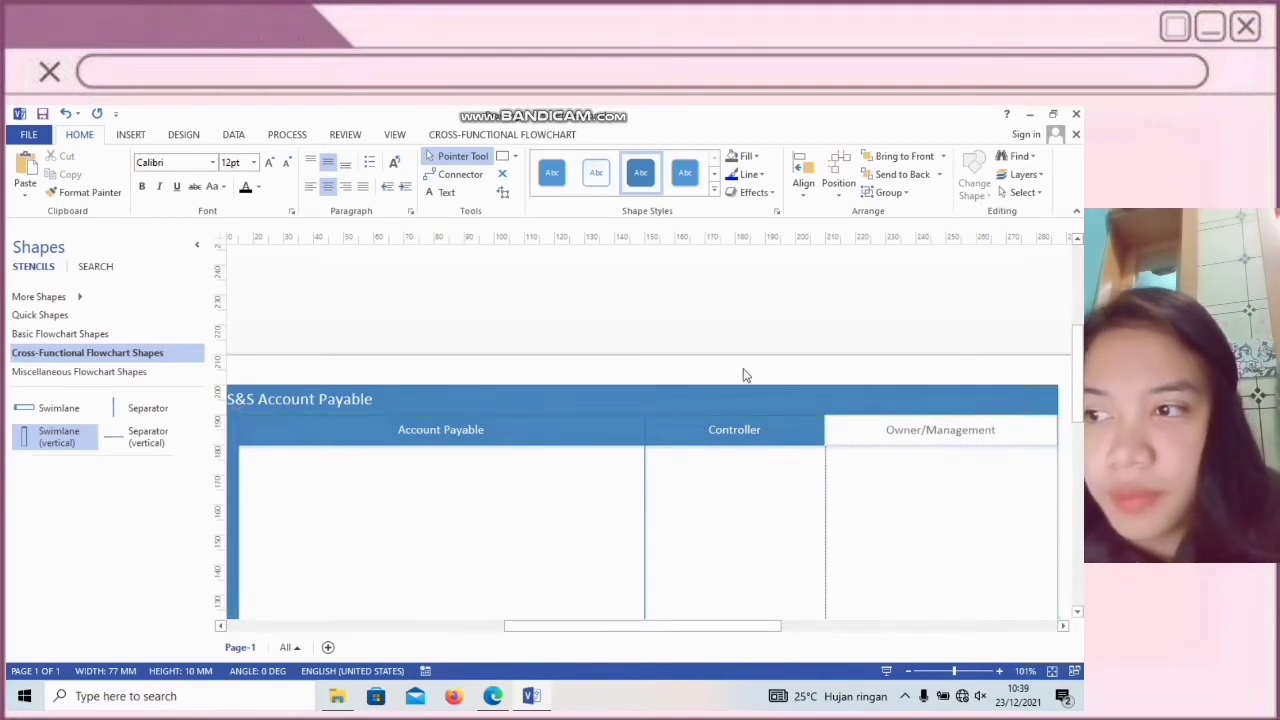
{"action": "left_click", "coordinate": [755, 525]}
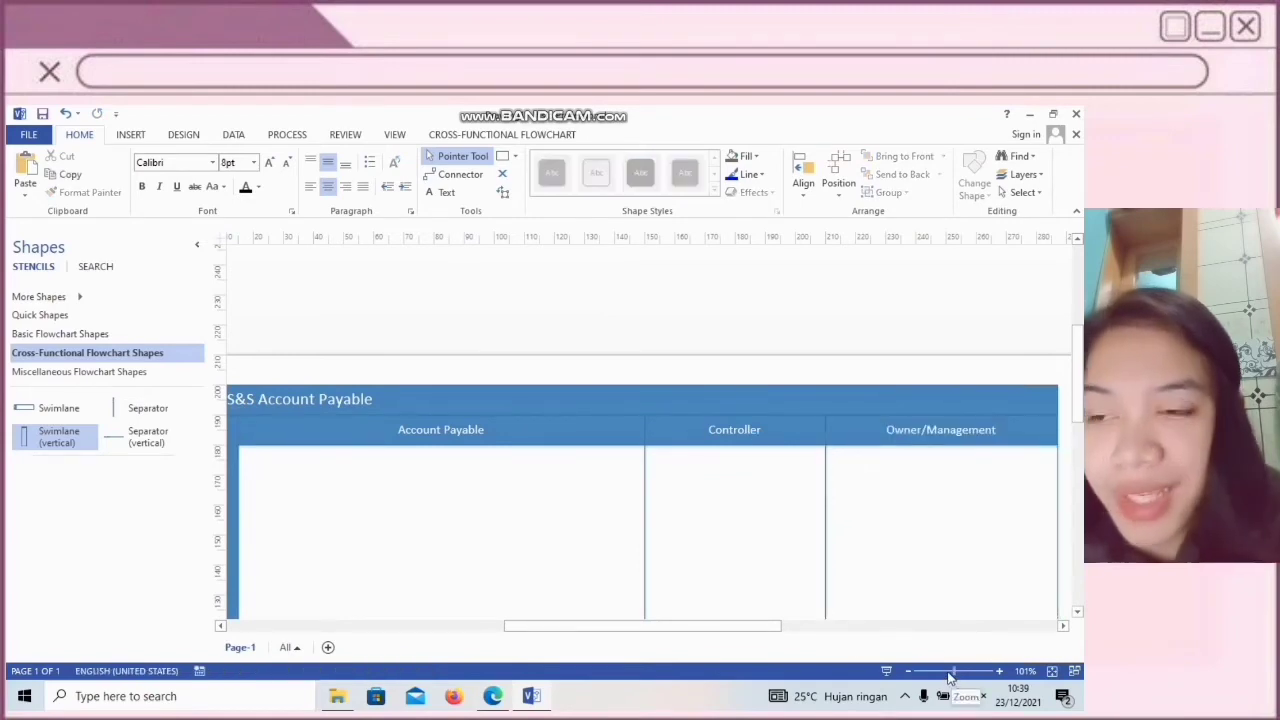
Add a Start/End shape, 25 × 12.5 mm, at the start of the Account Payable lane, labelled "From Purchasing"
{"action": "left_click_drag", "start_coordinate": [949, 674], "coordinate": [944, 673]}
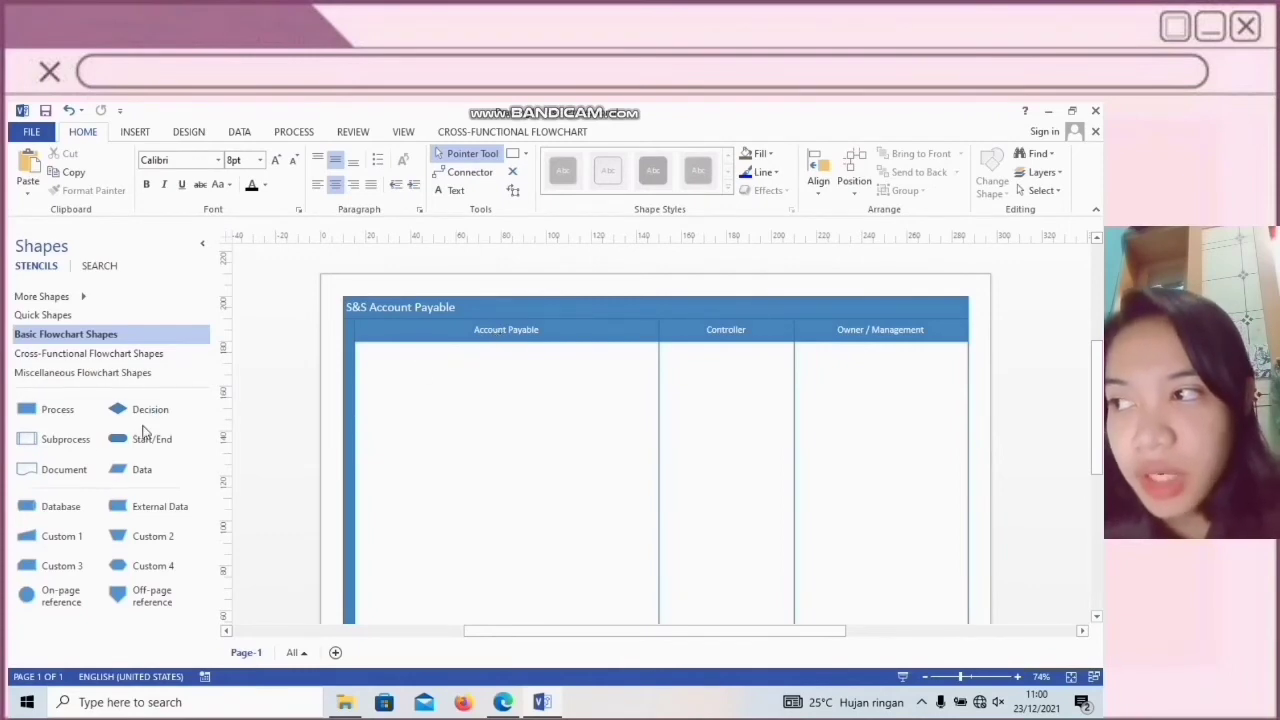
{"action": "mouse_move", "coordinate": [390, 415]}
{"action": "left_mouse_down"}
{"action": "mouse_move", "coordinate": [398, 372]}
{"action": "mouse_move", "coordinate": [400, 394]}
{"action": "left_mouse_up"}
{"action": "mouse_move", "coordinate": [396, 383]}
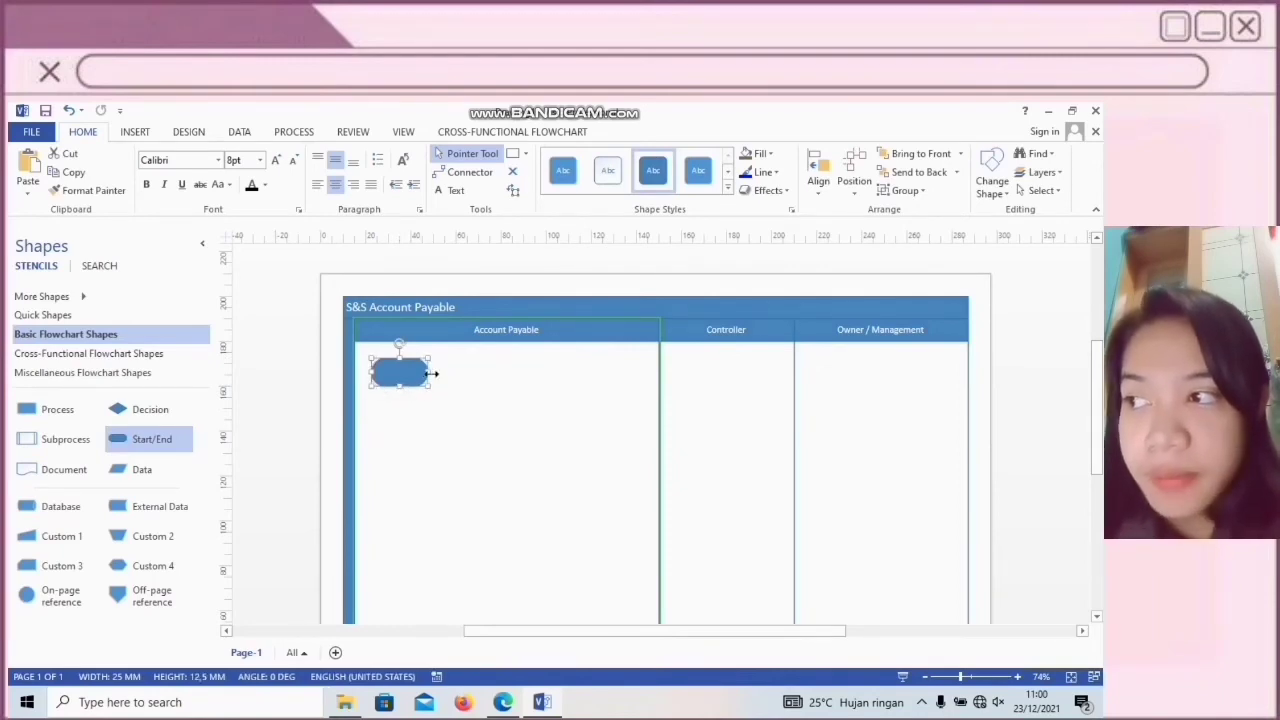
{"action": "double_click", "coordinate": [382, 366]}
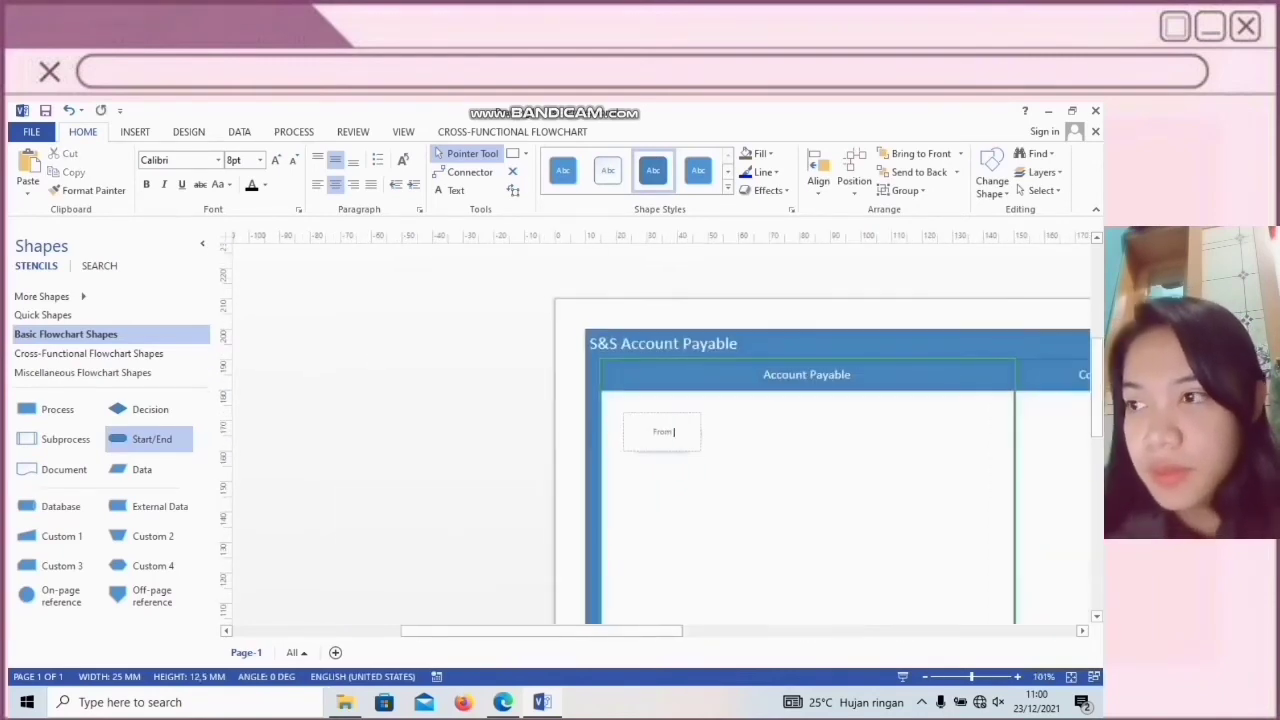
Enlarge the "From Purchasing" text and widen its shape to 27.5 mm
{"action": "key", "text": "ctrl+a"}
{"action": "left_click", "coordinate": [277, 160]}
{"action": "left_click", "coordinate": [277, 160]}
{"action": "left_click", "coordinate": [277, 160]}
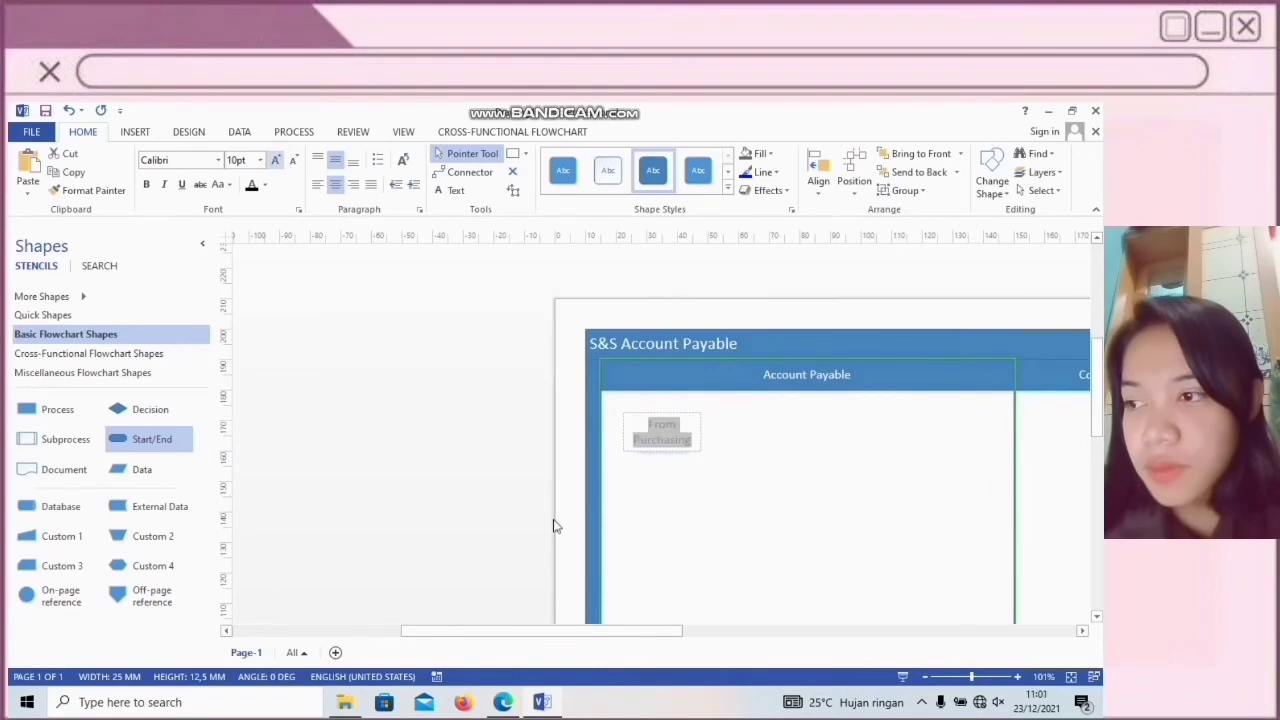
{"action": "left_click", "coordinate": [557, 524]}
{"action": "left_click_drag", "start_coordinate": [429, 372], "coordinate": [434, 372]}
Add two more Start/End shapes, 27.5 mm wide, in a row beside the first, labelled "From Receiving" and "From Vendor"
{"action": "left_click_drag", "start_coordinate": [150, 438], "coordinate": [522, 372]}
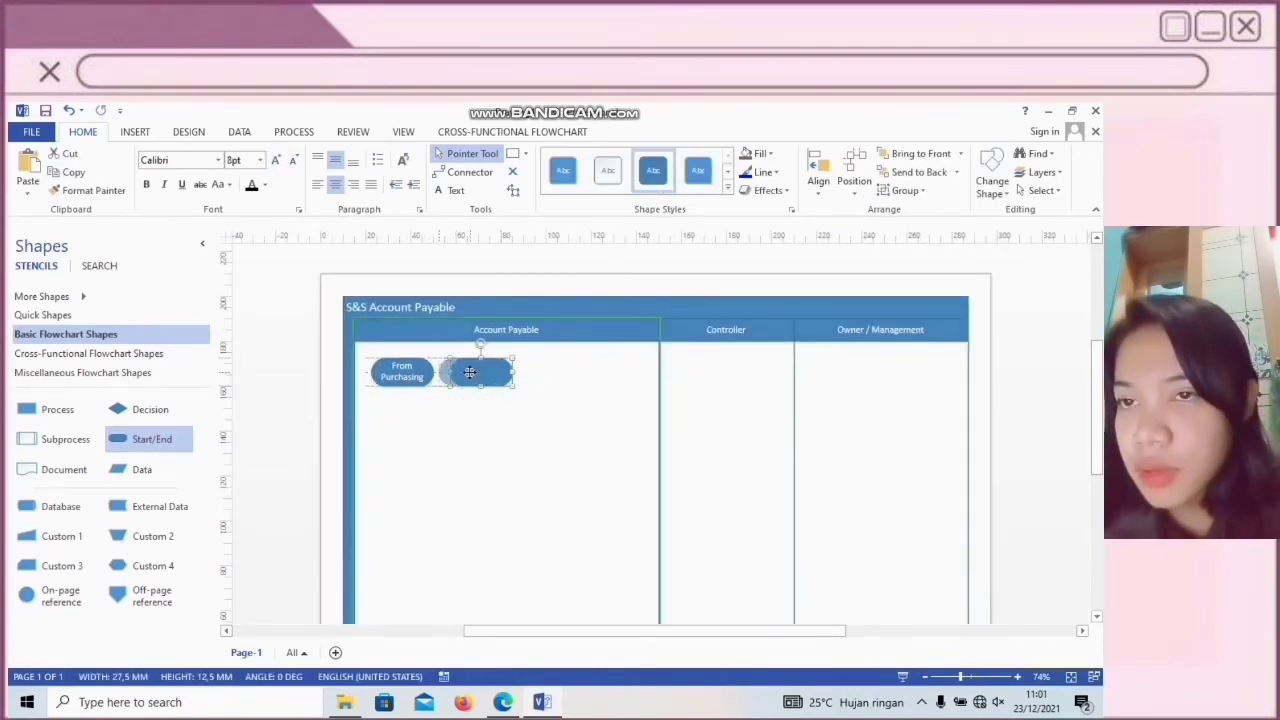
{"action": "type", "text": "From"}
{"action": "key", "text": "Escape"}
{"action": "left_click_drag", "start_coordinate": [150, 438], "coordinate": [576, 372]}
{"action": "type", "text": "From Ve"}
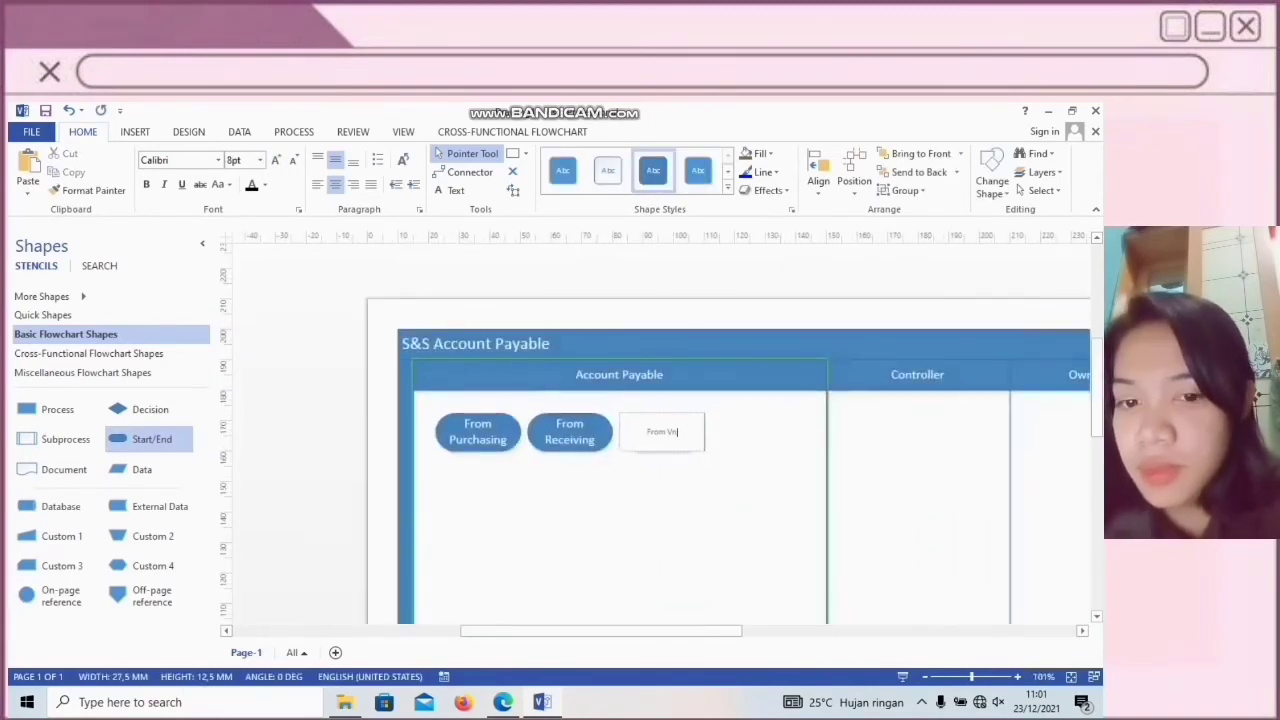
{"action": "type", "text": "ndor"}
{"action": "left_click", "coordinate": [620, 537]}
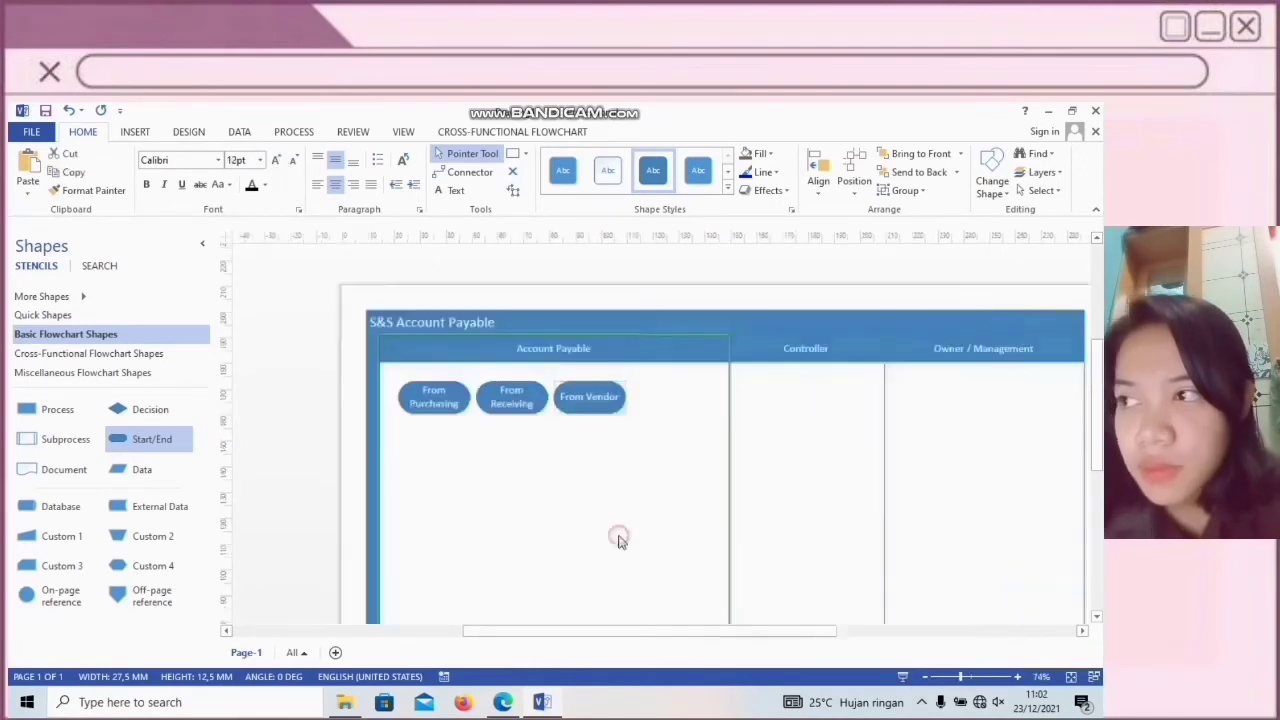
Place three Document shapes, 25 × 15 mm, in a row, one below each Start/End shape
{"action": "left_click_drag", "start_coordinate": [64, 469], "coordinate": [403, 430]}
{"action": "left_click_drag", "start_coordinate": [64, 469], "coordinate": [470, 431]}
{"action": "left_click_drag", "start_coordinate": [64, 469], "coordinate": [537, 431]}
Label the three documents "Purchase Order", "Receiving Report" and "Vendor Invoice" in enlarged text
{"action": "left_click", "coordinate": [405, 437]}
{"action": "type", "text": "Purchase Order"}
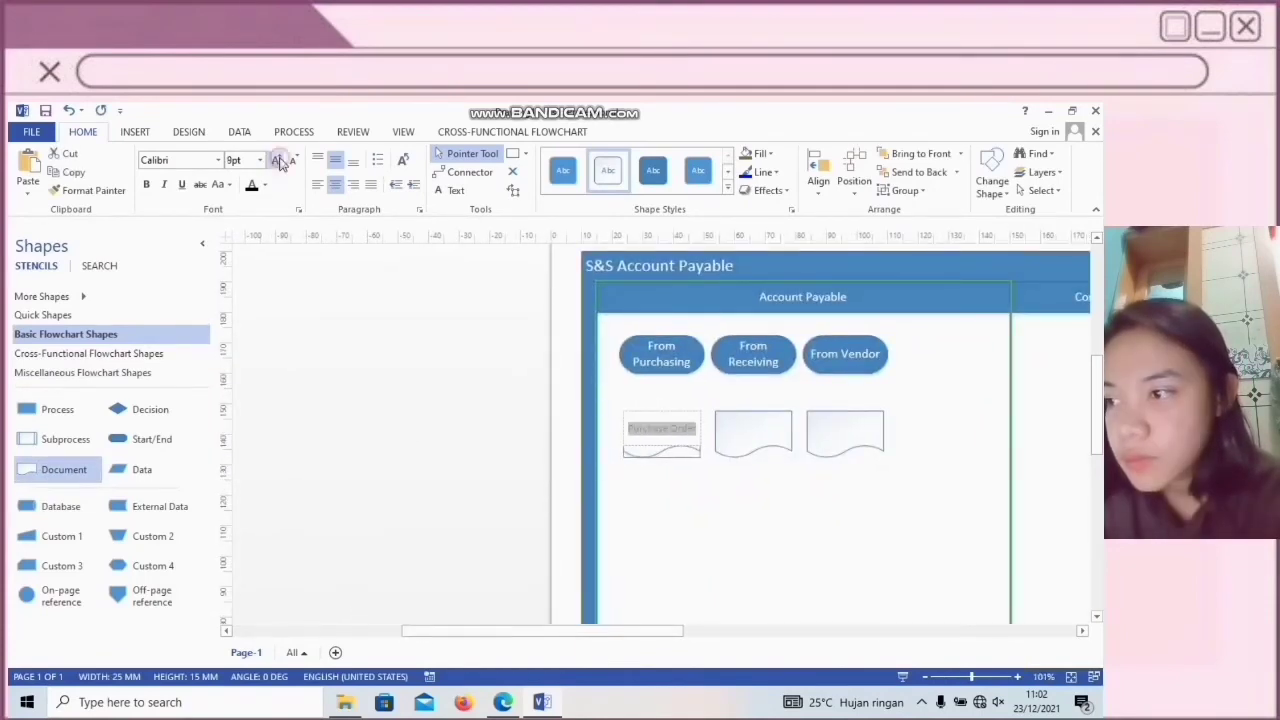
{"action": "left_click", "coordinate": [748, 430]}
{"action": "type", "text": "Receiving Report"}
{"action": "left_click", "coordinate": [848, 420]}
{"action": "type", "text": "V"}
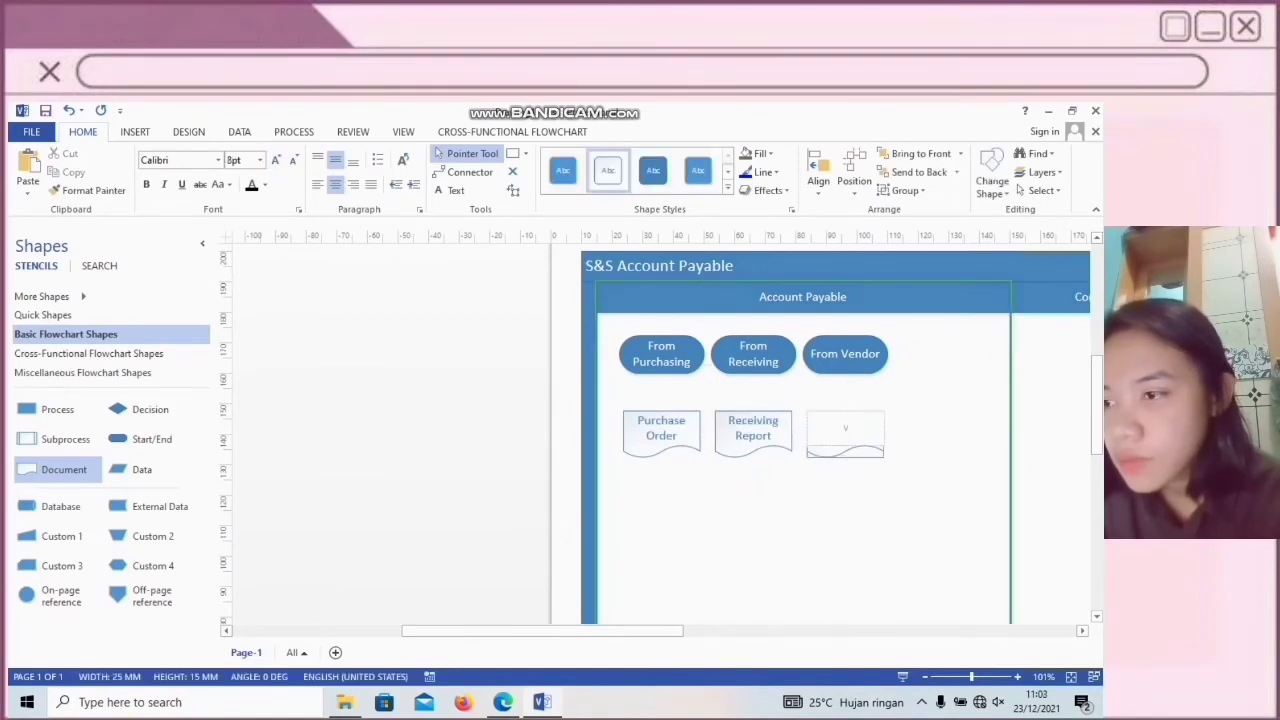
{"action": "left_click", "coordinate": [846, 523]}
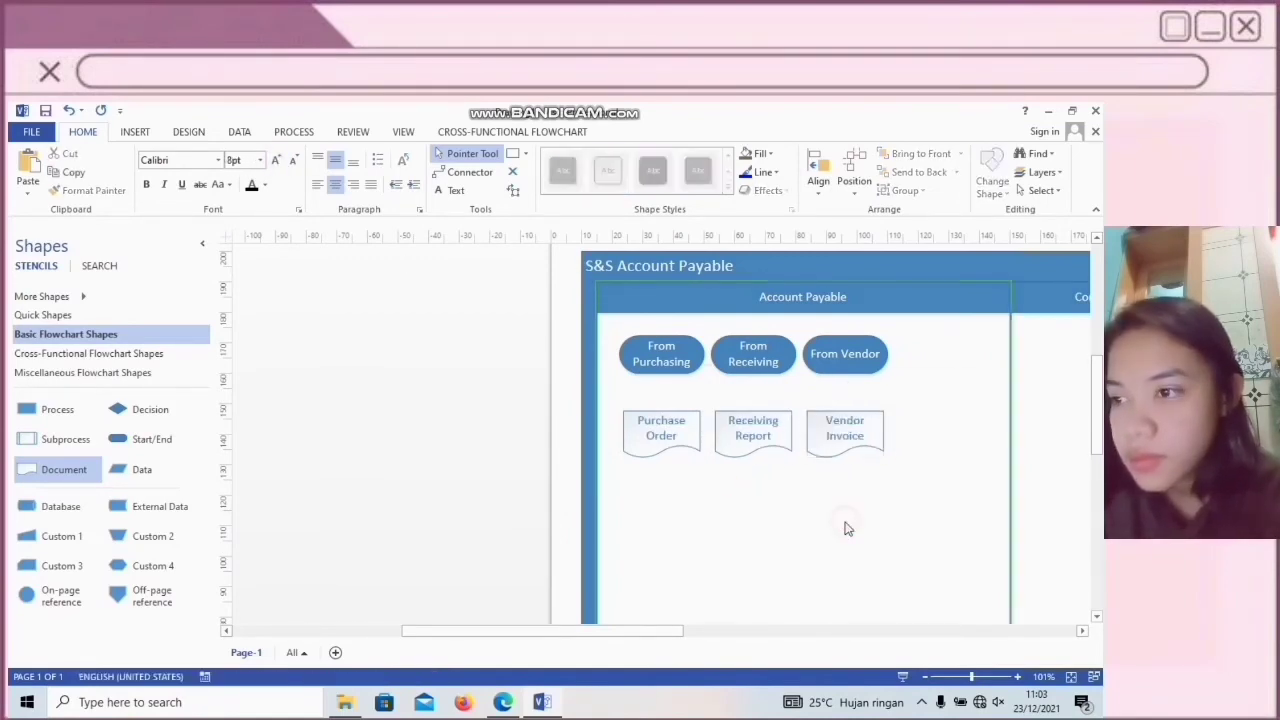
Connect each Start/End shape to the document directly below it with an arrow
{"action": "left_click_drag", "start_coordinate": [971, 676], "coordinate": [963, 676]}
{"action": "left_click", "coordinate": [469, 172]}
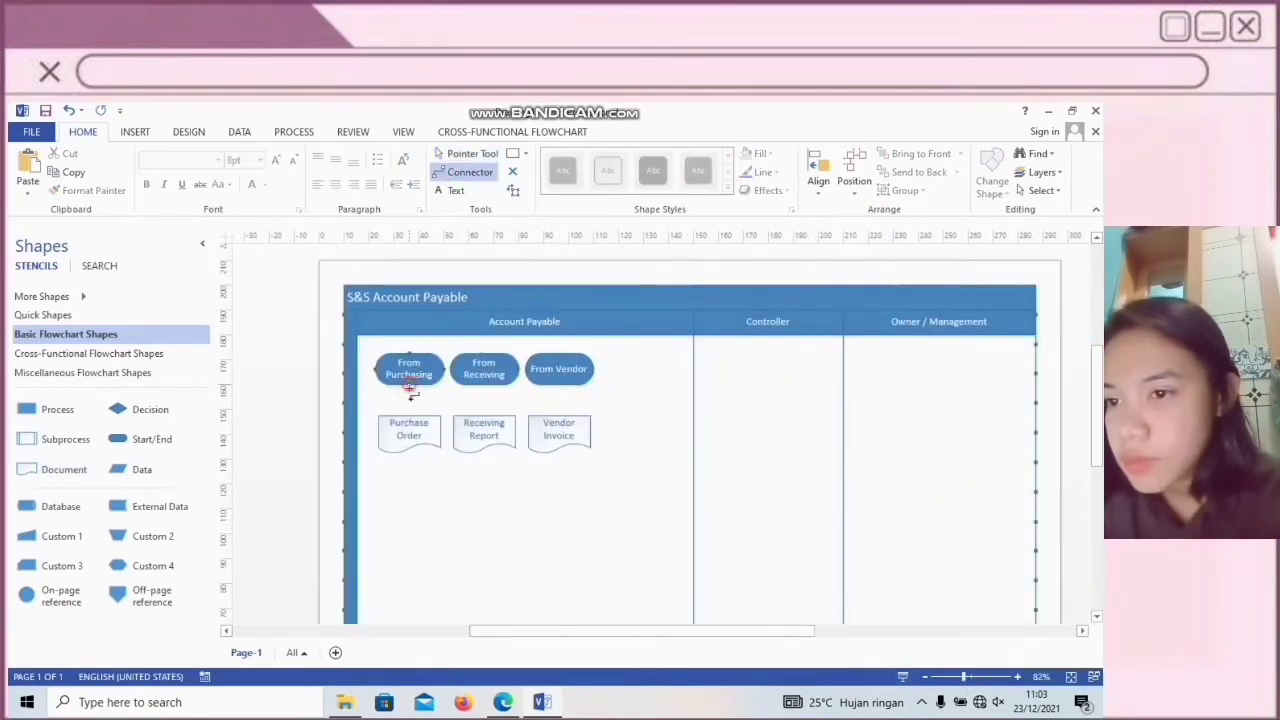
{"action": "left_click_drag", "start_coordinate": [409, 386], "coordinate": [409, 415]}
{"action": "left_click", "coordinate": [465, 153]}
Place two Merge triangles, 13.75 mm in size, below the Purchase Order and Receiving Report documents
{"action": "left_click", "coordinate": [43, 372]}
{"action": "left_click_drag", "start_coordinate": [146, 597], "coordinate": [437, 539]}
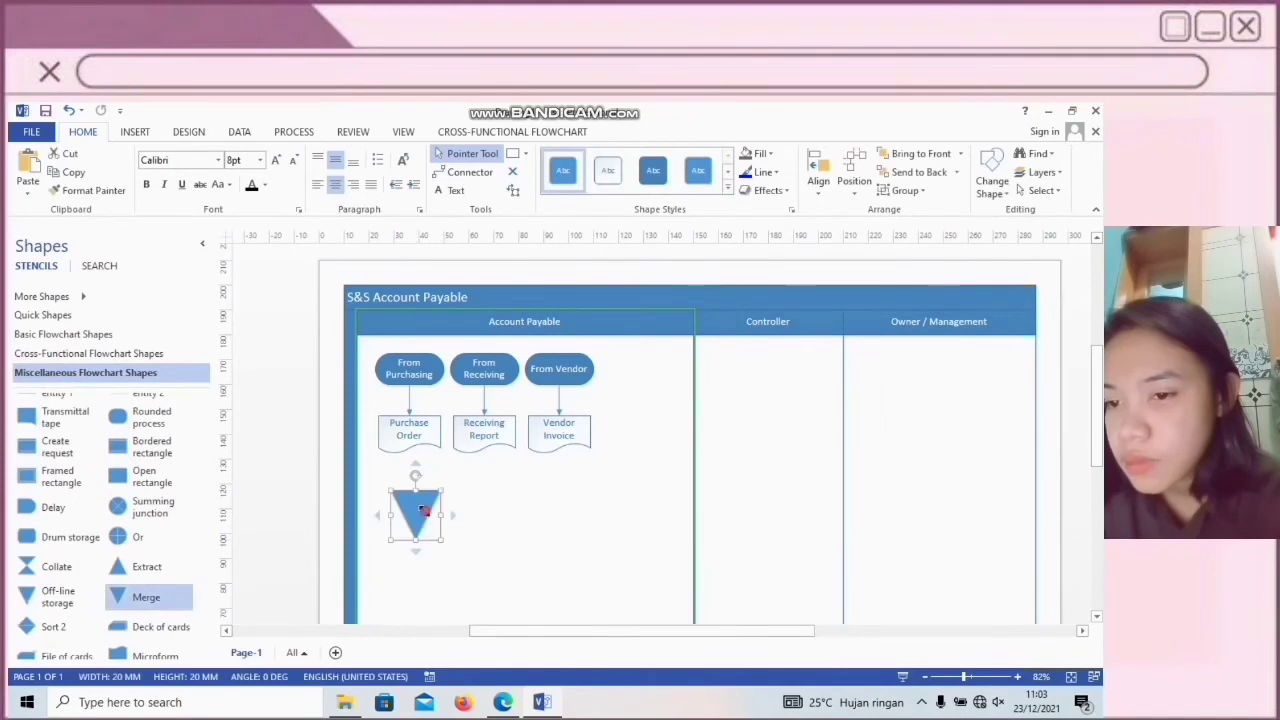
{"action": "left_click_drag", "start_coordinate": [146, 597], "coordinate": [476, 500]}
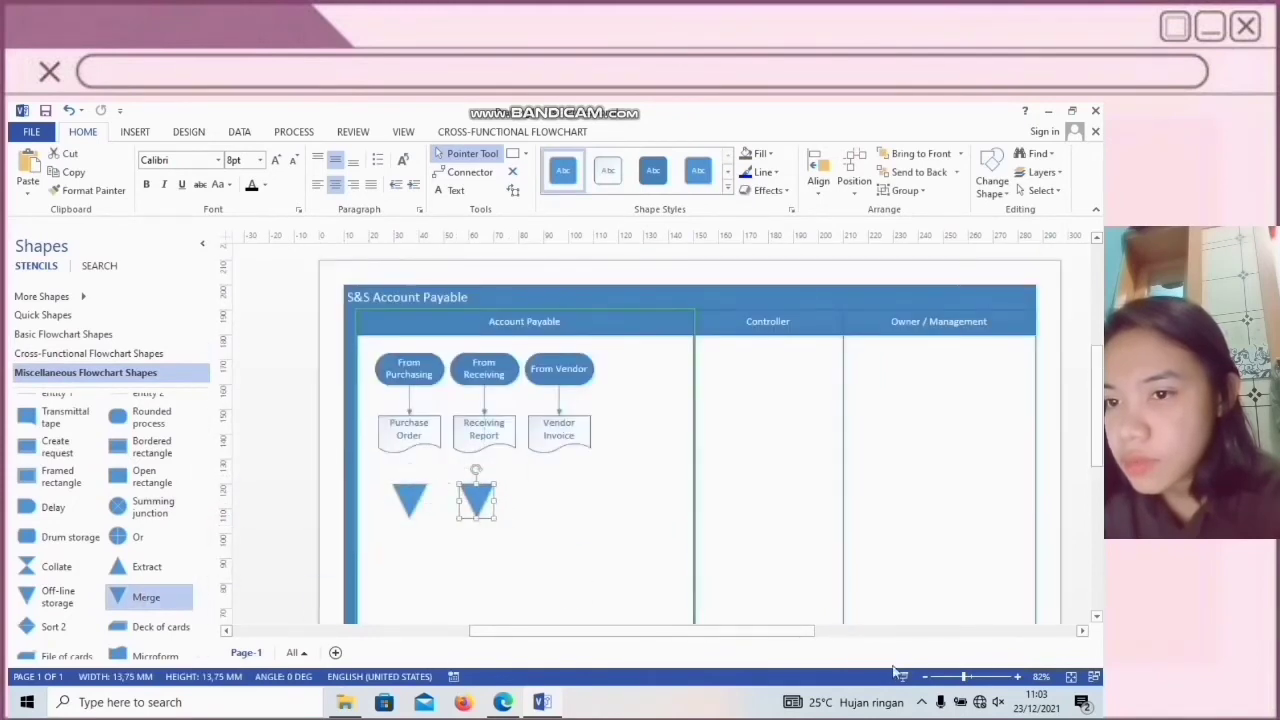
Label both Merge triangles "A"
{"action": "double_click", "coordinate": [409, 497]}
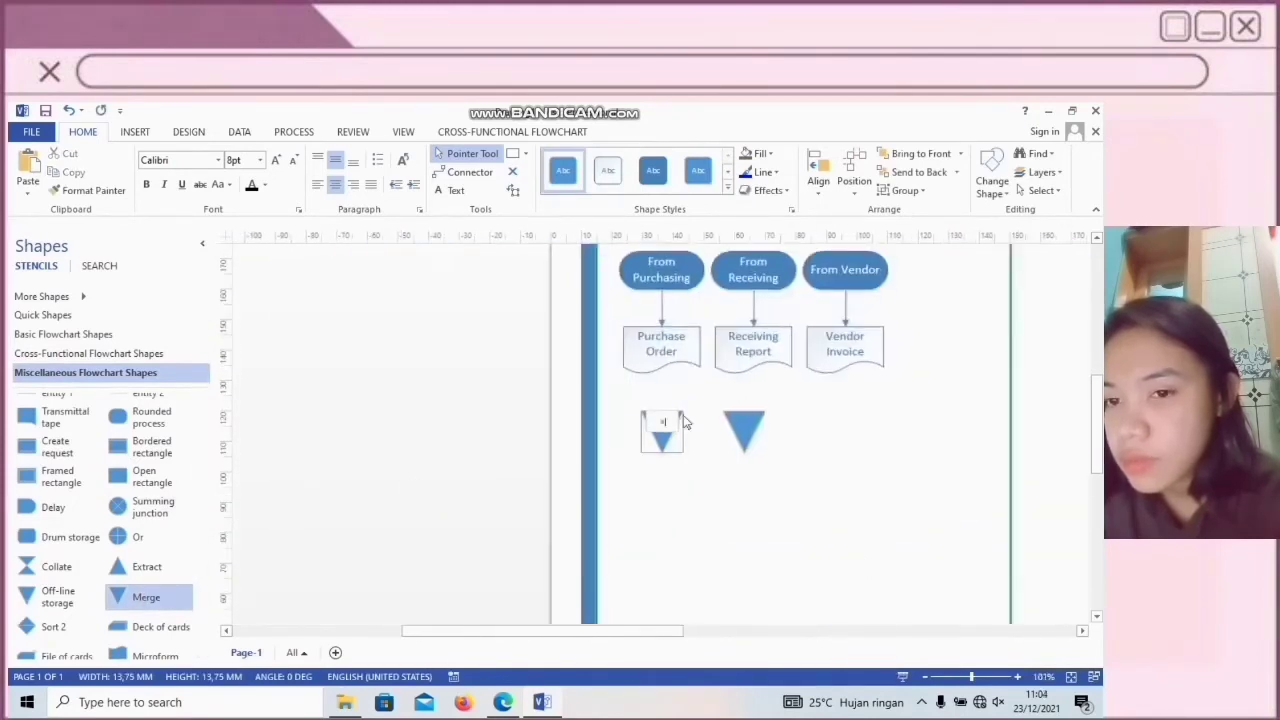
{"action": "left_click", "coordinate": [690, 481]}
{"action": "left_click", "coordinate": [476, 490]}
{"action": "type", "text": "A"}
{"action": "left_click", "coordinate": [442, 395]}
{"action": "left_click", "coordinate": [963, 679]}
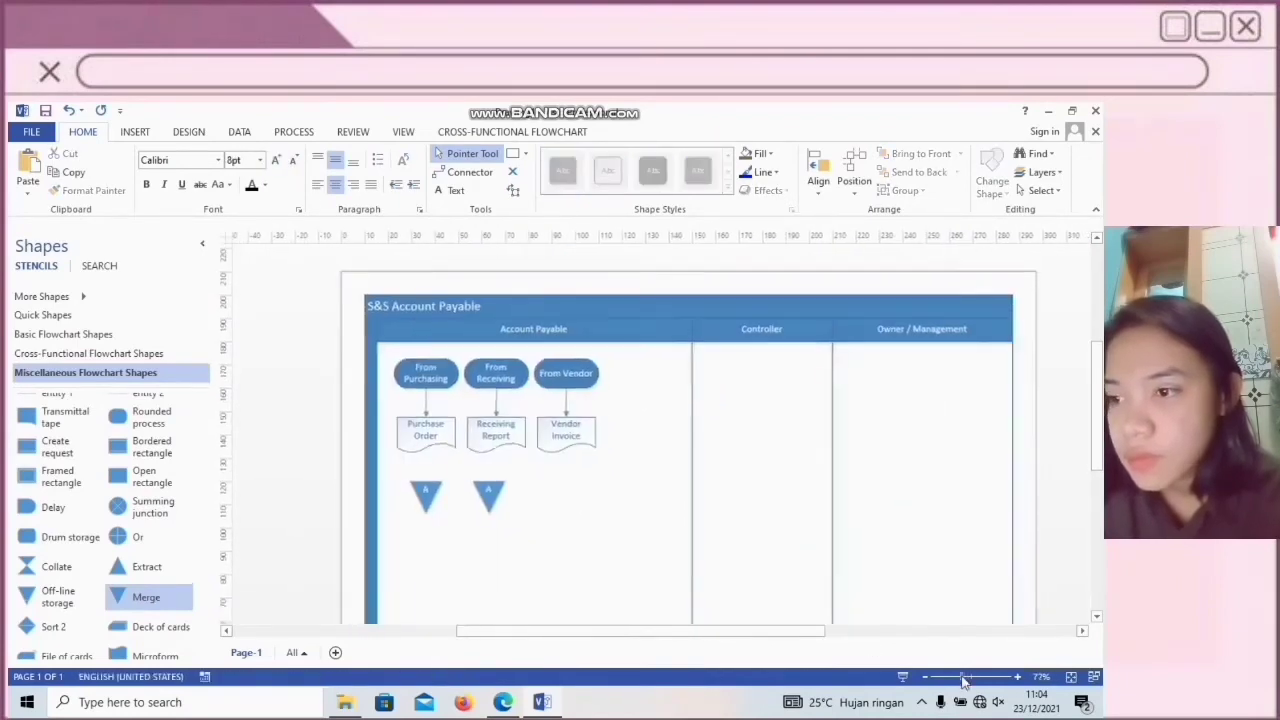
Move the documents and triangles up to tighten the rows, and connect Purchase Order and Receiving Report to their triangles
{"action": "left_click_drag", "start_coordinate": [428, 418], "coordinate": [500, 415]}
{"action": "left_click_drag", "start_coordinate": [562, 427], "coordinate": [562, 416]}
{"action": "left_click_drag", "start_coordinate": [433, 487], "coordinate": [433, 463]}
{"action": "left_click_drag", "start_coordinate": [486, 490], "coordinate": [491, 466]}
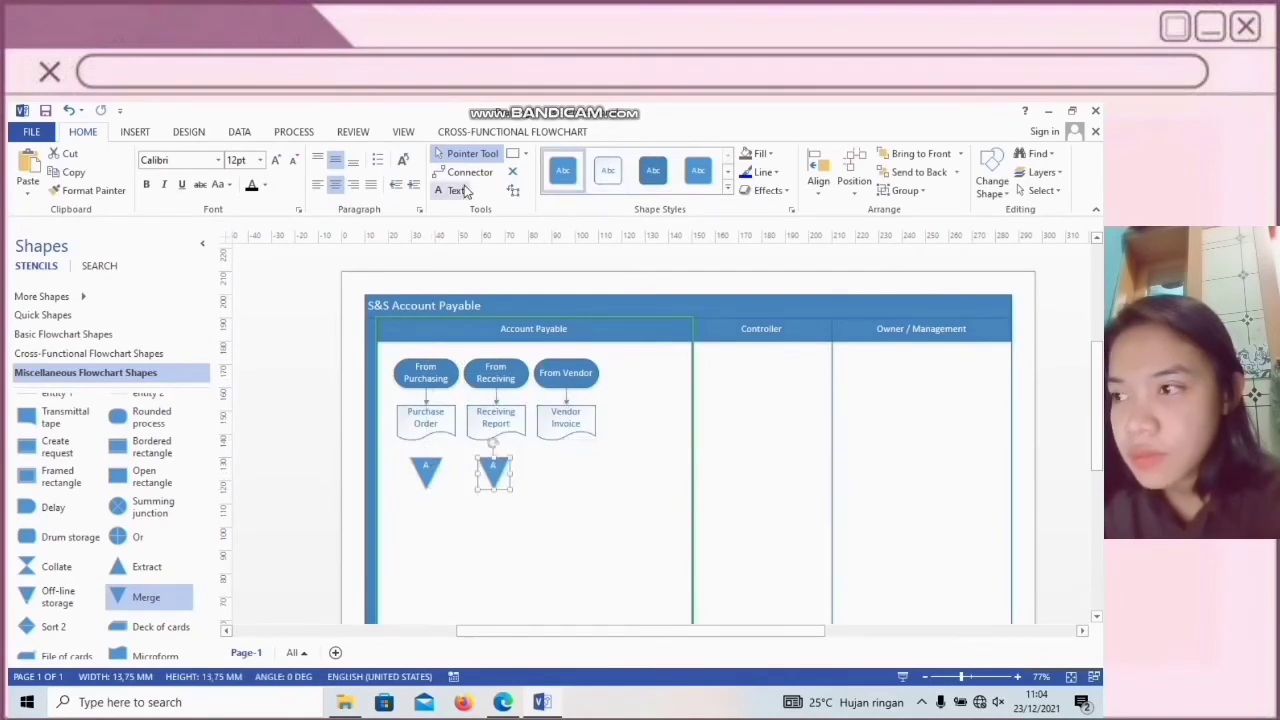
{"action": "left_click", "coordinate": [493, 448]}
Add a Custom 2 shape, 31.25 × 20.5 mm, below the two triangles, labelled "Match Pur Ord, Receiving Report, Invoice"
{"action": "left_click", "coordinate": [65, 334]}
{"action": "left_click_drag", "start_coordinate": [130, 536], "coordinate": [465, 562]}
{"action": "double_click", "coordinate": [476, 540]}
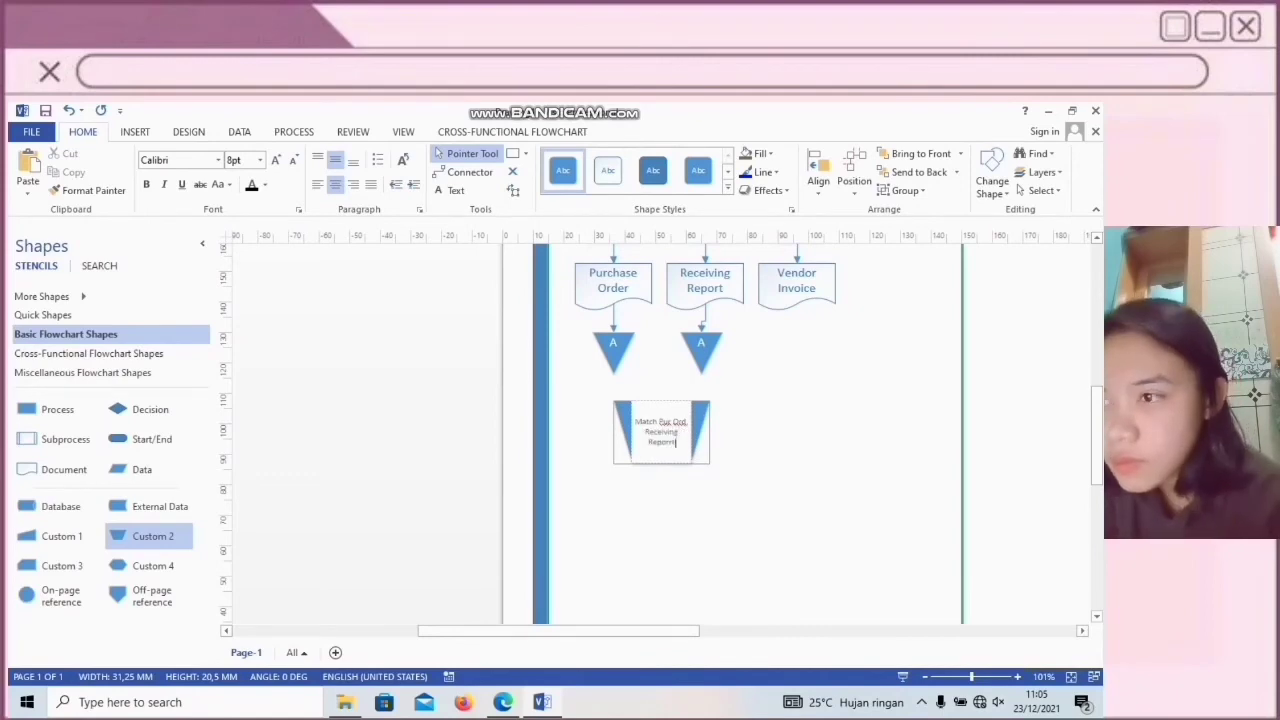
Enlarge the matching shape's text and widen the shape on both sides to about 45 mm
{"action": "left_click_drag", "start_coordinate": [689, 442], "coordinate": [634, 420]}
{"action": "left_click", "coordinate": [277, 160]}
{"action": "left_click", "coordinate": [277, 160]}
{"action": "left_click", "coordinate": [277, 160]}
{"action": "left_click", "coordinate": [703, 417]}
{"action": "left_click_drag", "start_coordinate": [499, 528], "coordinate": [518, 528]}
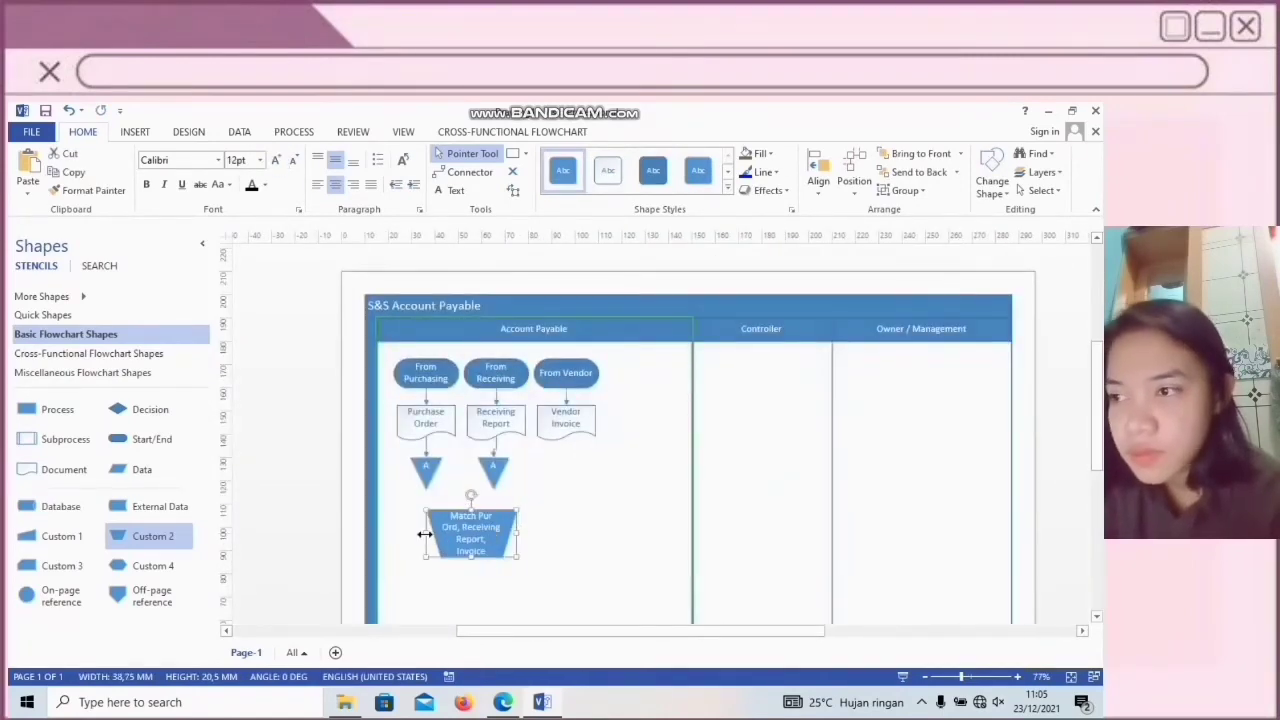
{"action": "left_click_drag", "start_coordinate": [426, 532], "coordinate": [408, 532]}
Connect both A triangles to the top of the "Match Pur Ord, Receiving Report, Invoice" shape
{"action": "scroll", "coordinate": [421, 440], "scroll_direction": "down", "scroll_amount": 1}
{"action": "left_click", "coordinate": [424, 440]}
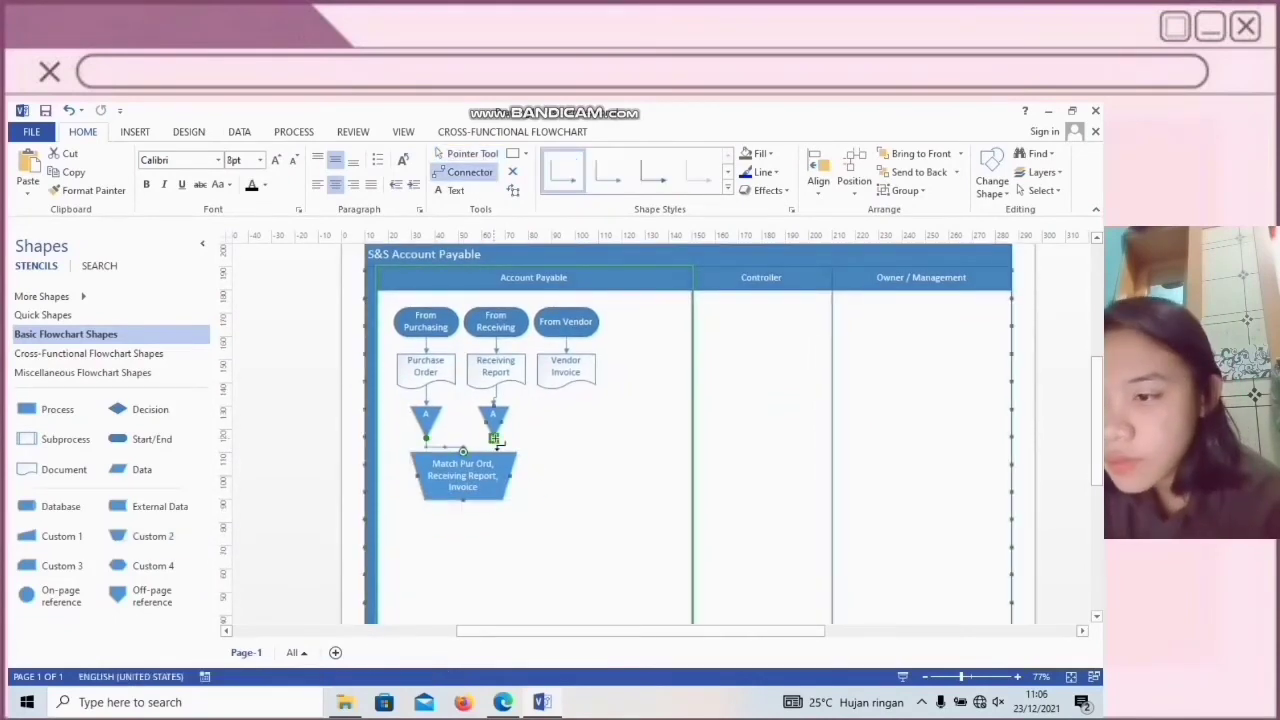
{"action": "left_click_drag", "start_coordinate": [466, 484], "coordinate": [470, 498]}
{"action": "left_click", "coordinate": [546, 457]}
Add a 25 × 15 mm Document shape below the matching shape, labelled "Purchase Order" in enlarged text
{"action": "scroll", "coordinate": [546, 486], "scroll_direction": "down", "scroll_amount": 2}
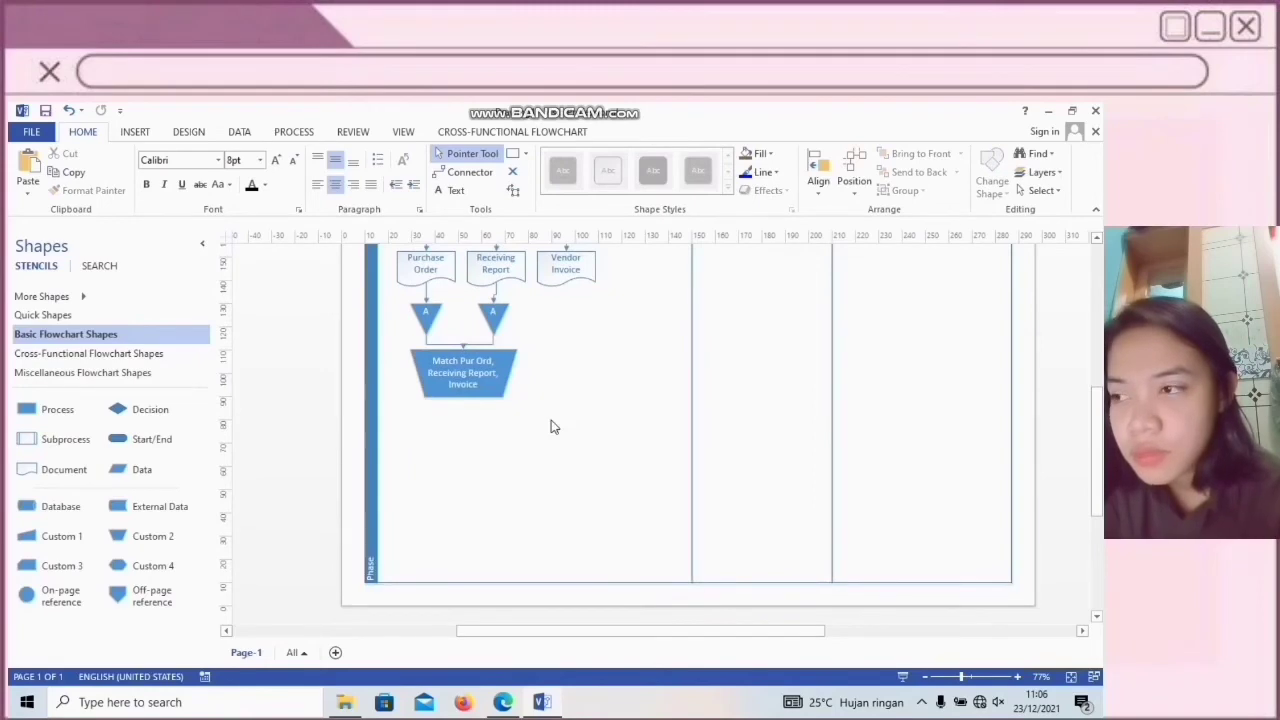
{"action": "left_click_drag", "start_coordinate": [70, 470], "coordinate": [440, 466]}
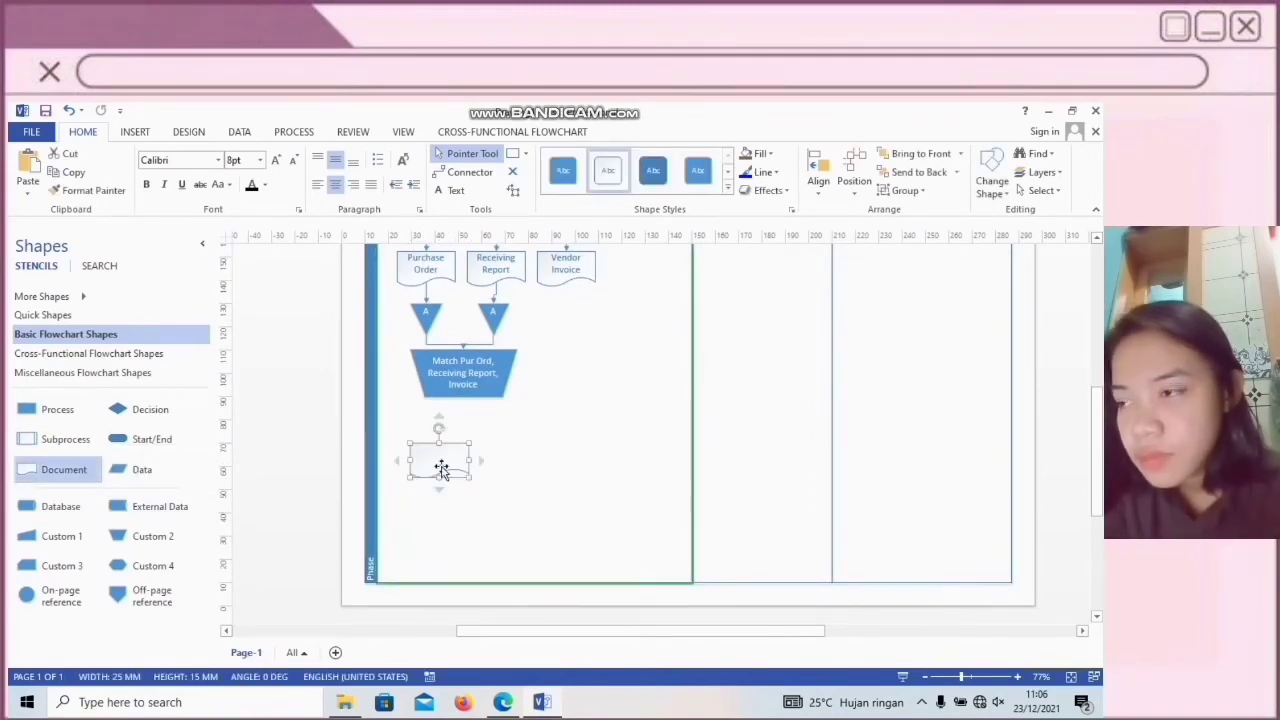
{"action": "double_click", "coordinate": [446, 458]}
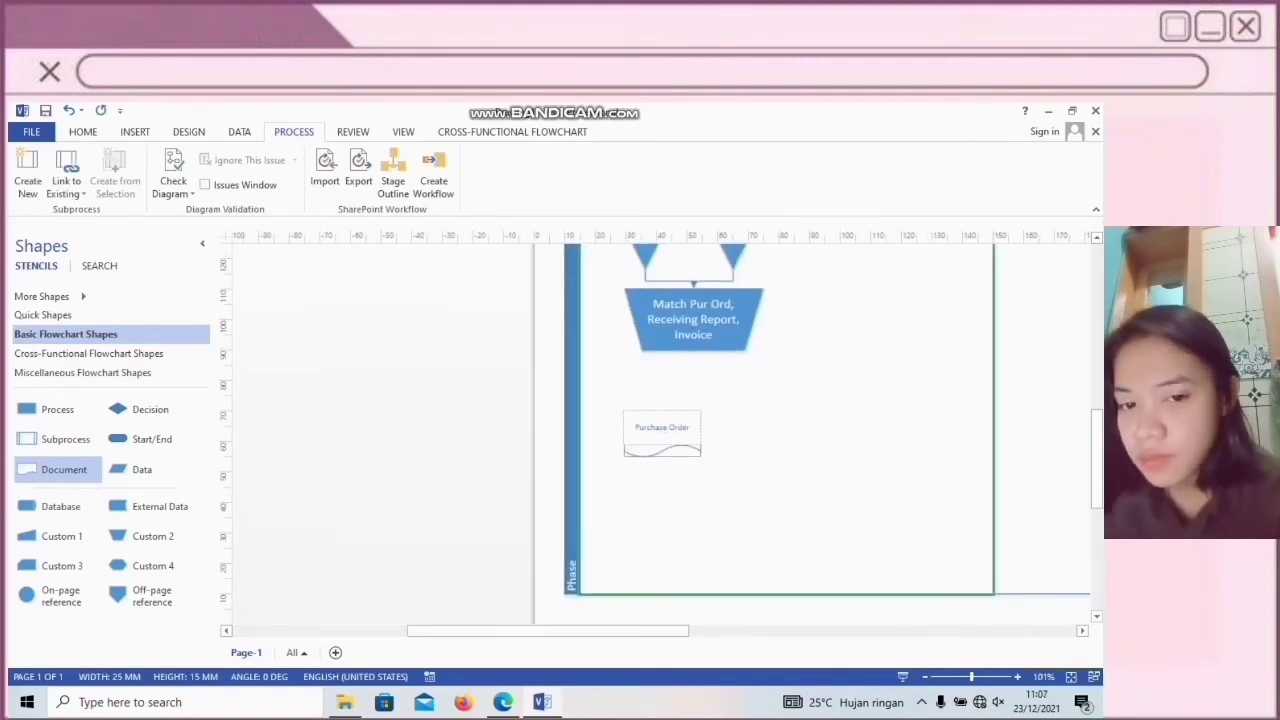
{"action": "left_click", "coordinate": [86, 131]}
{"action": "left_click", "coordinate": [277, 161]}
{"action": "left_click", "coordinate": [640, 506]}
Add a Document labelled "Receiving Report" overlapping the lower Purchase Order, and match the text sizes of the two documents
{"action": "left_click_drag", "start_coordinate": [60, 469], "coordinate": [470, 483]}
{"action": "type", "text": "Receiv"}
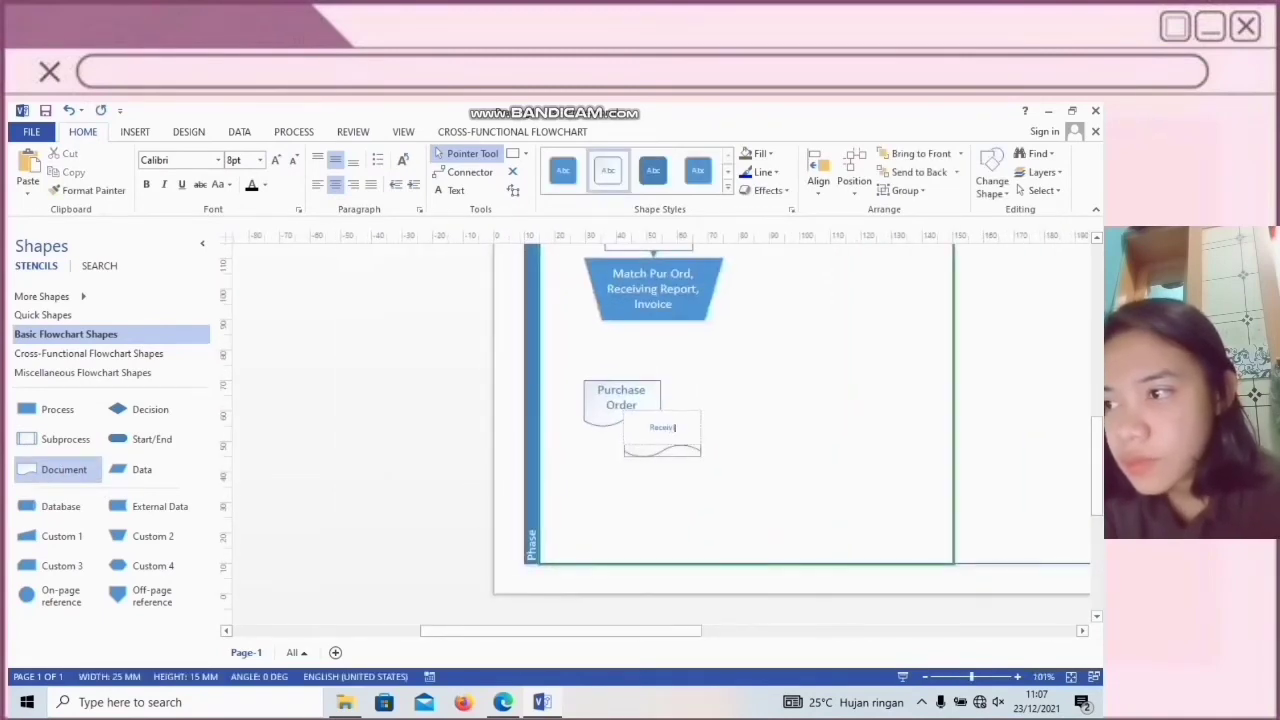
{"action": "key", "text": "ctrl+a"}
{"action": "left_click", "coordinate": [277, 161]}
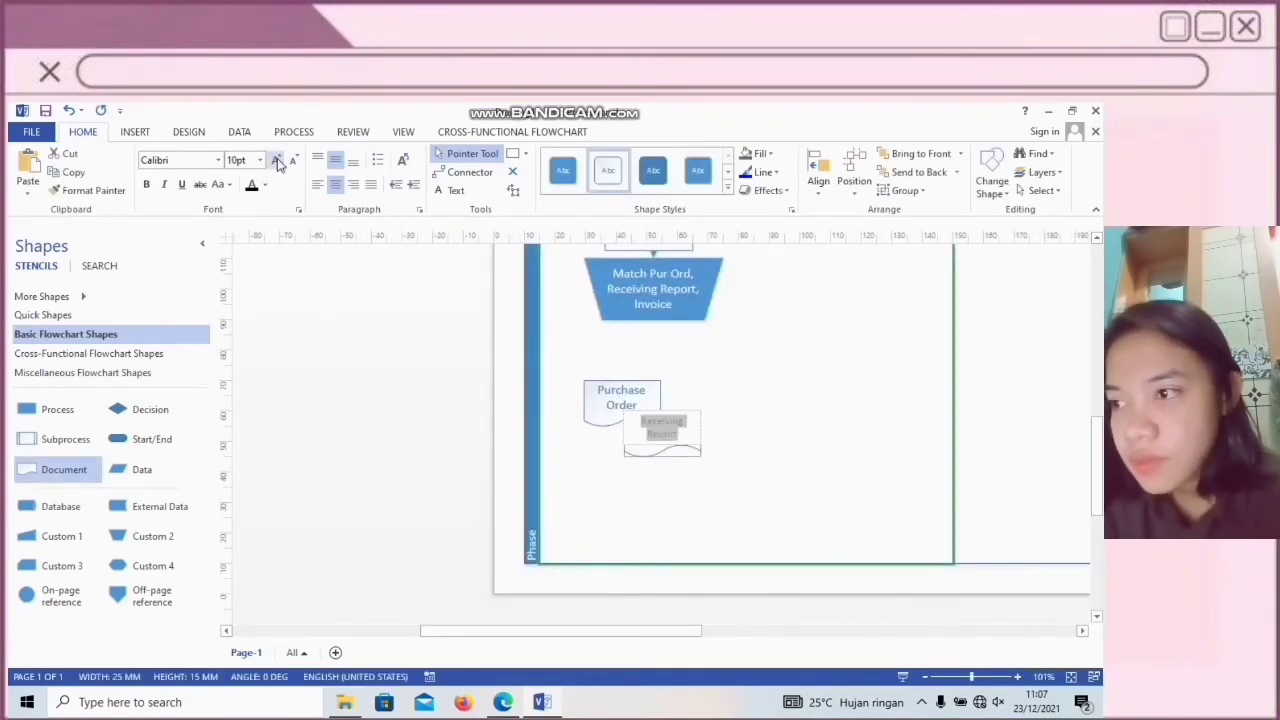
{"action": "left_click", "coordinate": [277, 161]}
{"action": "left_click", "coordinate": [277, 161]}
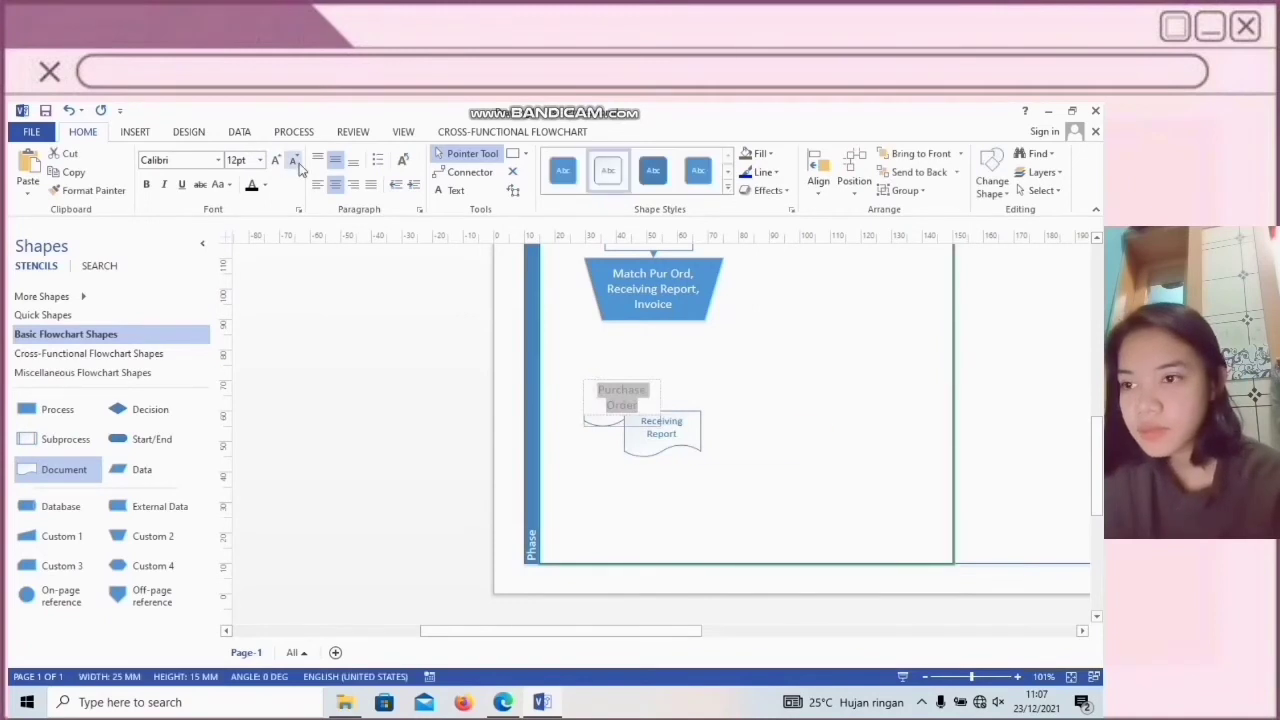
{"action": "left_click_drag", "start_coordinate": [663, 420], "coordinate": [655, 413]}
Add a third overlapping Document labelled "Vendor Invoice" in enlarged text, and tighten the document stack
{"action": "left_click_drag", "start_coordinate": [63, 477], "coordinate": [681, 458]}
{"action": "type", "text": "Vendor"}
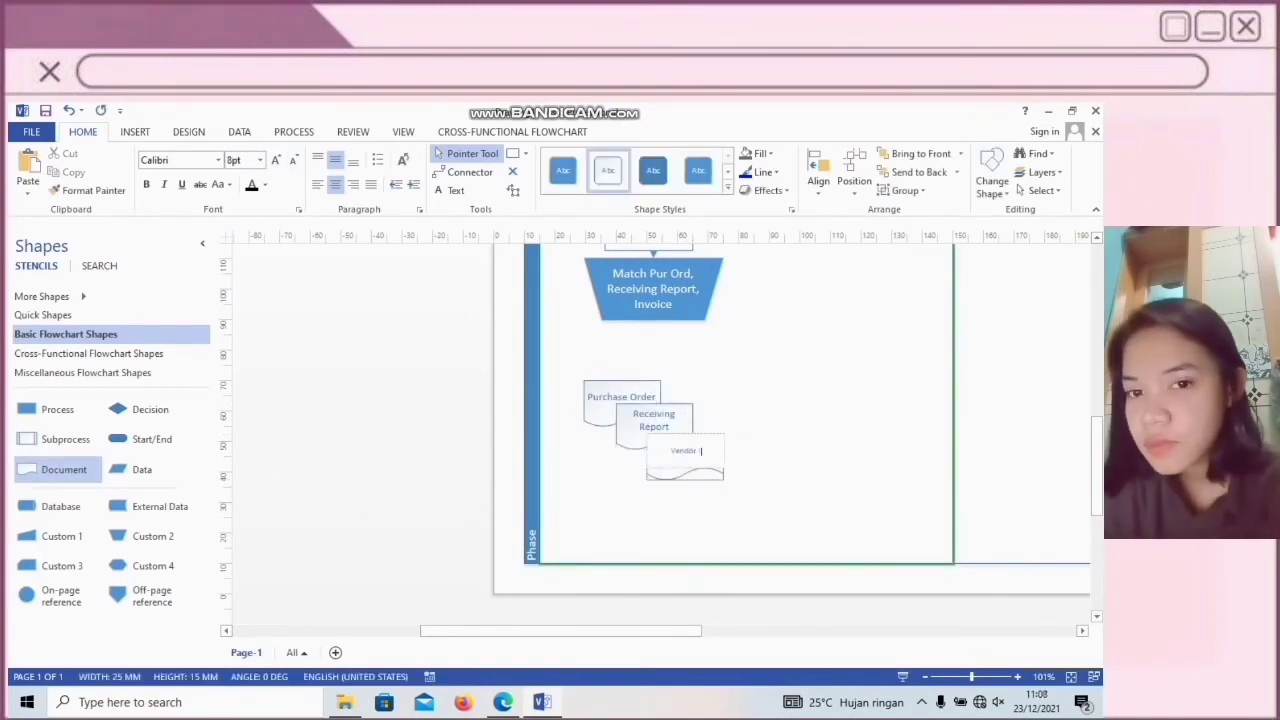
{"action": "left_click", "coordinate": [277, 161]}
{"action": "left_click", "coordinate": [277, 161]}
{"action": "mouse_move", "coordinate": [663, 428]}
{"action": "left_mouse_down"}
{"action": "mouse_move", "coordinate": [617, 443]}
{"action": "mouse_move", "coordinate": [649, 473]}
{"action": "left_mouse_up"}
Connect the bottom of the matching shape to the Purchase Order document in the stack
{"action": "key", "text": "ctrl+3"}
{"action": "left_click_drag", "start_coordinate": [653, 321], "coordinate": [621, 380]}
{"action": "key", "text": "ctrl+1"}
Add a 9 mm On-page reference circle below the document stack, labelled "A" in enlarged text
{"action": "left_click_drag", "start_coordinate": [27, 595], "coordinate": [661, 526]}
{"action": "left_click", "coordinate": [690, 526]}
{"action": "key", "text": "ctrl+z"}
{"action": "key", "text": "ctrl+z"}
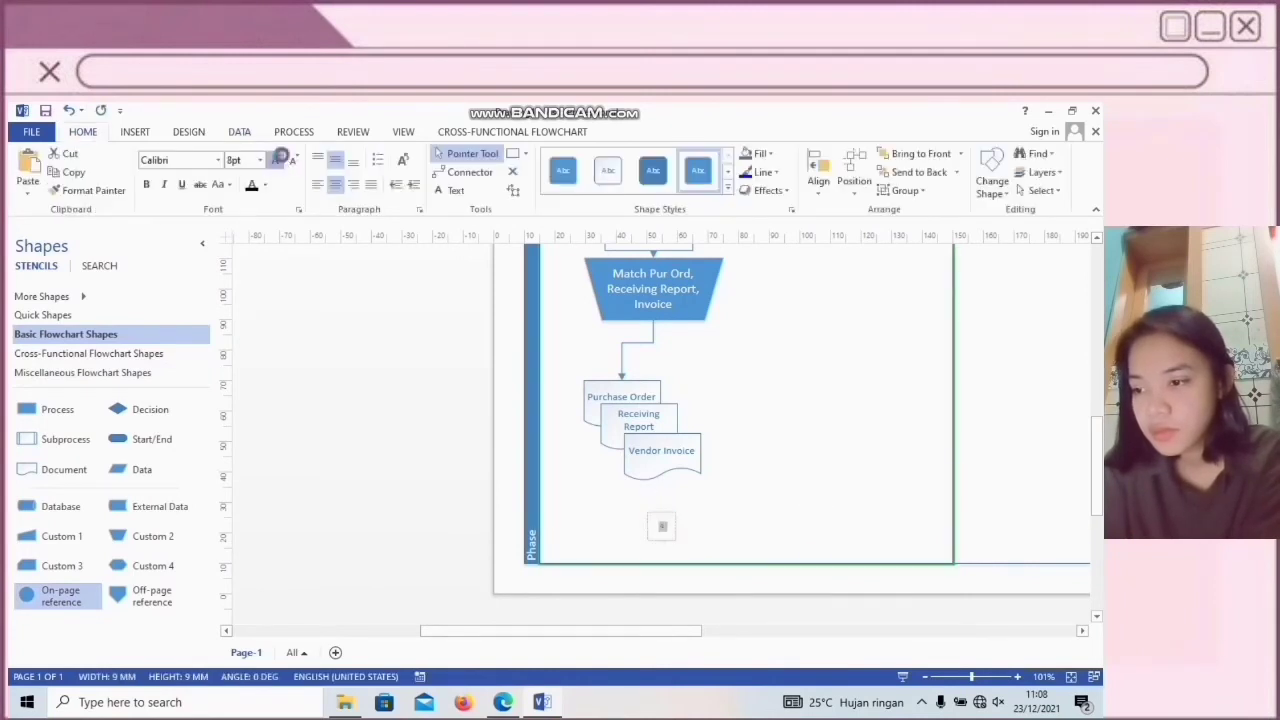
{"action": "key", "text": "ctrl+y"}
Connect the stack's Vendor Invoice document to the A reference circle below it
{"action": "key", "text": "ctrl+3"}
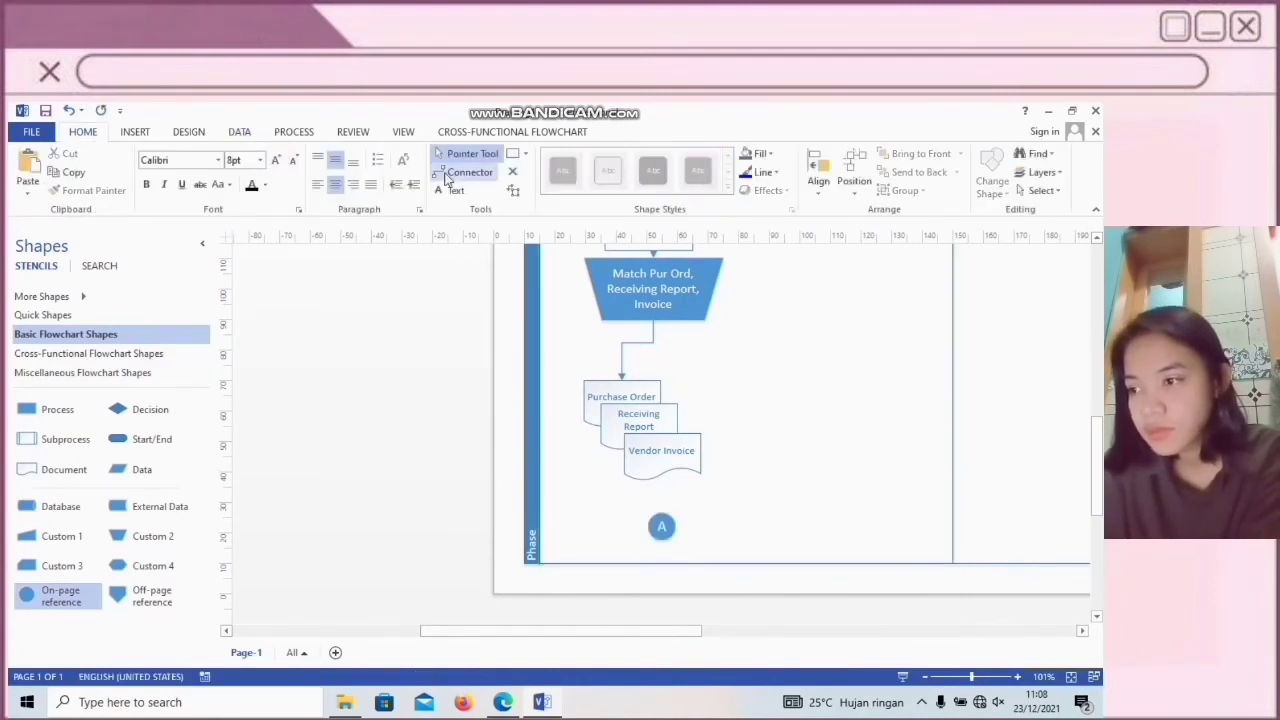
{"action": "left_click_drag", "start_coordinate": [676, 463], "coordinate": [661, 524]}
{"action": "key", "text": "ctrl+2"}
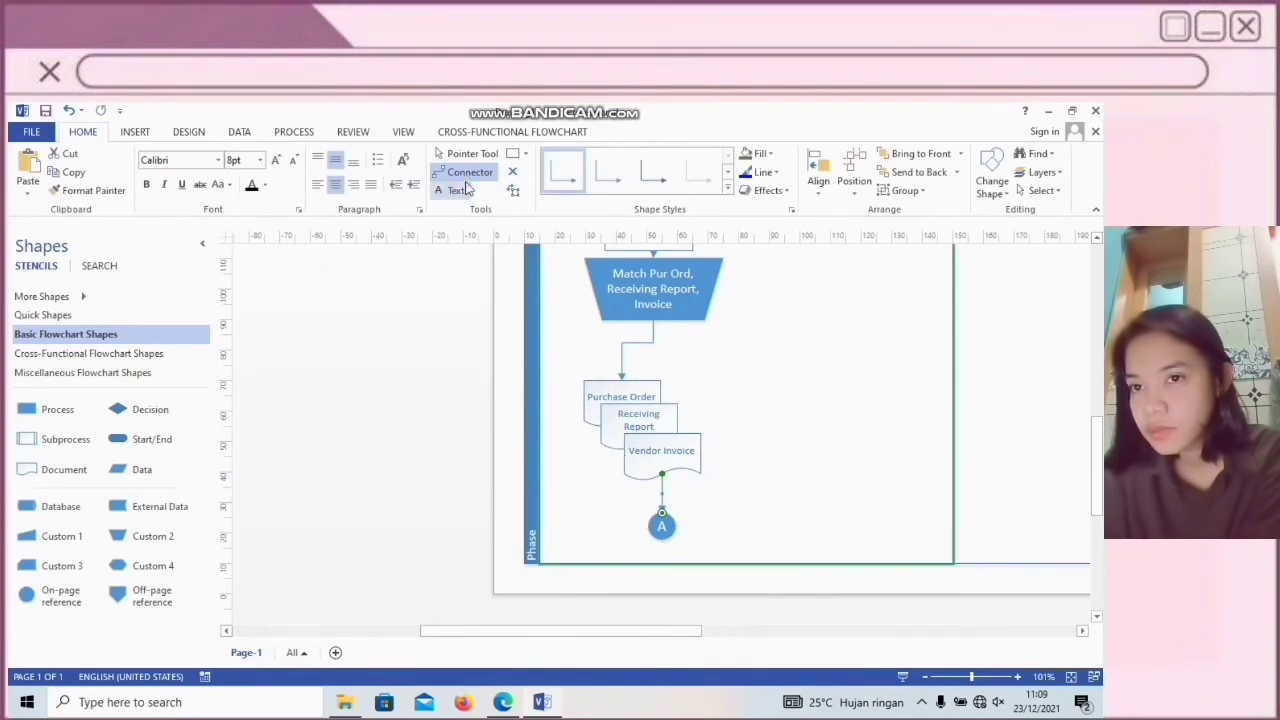
{"action": "left_click", "coordinate": [757, 531]}
{"action": "left_click", "coordinate": [467, 155]}
Add a 25 × 15 mm Custom 2 shape below the upper Vendor Invoice document, labelled "Record Account Payable"
{"action": "scroll", "coordinate": [614, 426], "scroll_direction": "up", "scroll_amount": 3}
{"action": "scroll", "coordinate": [614, 426], "scroll_direction": "right", "scroll_amount": 2}
{"action": "left_click_drag", "start_coordinate": [140, 537], "coordinate": [634, 430]}
{"action": "type", "text": "Rece"}
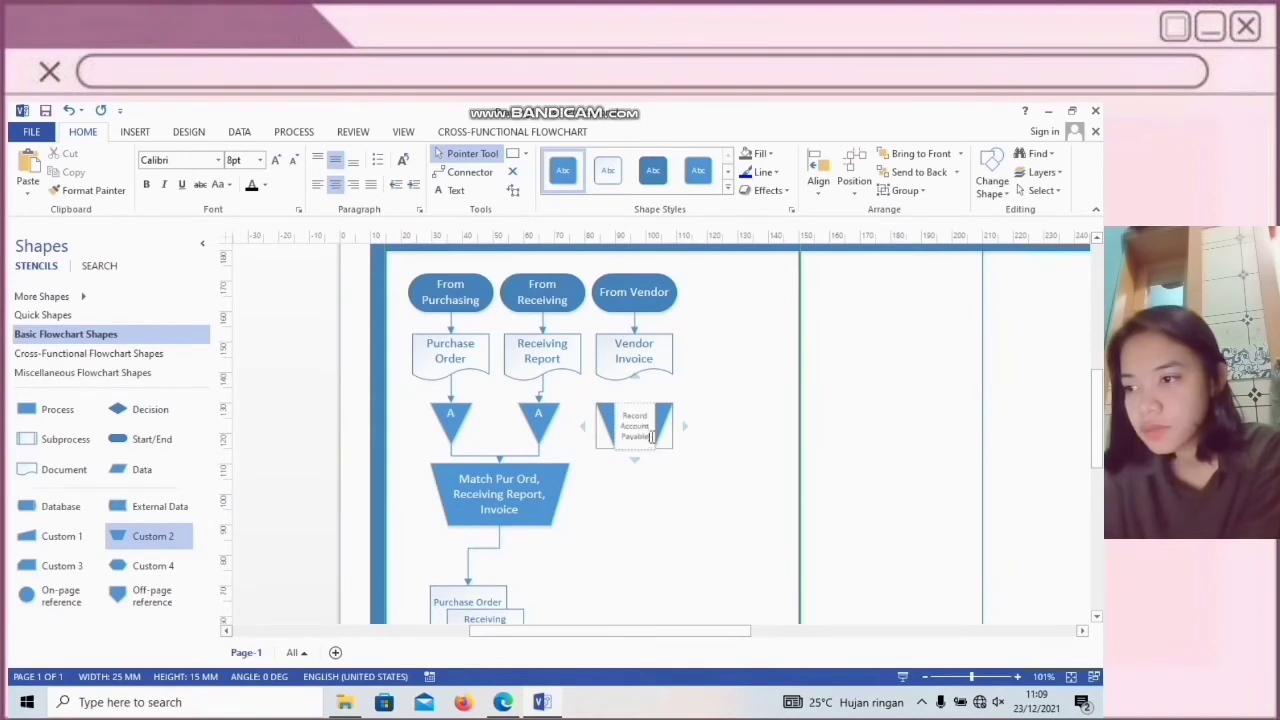
Enlarge the Record Account Payable shape's text and width to about 31 mm, and connect the upper Vendor Invoice document to it
{"action": "key", "text": "ctrl+a"}
{"action": "left_click", "coordinate": [668, 427]}
{"action": "left_click", "coordinate": [656, 427]}
{"action": "left_click_drag", "start_coordinate": [673, 426], "coordinate": [692, 426]}
{"action": "left_click", "coordinate": [664, 495]}
{"action": "left_click", "coordinate": [469, 172]}
{"action": "left_click_drag", "start_coordinate": [634, 376], "coordinate": [644, 403]}
Add a small Document about 17 mm wide, labelled "Vendor Invoice", below Record Account Payable and connect the two
{"action": "left_click_drag", "start_coordinate": [64, 469], "coordinate": [638, 479]}
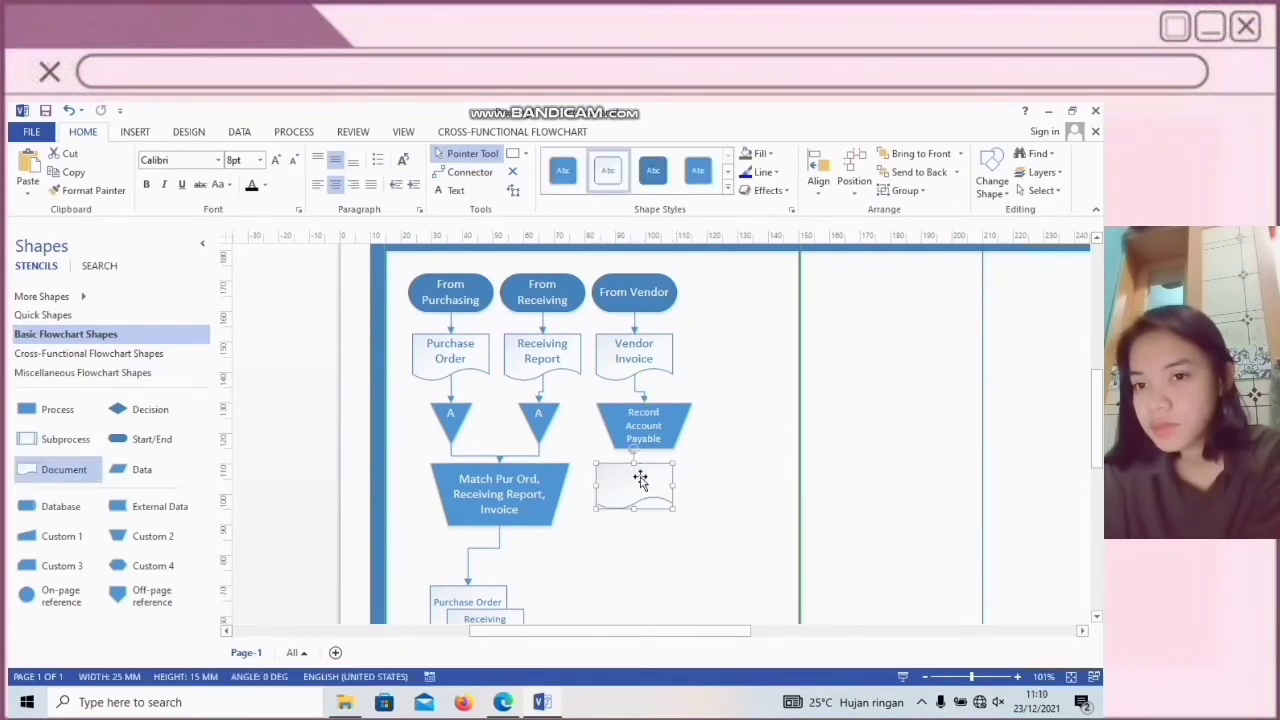
{"action": "type", "text": "Vendor Invoice"}
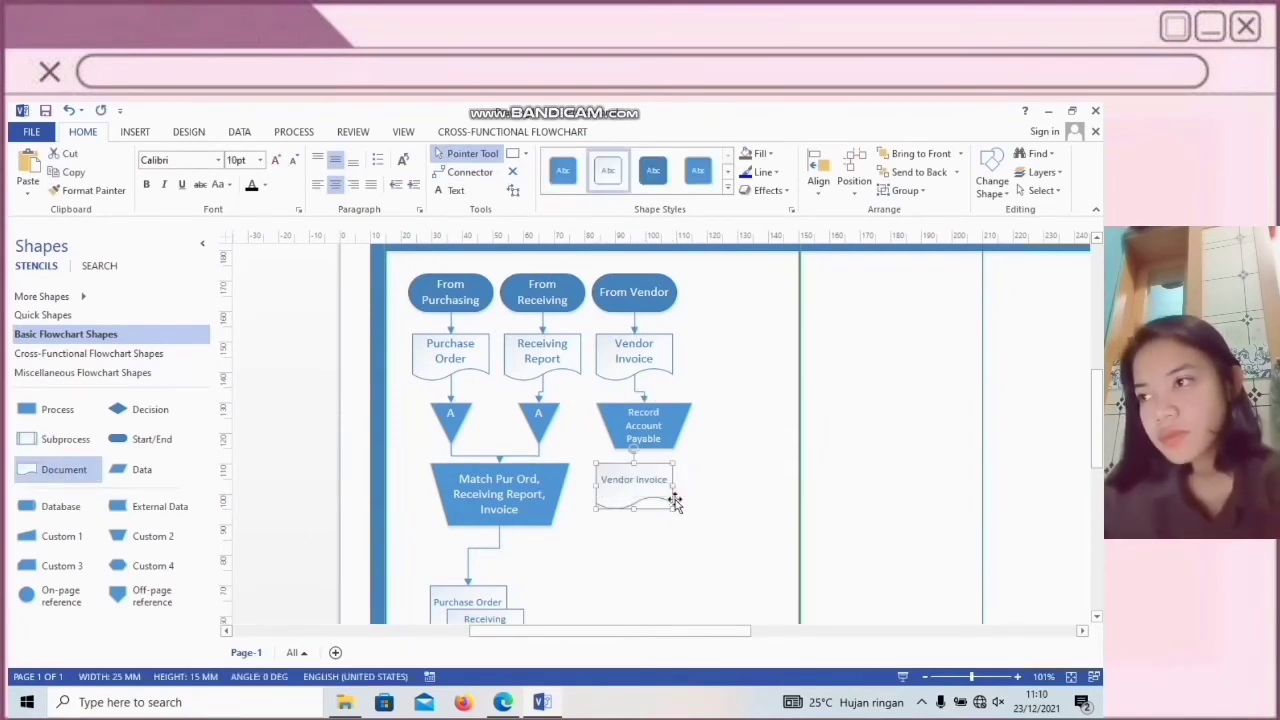
{"action": "left_click_drag", "start_coordinate": [674, 504], "coordinate": [643, 463]}
{"action": "left_click", "coordinate": [470, 172]}
{"action": "left_click", "coordinate": [472, 153]}
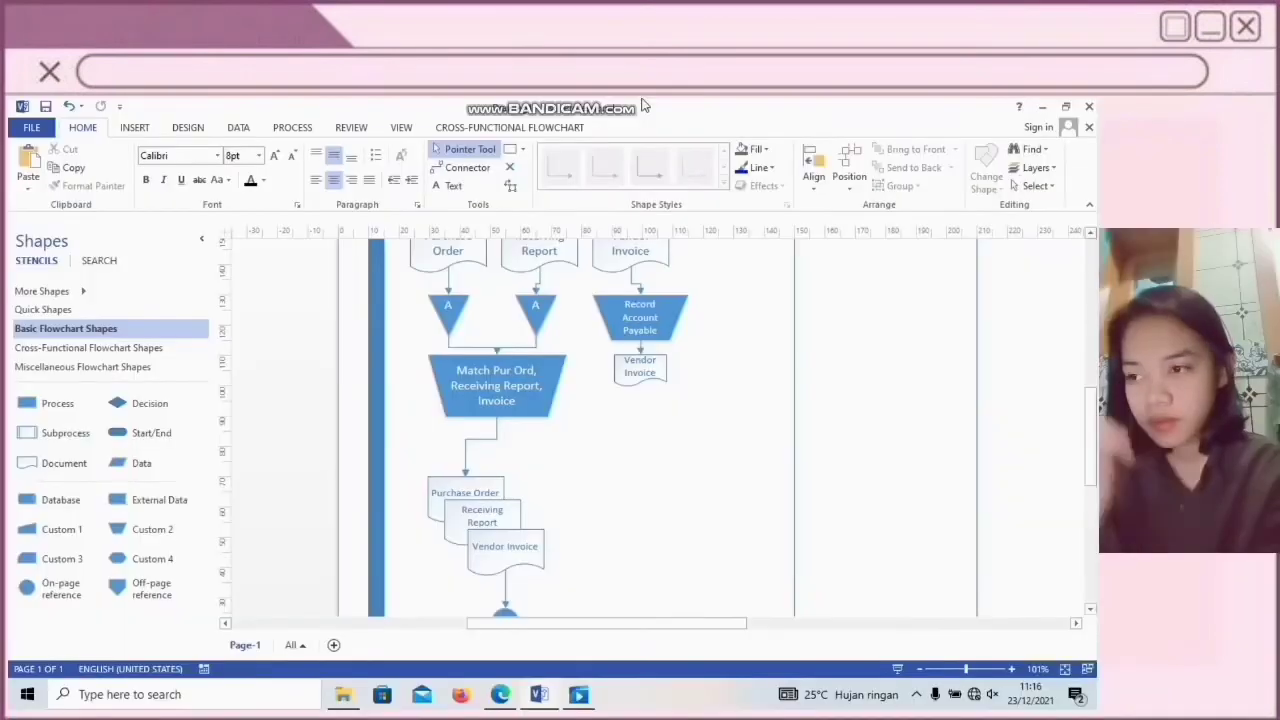
Add a small Merge triangle labelled "A" below the small Vendor Invoice document
{"action": "left_click", "coordinate": [82, 372]}
{"action": "left_click_drag", "start_coordinate": [145, 590], "coordinate": [647, 420]}
{"action": "double_click", "coordinate": [647, 418]}
{"action": "type", "text": "A"}
{"action": "left_click", "coordinate": [541, 510]}
Move the matching shape down slightly and connect the small A triangle to its side
{"action": "mouse_move", "coordinate": [507, 411]}
{"action": "left_mouse_down"}
{"action": "mouse_move", "coordinate": [512, 434]}
{"action": "mouse_move", "coordinate": [640, 411]}
{"action": "left_mouse_up"}
{"action": "left_click", "coordinate": [484, 357]}
{"action": "left_click", "coordinate": [464, 167]}
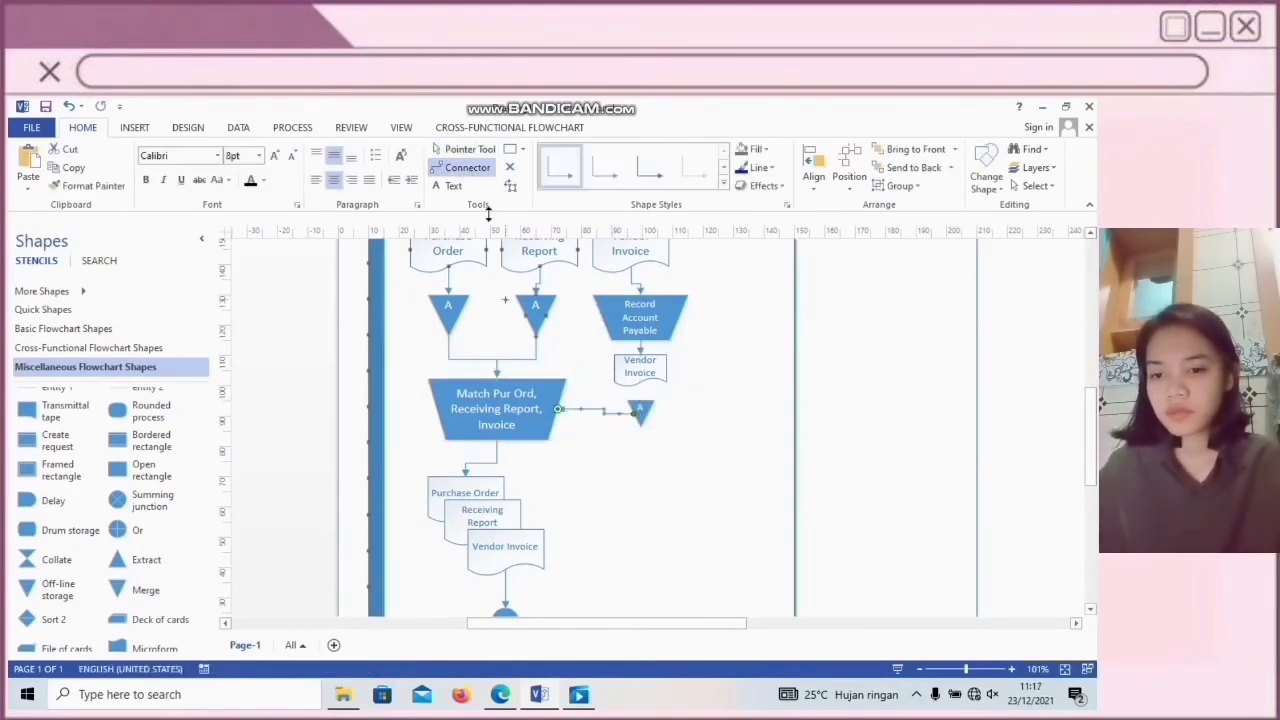
{"action": "left_click", "coordinate": [469, 149]}
Add a Data shape labelled "Accts Payable Ledger" beside Record Account Payable and connect Record Account Payable to it
{"action": "scroll", "coordinate": [756, 519], "scroll_direction": "up", "scroll_amount": 3}
{"action": "left_click", "coordinate": [65, 328]}
{"action": "left_click_drag", "start_coordinate": [141, 463], "coordinate": [747, 423]}
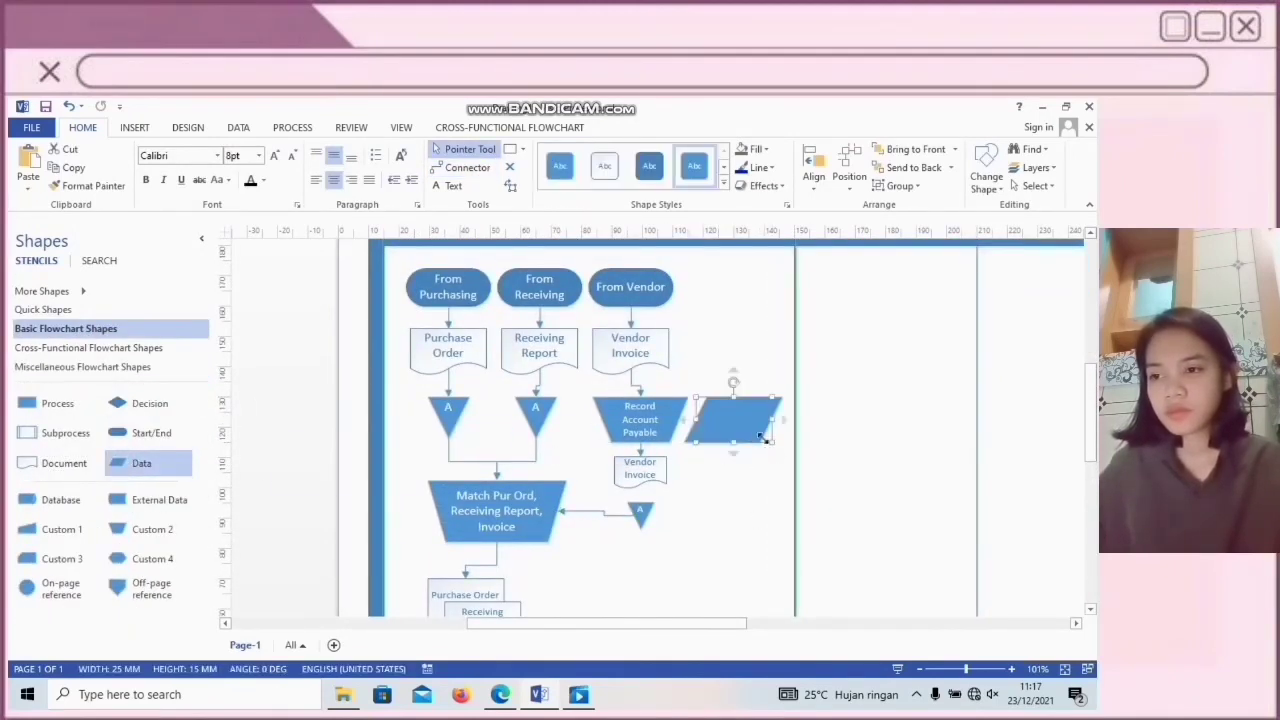
{"action": "double_click", "coordinate": [742, 420]}
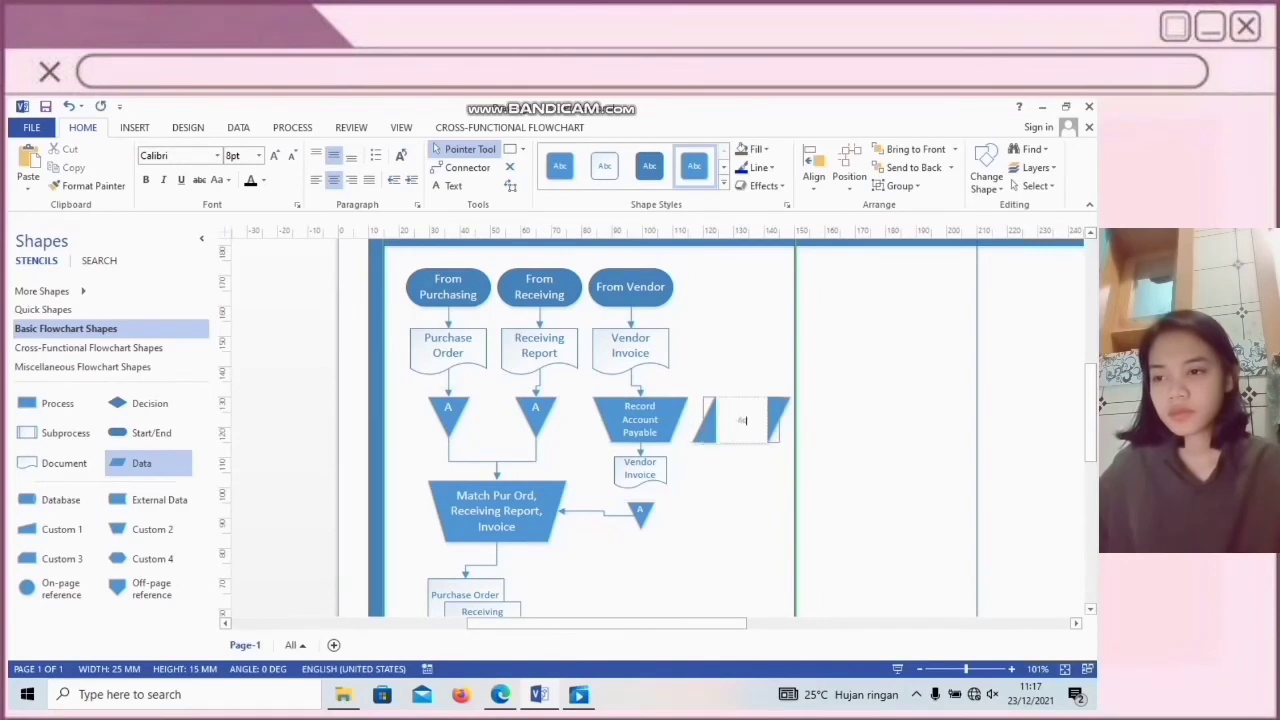
{"action": "type", "text": "er"}
{"action": "key", "text": "ctrl+a"}
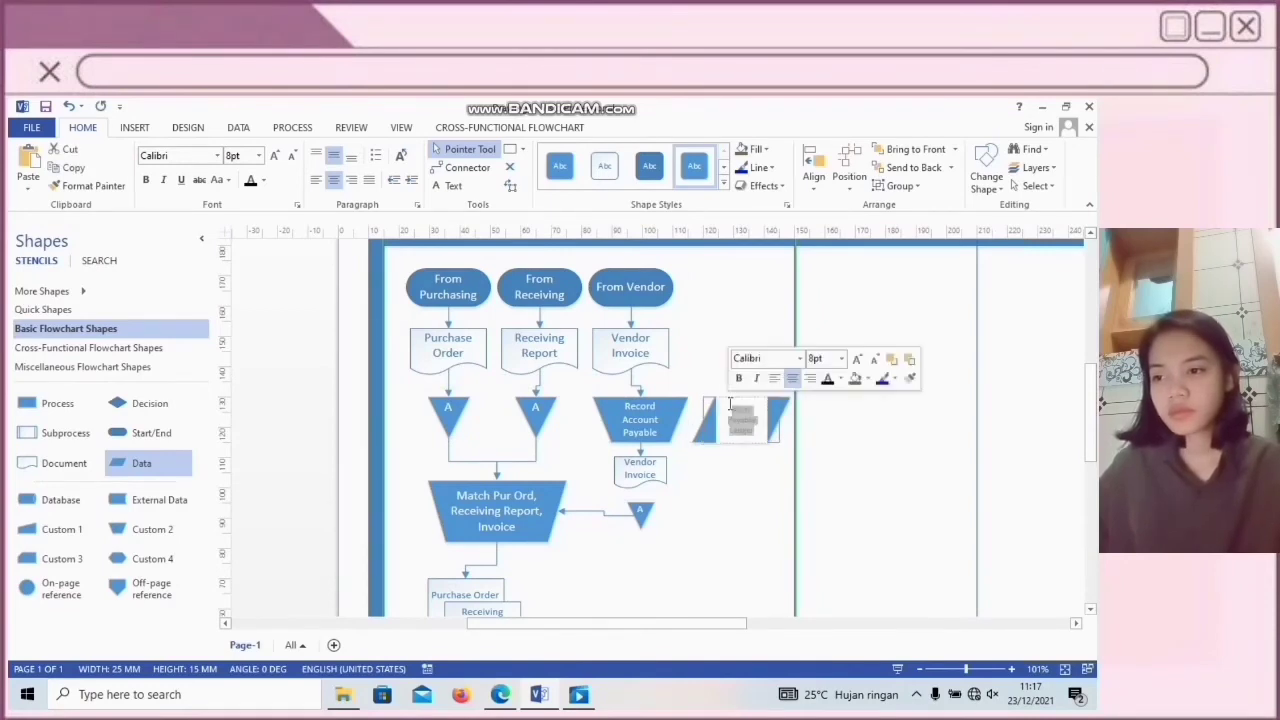
{"action": "left_click", "coordinate": [718, 446]}
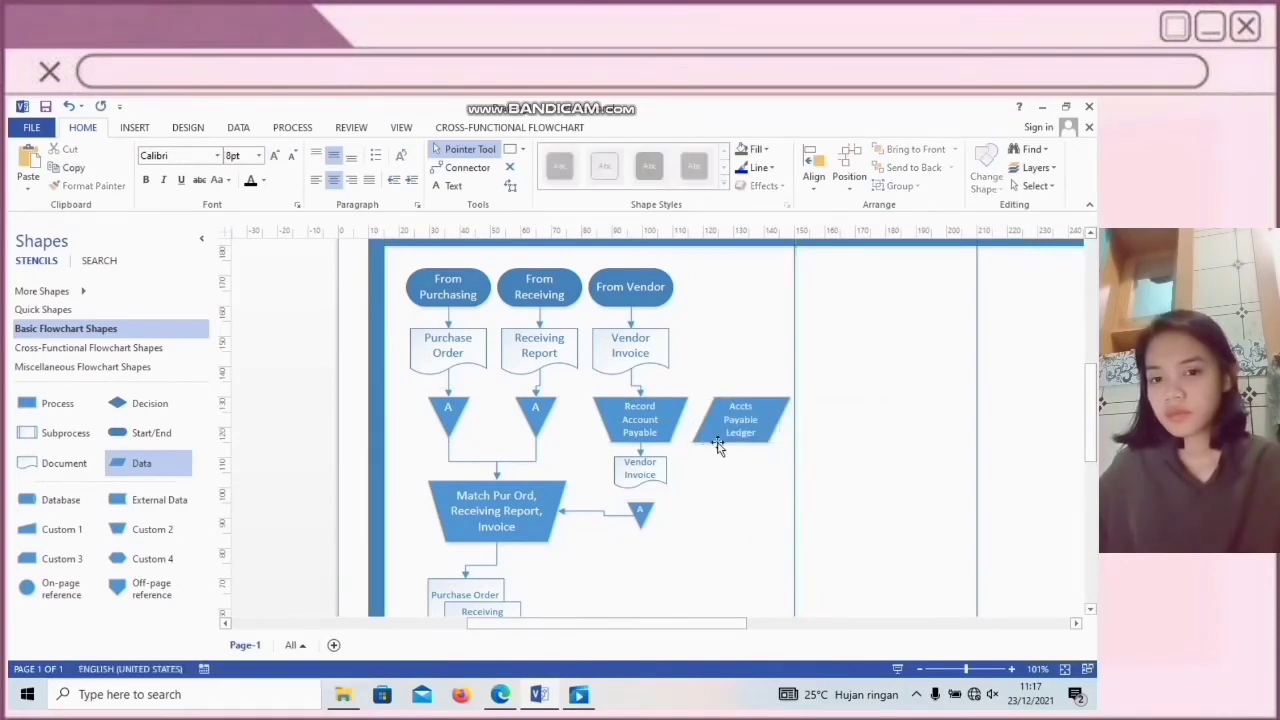
{"action": "left_click", "coordinate": [466, 167]}
{"action": "left_click_drag", "start_coordinate": [680, 420], "coordinate": [703, 419]}
Add a Custom 2 shape about 28 mm wide, labelled "Prepare Monthly Accounts Payable" in 9 pt text, below the ledger and connect the two
{"action": "left_click", "coordinate": [466, 148]}
{"action": "left_click_drag", "start_coordinate": [133, 535], "coordinate": [706, 557]}
{"action": "scroll", "coordinate": [703, 527], "scroll_direction": "down", "scroll_amount": 1}
{"action": "type", "text": "Prepare"}
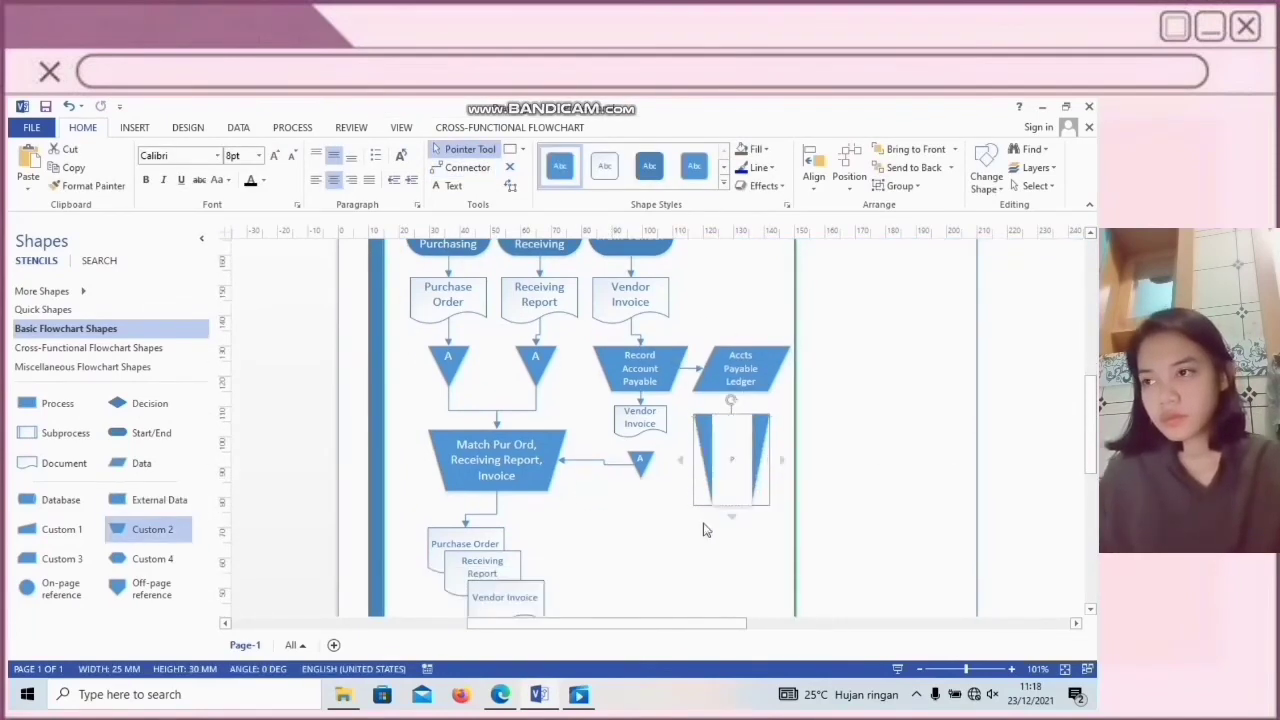
{"action": "type", "text": " monthly Accounts Payable"}
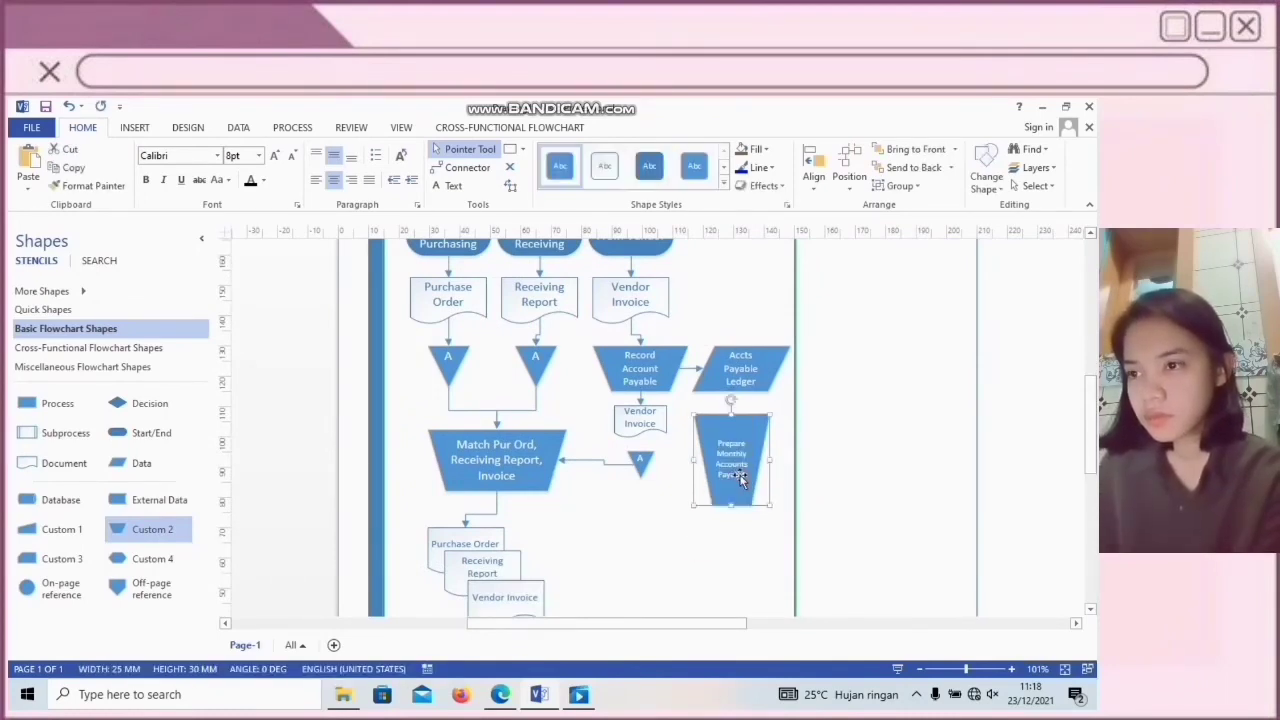
{"action": "left_click", "coordinate": [275, 155]}
{"action": "left_click_drag", "start_coordinate": [769, 459], "coordinate": [780, 459]}
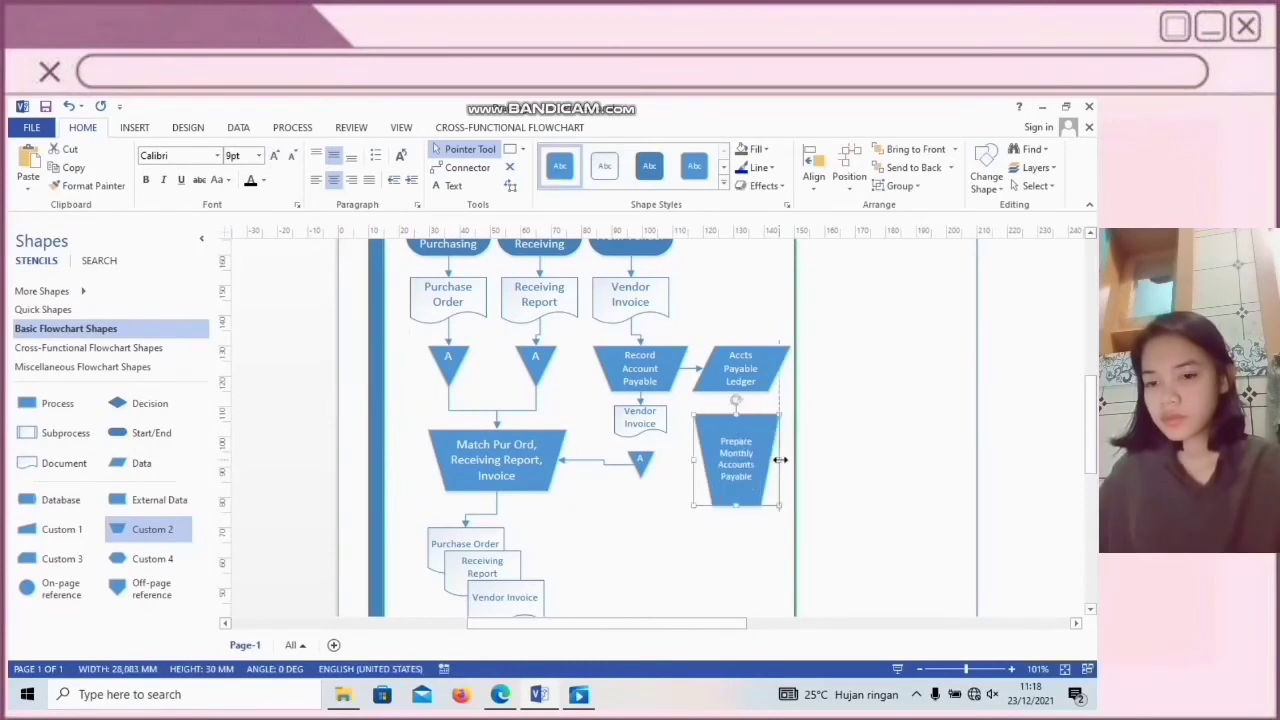
{"action": "left_click", "coordinate": [466, 168]}
{"action": "left_click_drag", "start_coordinate": [741, 391], "coordinate": [736, 415]}
{"action": "left_click", "coordinate": [468, 149]}
{"action": "left_click", "coordinate": [663, 488]}
Add a Document labelled "Account Payable Report" below Prepare Monthly Accounts Payable and connect the two
{"action": "scroll", "coordinate": [663, 488], "scroll_direction": "down", "scroll_amount": 1}
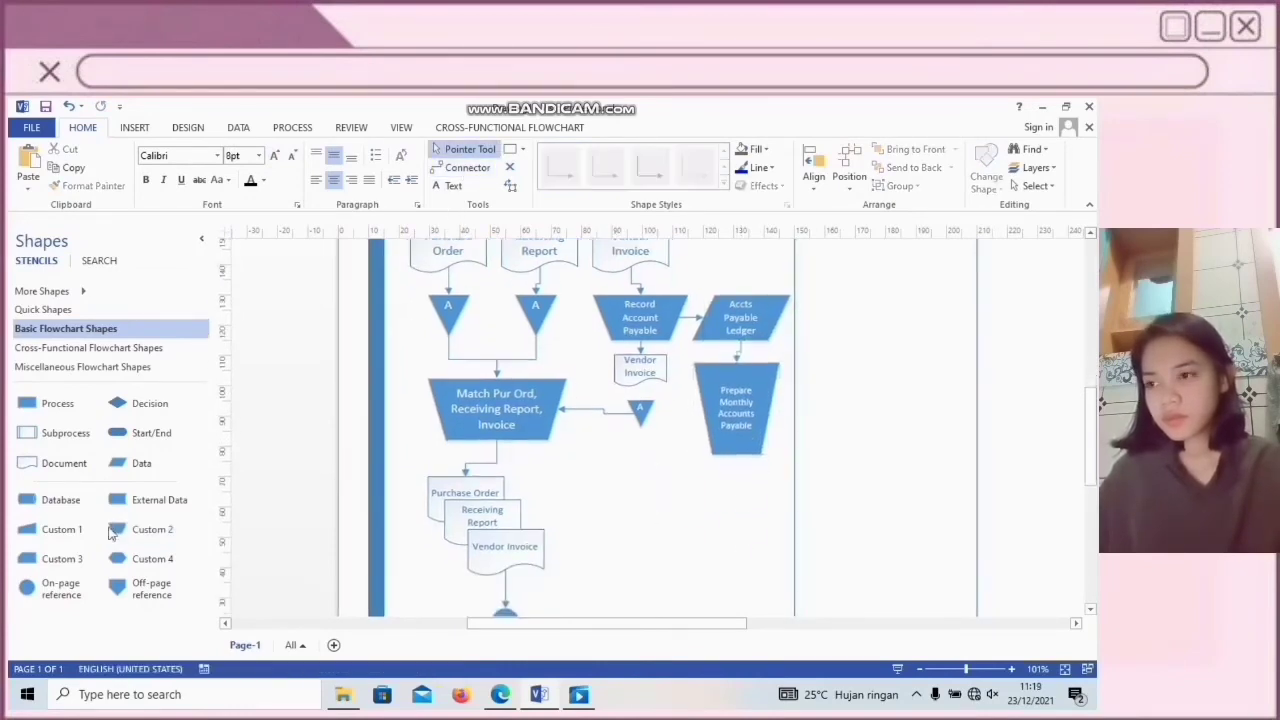
{"action": "left_click_drag", "start_coordinate": [49, 462], "coordinate": [723, 522]}
{"action": "type", "text": "Account Payable Report"}
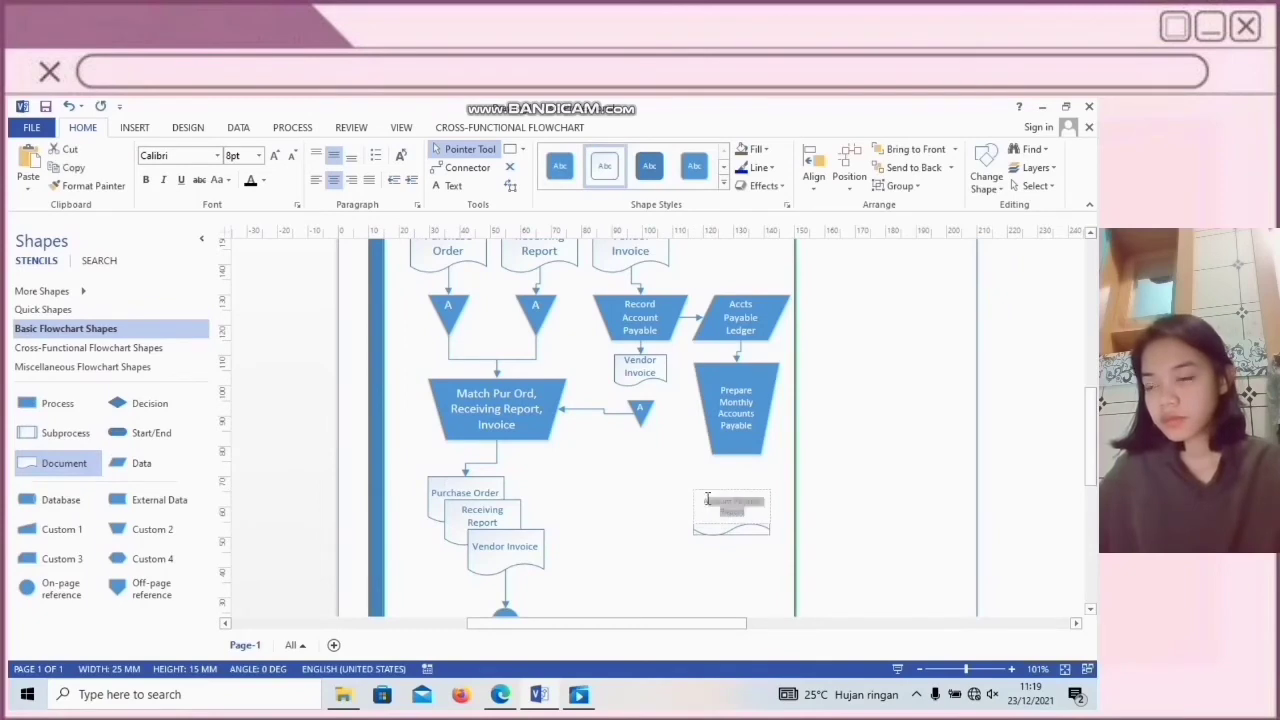
{"action": "left_click", "coordinate": [728, 558]}
{"action": "scroll", "coordinate": [728, 558], "scroll_direction": "down", "scroll_amount": 1}
{"action": "key", "text": "ctrl+3"}
{"action": "left_click_drag", "start_coordinate": [736, 390], "coordinate": [731, 426]}
{"action": "key", "text": "ctrl+1"}
{"action": "scroll", "coordinate": [728, 392], "scroll_direction": "down", "scroll_amount": 2}
{"action": "mouse_move", "coordinate": [747, 342]}
{"action": "left_mouse_down"}
{"action": "mouse_move", "coordinate": [758, 349]}
{"action": "mouse_move", "coordinate": [752, 339]}
{"action": "left_mouse_up"}
{"action": "left_click", "coordinate": [753, 406]}
Add an On-page reference labelled "D" below Account Payable Report and connect the report to it
{"action": "left_click_drag", "start_coordinate": [50, 588], "coordinate": [740, 407]}
{"action": "type", "text": "D"}
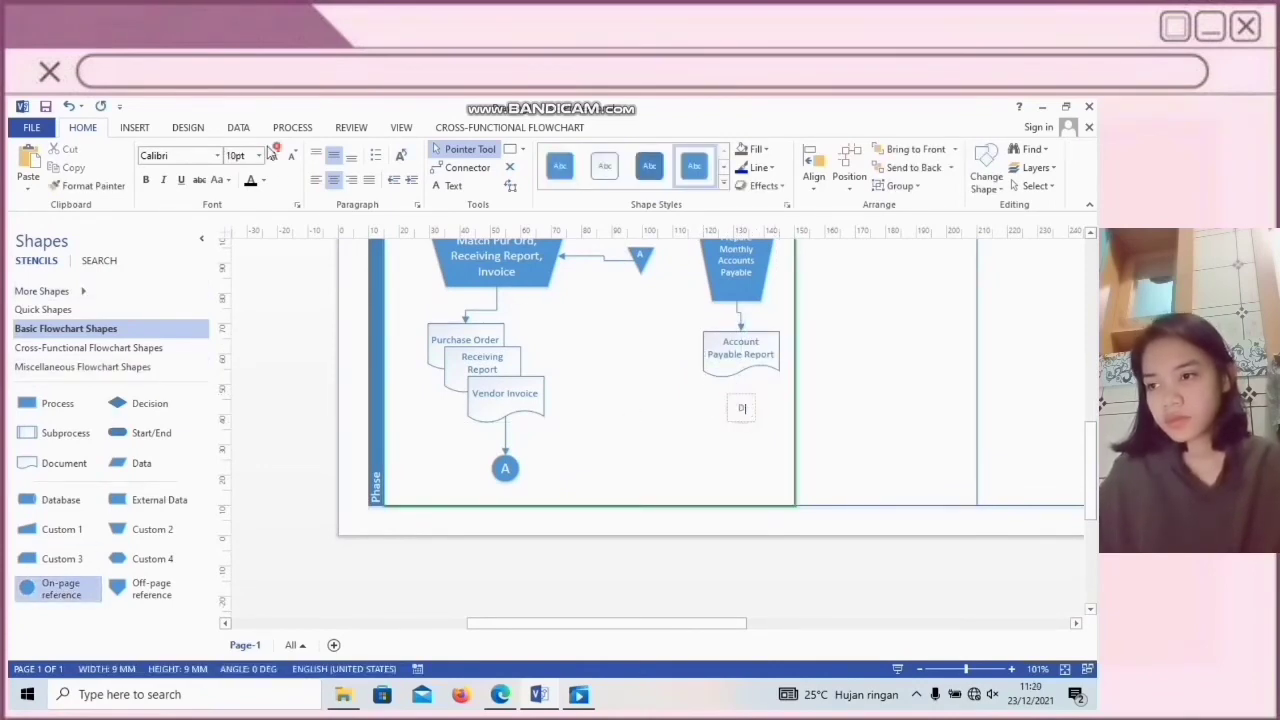
{"action": "key", "text": "ctrl+3"}
Add an On-page reference labelled "C" to the Account Payable lane, with a Document labelled "Purchase Order" beneath it
{"action": "left_click_drag", "start_coordinate": [50, 588], "coordinate": [604, 320]}
{"action": "type", "text": "C"}
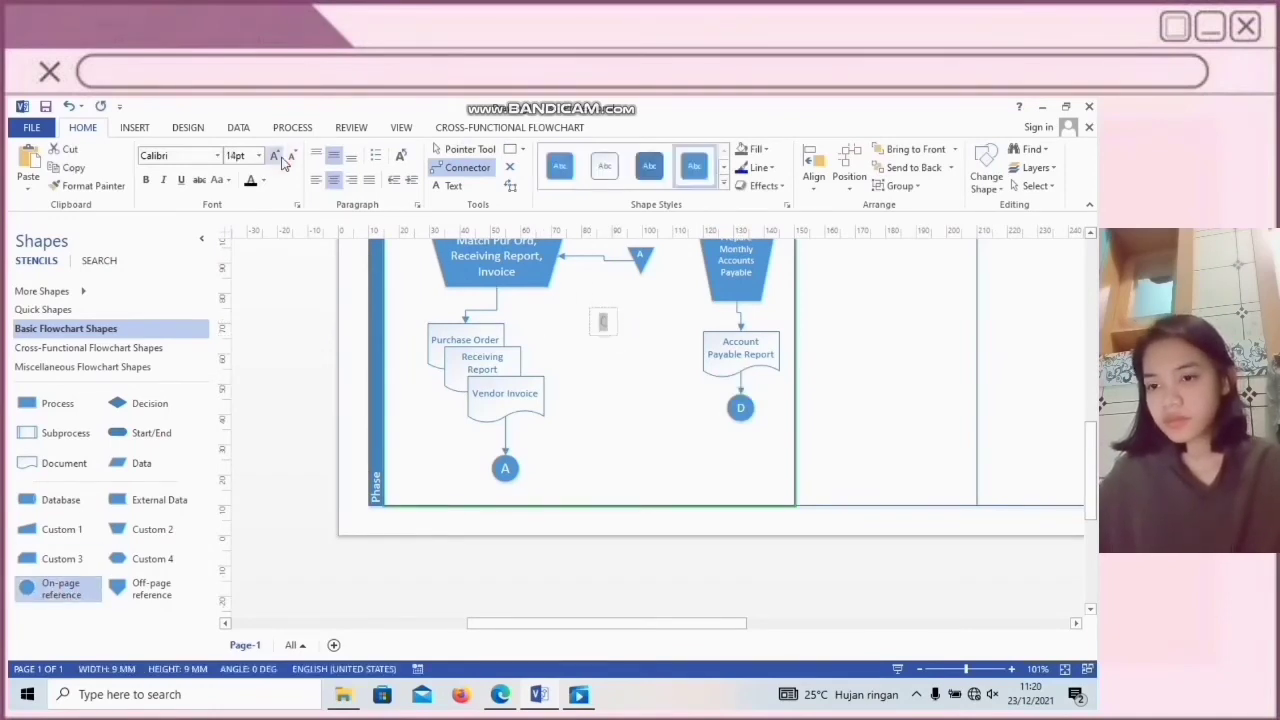
{"action": "left_click", "coordinate": [594, 372]}
{"action": "left_click_drag", "start_coordinate": [50, 463], "coordinate": [603, 377]}
{"action": "type", "text": "Purchase Order"}
{"action": "key", "text": "ctrl+a"}
{"action": "left_click", "coordinate": [275, 156]}
{"action": "left_click", "coordinate": [298, 340]}
Stack Documents labelled "Rec. Report" and "Vendor Invoice" over the Purchase Order below C, adjusting the spacing of C and the stack
{"action": "left_click_drag", "start_coordinate": [60, 463], "coordinate": [620, 411]}
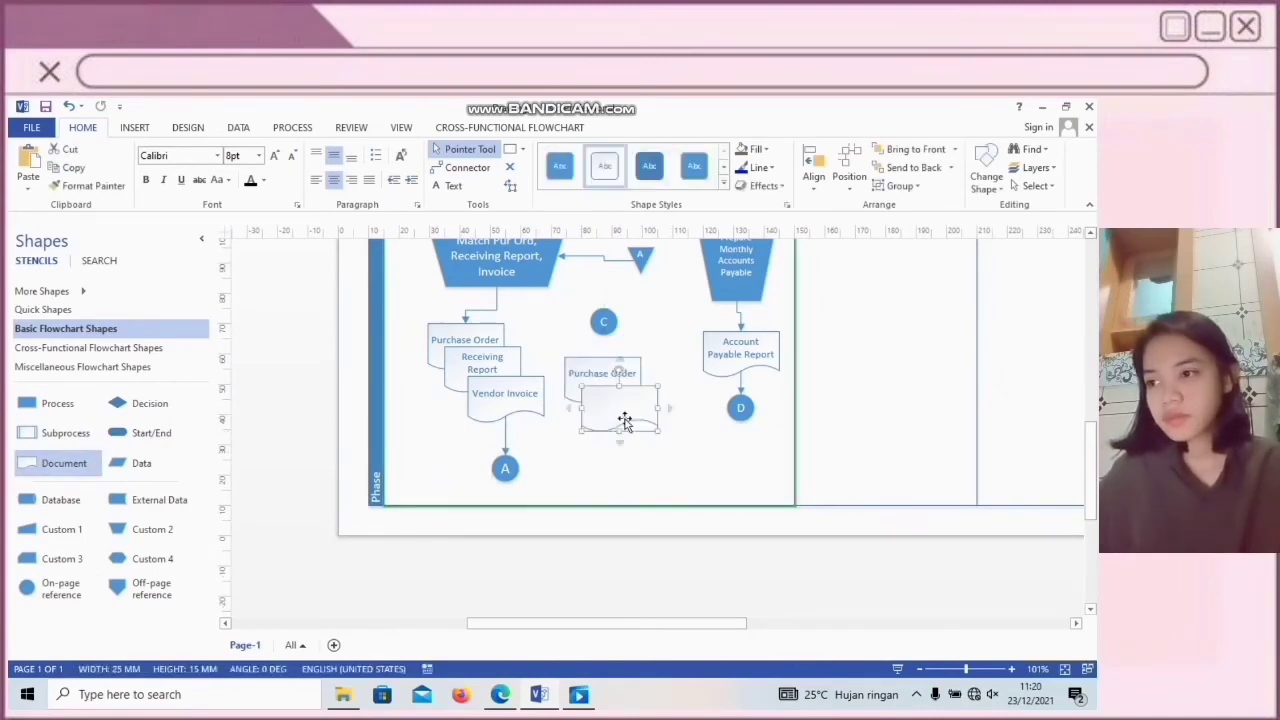
{"action": "type", "text": "Rec. Report"}
{"action": "left_click_drag", "start_coordinate": [60, 463], "coordinate": [635, 437]}
{"action": "left_click_drag", "start_coordinate": [604, 323], "coordinate": [604, 307]}
{"action": "left_click_drag", "start_coordinate": [606, 367], "coordinate": [623, 378]}
{"action": "left_click_drag", "start_coordinate": [638, 441], "coordinate": [638, 421]}
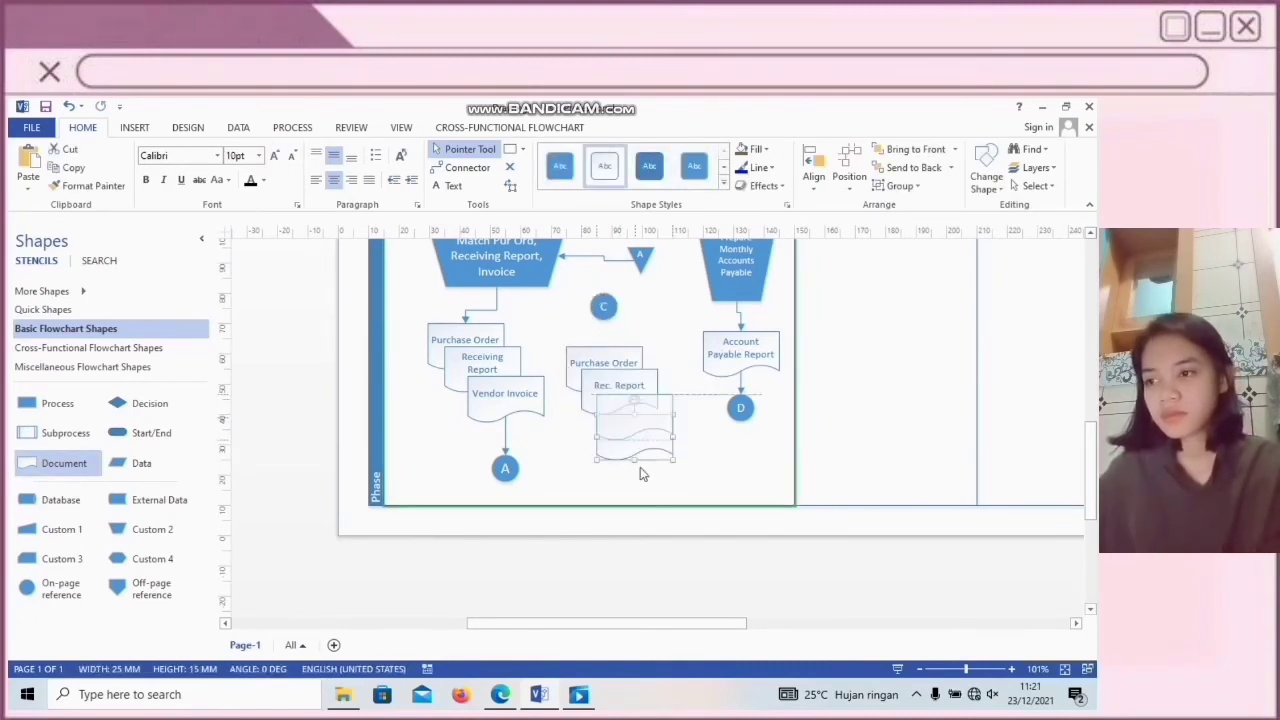
{"action": "left_click", "coordinate": [643, 474]}
{"action": "left_click", "coordinate": [632, 437]}
{"action": "type", "text": "Ven"}
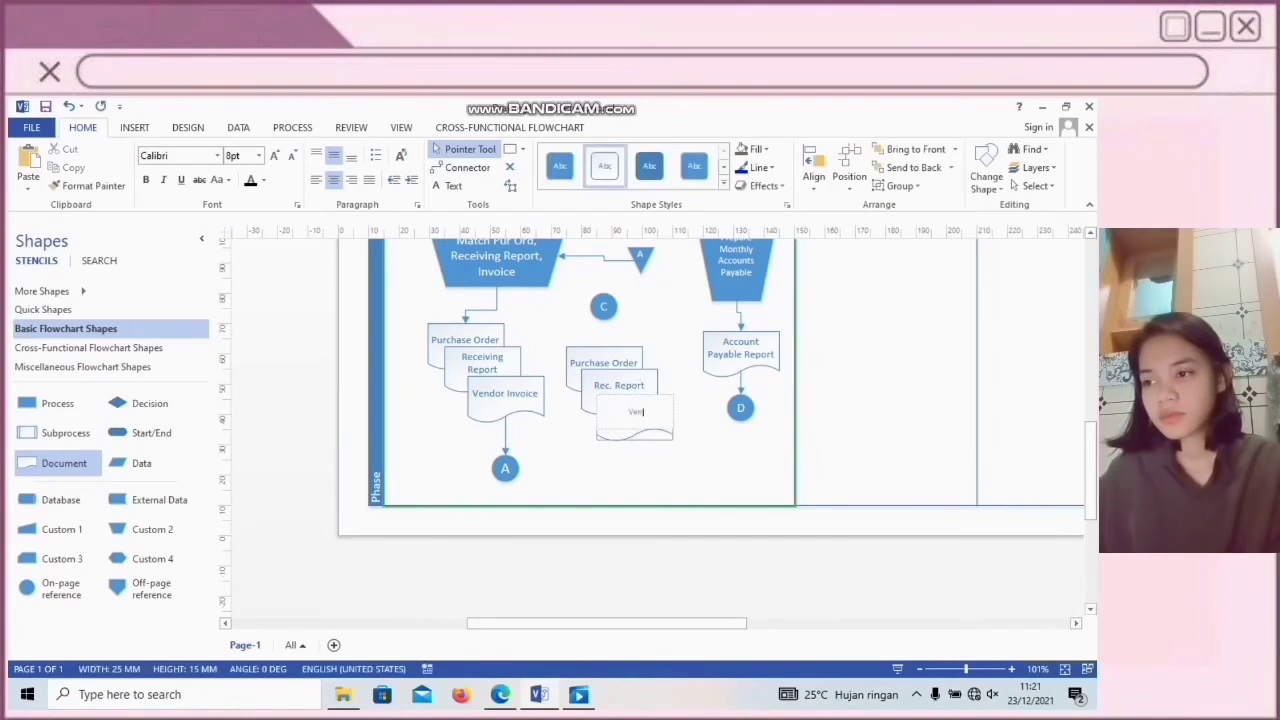
{"action": "type", "text": "dor Invoice"}
Add a Document labelled "Check 2" overlapping the lower end of the C stack
{"action": "left_click_drag", "start_coordinate": [64, 463], "coordinate": [650, 445]}
{"action": "type", "text": "Check 2"}
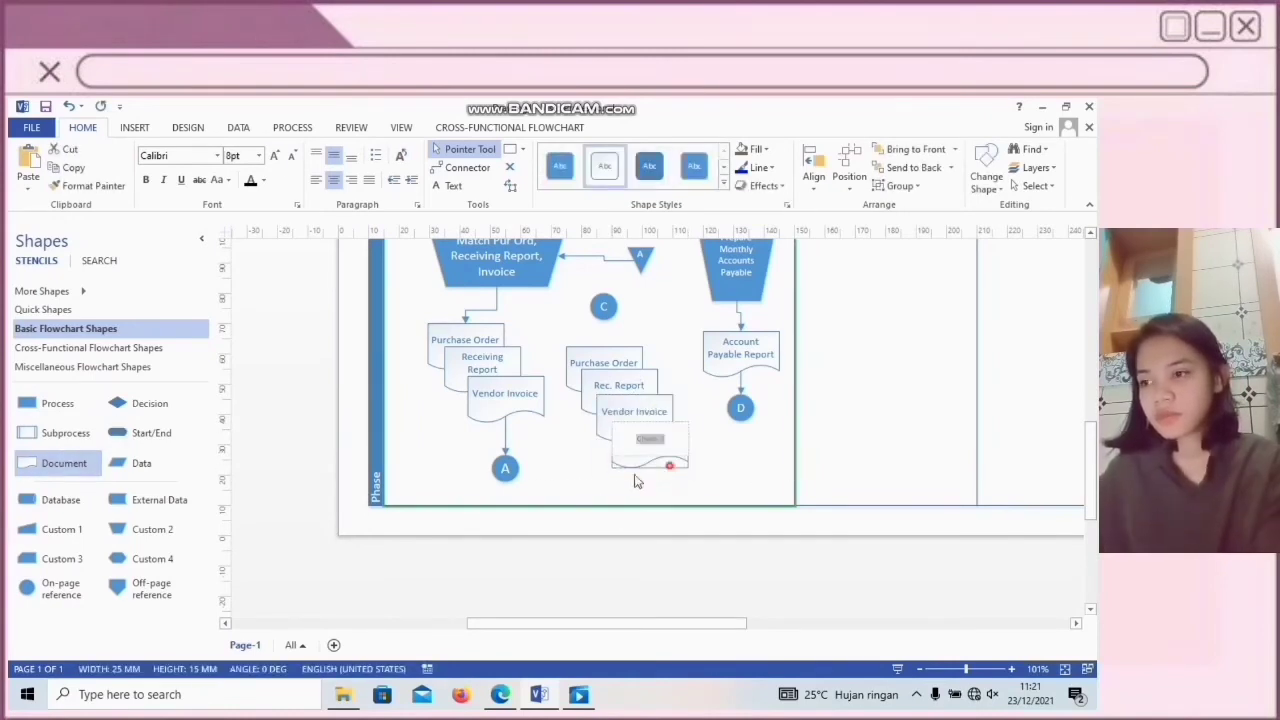
{"action": "left_click", "coordinate": [660, 469]}
Add a Merge triangle labelled "A" beside Check 2 and connect the Check 2 document to it
{"action": "left_click", "coordinate": [85, 366]}
{"action": "left_click_drag", "start_coordinate": [146, 590], "coordinate": [726, 467]}
{"action": "type", "text": "B"}
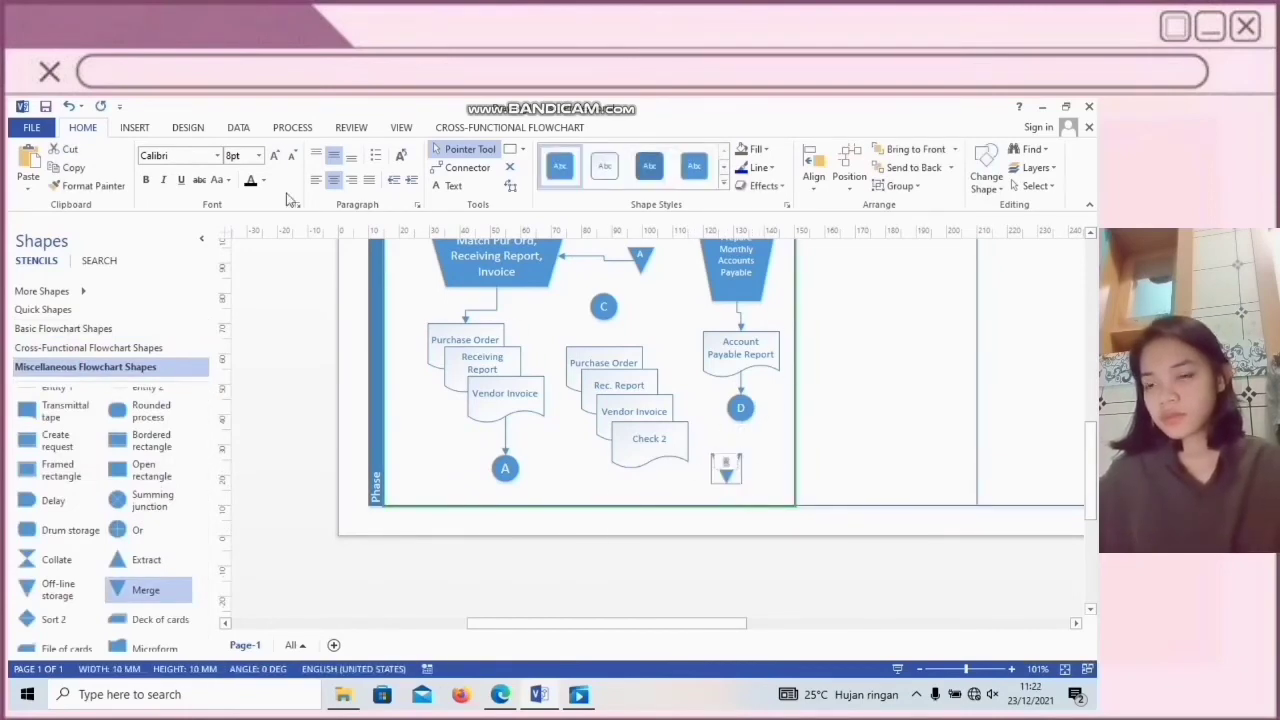
{"action": "left_click", "coordinate": [703, 434]}
{"action": "key", "text": "ctrl+3"}
{"action": "left_click_drag", "start_coordinate": [688, 444], "coordinate": [726, 455]}
{"action": "key", "text": "ctrl+1"}
Add an On-page reference labelled "A" near the top of the Controller lane
{"action": "scroll", "coordinate": [594, 466], "scroll_direction": "up", "scroll_amount": 10}
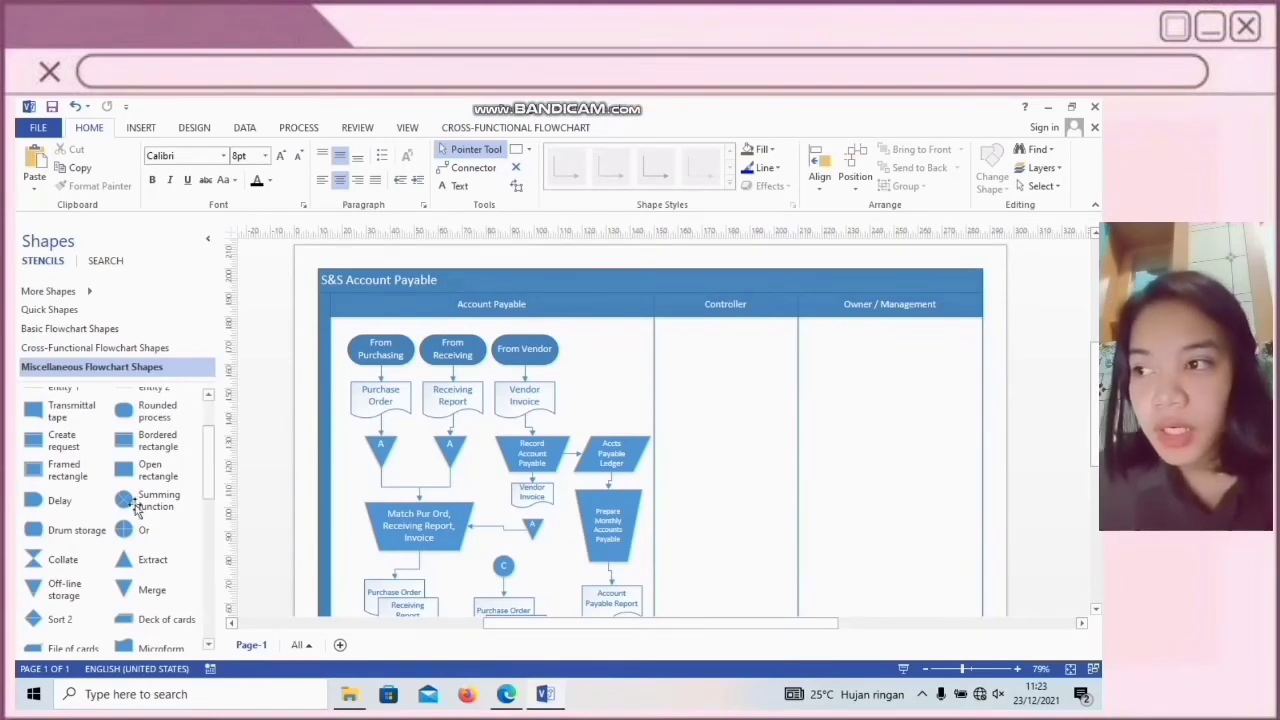
{"action": "left_click", "coordinate": [70, 328]}
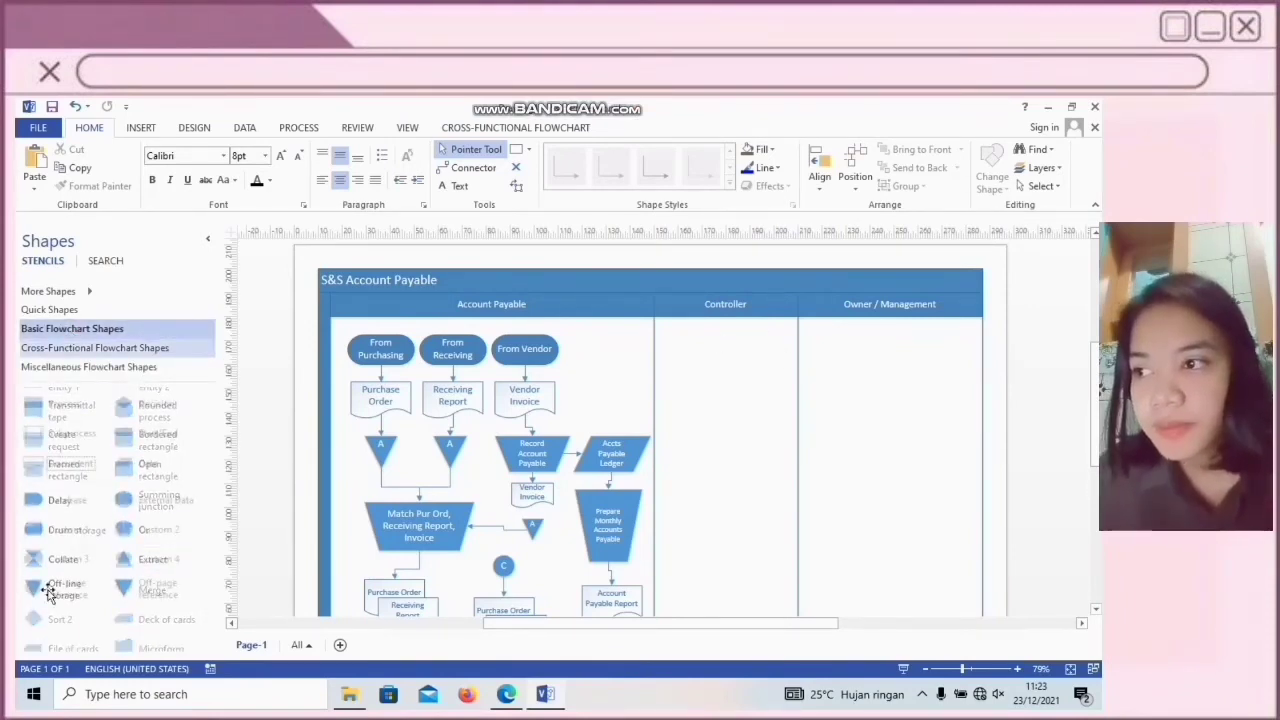
{"action": "left_click_drag", "start_coordinate": [50, 588], "coordinate": [700, 343]}
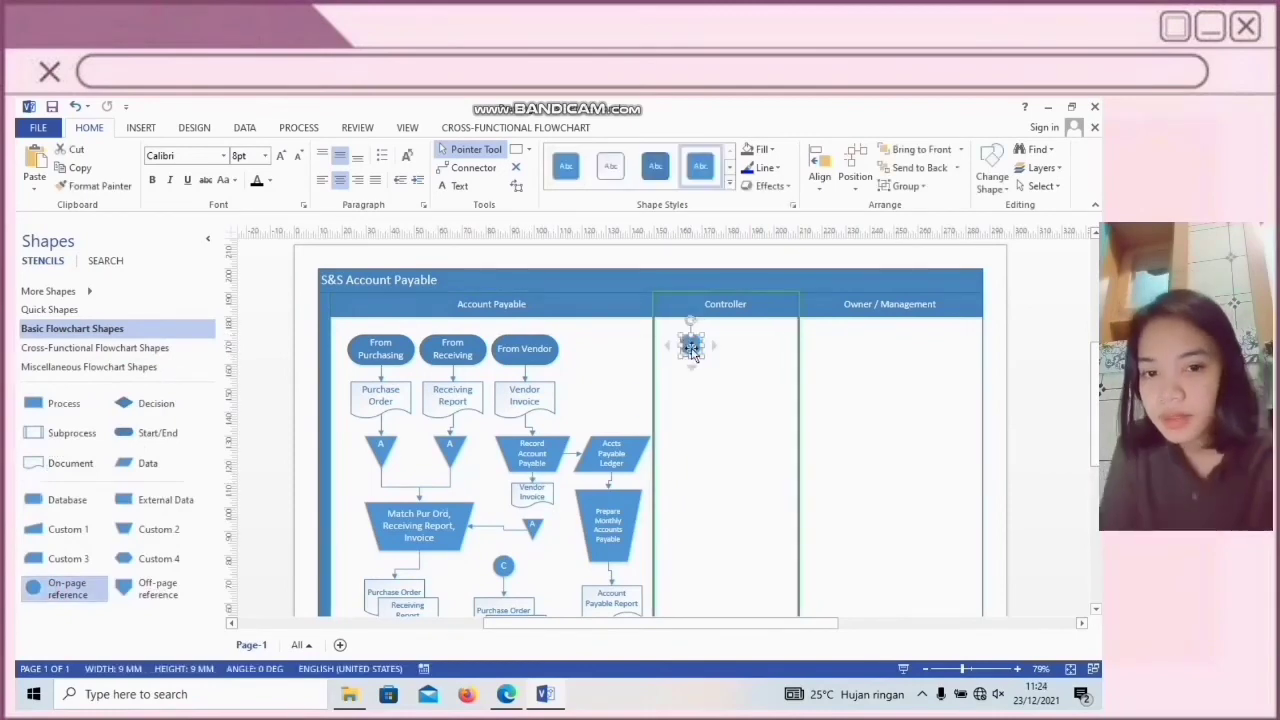
{"action": "double_click", "coordinate": [691, 348]}
{"action": "type", "text": "A"}
{"action": "left_click", "coordinate": [749, 466]}
Add overlapping Documents labelled "Purchase Order" and "Receiving Report" below A in the Controller lane
{"action": "left_click_drag", "start_coordinate": [70, 463], "coordinate": [698, 393]}
{"action": "type", "text": "purc"}
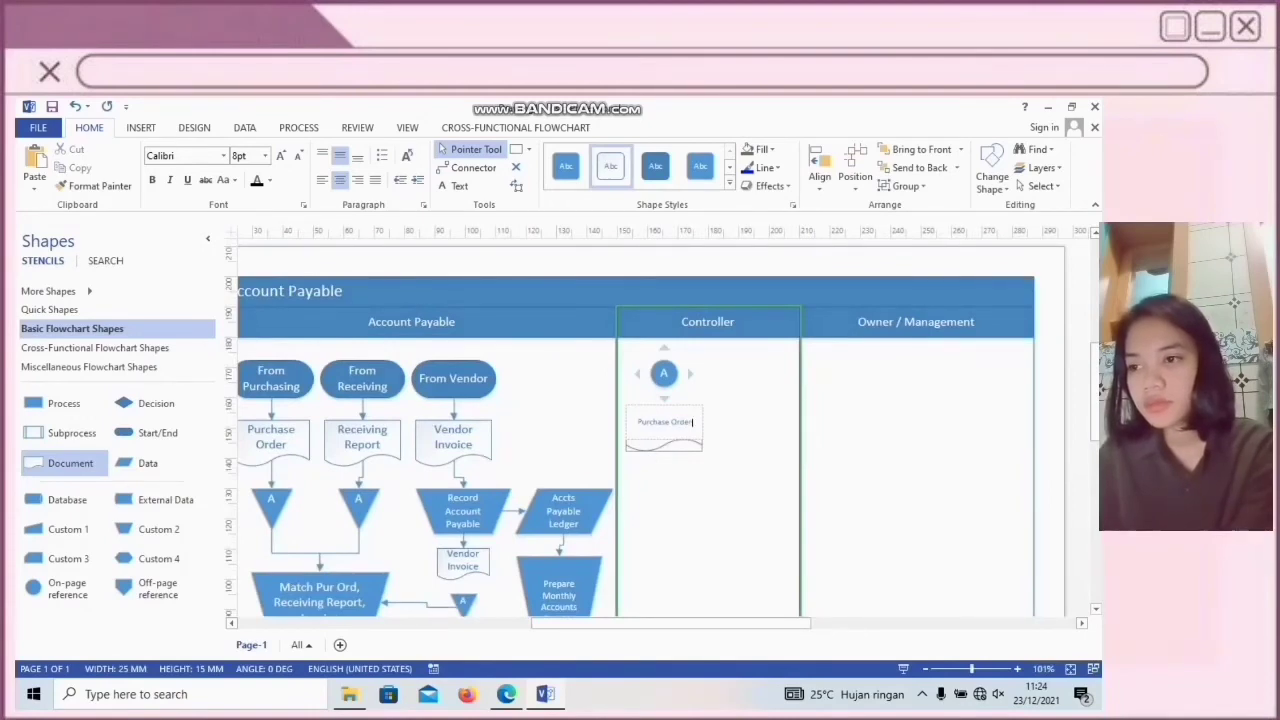
{"action": "left_click", "coordinate": [793, 636]}
{"action": "left_click_drag", "start_coordinate": [712, 404], "coordinate": [727, 421]}
{"action": "type", "text": "Receiving Report"}
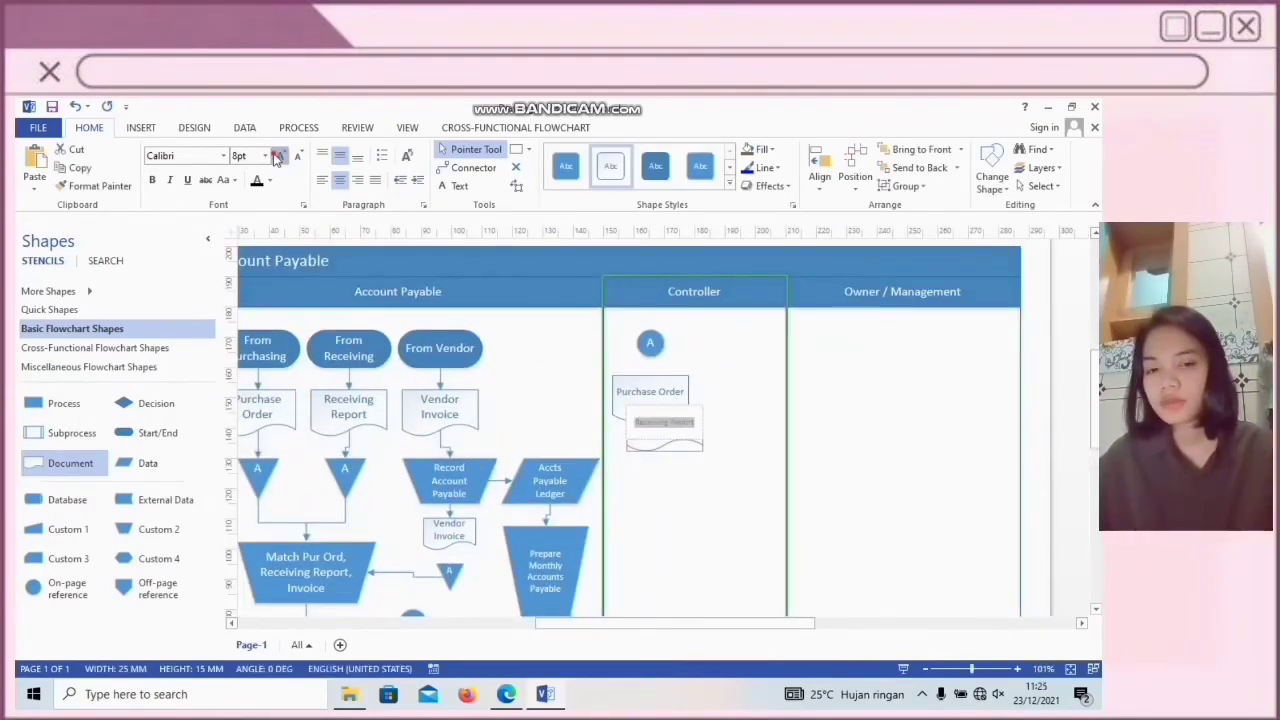
{"action": "left_click", "coordinate": [680, 514]}
Complete the Controller lane's upper stack with a Document labelled "Vendor Invoice" and enlarge its text
{"action": "scroll", "coordinate": [729, 465], "scroll_direction": "up", "scroll_amount": 2}
{"action": "type", "text": "Vendor"}
{"action": "left_click_drag", "start_coordinate": [699, 422], "coordinate": [632, 422]}
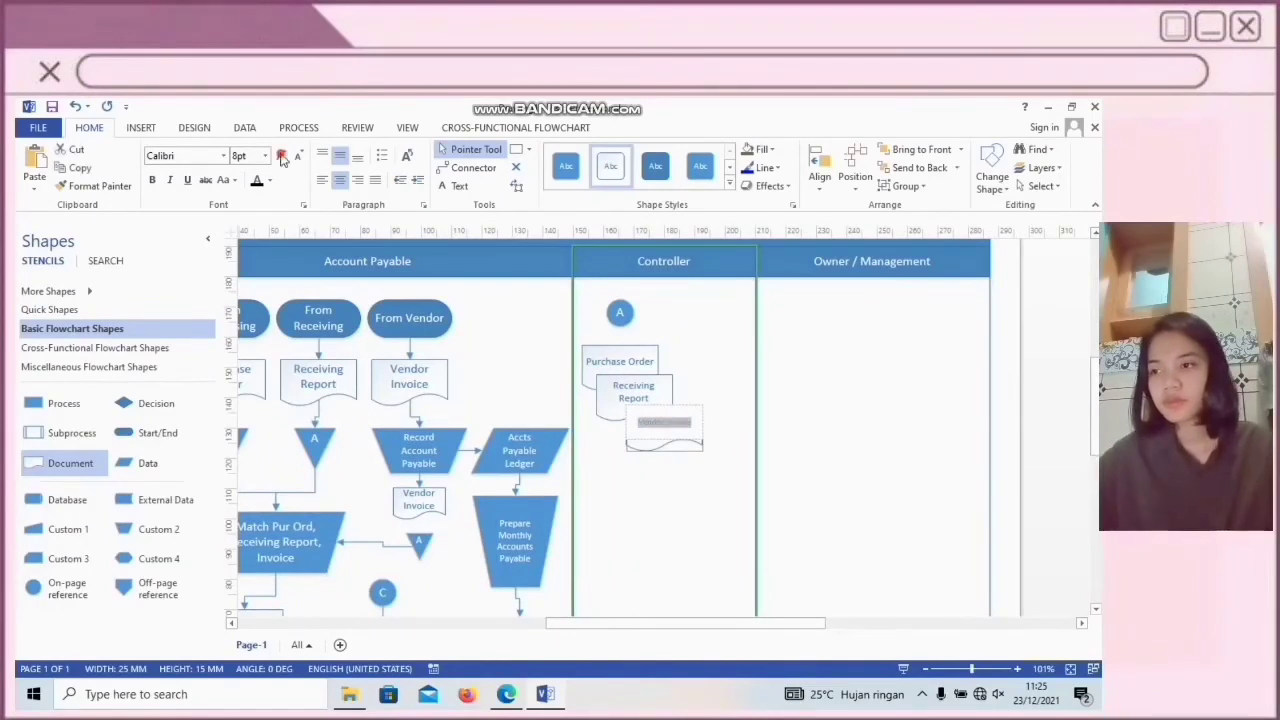
{"action": "left_click", "coordinate": [281, 156]}
{"action": "left_click", "coordinate": [281, 156]}
{"action": "left_click", "coordinate": [743, 446]}
{"action": "left_click", "coordinate": [745, 442]}
{"action": "left_click_drag", "start_coordinate": [757, 436], "coordinate": [734, 434]}
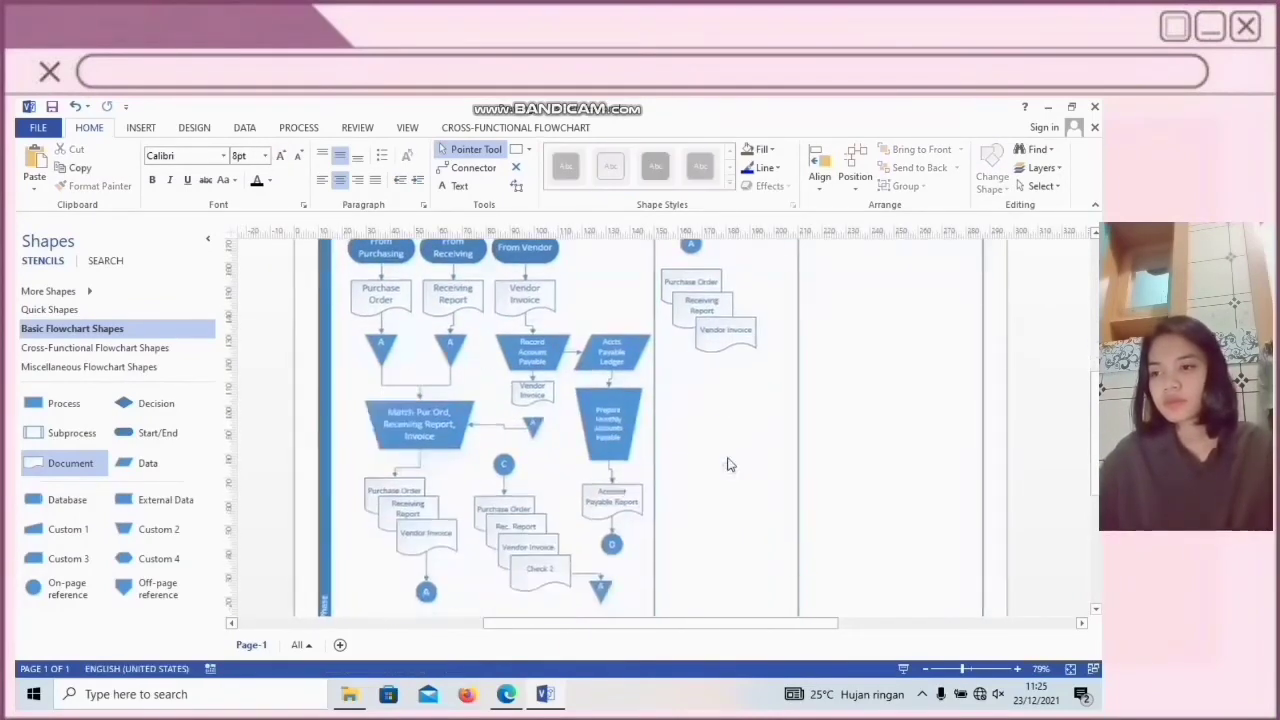
{"action": "left_click", "coordinate": [76, 107]}
Add a Custom 2 shape labelled "Prepare Vendor Check" in 10 pt text below the Controller lane's document stack
{"action": "scroll", "coordinate": [766, 452], "scroll_direction": "down", "scroll_amount": 1}
{"action": "scroll", "coordinate": [766, 452], "scroll_direction": "up", "scroll_amount": 1}
{"action": "left_click_drag", "start_coordinate": [159, 529], "coordinate": [707, 405]}
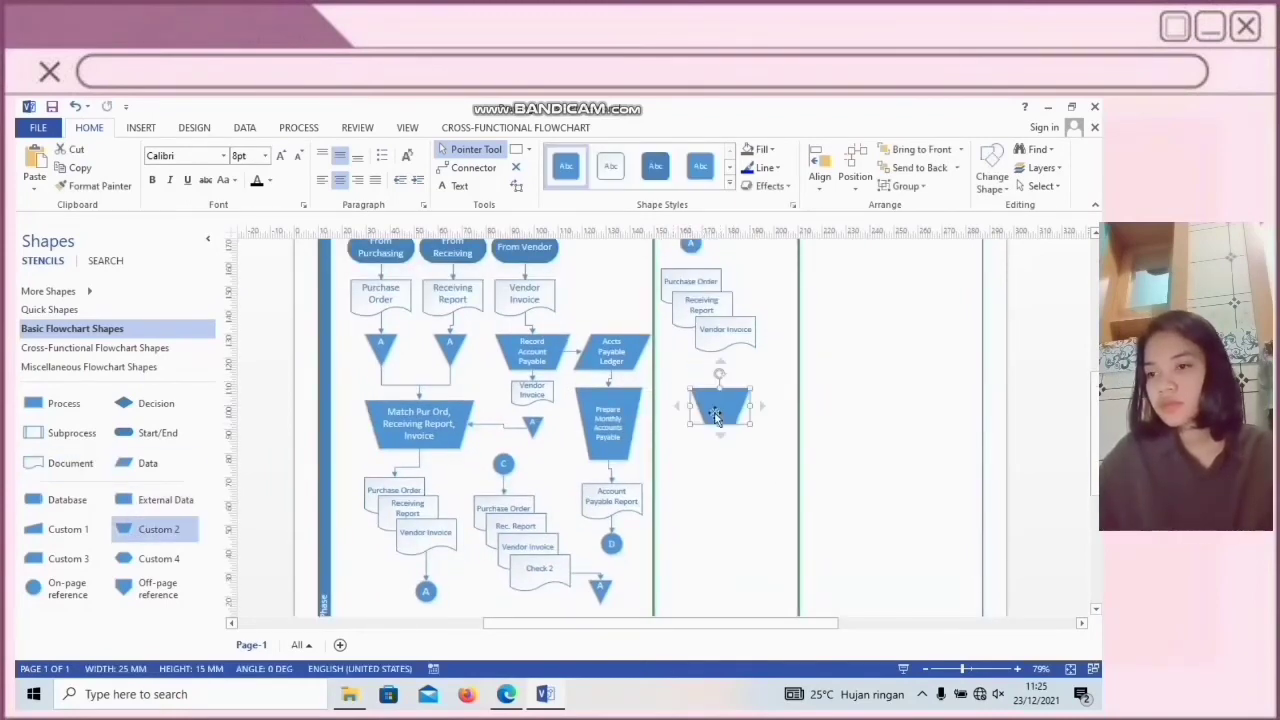
{"action": "type", "text": "Prepare Vendor Check"}
{"action": "left_click", "coordinate": [280, 155]}
{"action": "left_click", "coordinate": [280, 155]}
{"action": "key", "text": "Escape"}
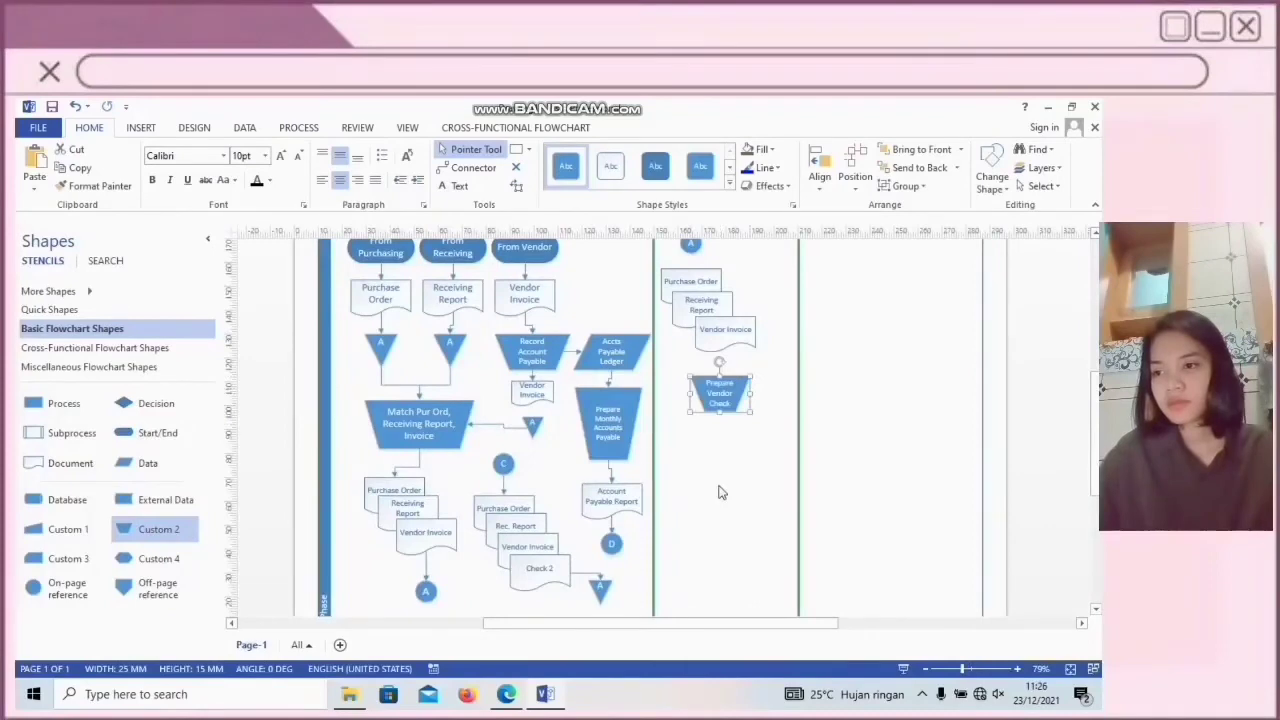
Add a Data shape about 31 by 20 mm, labelled "Cash Disbursement Journal", below Prepare Vendor Check and enlarge its text
{"action": "left_click_drag", "start_coordinate": [148, 463], "coordinate": [738, 453]}
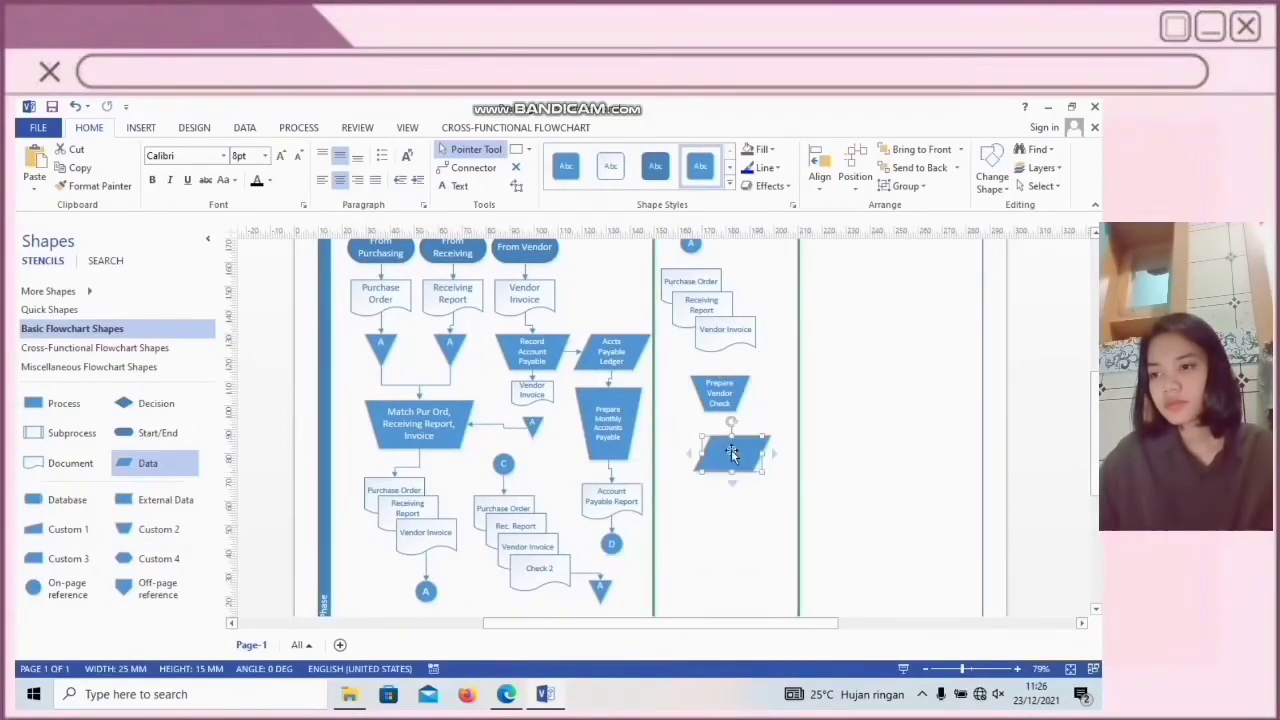
{"action": "type", "text": "Cash Disbursement Journal"}
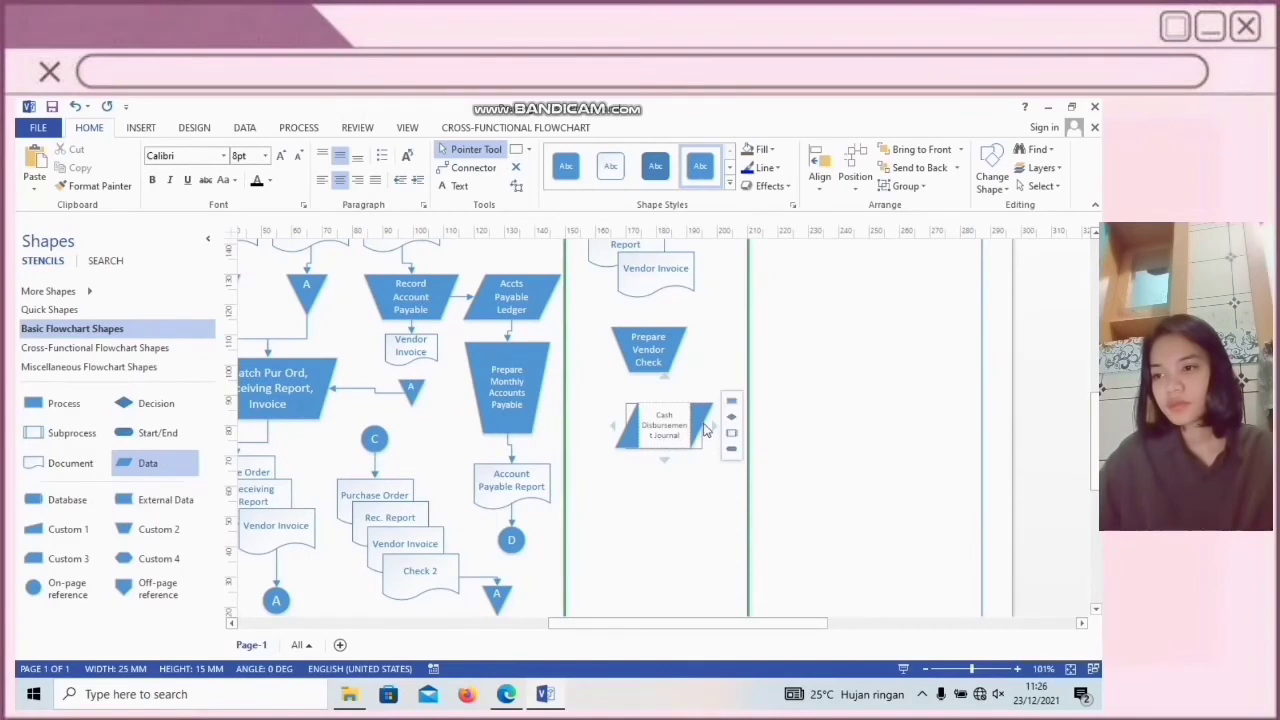
{"action": "left_click", "coordinate": [703, 430]}
{"action": "left_click_drag", "start_coordinate": [761, 470], "coordinate": [776, 482]}
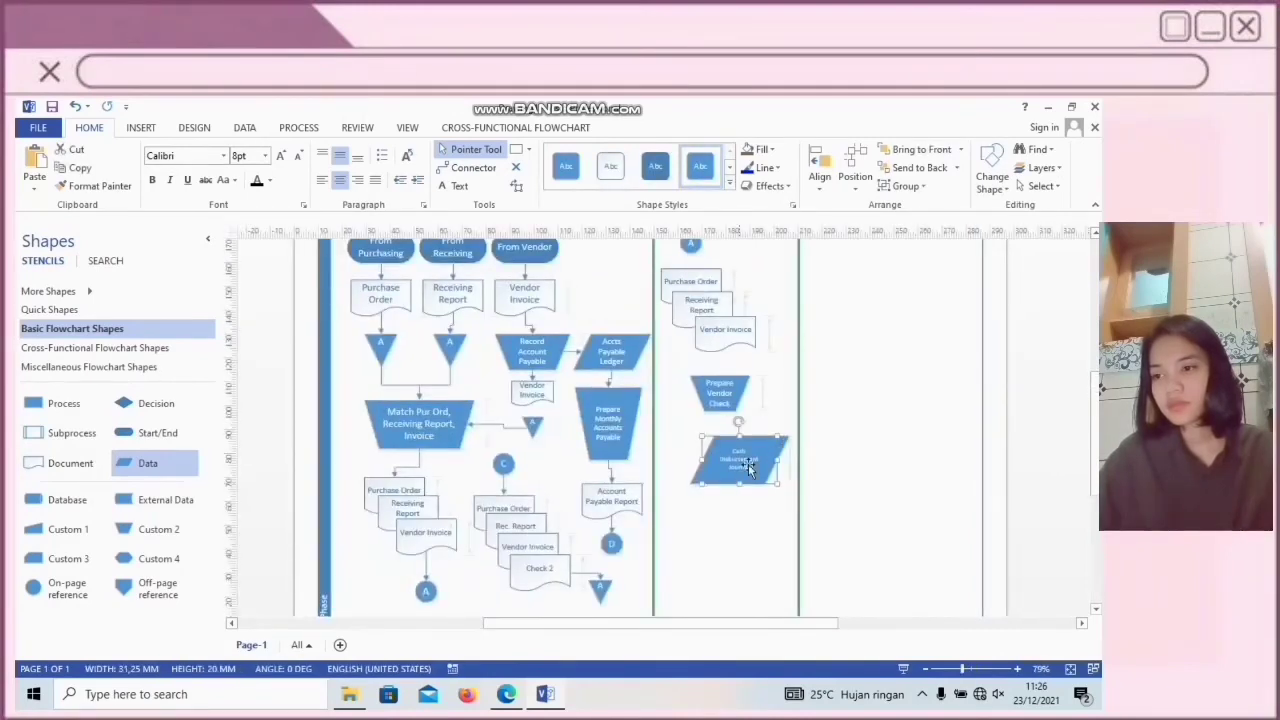
{"action": "double_click", "coordinate": [748, 467]}
{"action": "left_click", "coordinate": [281, 158]}
{"action": "key", "text": "Escape"}
Move Prepare Vendor Check and Cash Disbursement Journal up slightly, and widen the journal shape to 35 mm
{"action": "left_click", "coordinate": [724, 489]}
{"action": "scroll", "coordinate": [726, 494], "scroll_direction": "down", "scroll_amount": 1}
{"action": "scroll", "coordinate": [728, 498], "scroll_direction": "down", "scroll_amount": 1}
{"action": "scroll", "coordinate": [734, 516], "scroll_direction": "up", "scroll_amount": 1}
{"action": "left_click_drag", "start_coordinate": [740, 333], "coordinate": [743, 321]}
{"action": "left_click_drag", "start_coordinate": [756, 395], "coordinate": [756, 384]}
{"action": "left_click_drag", "start_coordinate": [741, 322], "coordinate": [743, 321]}
{"action": "left_click_drag", "start_coordinate": [745, 397], "coordinate": [745, 385]}
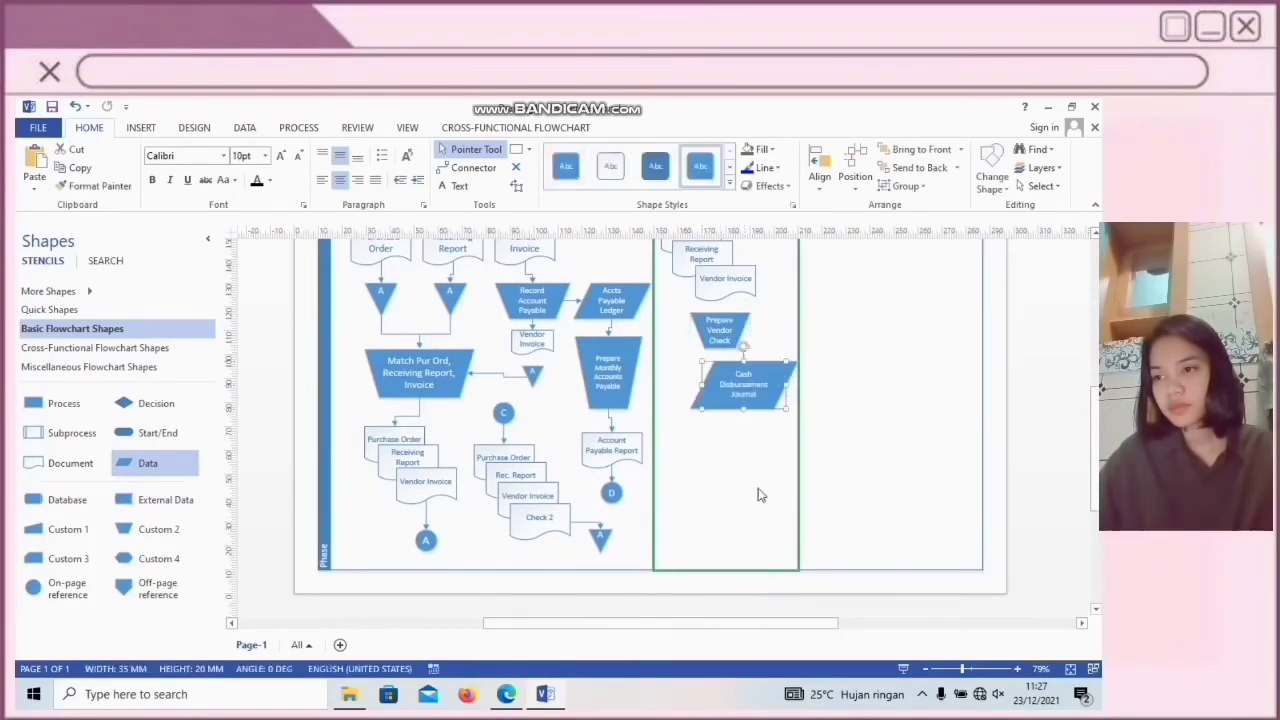
Add overlapping Documents labelled "Purchase Order", "Receiving Report" and "Vendor Invoice" below Cash Disbursement Journal
{"action": "left_click", "coordinate": [674, 509]}
{"action": "left_click_drag", "start_coordinate": [70, 463], "coordinate": [706, 452]}
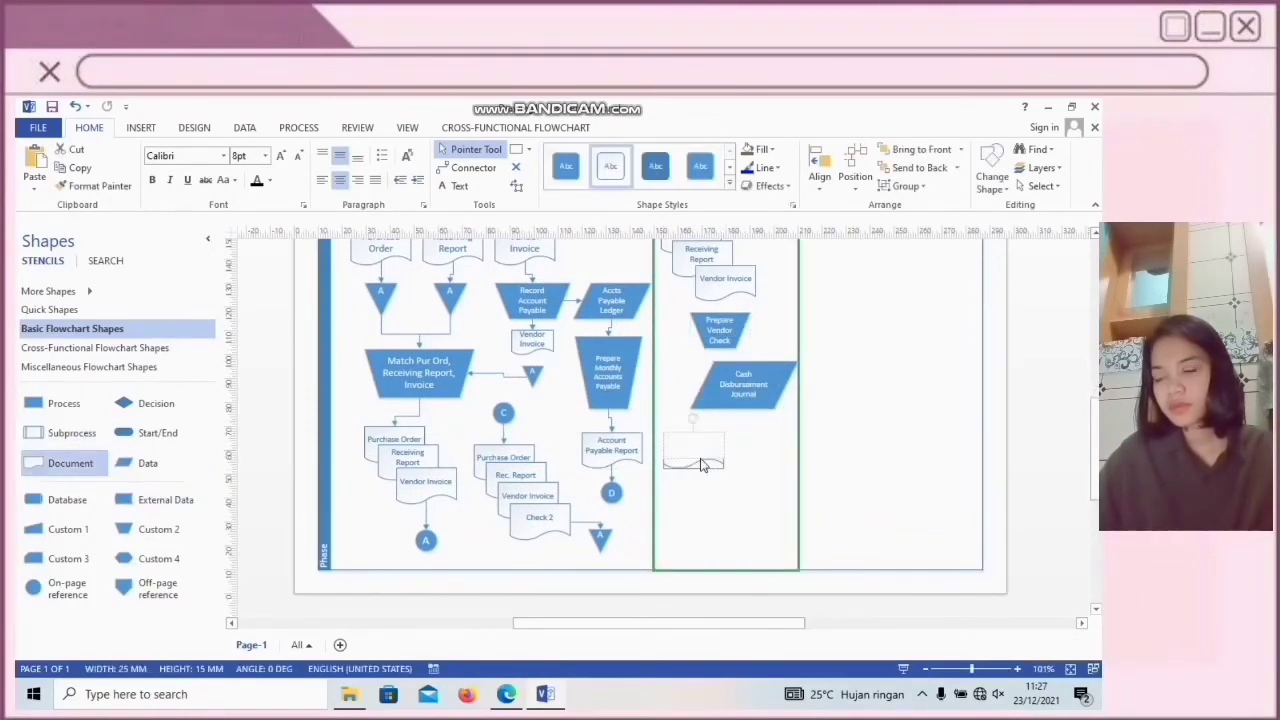
{"action": "type", "text": "Purchase Order"}
{"action": "left_click_drag", "start_coordinate": [70, 463], "coordinate": [716, 468]}
{"action": "left_click_drag", "start_coordinate": [70, 463], "coordinate": [704, 502]}
{"action": "type", "text": "Vendor Invoice"}
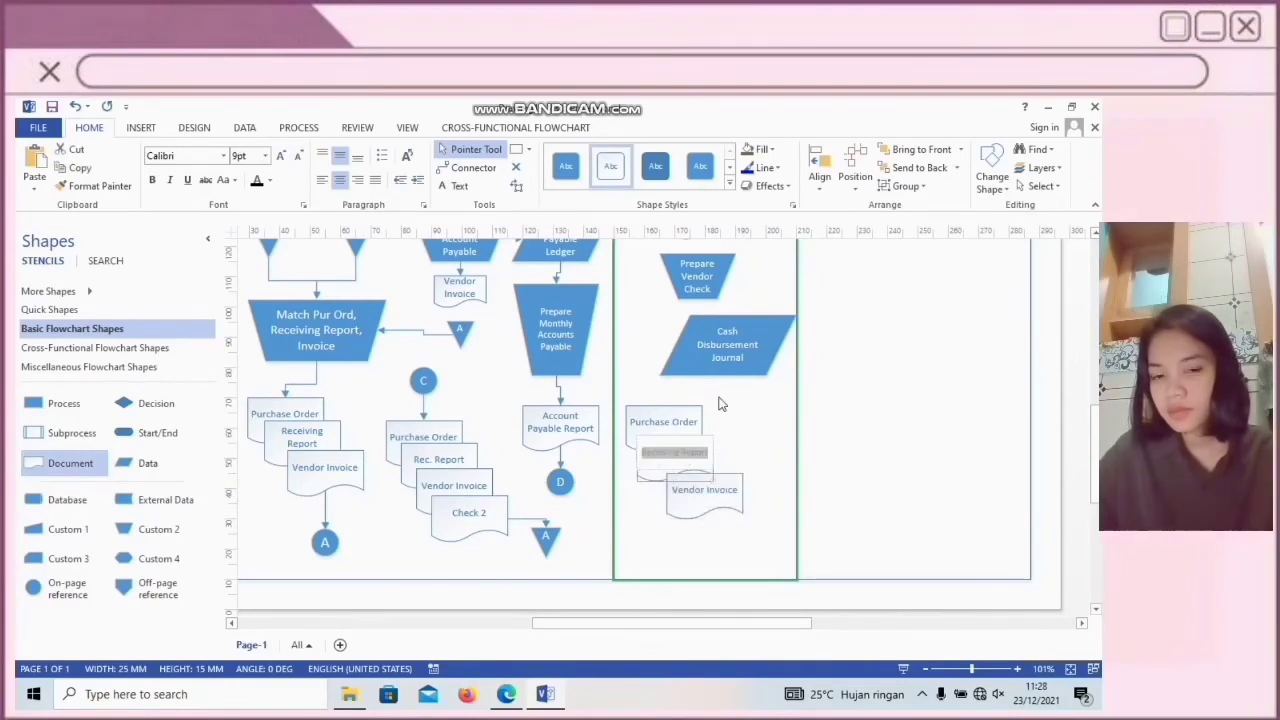
Extend the Controller lane's lower stack with small Documents labelled "Check 1", sized 20 by 12 mm, and "Check 2"
{"action": "left_click_drag", "start_coordinate": [718, 480], "coordinate": [705, 505]}
{"action": "left_click", "coordinate": [76, 107]}
{"action": "type", "text": "Check 1"}
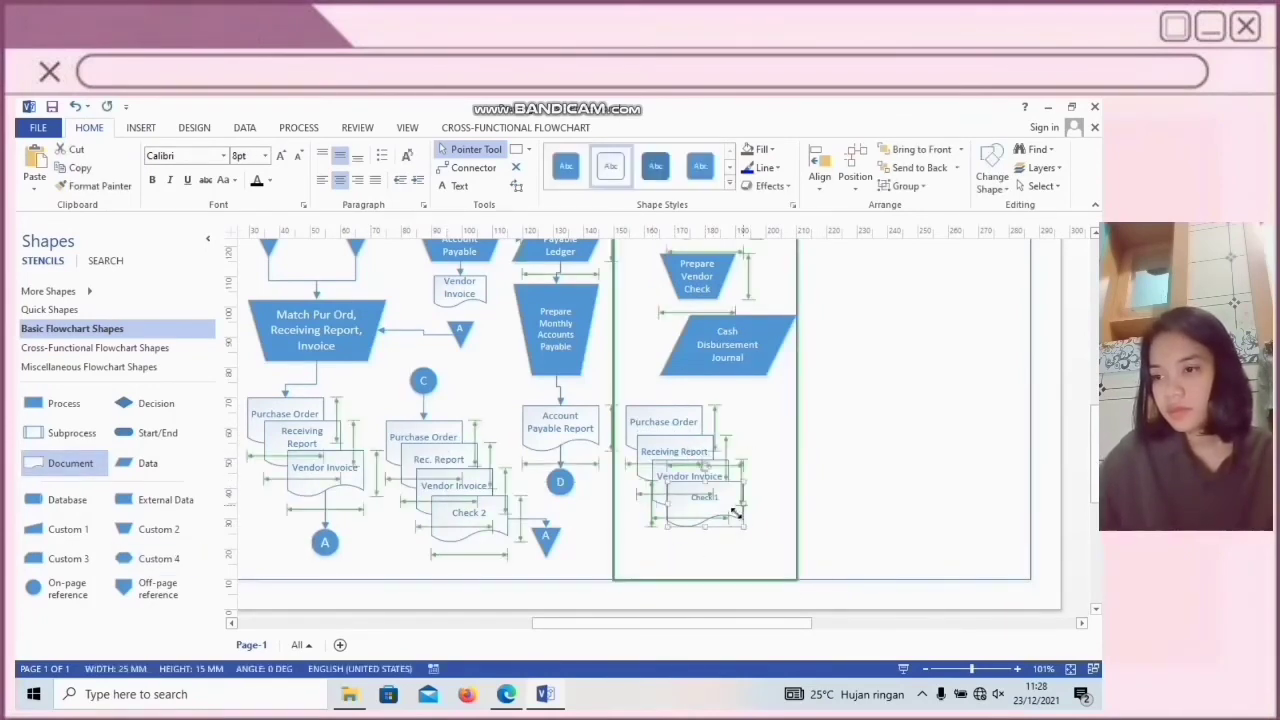
{"action": "left_click_drag", "start_coordinate": [80, 466], "coordinate": [749, 541]}
{"action": "type", "text": "Check 2"}
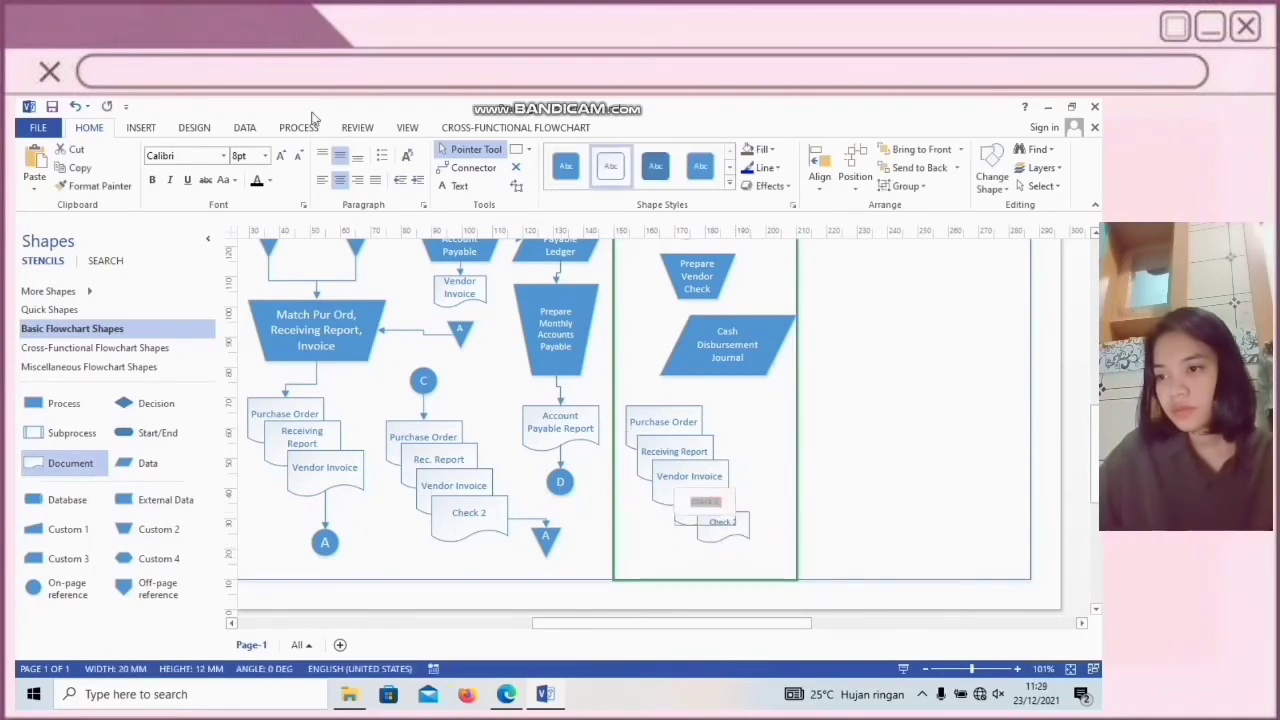
{"action": "key", "text": "Escape"}
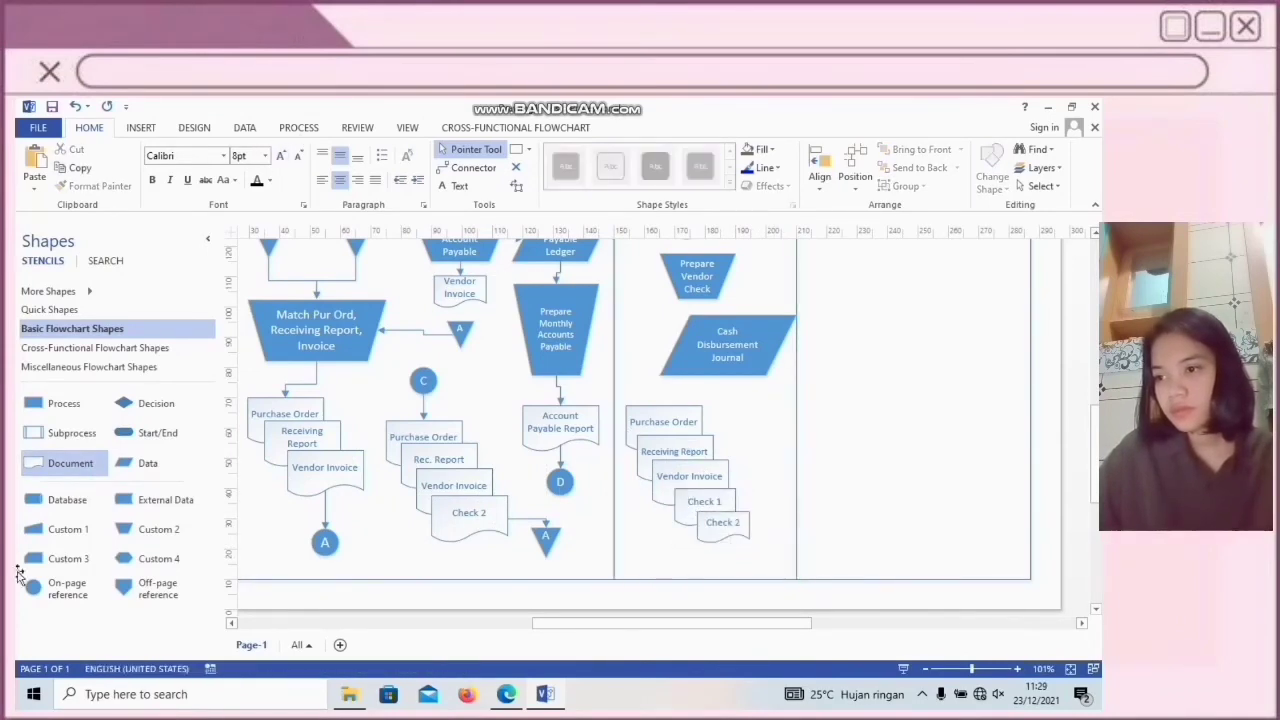
Add an On-page reference labelled "B" beside the Controller lane's lower Check 2 and connect the lane's shapes in sequence from A to B
{"action": "left_click_drag", "start_coordinate": [33, 588], "coordinate": [778, 570]}
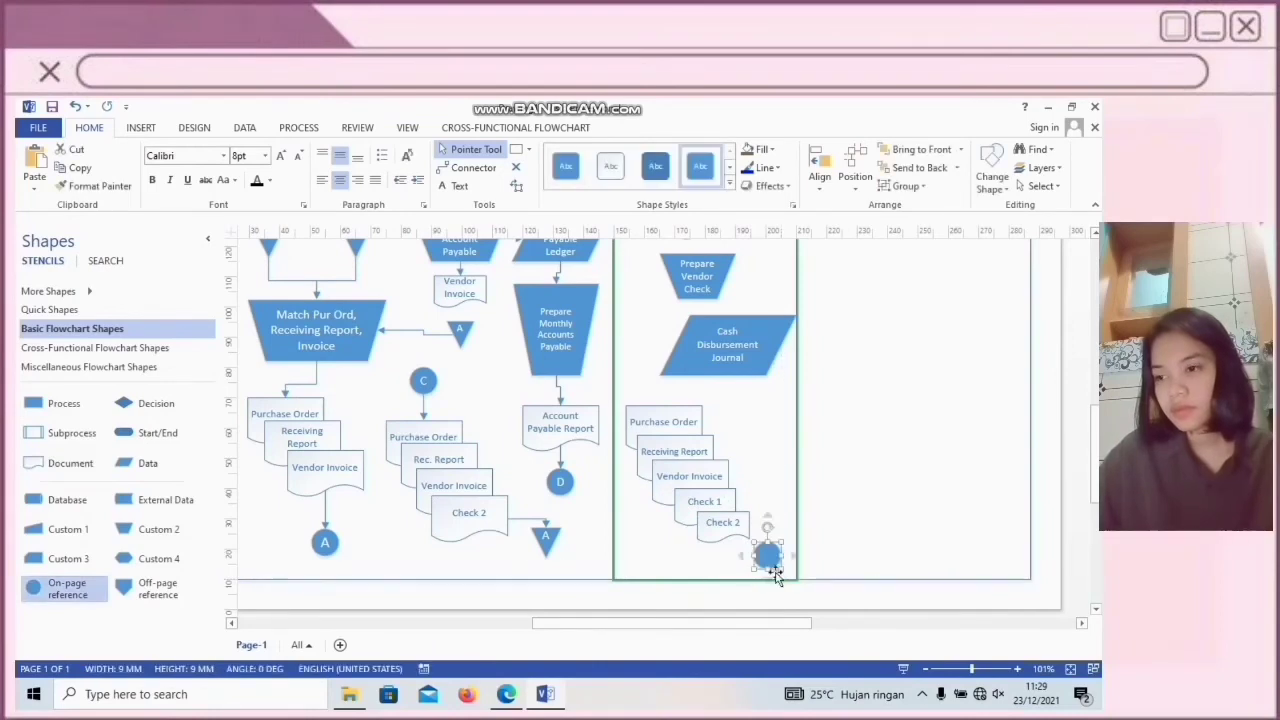
{"action": "key", "text": "ctrl+3"}
{"action": "scroll", "coordinate": [720, 475], "scroll_direction": "up", "scroll_amount": 5}
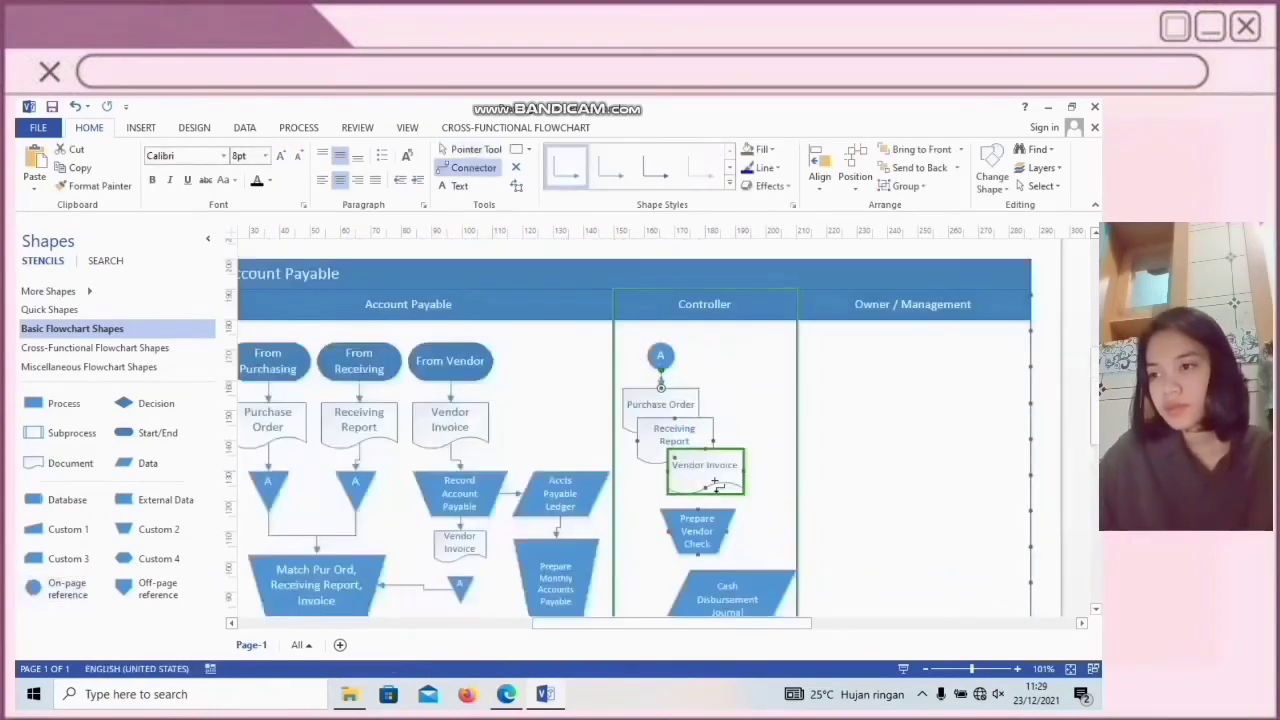
{"action": "scroll", "coordinate": [714, 484], "scroll_direction": "down", "scroll_amount": 3}
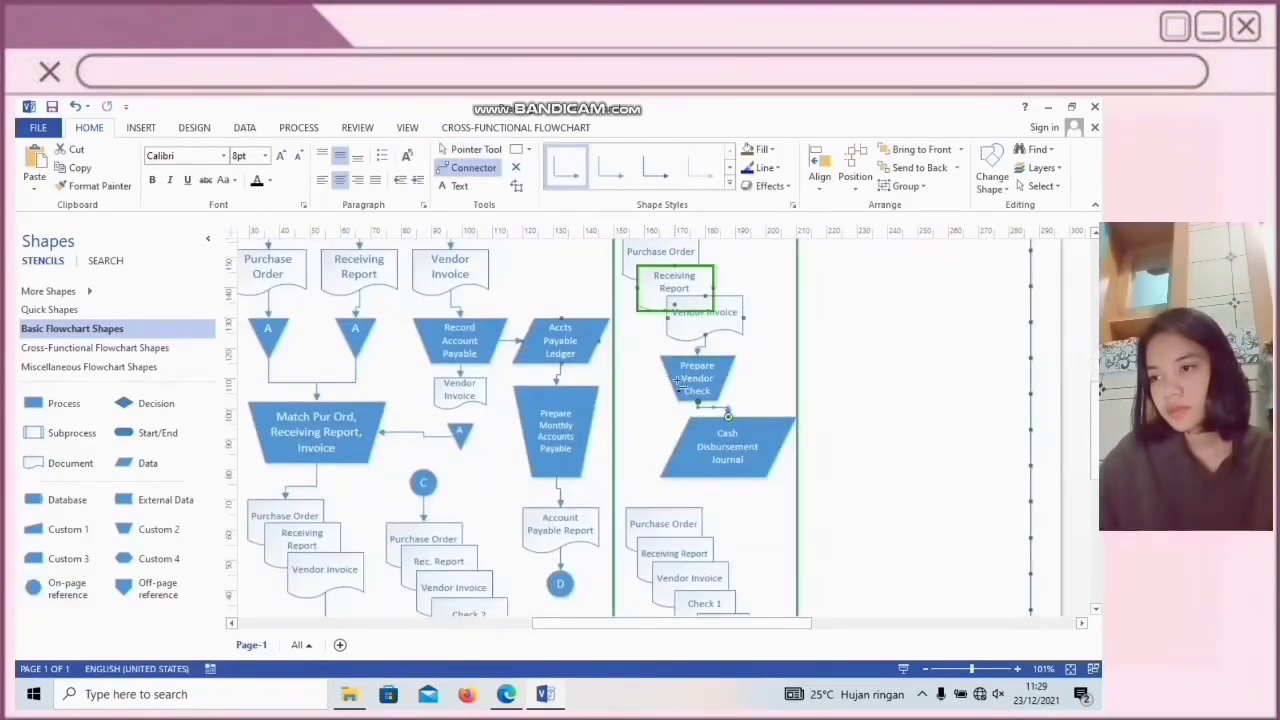
{"action": "scroll", "coordinate": [745, 497], "scroll_direction": "down", "scroll_amount": 3}
{"action": "left_click_drag", "start_coordinate": [724, 488], "coordinate": [752, 503]}
{"action": "key", "text": "ctrl+1"}
{"action": "scroll", "coordinate": [345, 215], "scroll_direction": "up", "scroll_amount": 6}
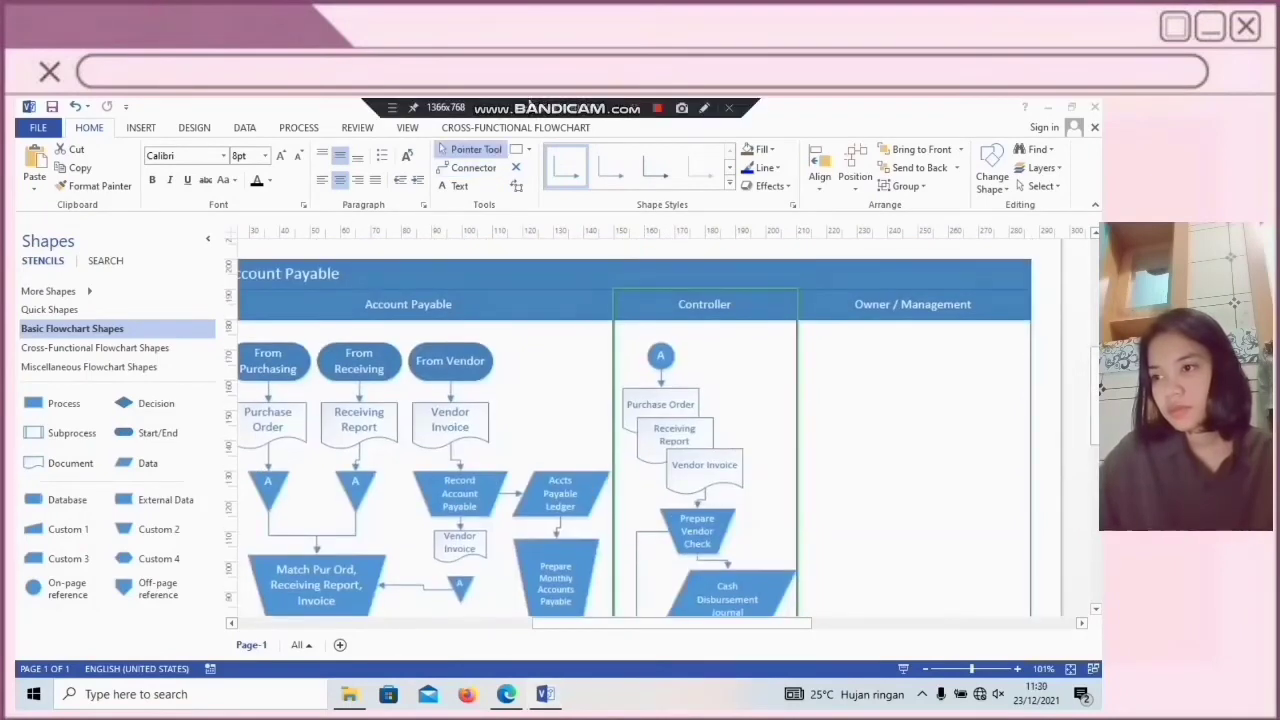
Add an On-page reference labelled "B" just below the Owner / Management lane's header, near its border with Controller
{"action": "scroll", "coordinate": [841, 369], "scroll_direction": "down", "scroll_amount": 3}
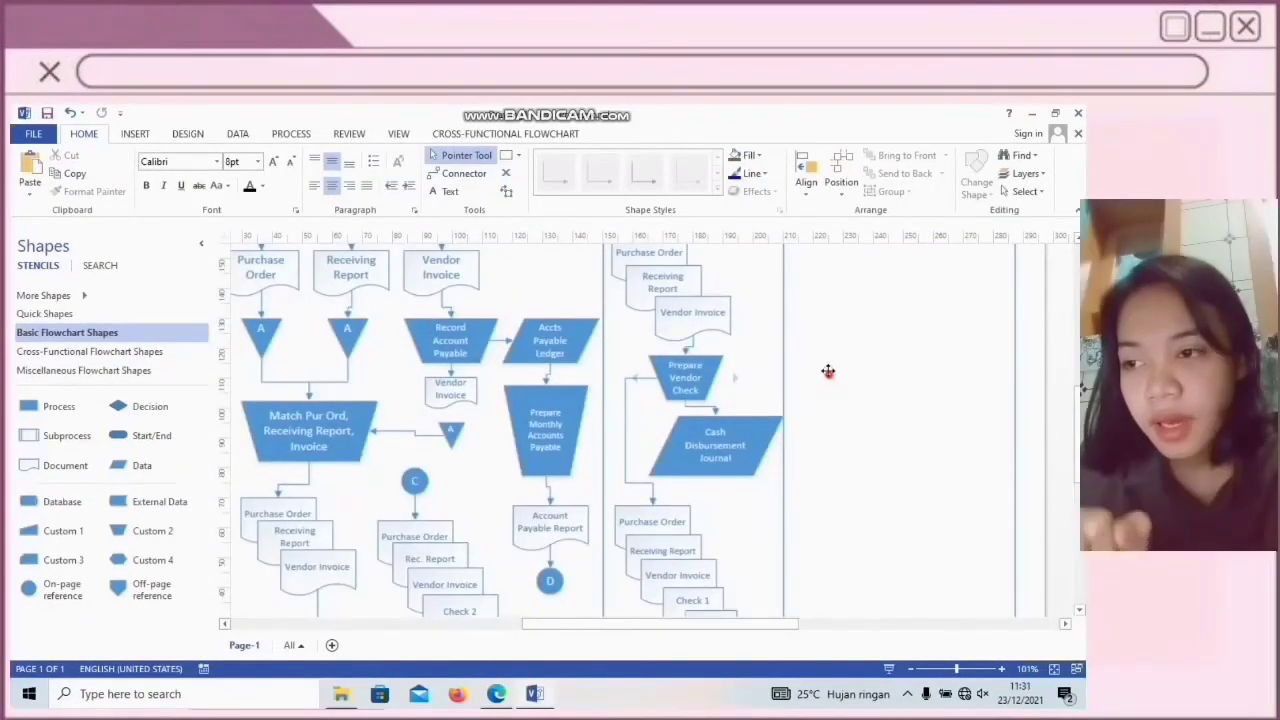
{"action": "scroll", "coordinate": [828, 371], "scroll_direction": "up", "scroll_amount": 3}
{"action": "left_click_drag", "start_coordinate": [820, 365], "coordinate": [805, 347]}
{"action": "type", "text": "B"}
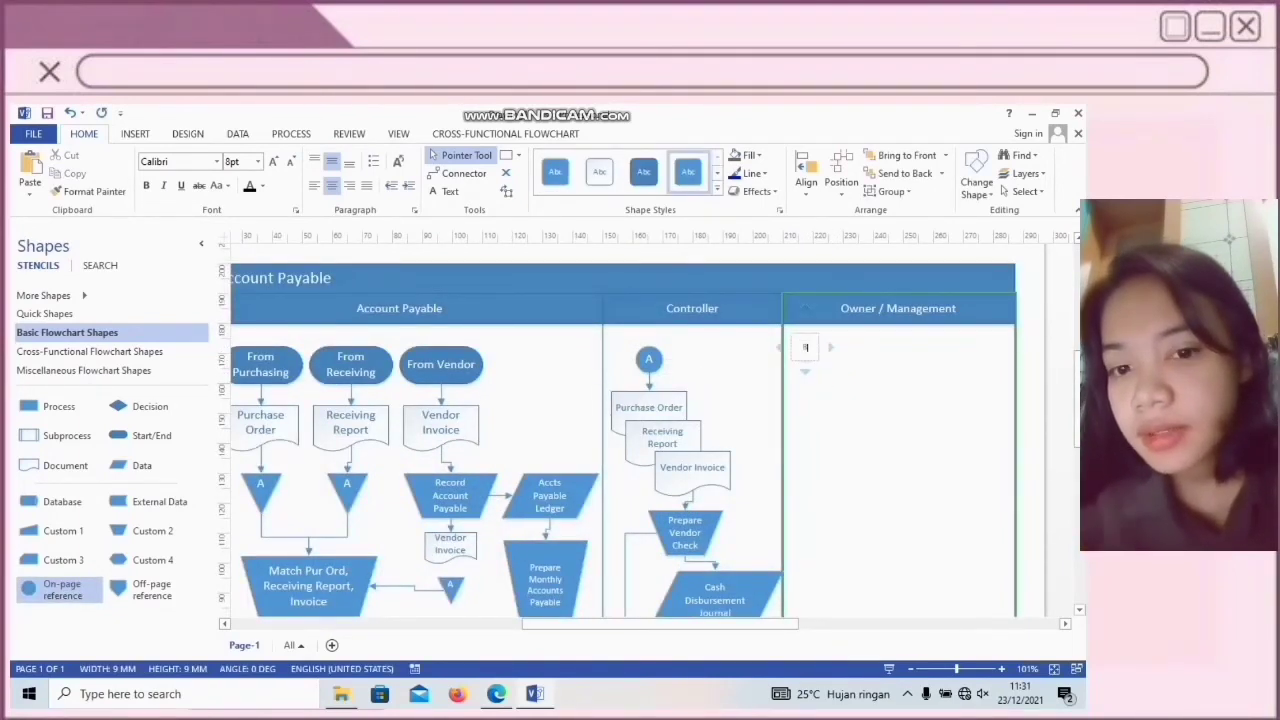
{"action": "left_click", "coordinate": [817, 519]}
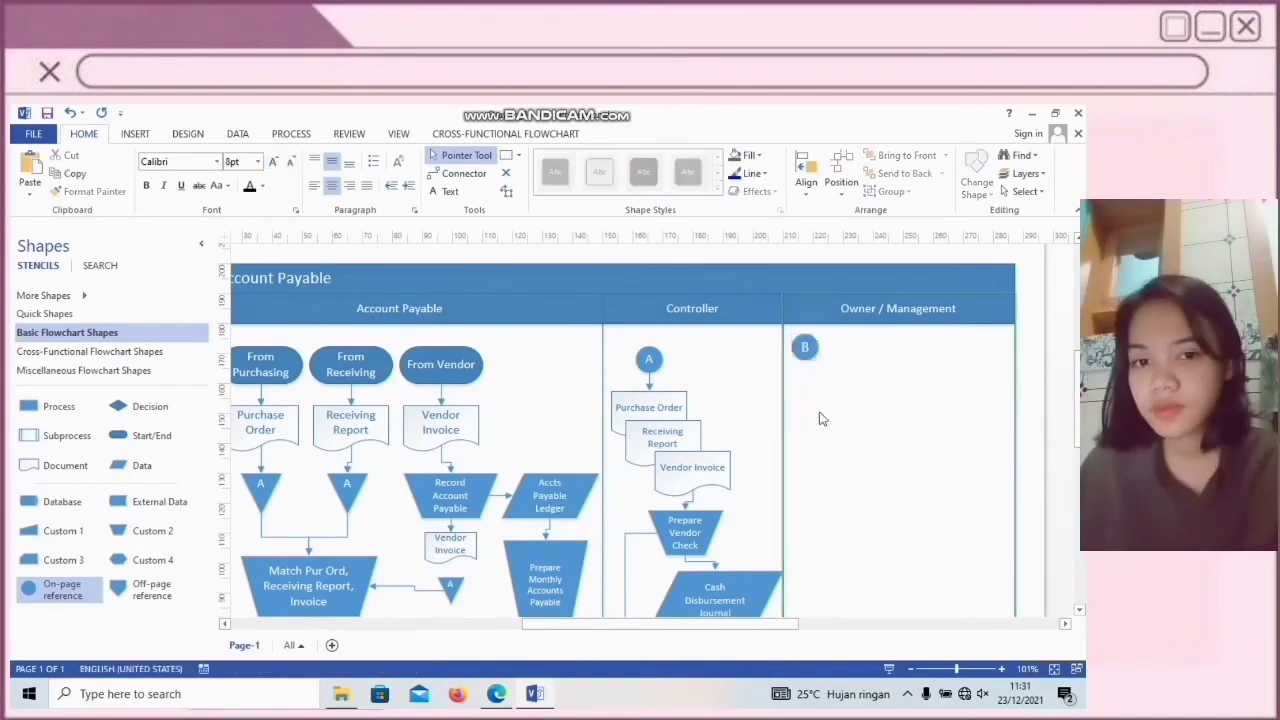
Start a stack beside reference B with overlapping 25 by 15 mm Documents labelled "Purchase Order" and "Receiving Report"
{"action": "scroll", "coordinate": [817, 519], "scroll_direction": "down", "scroll_amount": 2}
{"action": "scroll", "coordinate": [909, 620], "scroll_direction": "down", "scroll_amount": 2}
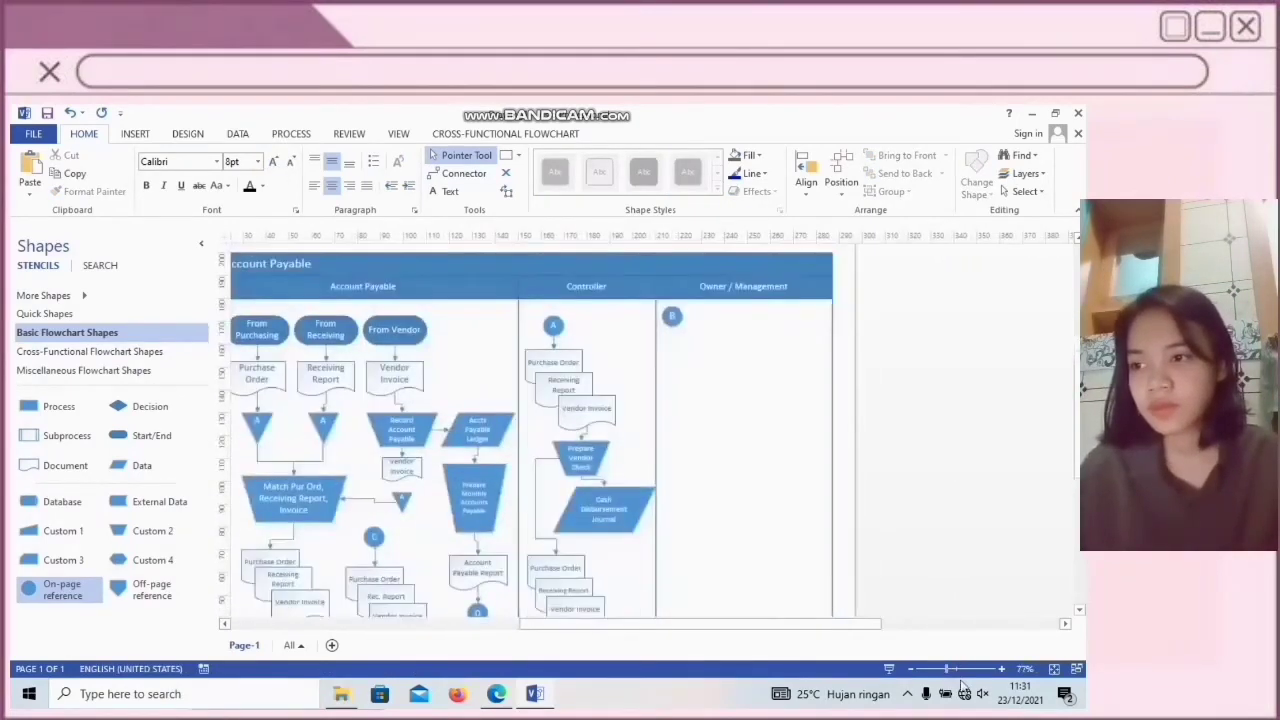
{"action": "scroll", "coordinate": [749, 491], "scroll_direction": "up", "scroll_amount": 3}
{"action": "left_click", "coordinate": [745, 317]}
{"action": "type", "text": "Purchase Order"}
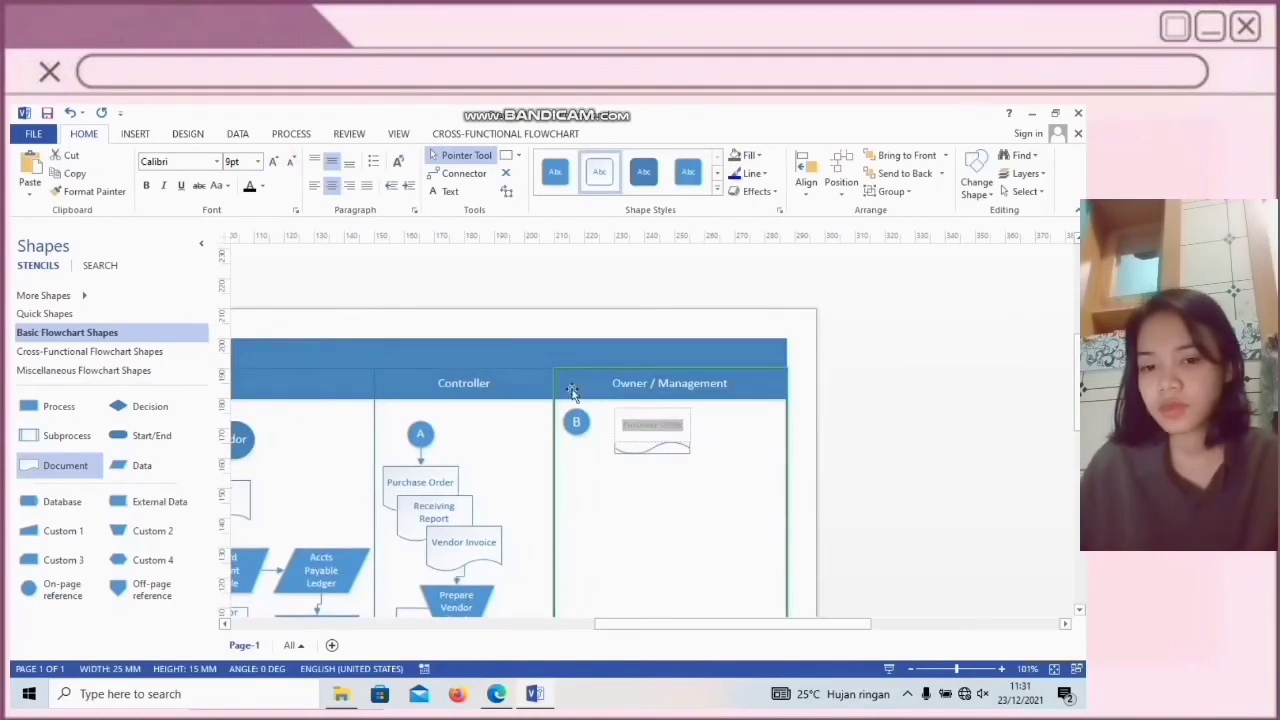
{"action": "scroll", "coordinate": [758, 416], "scroll_direction": "down", "scroll_amount": 2}
{"action": "left_click_drag", "start_coordinate": [746, 307], "coordinate": [770, 350]}
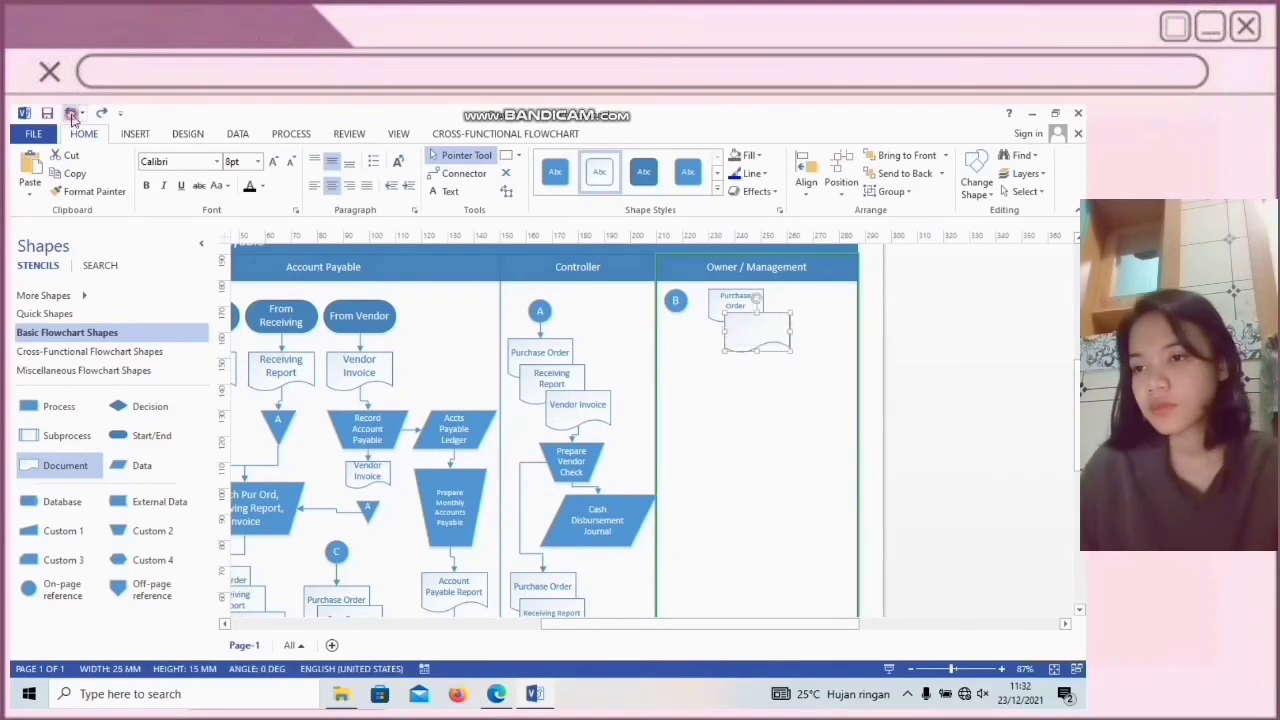
{"action": "type", "text": "Re"}
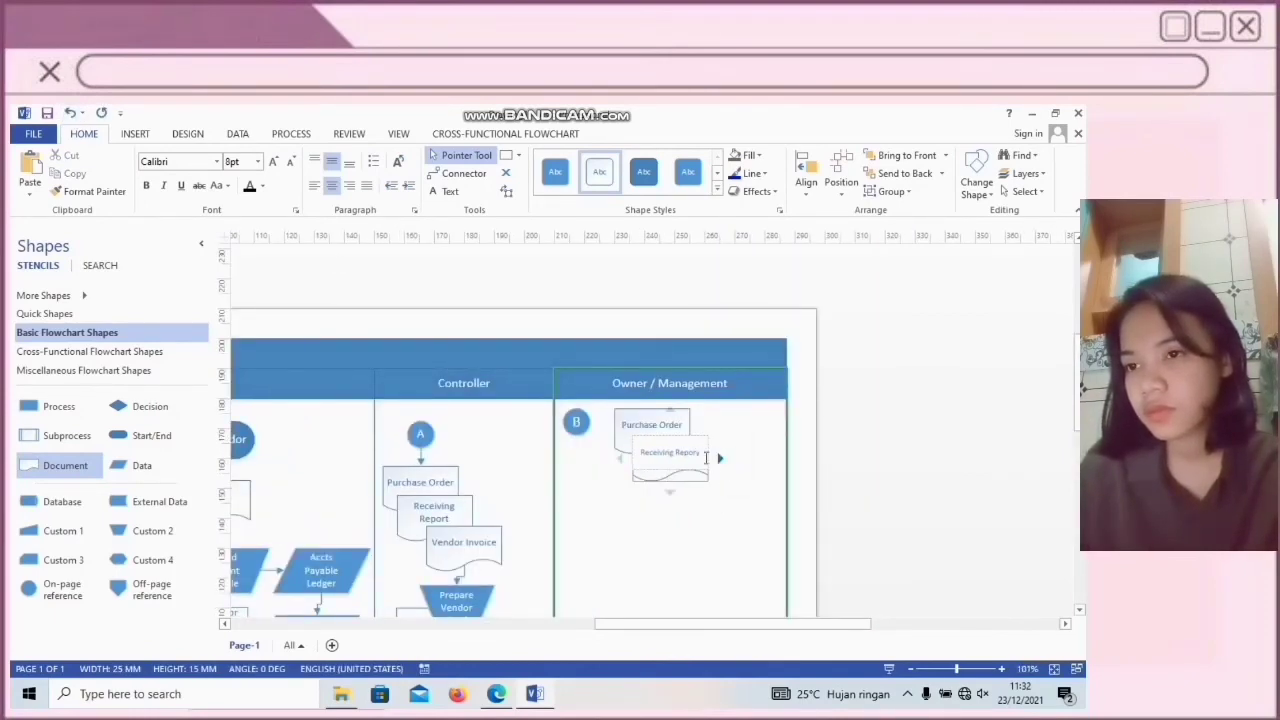
{"action": "type", "text": "ceiving Report"}
{"action": "left_click", "coordinate": [657, 494]}
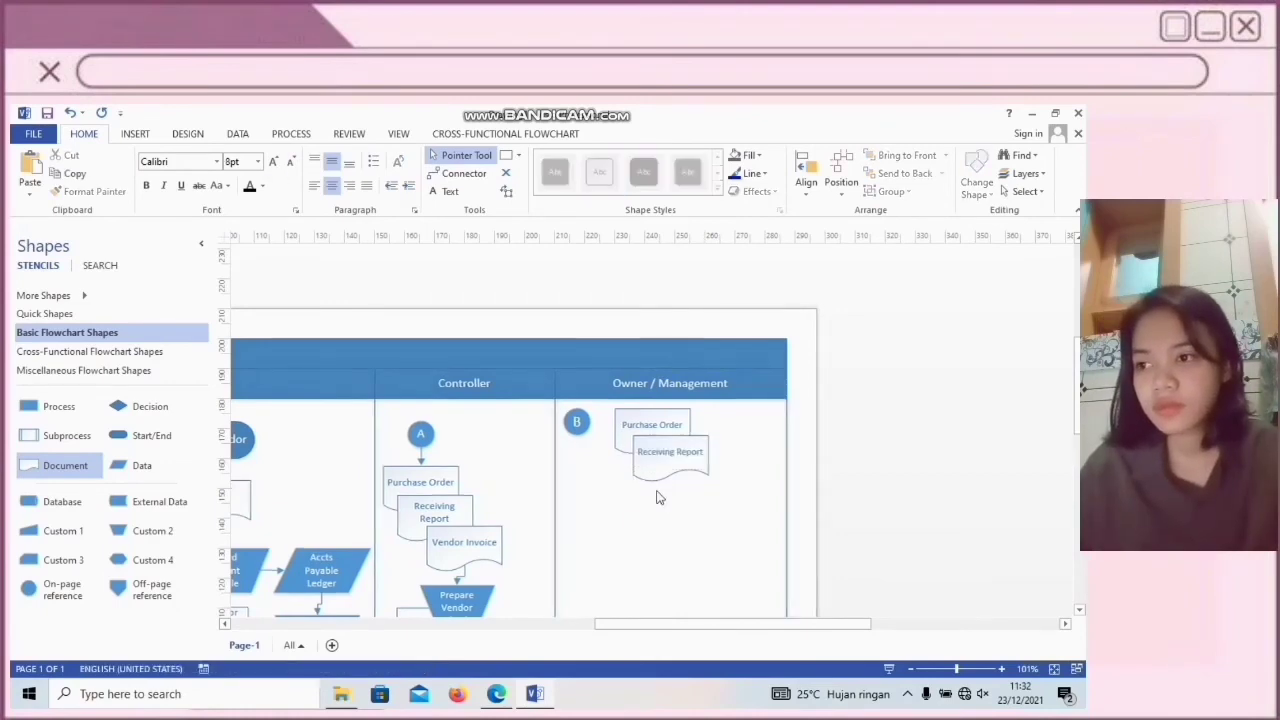
Extend the stack with overlapping Documents labelled "Vendor Invoice", "Check 1" and "Check 2", making both check shapes about 17 by 10 mm
{"action": "scroll", "coordinate": [657, 494], "scroll_direction": "down", "scroll_amount": 1}
{"action": "left_click_drag", "start_coordinate": [65, 465], "coordinate": [692, 432]}
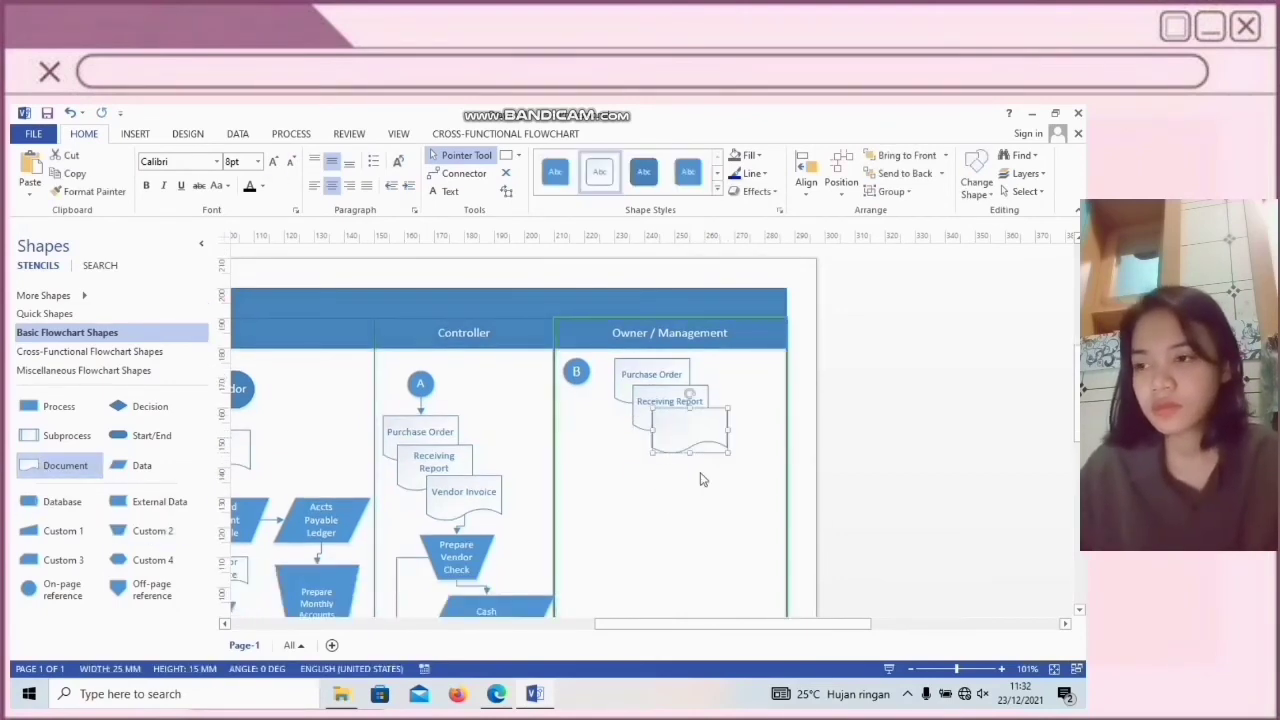
{"action": "left_click", "coordinate": [671, 517]}
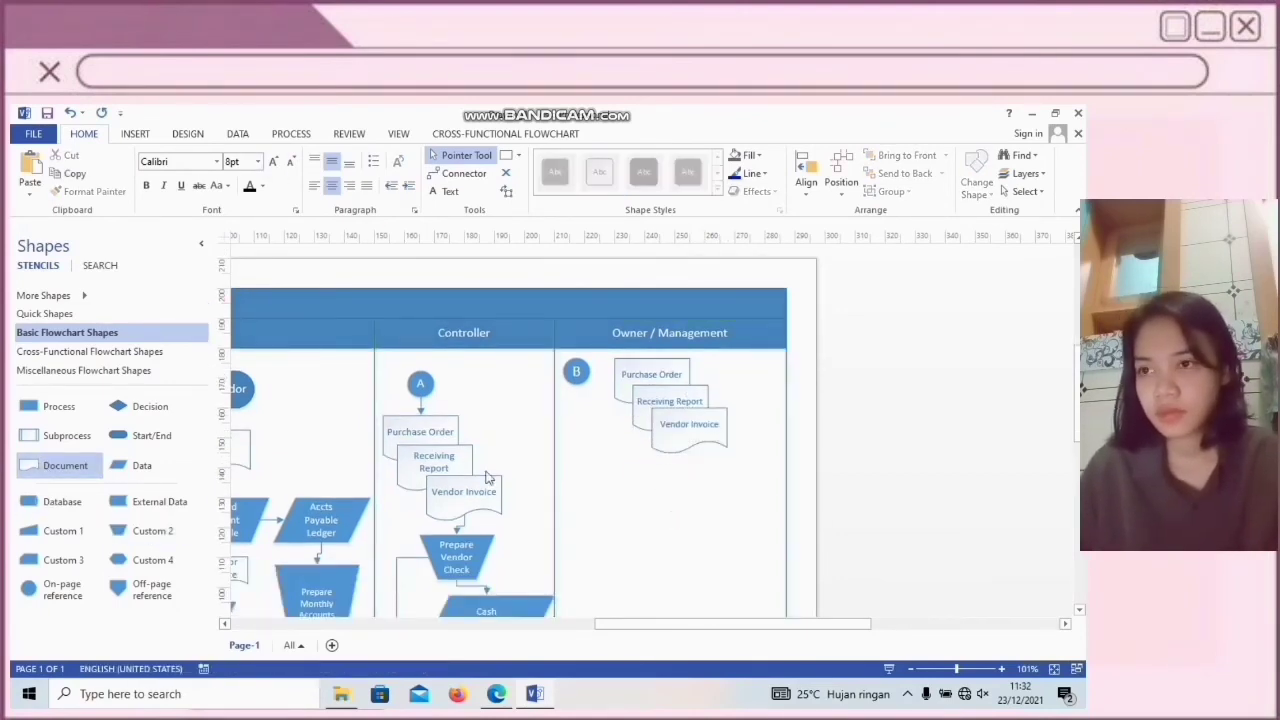
{"action": "left_click_drag", "start_coordinate": [74, 460], "coordinate": [735, 446]}
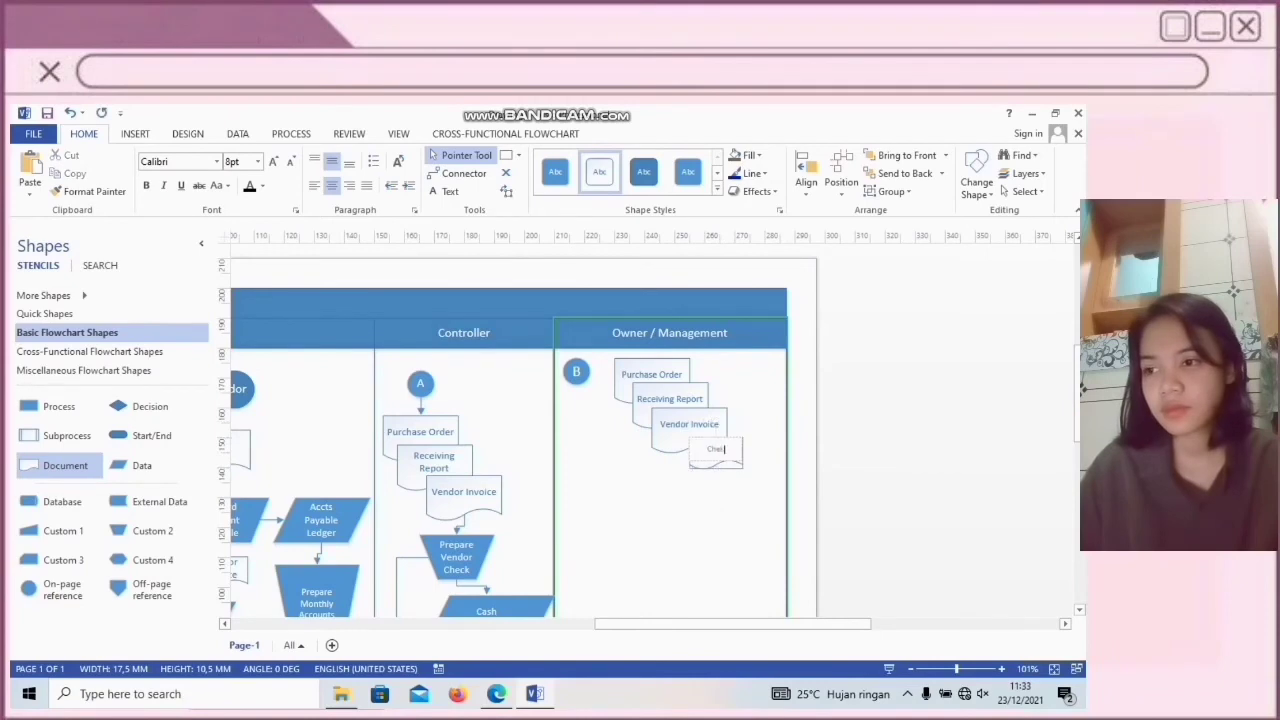
{"action": "left_click_drag", "start_coordinate": [66, 470], "coordinate": [746, 480]}
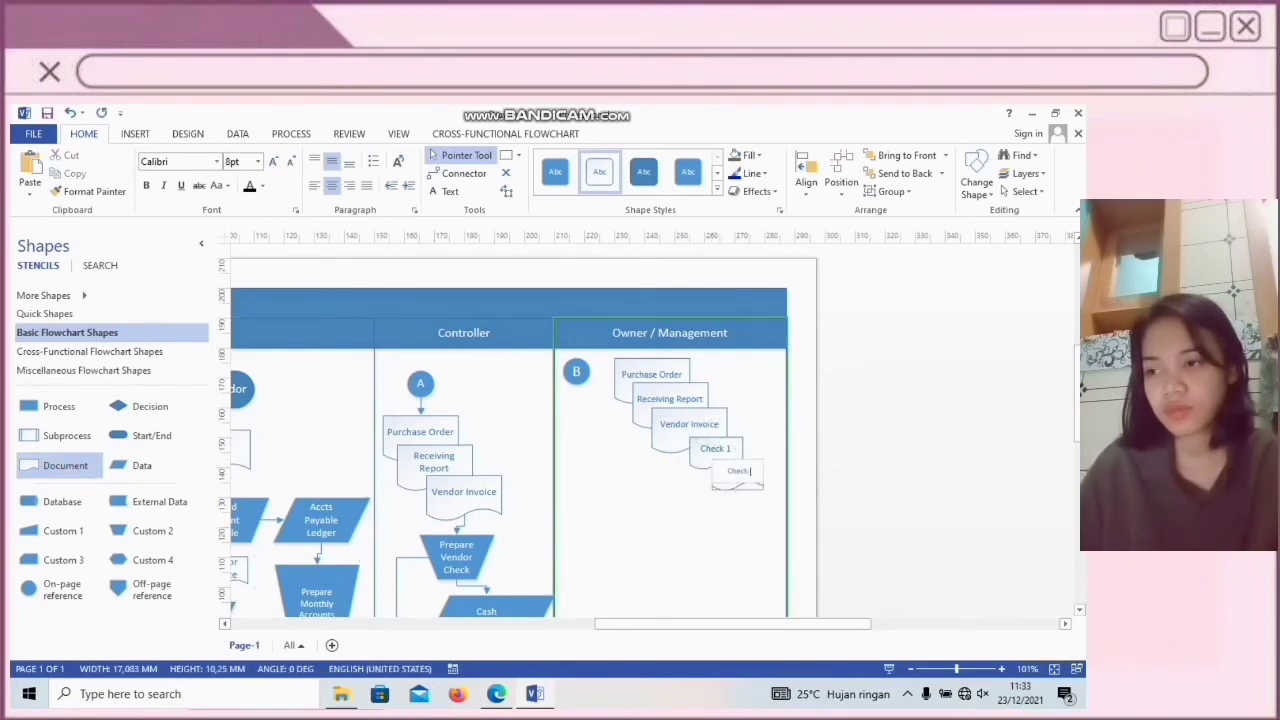
Add a 25 by 20 mm Custom 2 shape labelled "Review and Sign Check" below reference B and enlarge its text
{"action": "scroll", "coordinate": [705, 548], "scroll_direction": "down", "scroll_amount": 4}
{"action": "scroll", "coordinate": [705, 548], "scroll_direction": "up", "scroll_amount": 3}
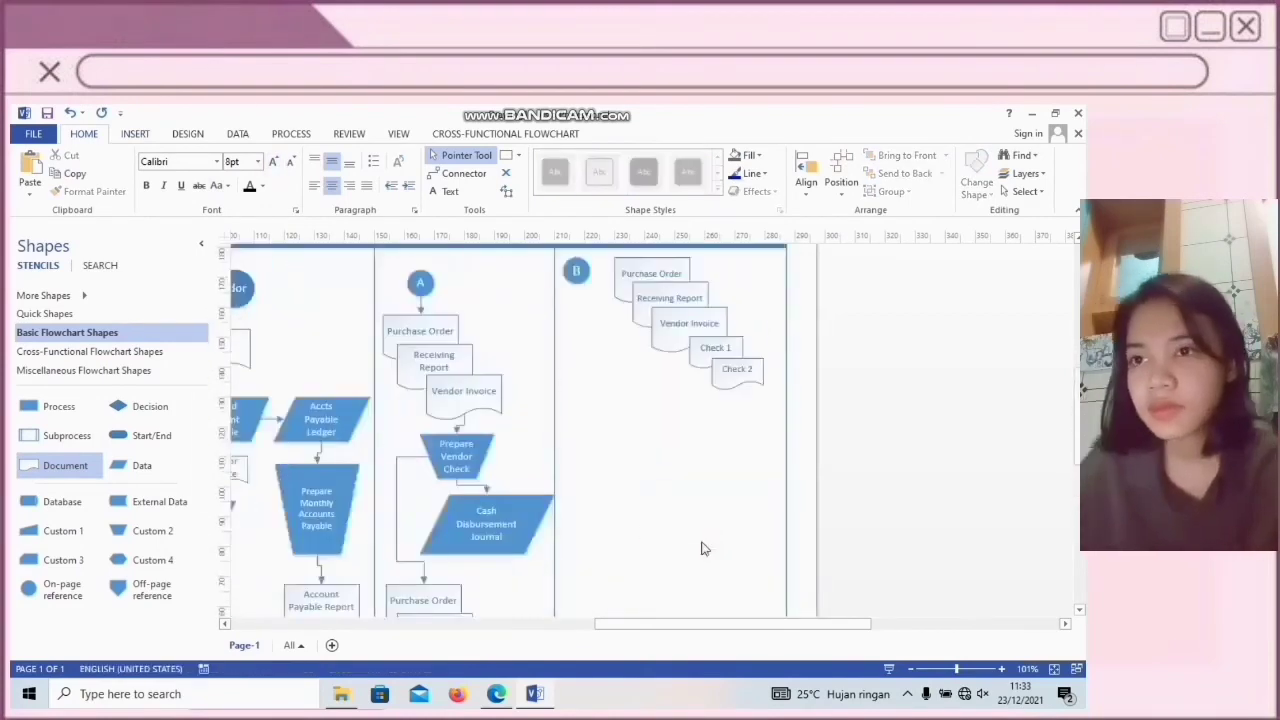
{"action": "left_click_drag", "start_coordinate": [153, 530], "coordinate": [618, 436]}
{"action": "type", "text": "Re"}
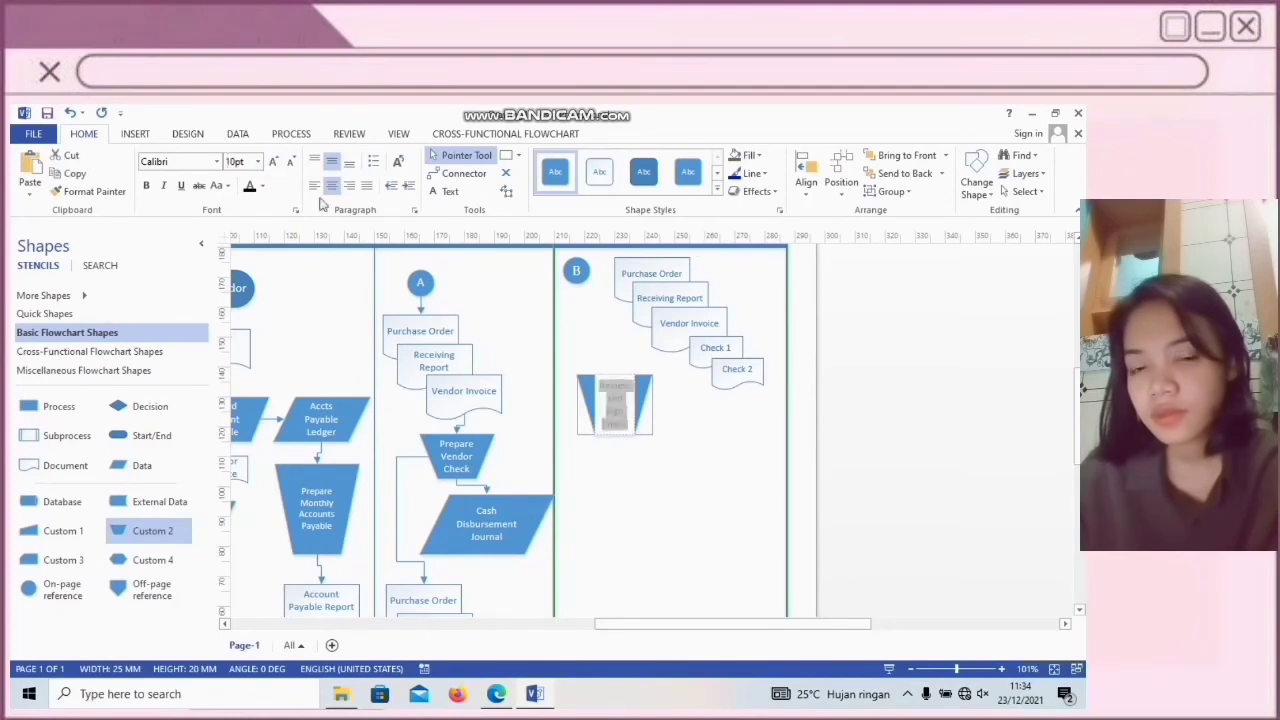
{"action": "left_click", "coordinate": [677, 428]}
Add a separate Document of 17.5 by 10.5 mm labelled "Check 1" below the stack's Check 2
{"action": "left_click_drag", "start_coordinate": [668, 440], "coordinate": [738, 455]}
{"action": "type", "text": "Check 1"}
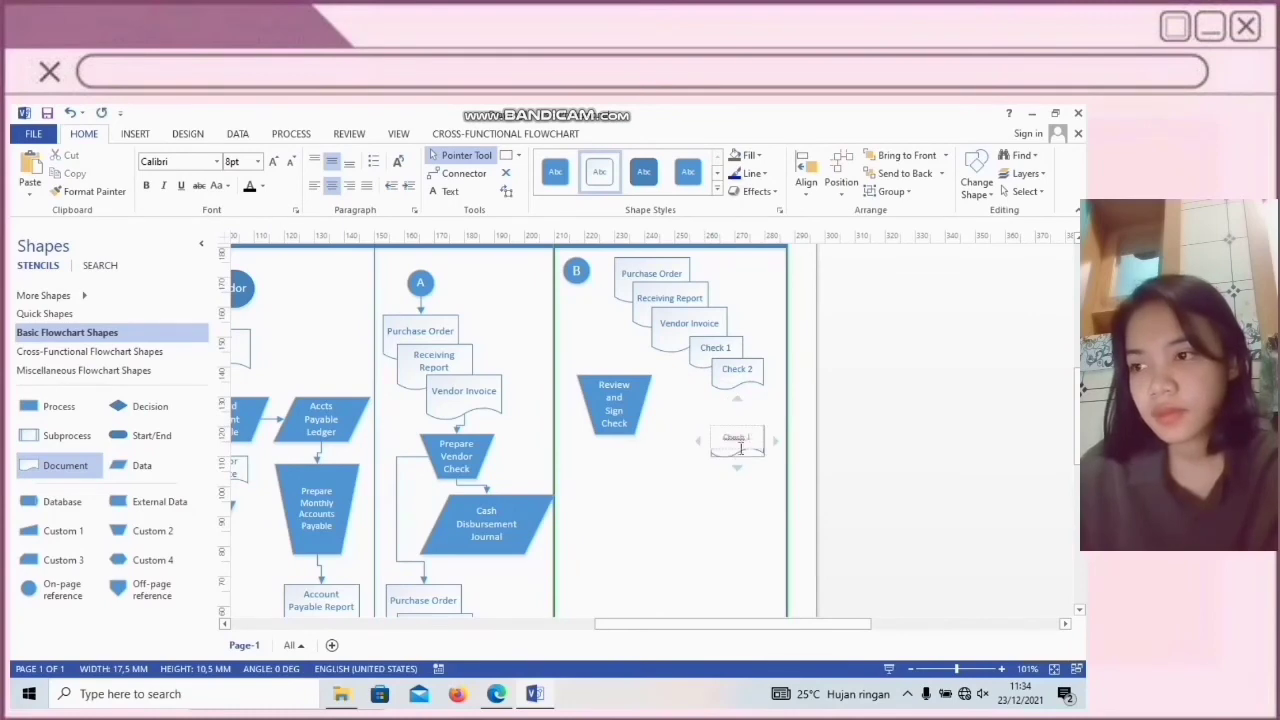
{"action": "left_click", "coordinate": [666, 503]}
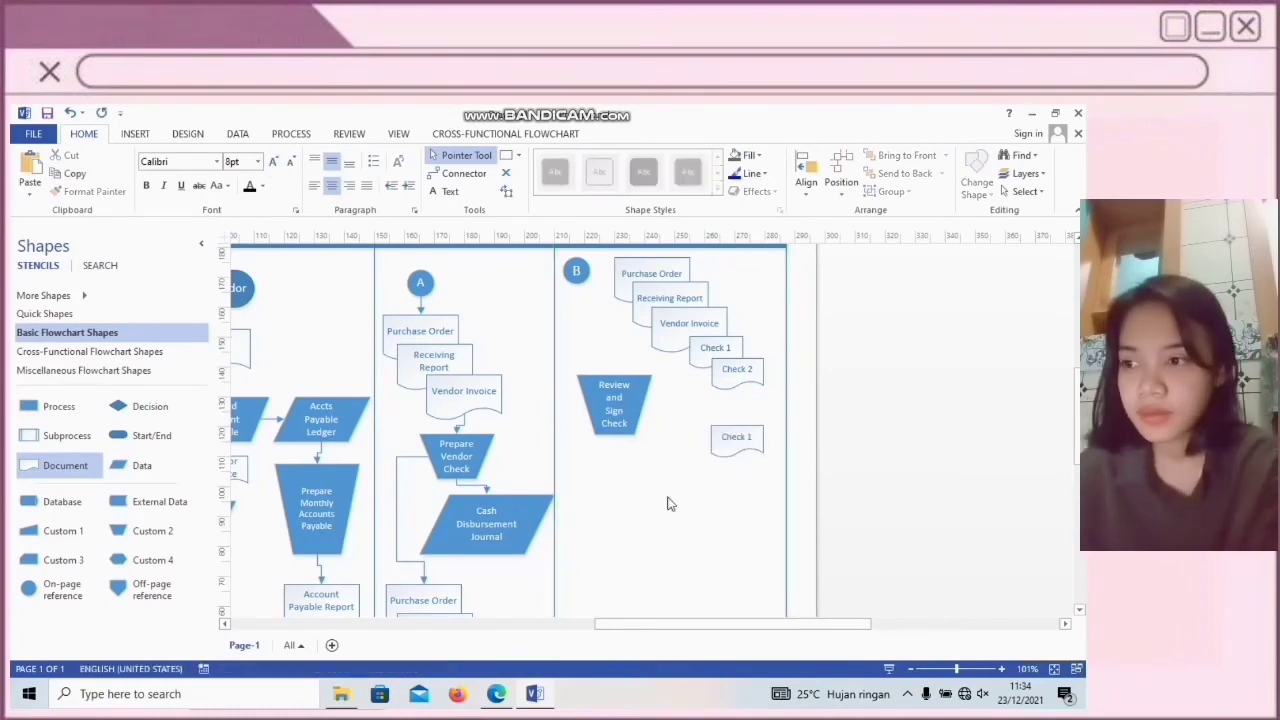
Add a Start/End shape labelled "To Vendor" in 9 pt below the separate Check 1, about 24 by 9.5 mm
{"action": "left_click", "coordinate": [150, 435]}
{"action": "left_click", "coordinate": [737, 467]}
{"action": "type", "text": "To Vendor"}
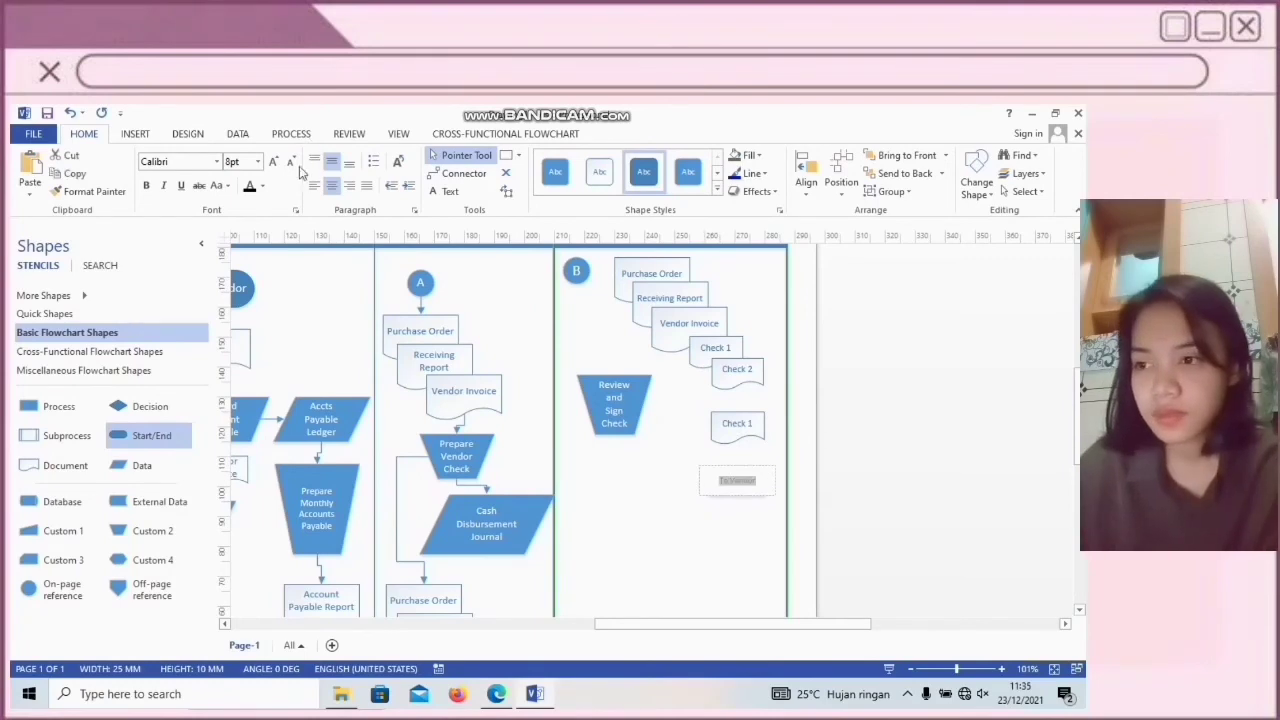
{"action": "left_click", "coordinate": [273, 161]}
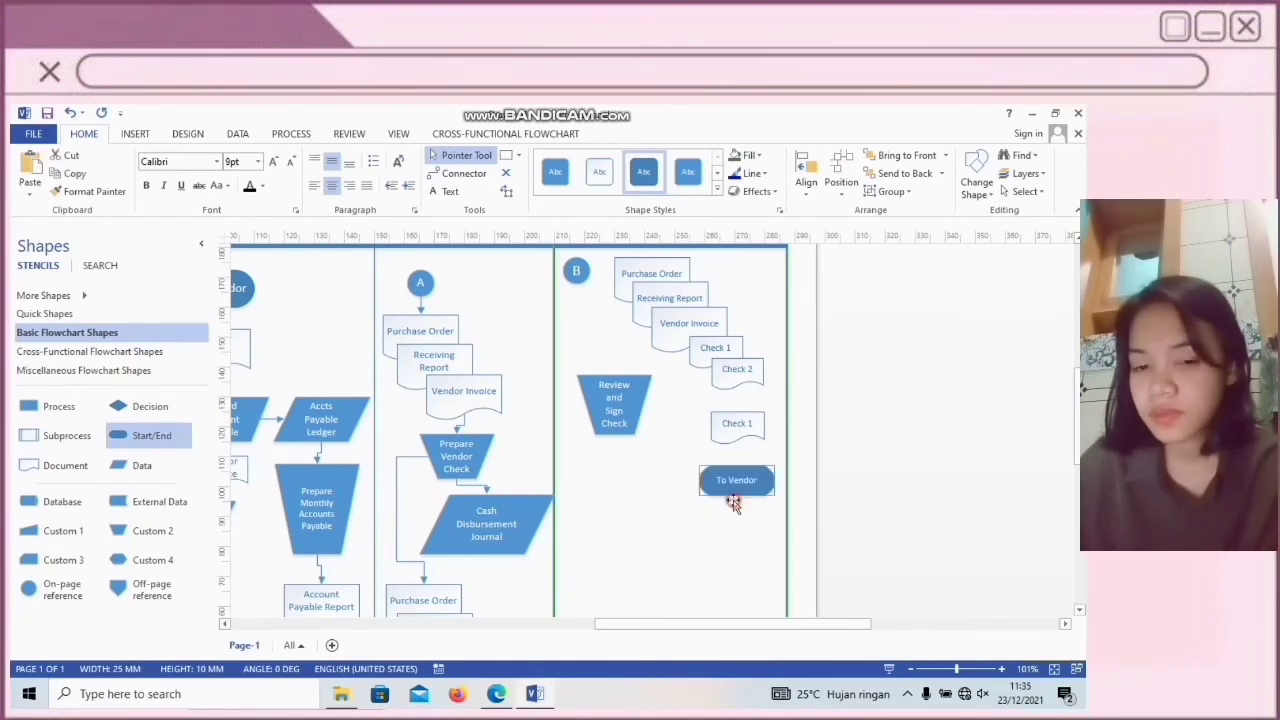
{"action": "left_click_drag", "start_coordinate": [740, 472], "coordinate": [748, 478]}
Begin a second stack below Review and Sign Check with overlapping 25 by 15 mm Documents labelled "Purchase Order" and "Receiving Report"
{"action": "scroll", "coordinate": [766, 557], "scroll_direction": "down", "scroll_amount": 3}
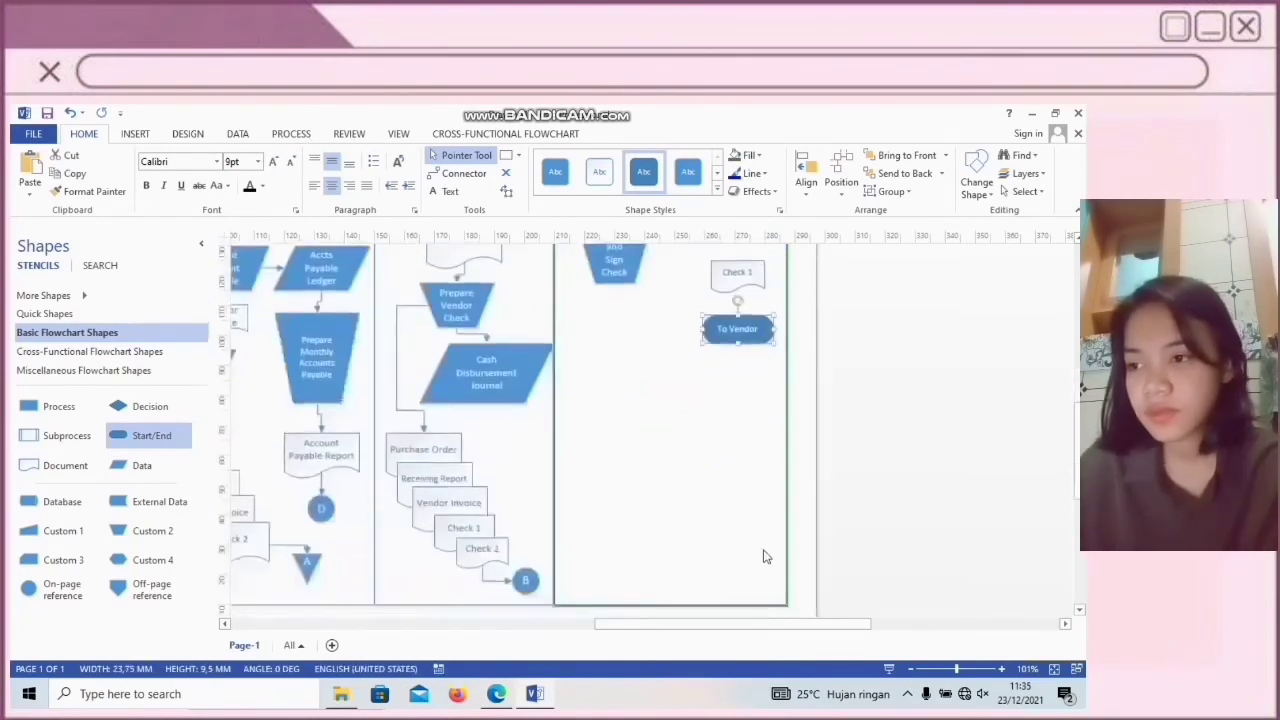
{"action": "scroll", "coordinate": [651, 409], "scroll_direction": "up", "scroll_amount": 2}
{"action": "left_click_drag", "start_coordinate": [40, 465], "coordinate": [612, 452]}
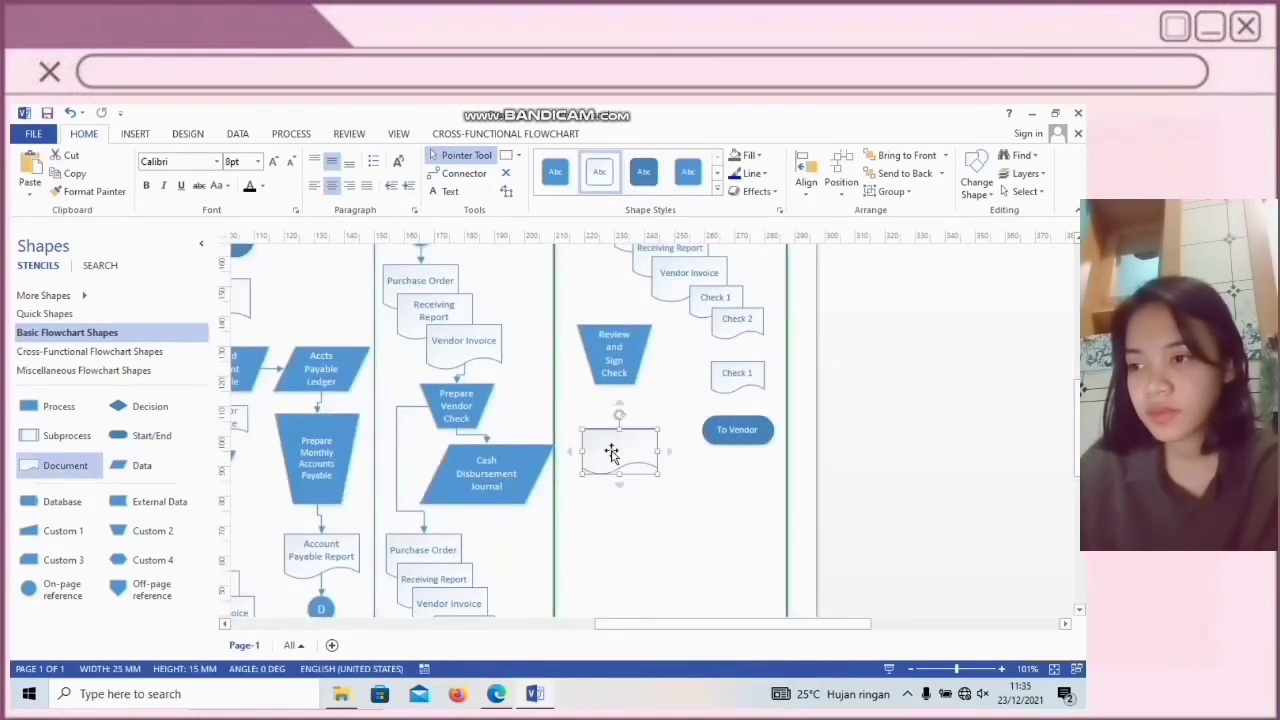
{"action": "type", "text": "Purchase Order"}
{"action": "left_click_drag", "start_coordinate": [65, 465], "coordinate": [637, 474]}
{"action": "key", "text": "F2"}
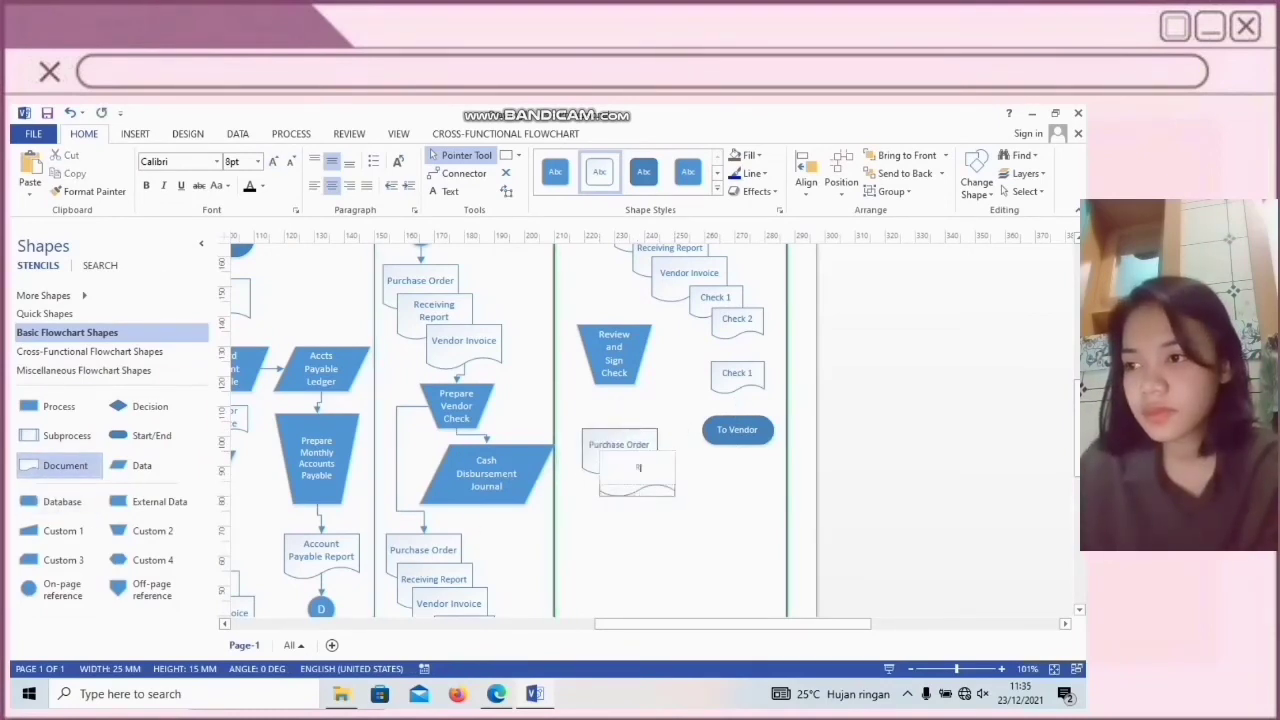
Add overlapping Documents labelled "Vendor Invoice" and "Check 2" to the second stack, sizing Check 2 to 20 by 12 mm with 9 pt text
{"action": "left_click_drag", "start_coordinate": [65, 465], "coordinate": [652, 493]}
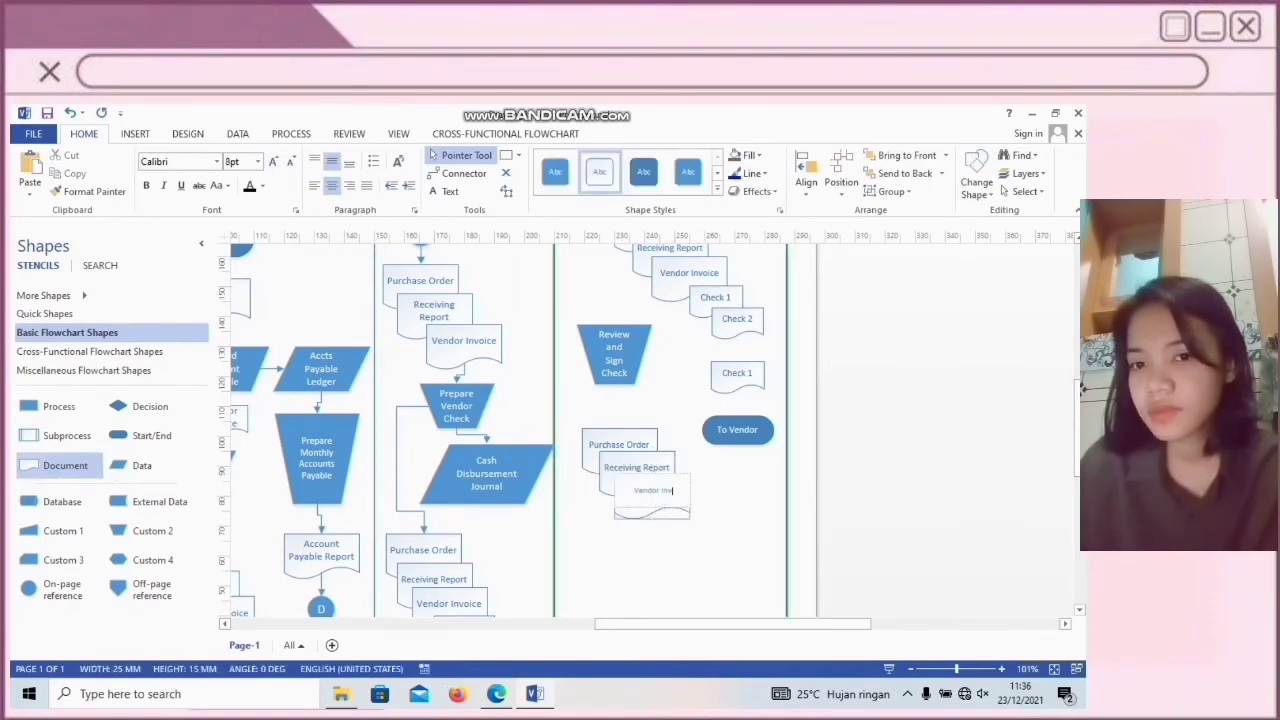
{"action": "left_click_drag", "start_coordinate": [57, 458], "coordinate": [667, 521]}
{"action": "type", "text": "Check"}
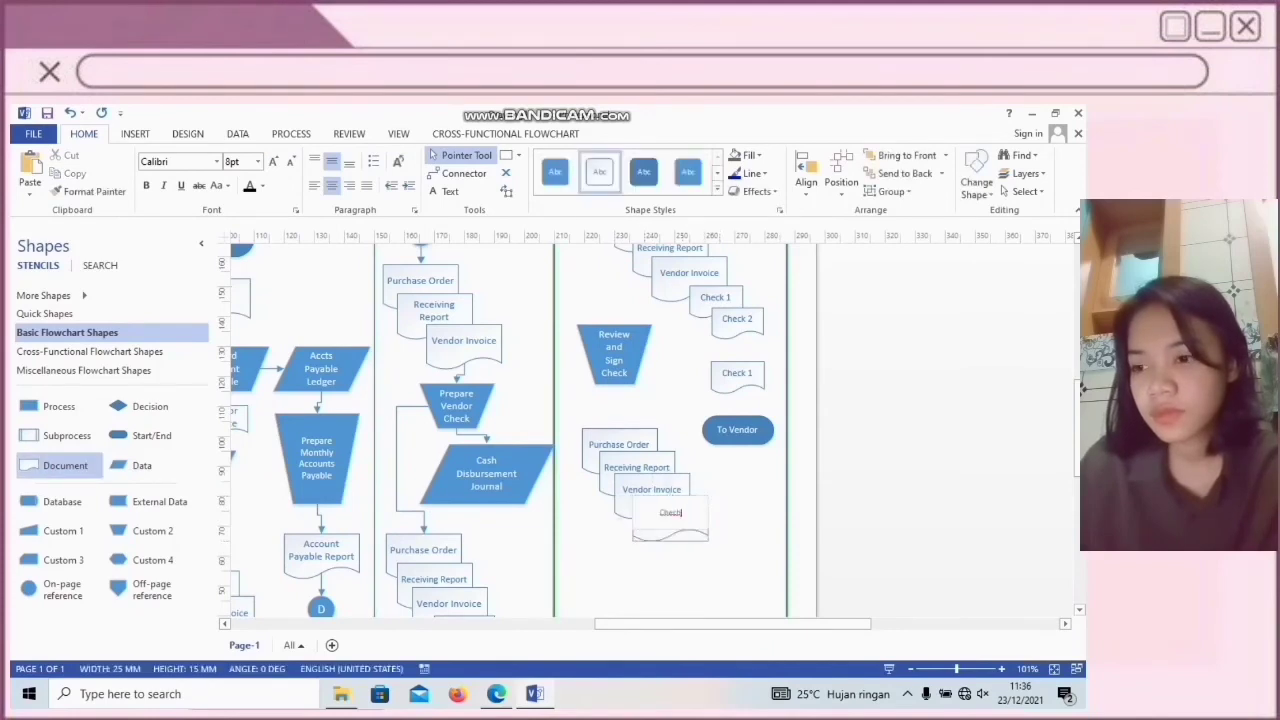
{"action": "left_click", "coordinate": [708, 530]}
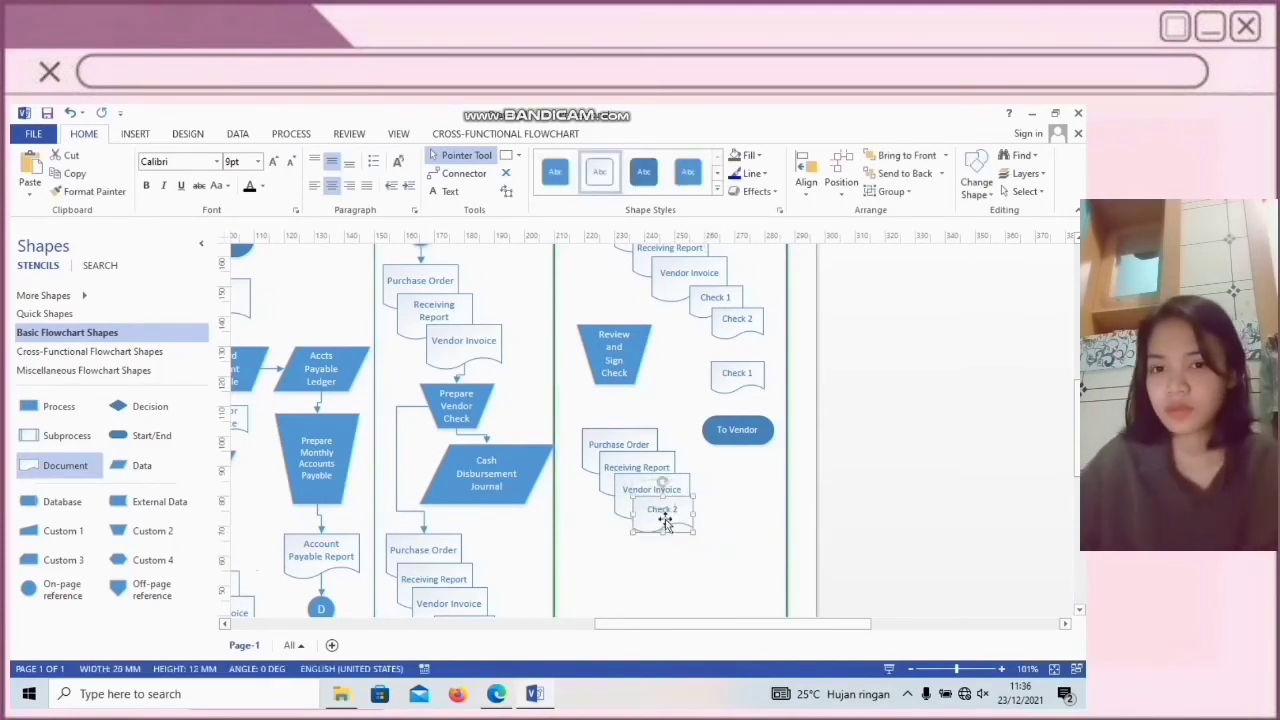
Add 9 mm On-page references labelled "C" beside the second stack's Check 2 and "D" below it
{"action": "scroll", "coordinate": [705, 558], "scroll_direction": "down", "scroll_amount": 3}
{"action": "scroll", "coordinate": [703, 500], "scroll_direction": "up", "scroll_amount": 3}
{"action": "mouse_move", "coordinate": [60, 589]}
{"action": "left_mouse_down"}
{"action": "mouse_move", "coordinate": [737, 466]}
{"action": "mouse_move", "coordinate": [750, 478]}
{"action": "left_mouse_up"}
{"action": "mouse_move", "coordinate": [60, 589]}
{"action": "left_mouse_down"}
{"action": "mouse_move", "coordinate": [371, 534]}
{"action": "mouse_move", "coordinate": [737, 530]}
{"action": "left_mouse_up"}
{"action": "scroll", "coordinate": [737, 530], "scroll_direction": "down", "scroll_amount": 2}
{"action": "type", "text": "D"}
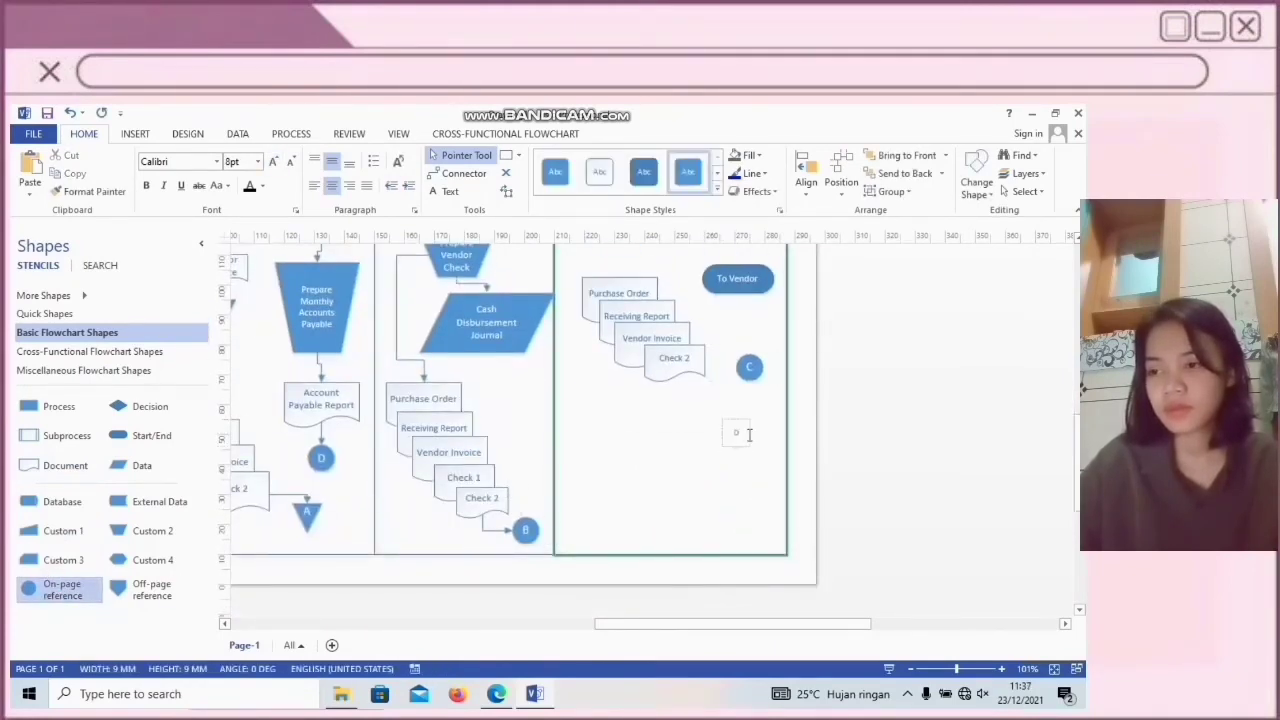
{"action": "left_click", "coordinate": [774, 520]}
Add a 25 by 15 mm Document labelled "Account Payable Report" level with reference D in the Owner / Management lane and enlarge its text
{"action": "left_click_drag", "start_coordinate": [64, 468], "coordinate": [626, 440]}
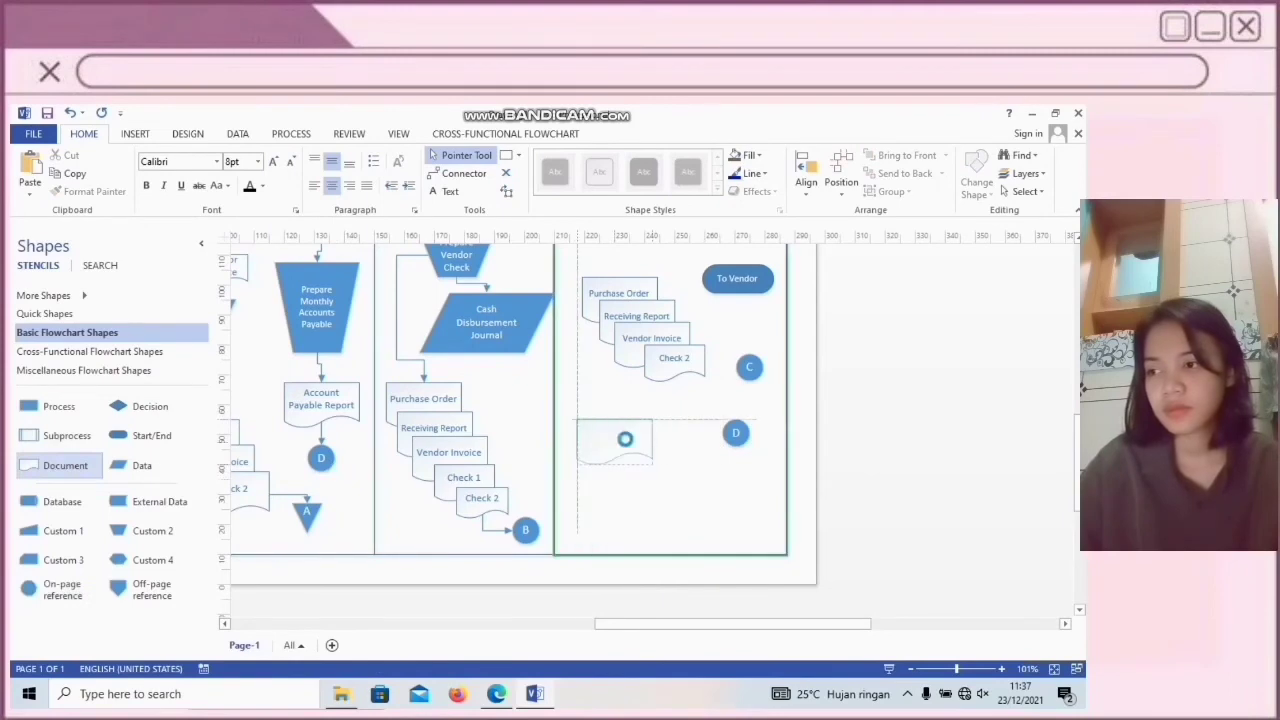
{"action": "type", "text": "ayable"}
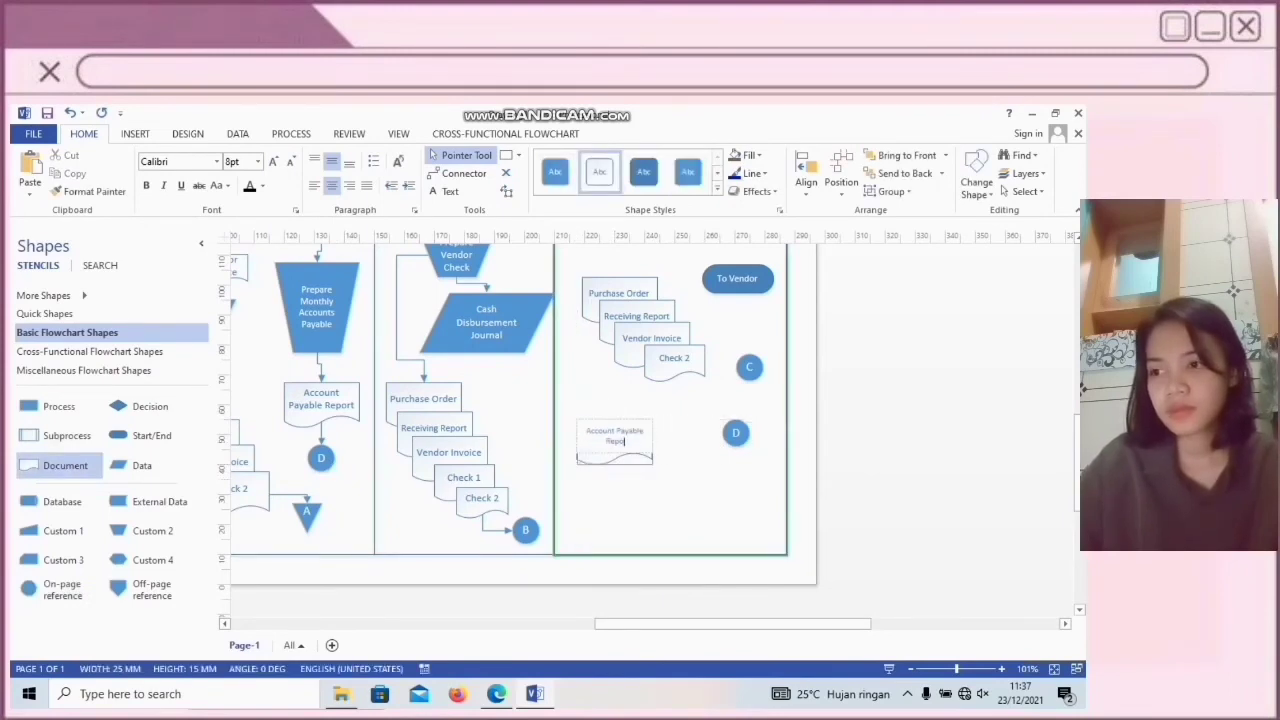
{"action": "double_click", "coordinate": [273, 161]}
{"action": "left_click", "coordinate": [667, 506]}
Add a 35 by 20 mm Custom 2 shape labelled "Review Acc Payable Report" below Account Payable Report and enlarge its text
{"action": "left_click_drag", "start_coordinate": [153, 524], "coordinate": [663, 480]}
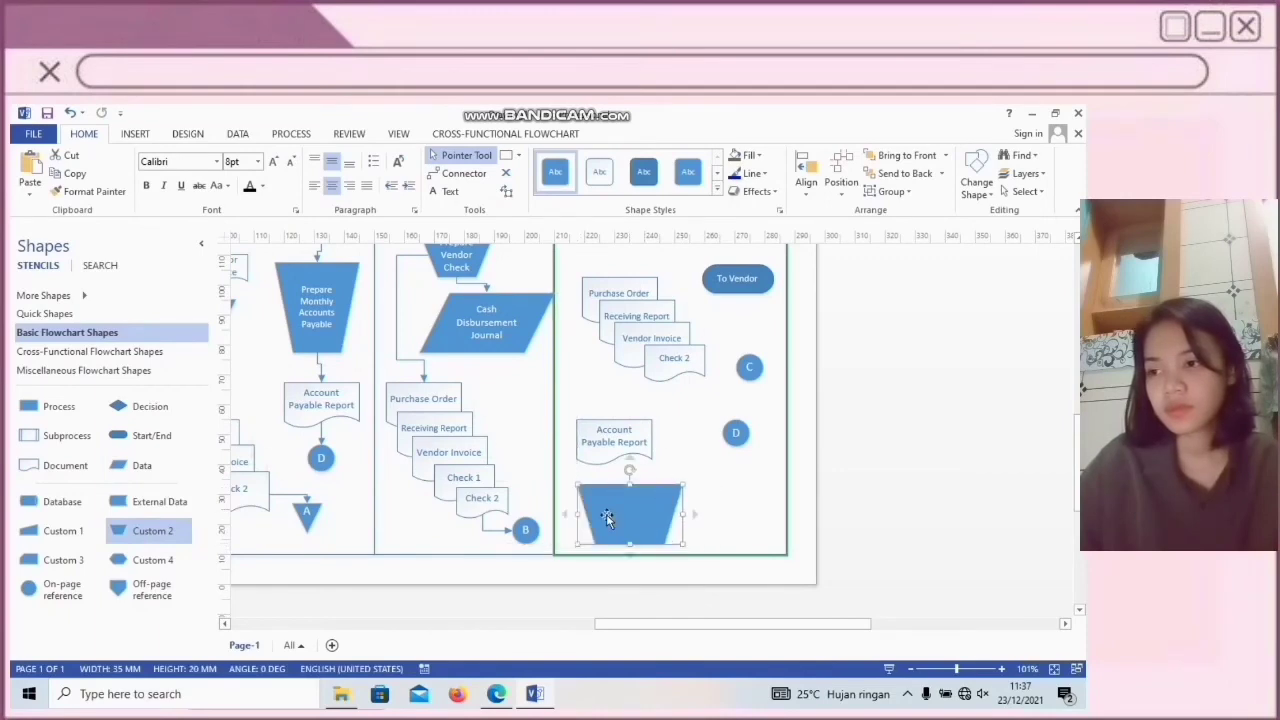
{"action": "type", "text": "Rec"}
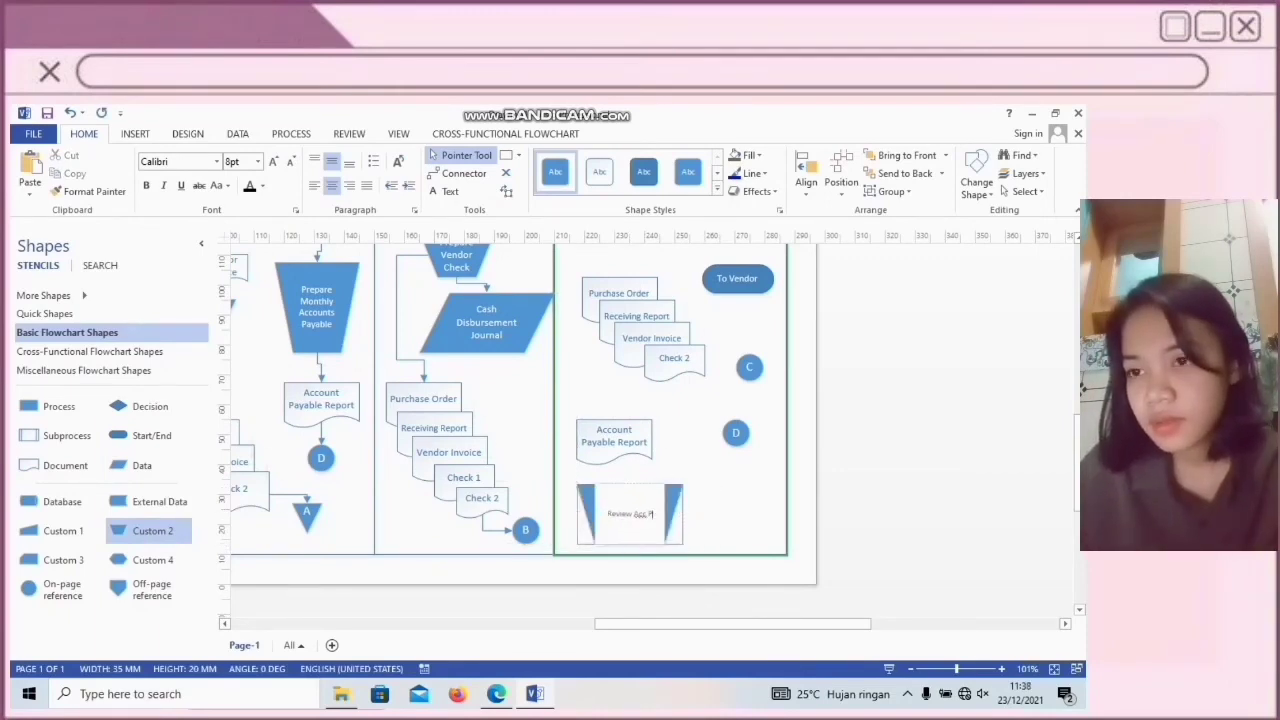
{"action": "left_click", "coordinate": [273, 162]}
{"action": "left_click", "coordinate": [723, 523]}
Add a 12 mm Merge shape labelled "D" beside Review Acc Payable Report and set its text to 12 pt
{"action": "left_click", "coordinate": [86, 370]}
{"action": "left_click_drag", "start_coordinate": [146, 590], "coordinate": [750, 500]}
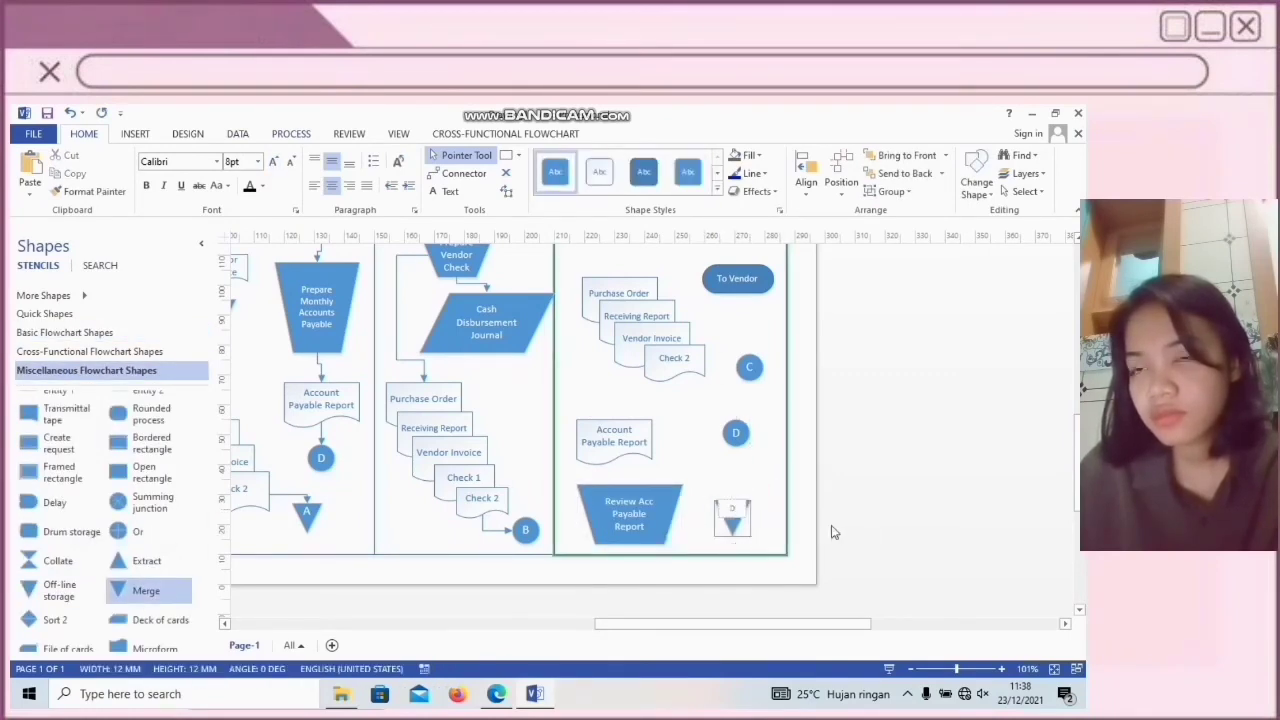
{"action": "left_click", "coordinate": [276, 164]}
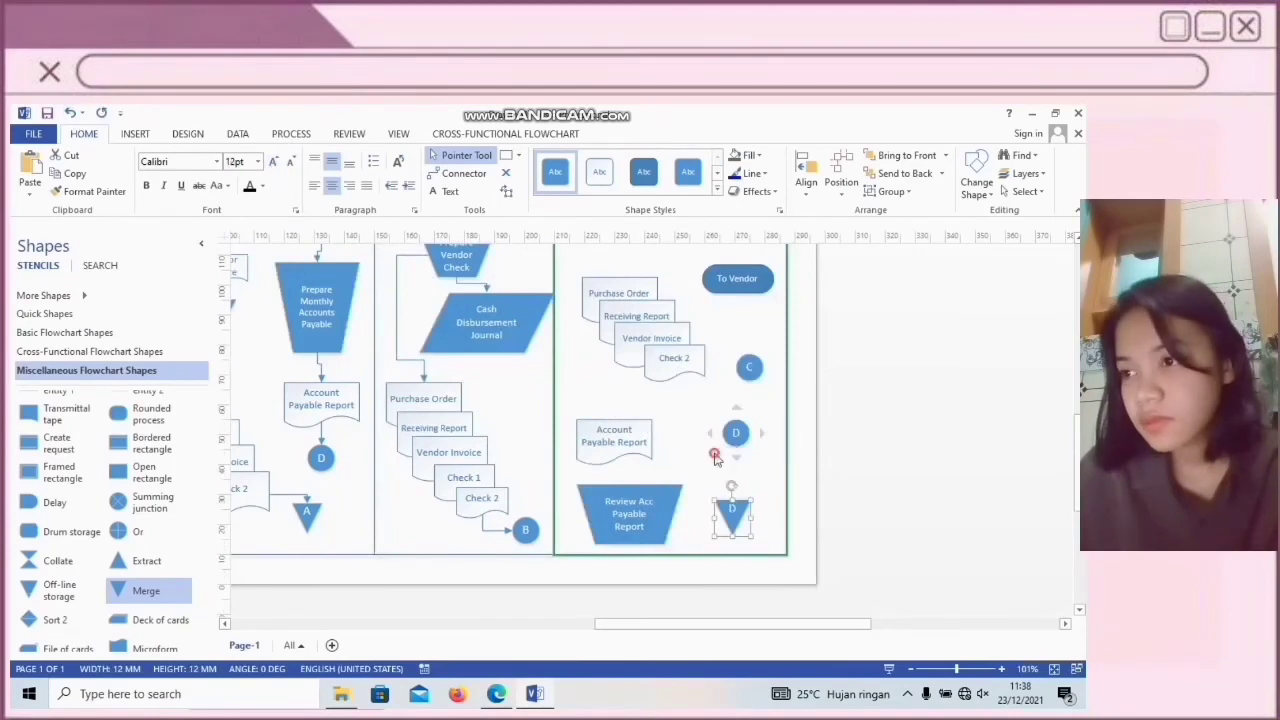
Connect reference B to the upper Purchase Order and the upper stack's Check 2 to Review and Sign Check in the Owner / Management lane
{"action": "left_click", "coordinate": [728, 465]}
{"action": "scroll", "coordinate": [706, 515], "scroll_direction": "up", "scroll_amount": 5}
{"action": "left_click", "coordinate": [460, 173]}
{"action": "left_click_drag", "start_coordinate": [590, 422], "coordinate": [614, 431]}
{"action": "scroll", "coordinate": [707, 483], "scroll_direction": "down", "scroll_amount": 1}
{"action": "left_click_drag", "start_coordinate": [712, 473], "coordinate": [643, 504]}
{"action": "scroll", "coordinate": [714, 480], "scroll_direction": "down", "scroll_amount": 2}
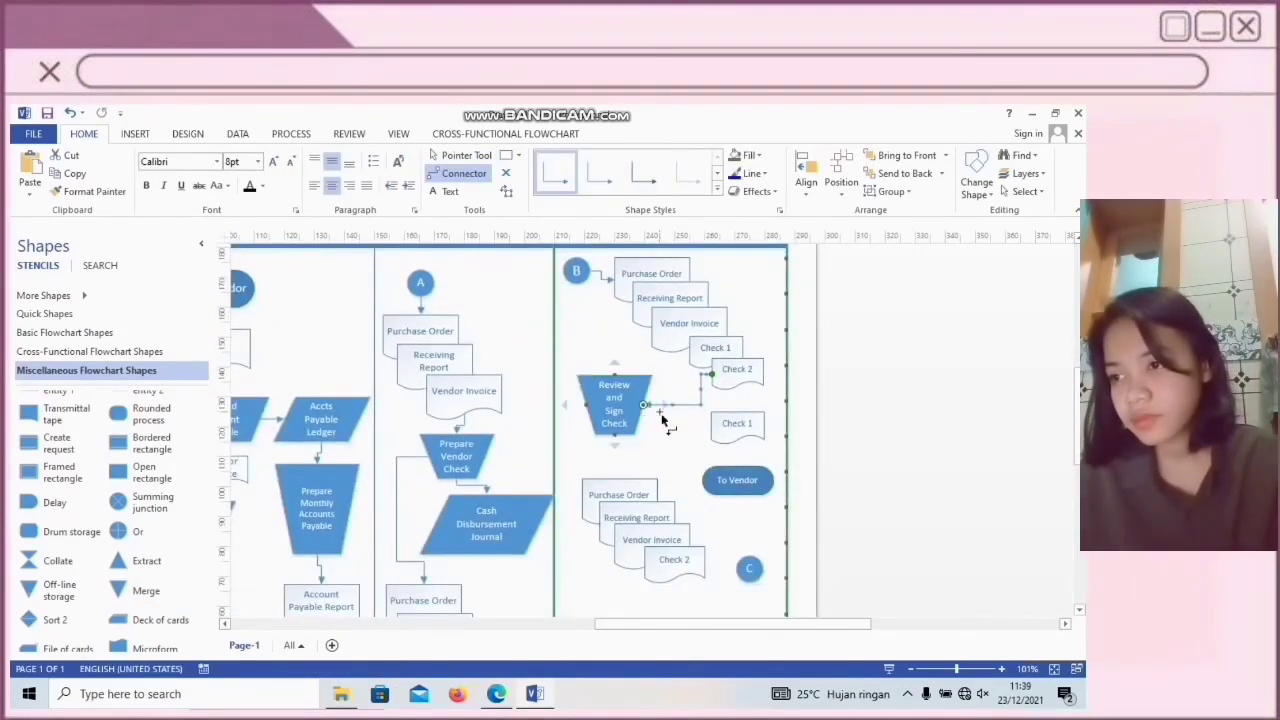
Connect Review and Sign Check to the separate Check 1 document, and that document to the To Vendor terminator
{"action": "scroll", "coordinate": [662, 420], "scroll_direction": "up", "scroll_amount": 2}
{"action": "key", "text": "ctrl+1"}
{"action": "left_click_drag", "start_coordinate": [628, 498], "coordinate": [633, 506]}
{"action": "key", "text": "ctrl+3"}
{"action": "scroll", "coordinate": [730, 500], "scroll_direction": "down", "scroll_amount": 1}
{"action": "left_click_drag", "start_coordinate": [735, 502], "coordinate": [737, 517]}
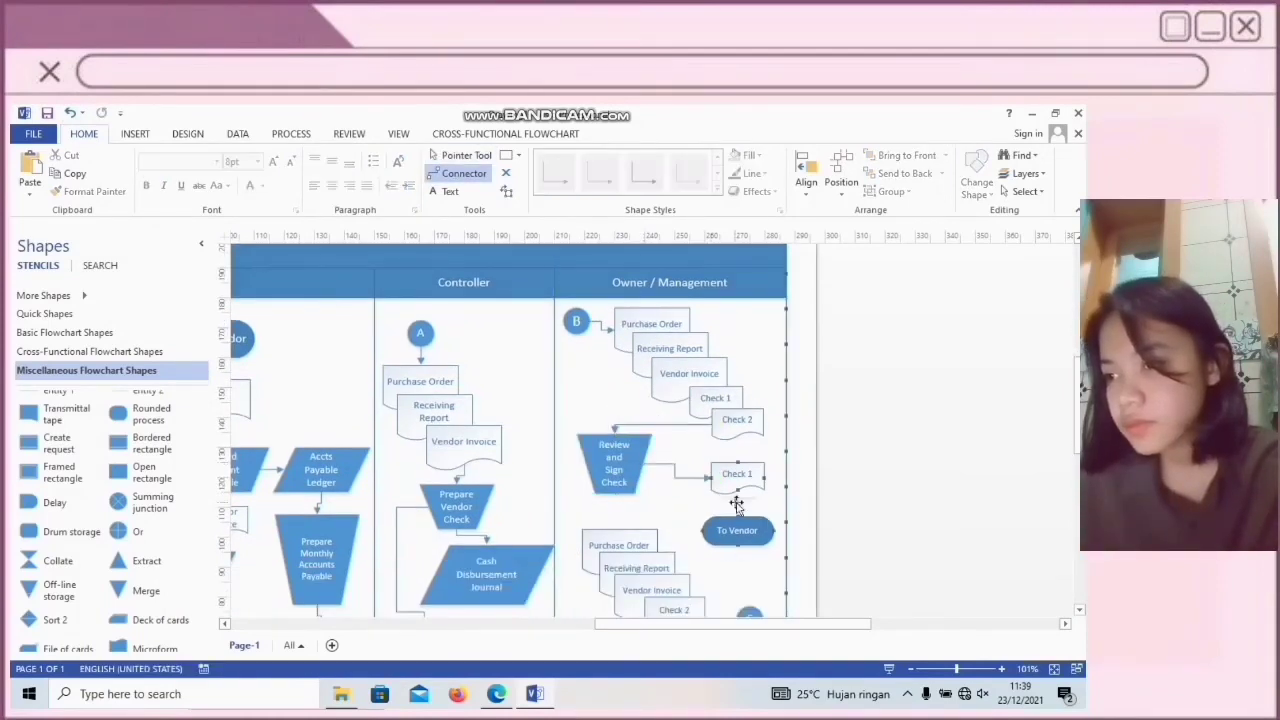
Connect Review and Sign Check to the lower stack's Purchase Order, and that stack's Check 2 to reference C
{"action": "scroll", "coordinate": [700, 470], "scroll_direction": "down", "scroll_amount": 2}
{"action": "scroll", "coordinate": [690, 440], "scroll_direction": "down", "scroll_amount": 2}
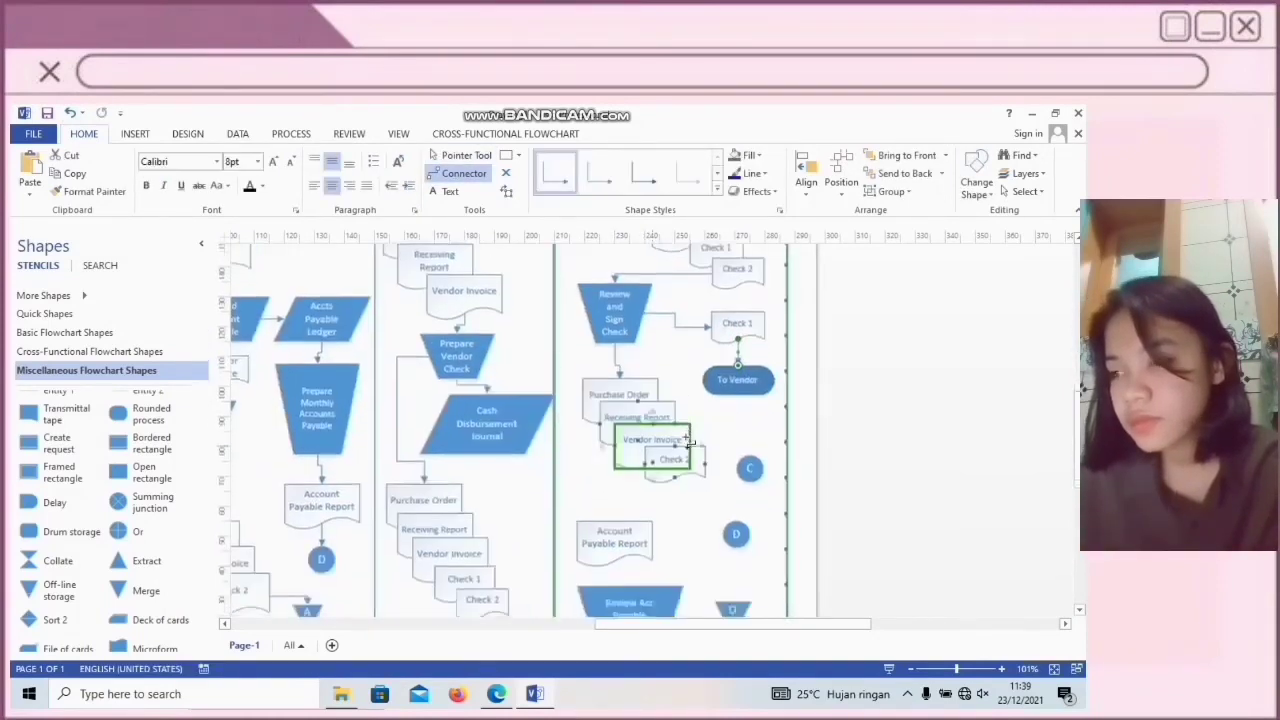
{"action": "scroll", "coordinate": [690, 440], "scroll_direction": "down", "scroll_amount": 1}
{"action": "left_click_drag", "start_coordinate": [705, 413], "coordinate": [737, 417]}
Link the Owner / Management lane's bottom shapes with connectors from reference D through Account Payable Report and Review Acc Payable Report to merge D
{"action": "left_click_drag", "start_coordinate": [617, 513], "coordinate": [629, 535]}
{"action": "left_click_drag", "start_coordinate": [680, 564], "coordinate": [708, 566]}
{"action": "key", "text": "ctrl+1"}
Bring up the theme and design options with the whole S&S Account Payable flowchart in view
{"action": "scroll", "coordinate": [730, 470], "scroll_direction": "down", "scroll_amount": 5, "text": "ctrl"}
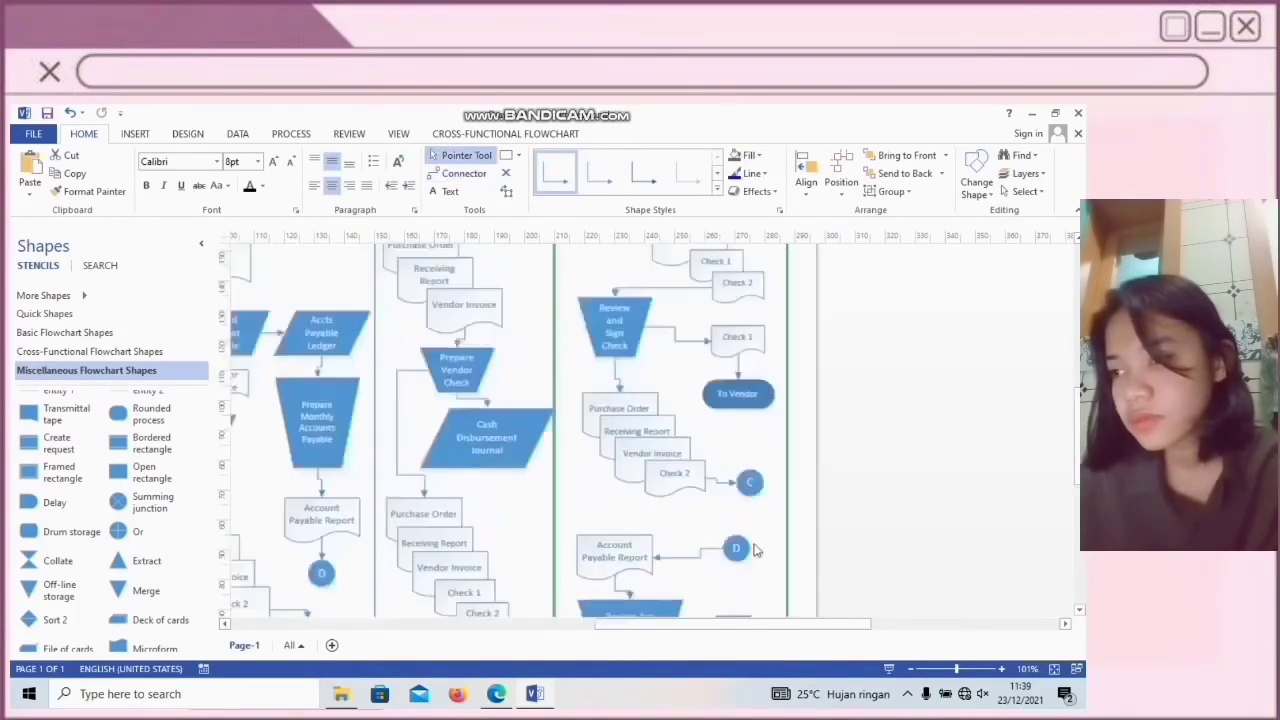
{"action": "scroll", "coordinate": [903, 620], "scroll_direction": "up", "scroll_amount": 5, "text": "ctrl"}
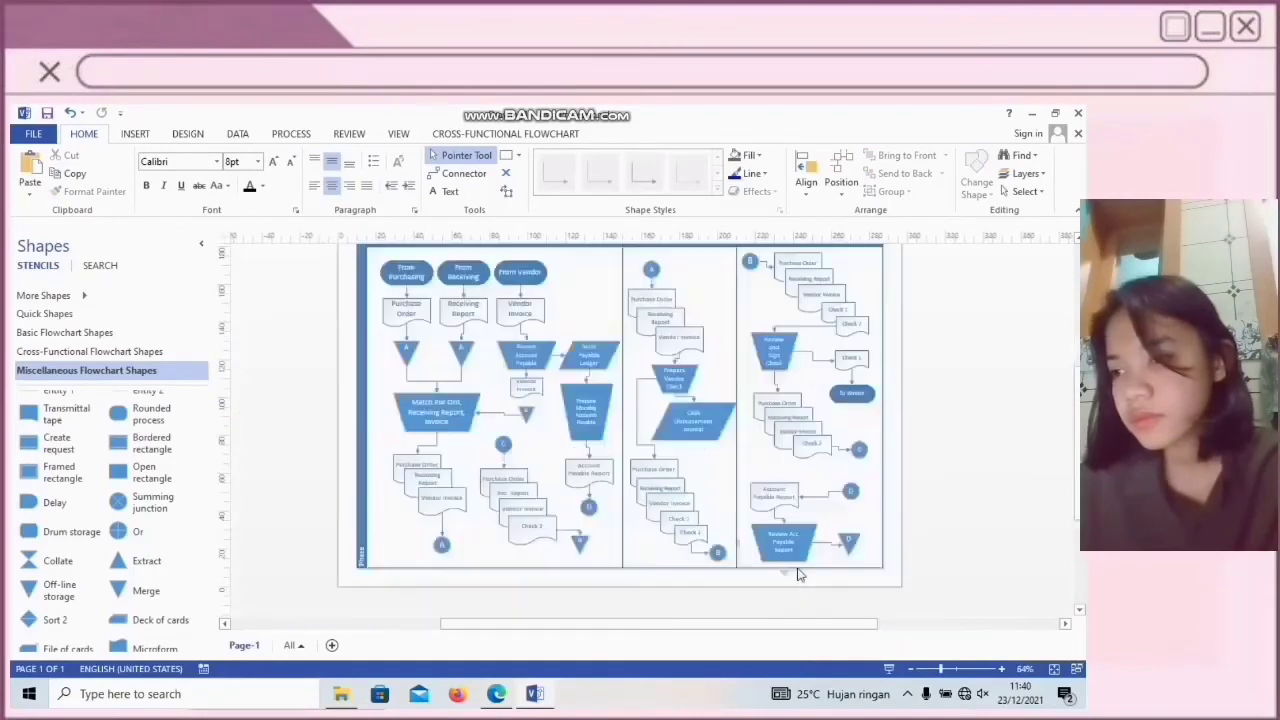
{"action": "left_click", "coordinate": [187, 133]}
{"action": "scroll", "coordinate": [598, 330], "scroll_direction": "up", "scroll_amount": 1}
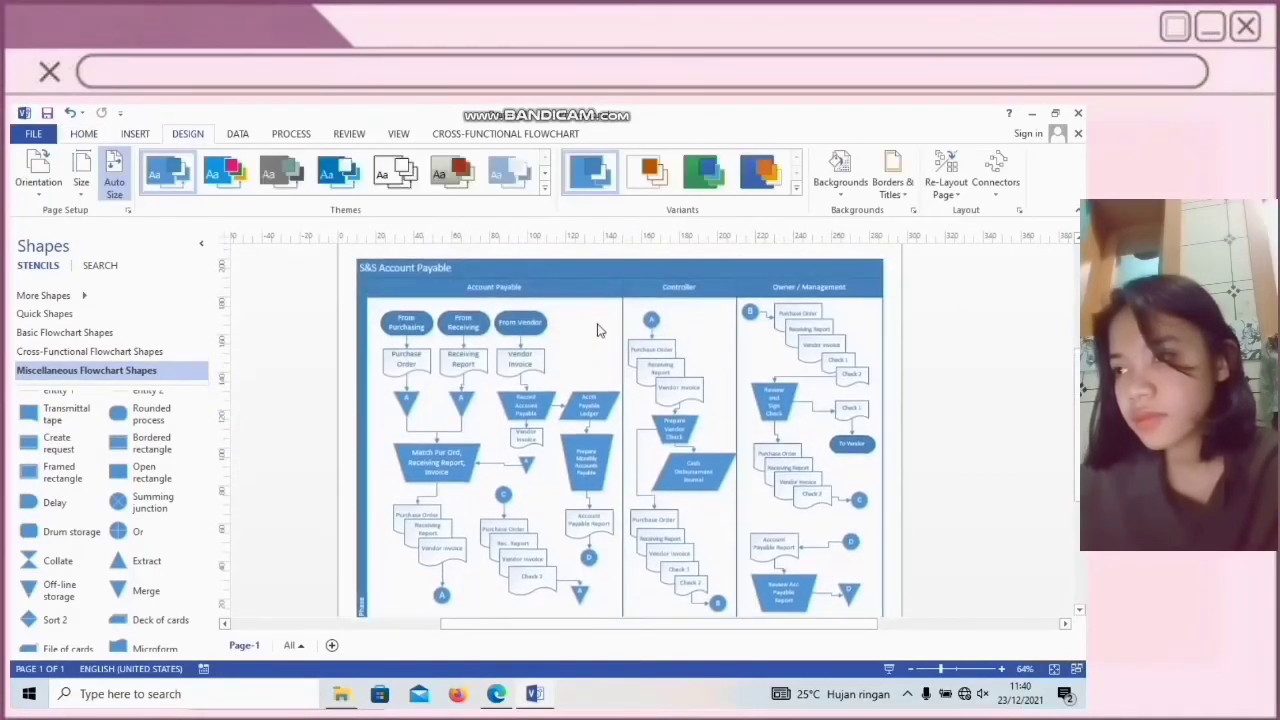